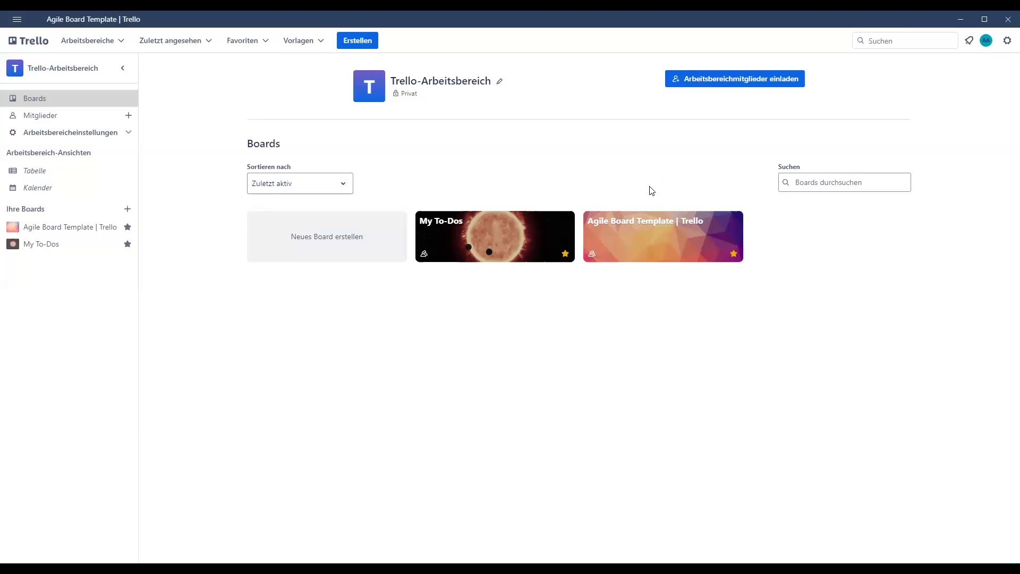
- Open the My To-Dos board and check off "alterklasur bearbeitung" in the Mathe Revision card's checklist
left_click(498, 244)
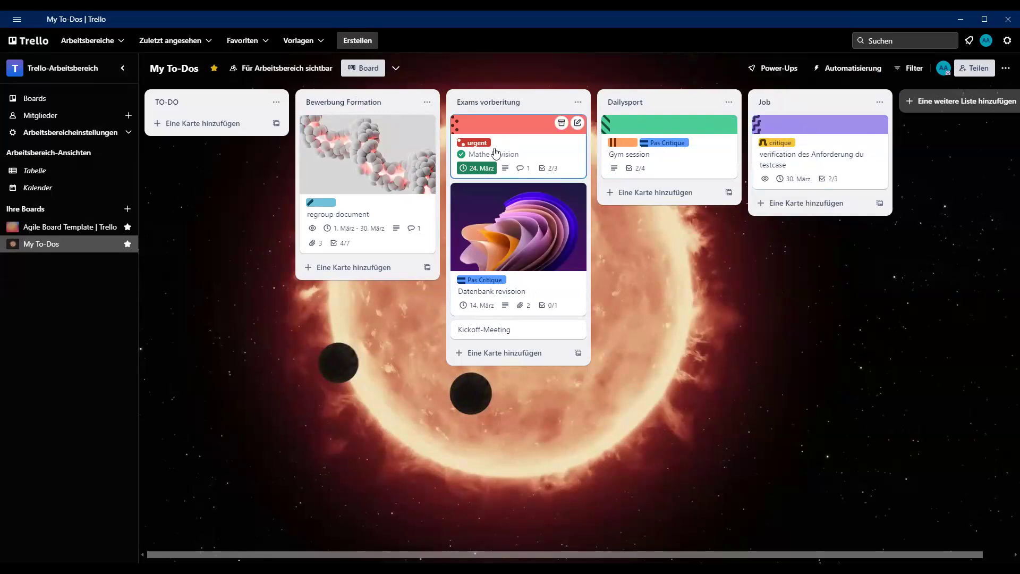
left_click(526, 153)
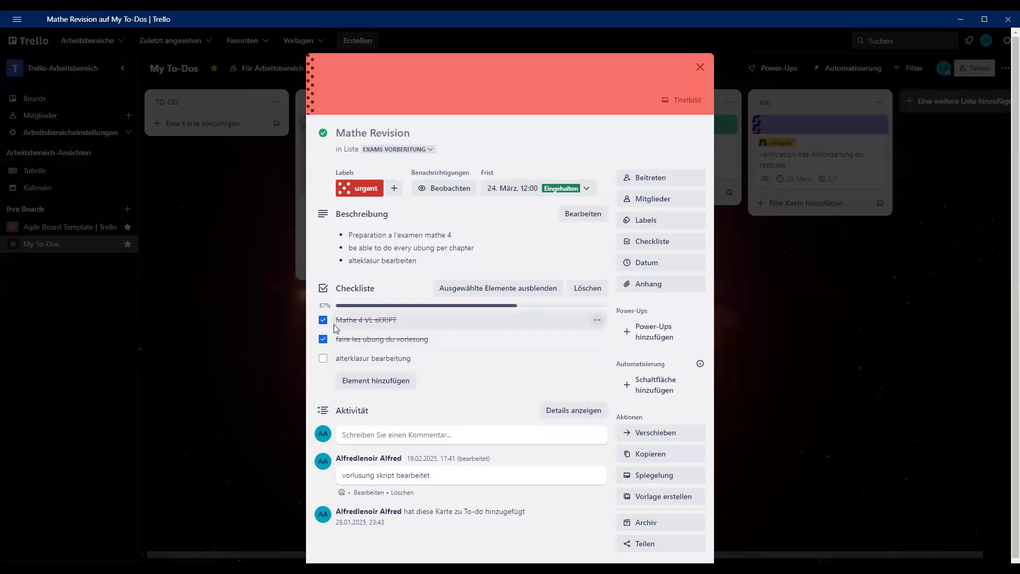
left_click(323, 358)
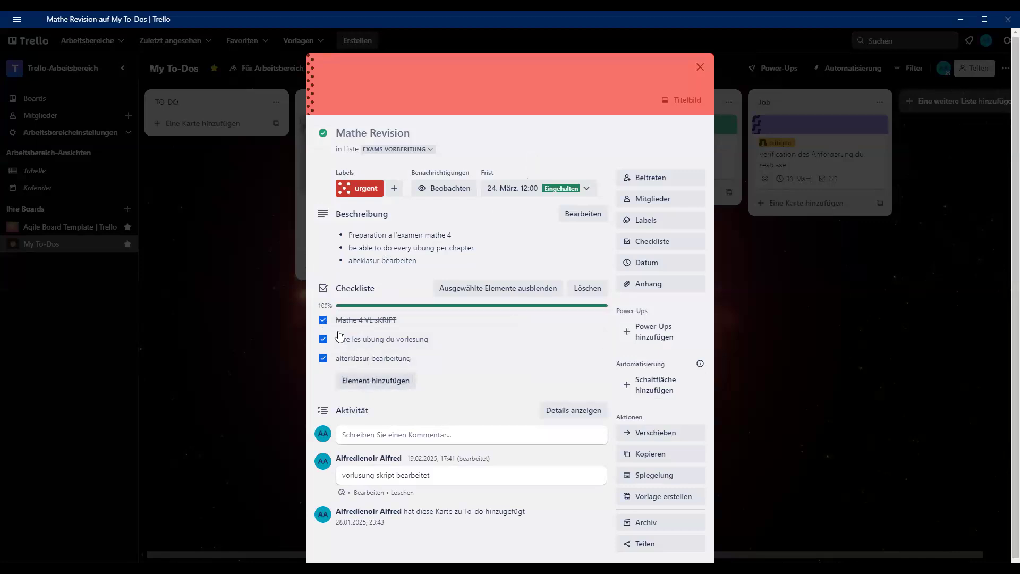
double_click(319, 305)
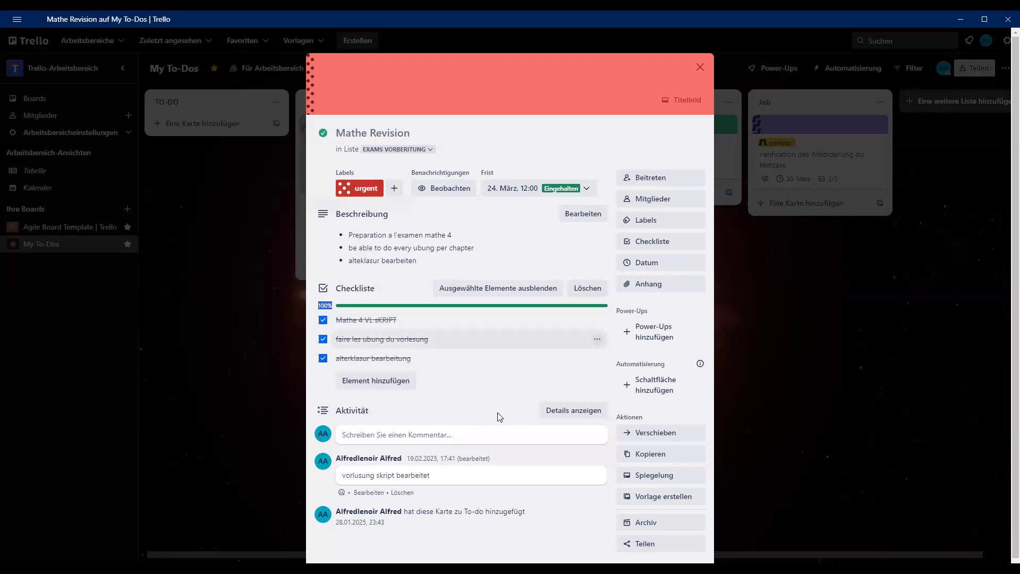
scroll(501, 406, "down", 1)
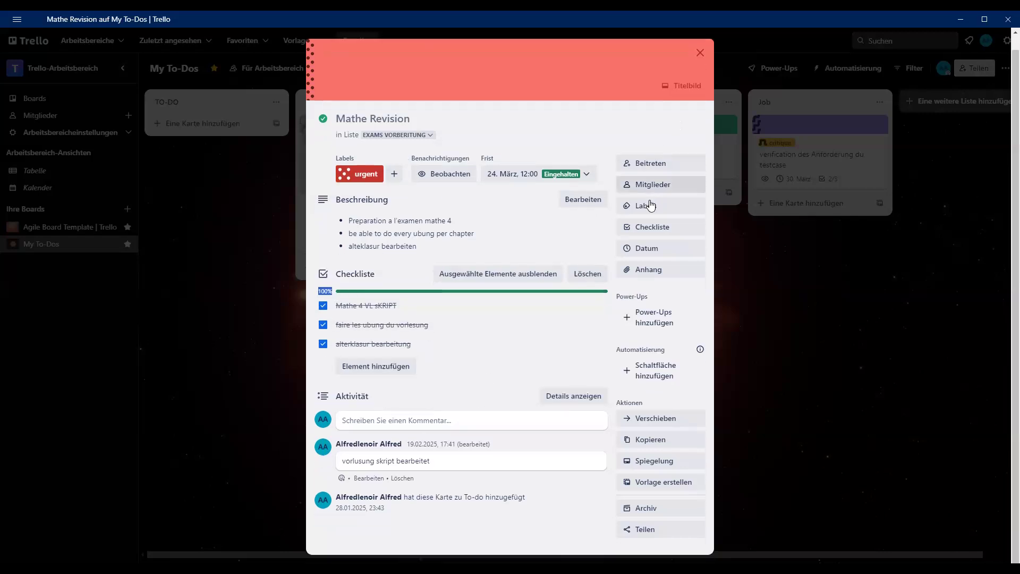
scroll(651, 186, "up", 1)
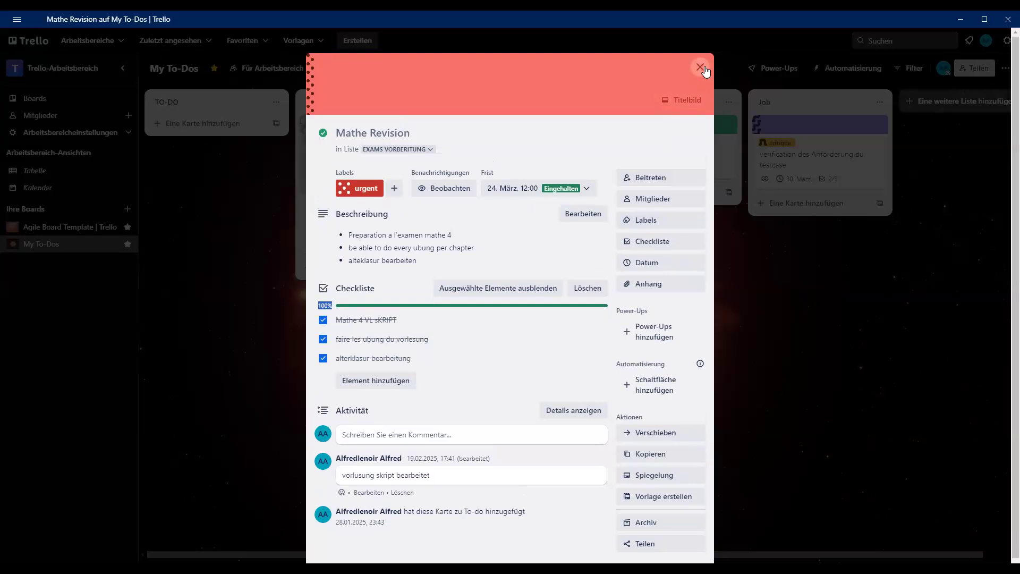
left_click(703, 67)
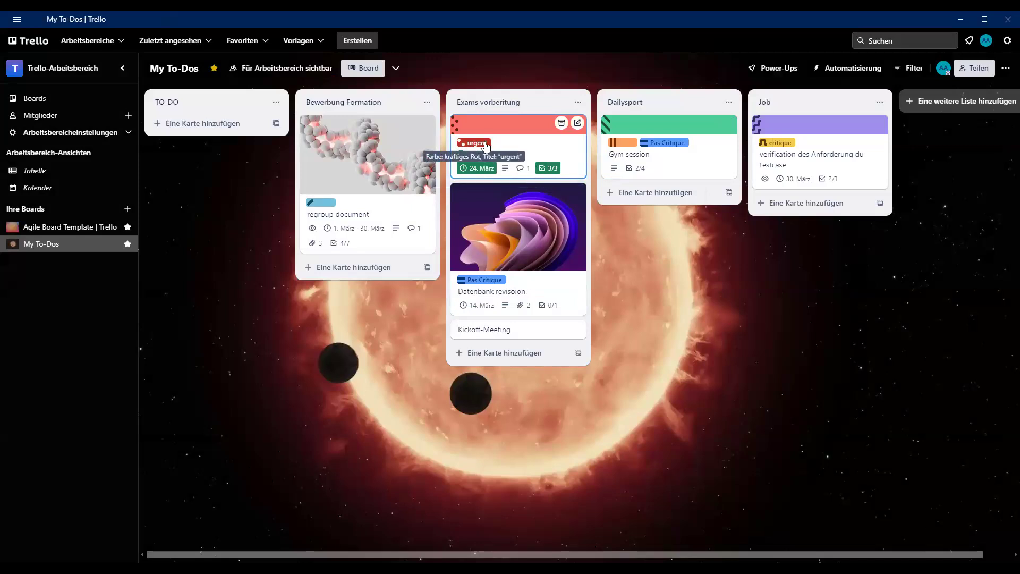
- Review the details of the Mathe Revision, Gym session and Datenbank revisoion cards, including labels, descriptions, checklists and attachments
left_click(505, 144)
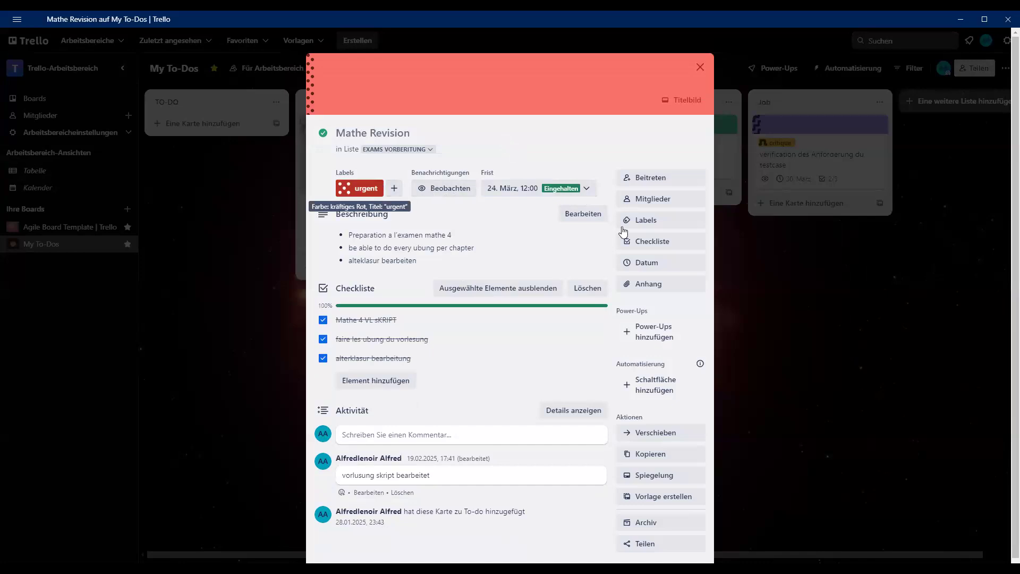
left_click(673, 220)
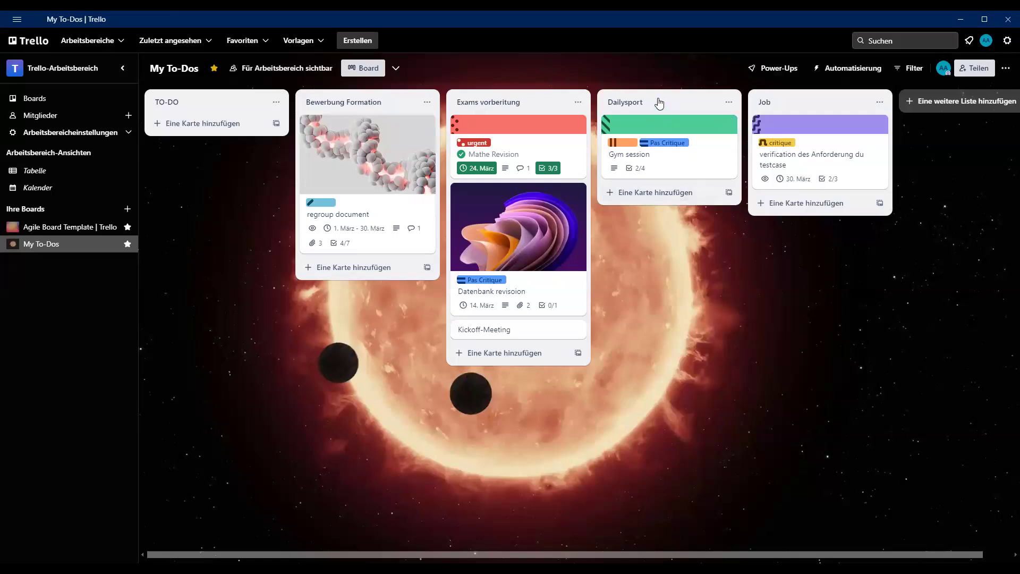
left_click(659, 99)
left_click(701, 160)
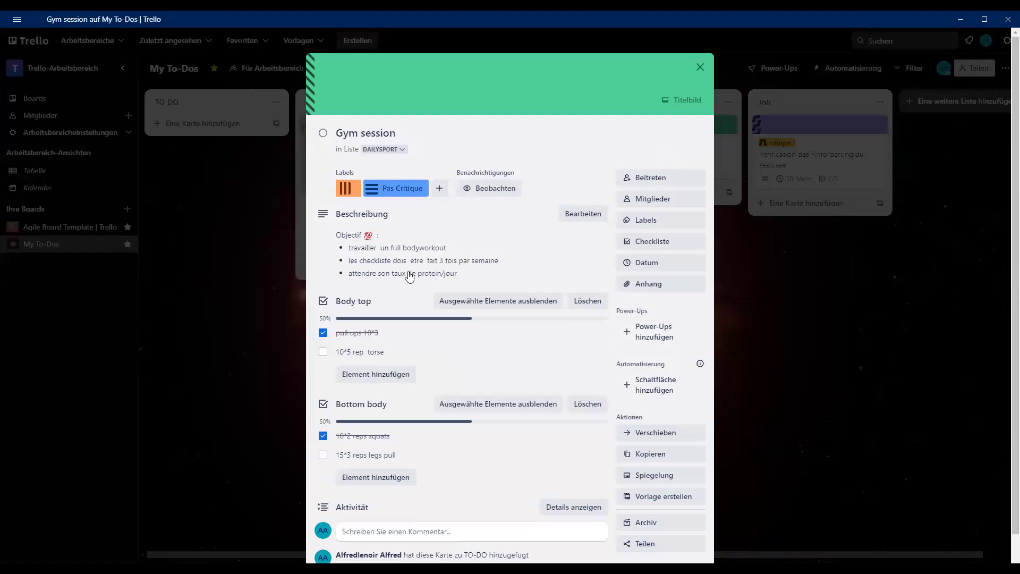
scroll(401, 231, "down", 1)
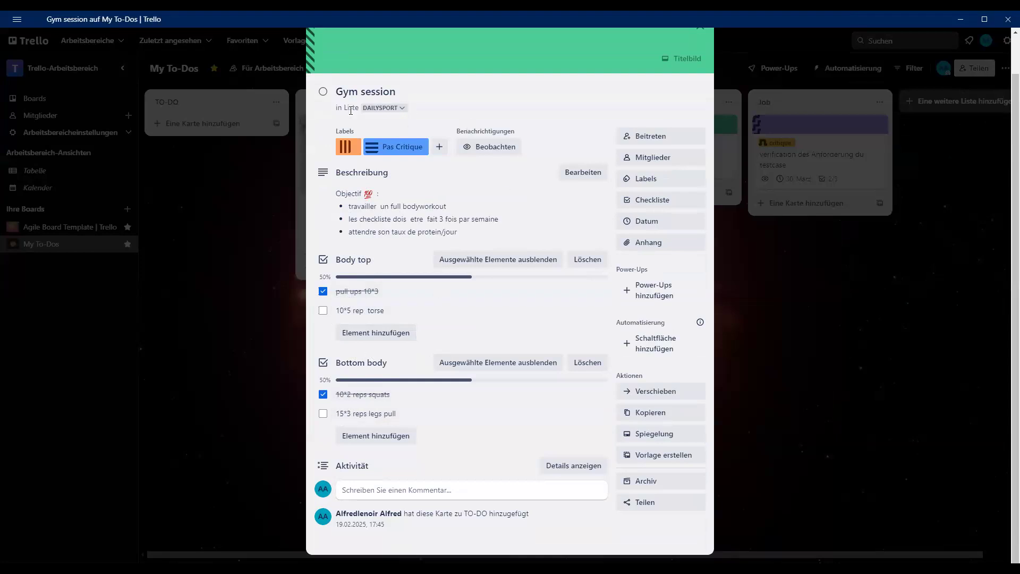
scroll(913, 289, "up", 1)
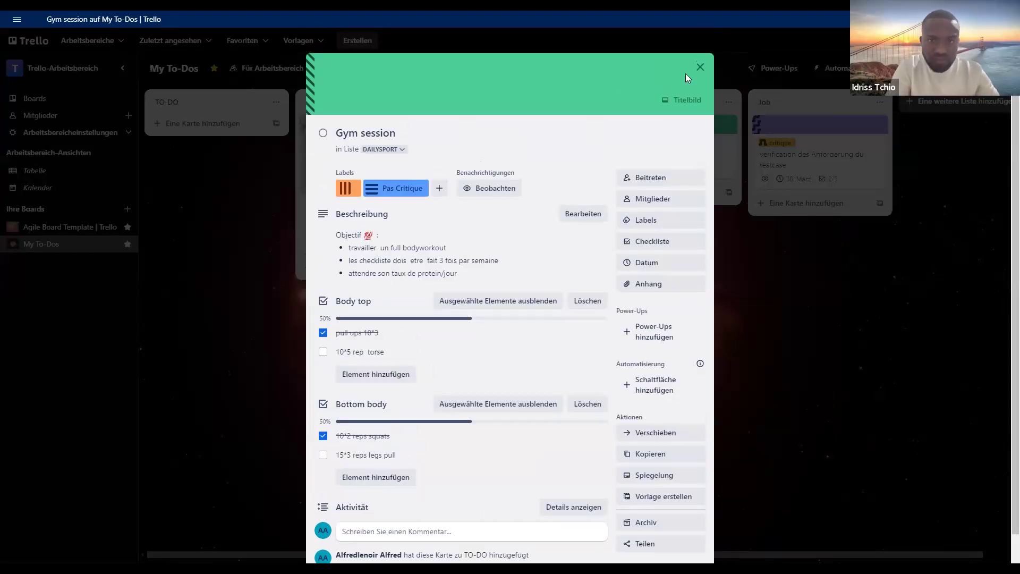
left_click(733, 150)
mouse_move(830, 139)
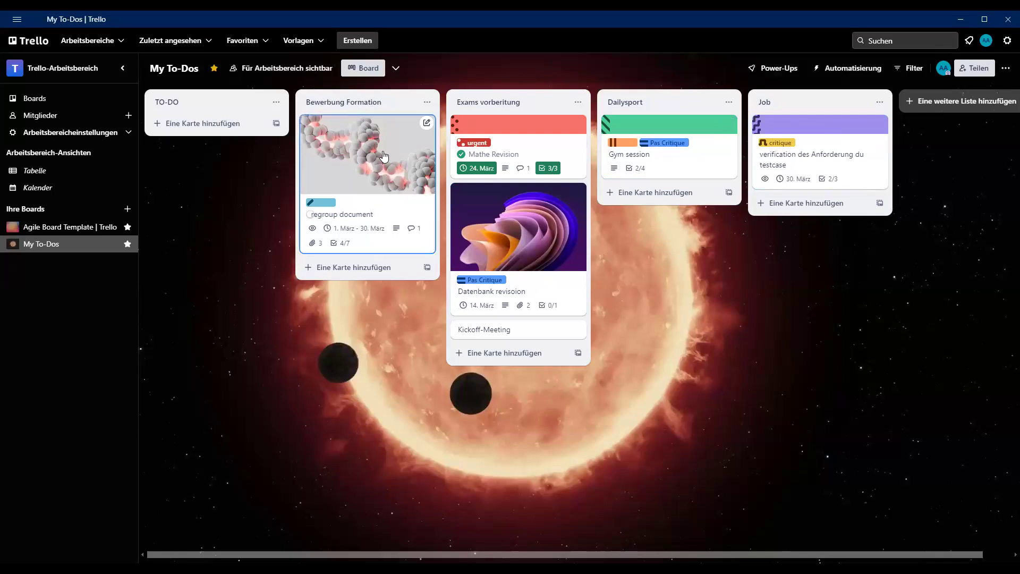
left_click(531, 240)
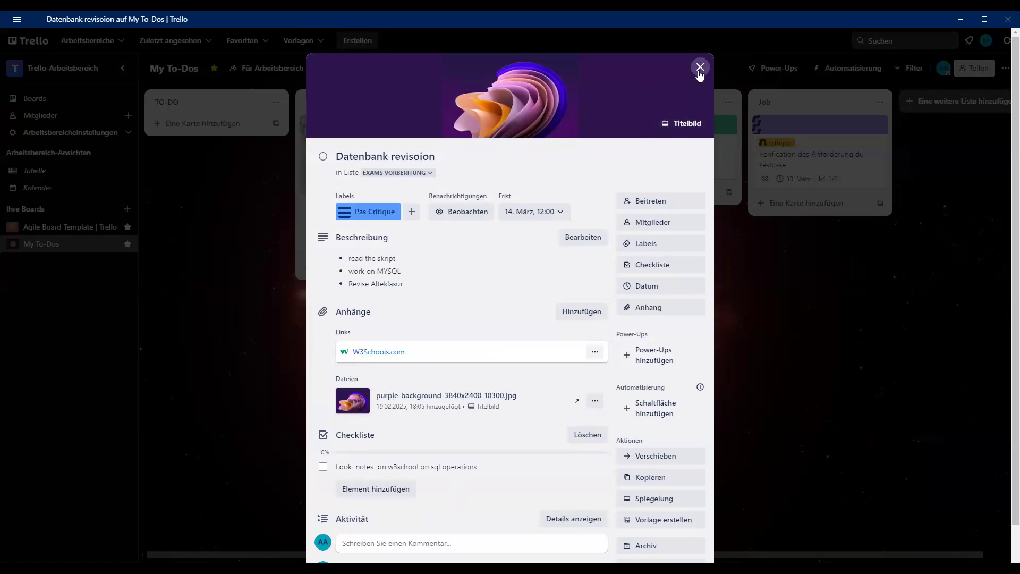
scroll(437, 248, "down", 1)
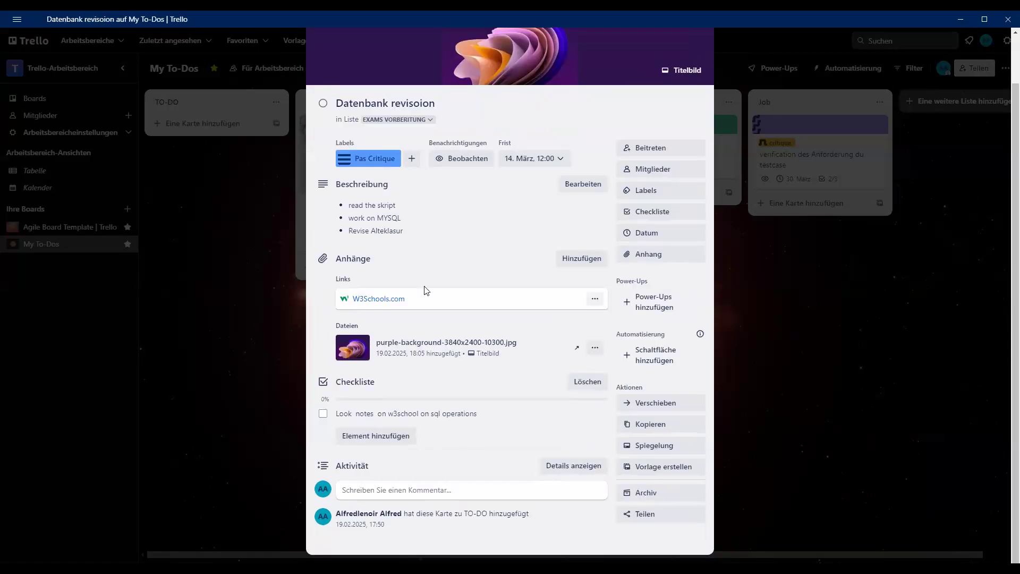
scroll(489, 296, "up", 1)
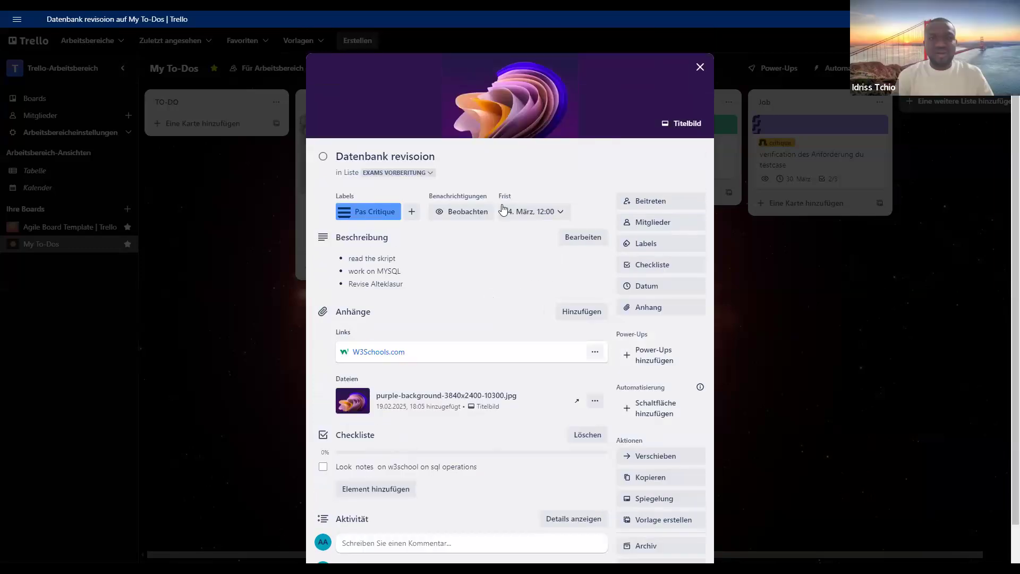
left_click(700, 68)
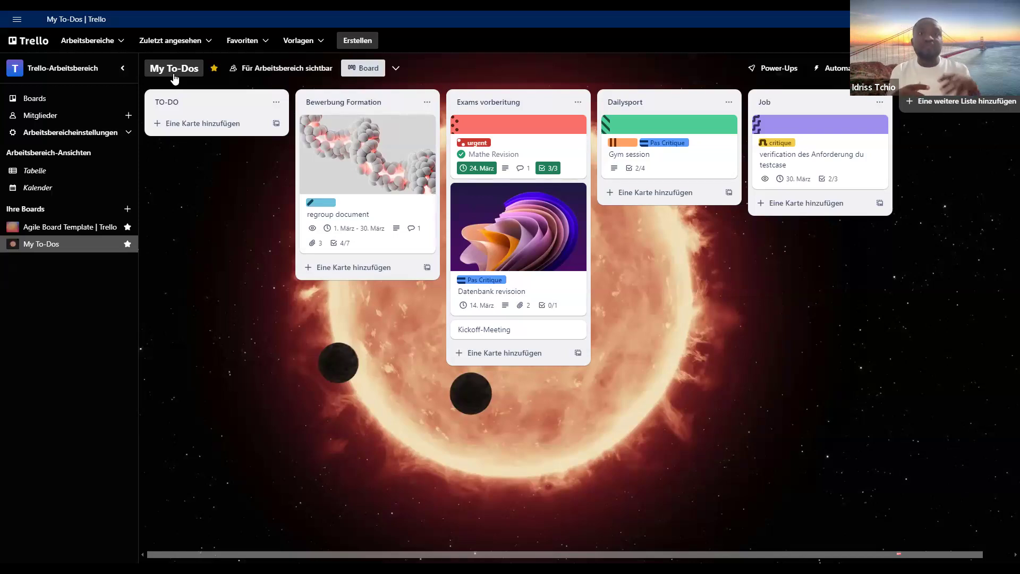
- Rename the My To-Dos board to "Valider son Exam"
left_click(174, 77)
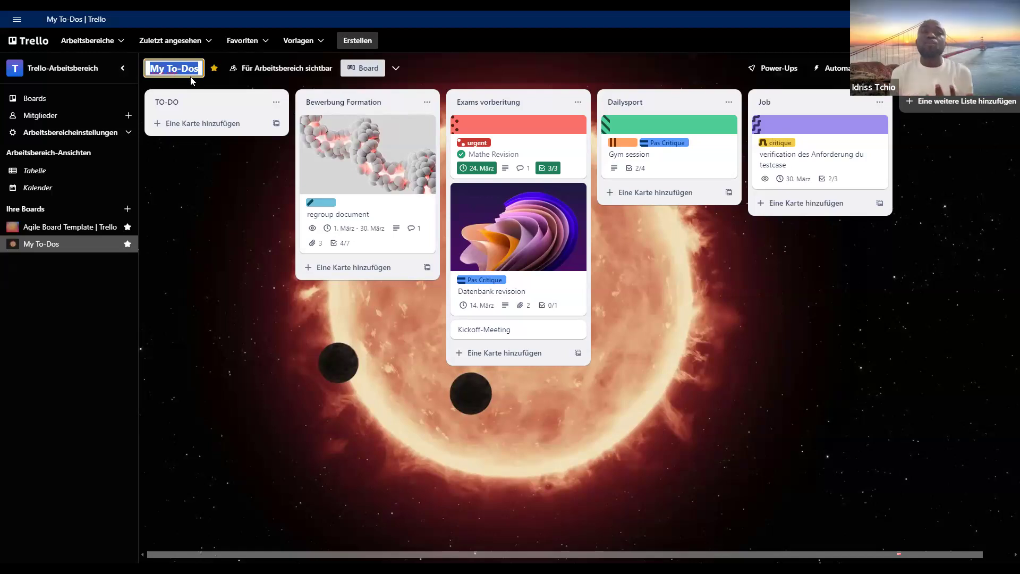
type("Val")
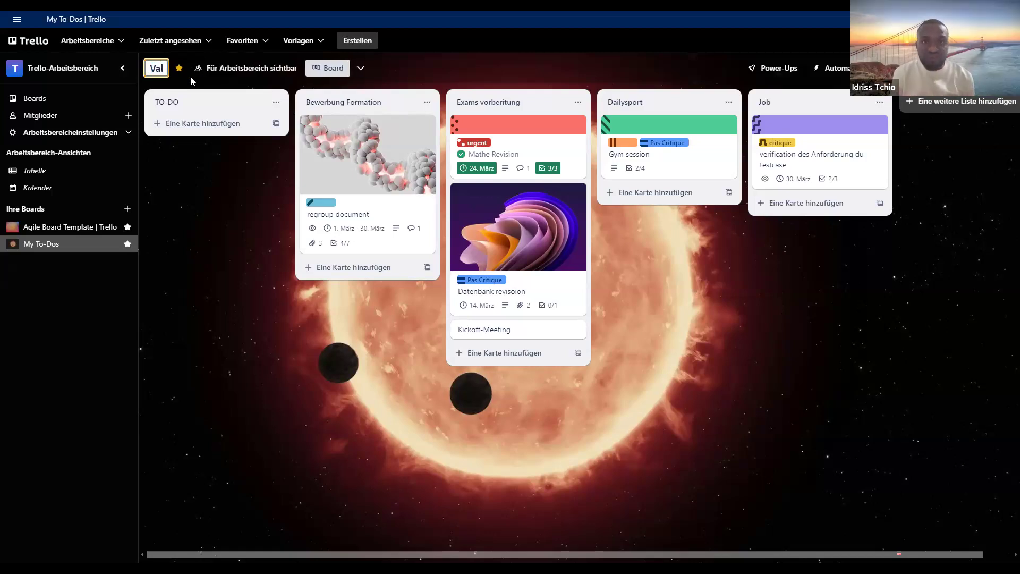
type("ider si")
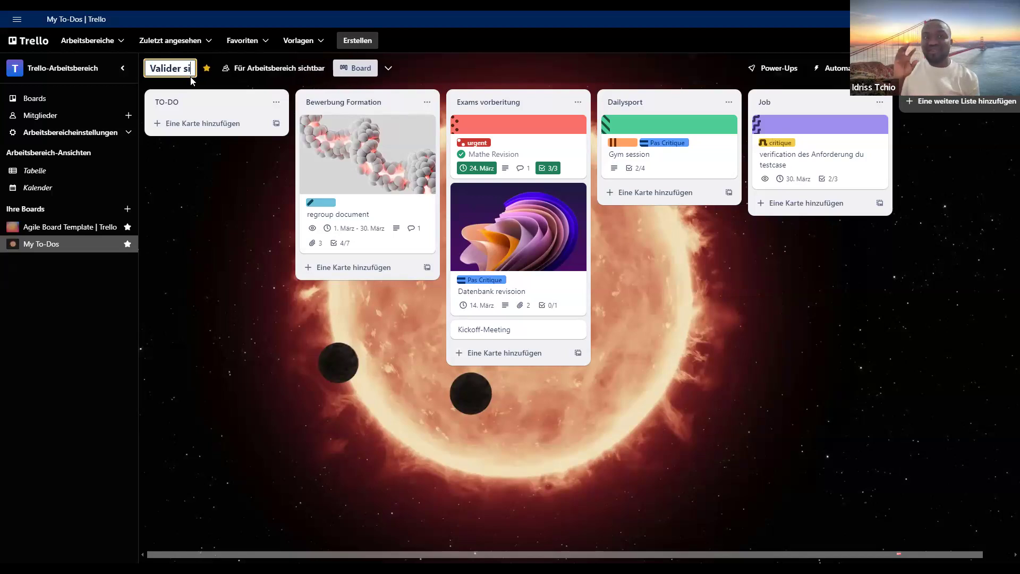
type("n Exam")
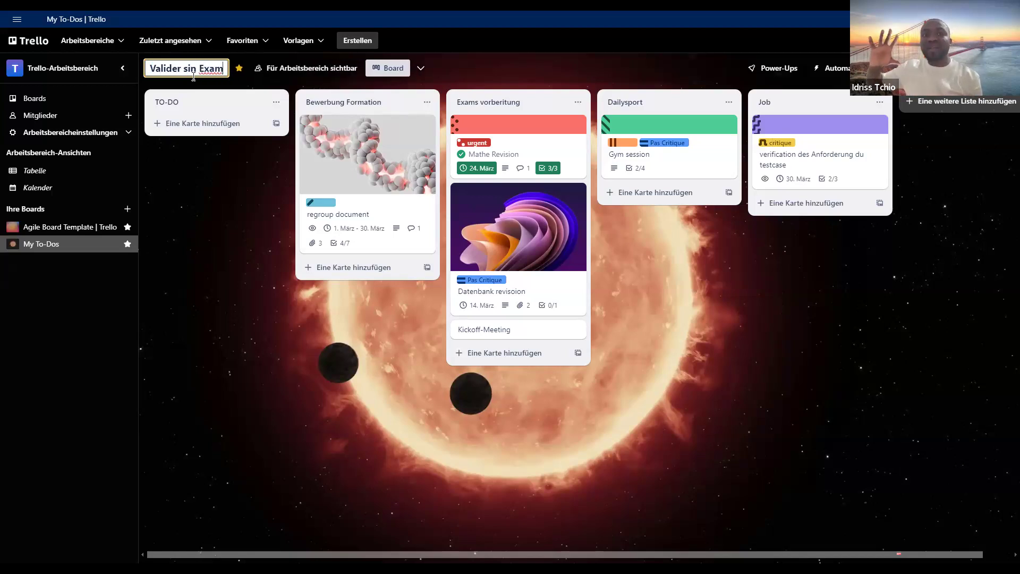
left_click(192, 69)
key("BackSpace")
type("o")
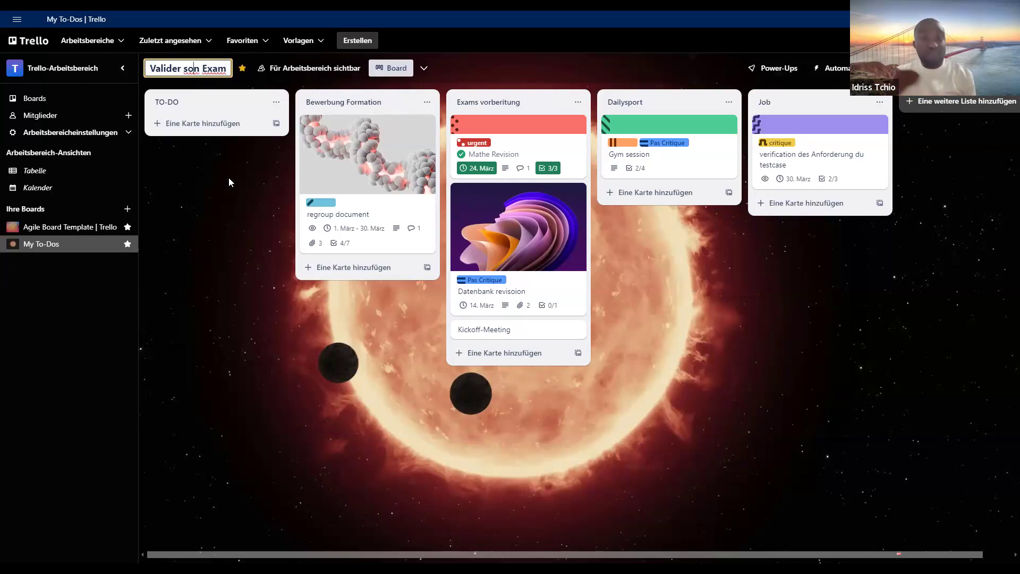
key("Return")
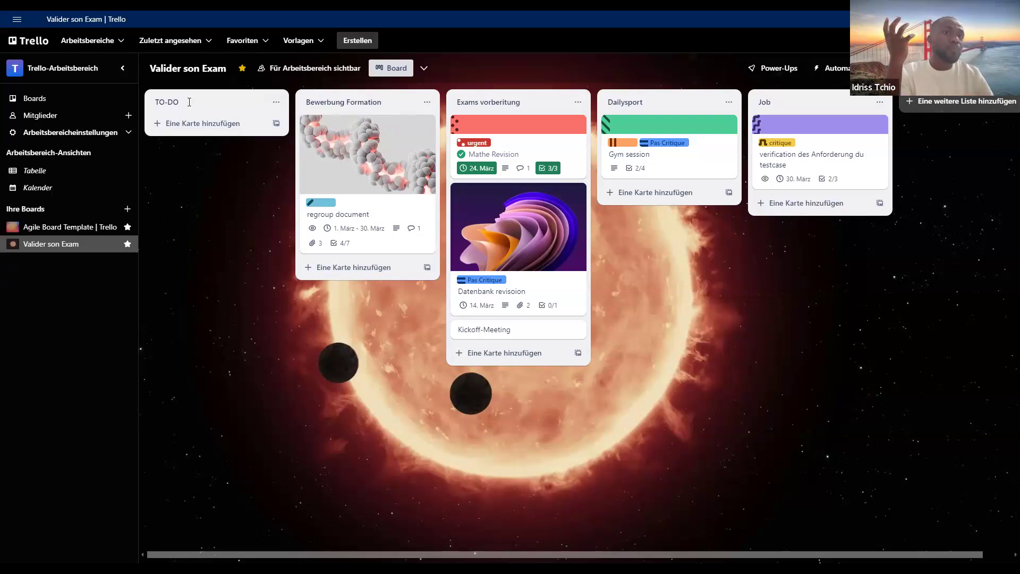
- Rename the TO-DO list to "Backlog (Corbeille)"
left_click(190, 102)
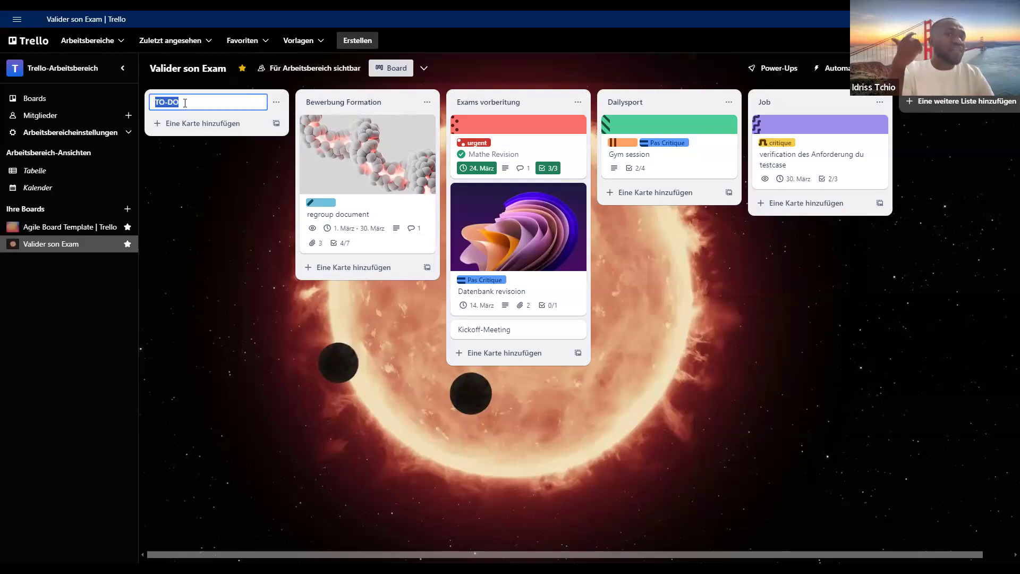
type("Backlog")
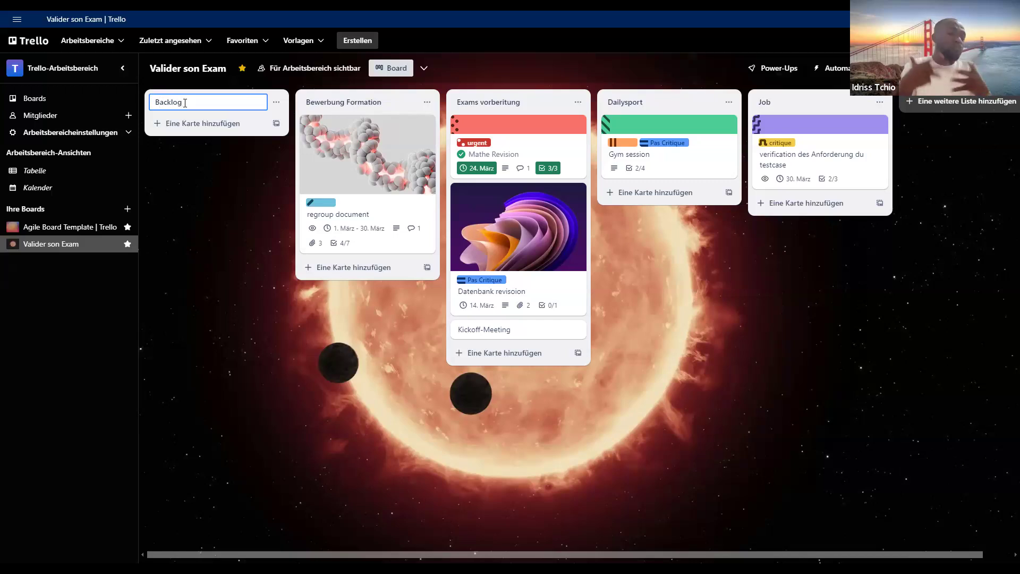
type("D")
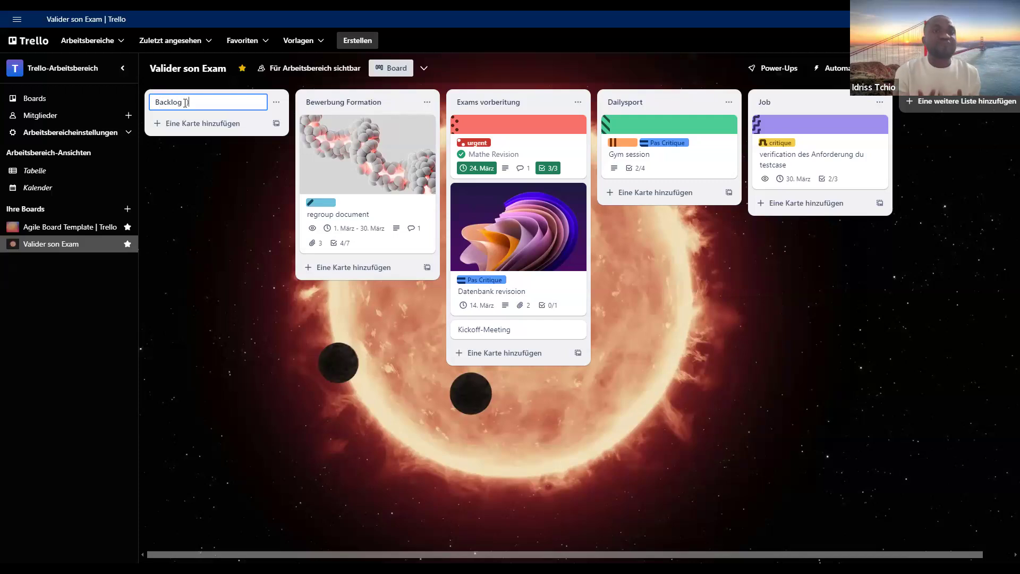
type("Corbei")
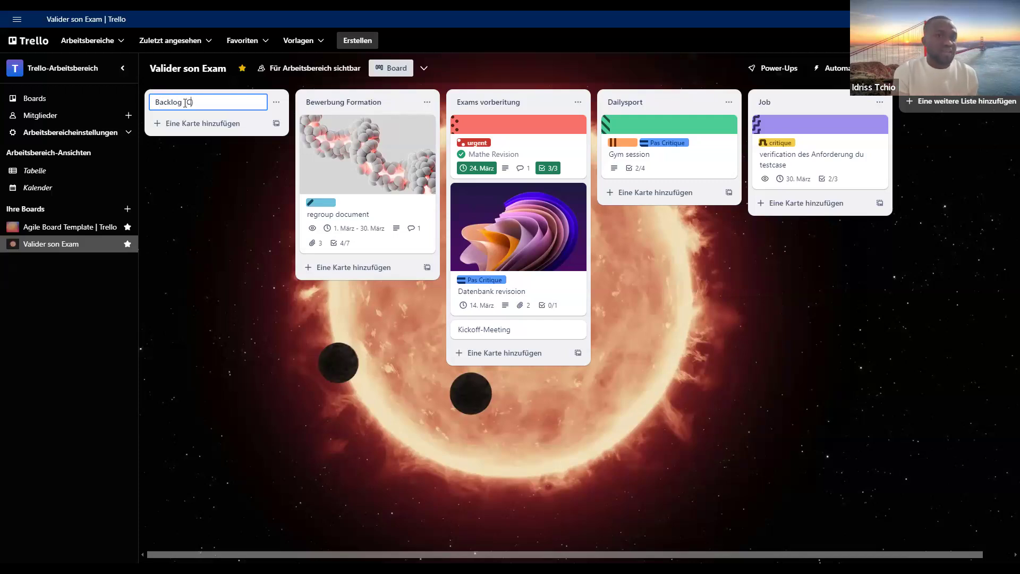
type("lle)")
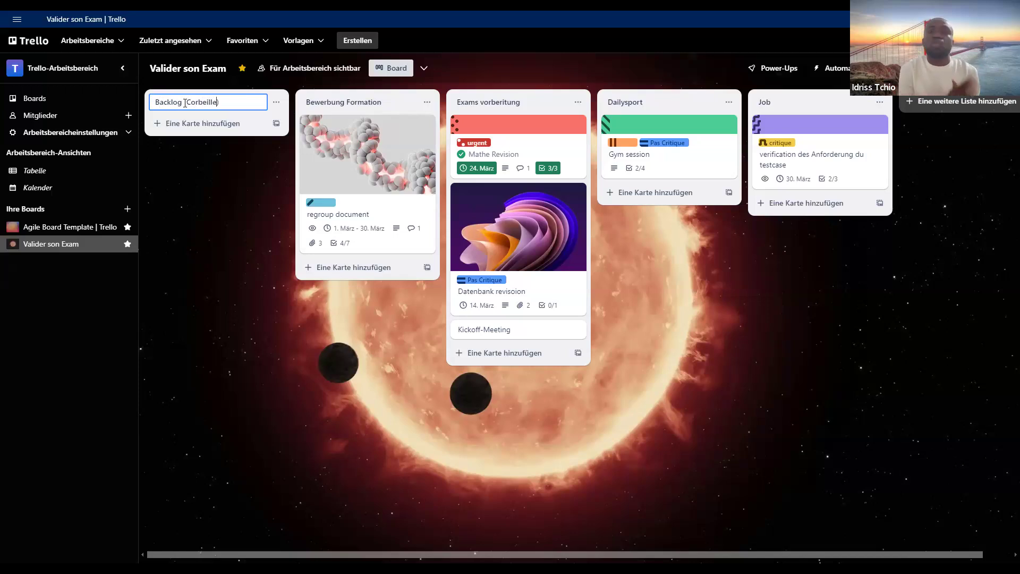
key("Return")
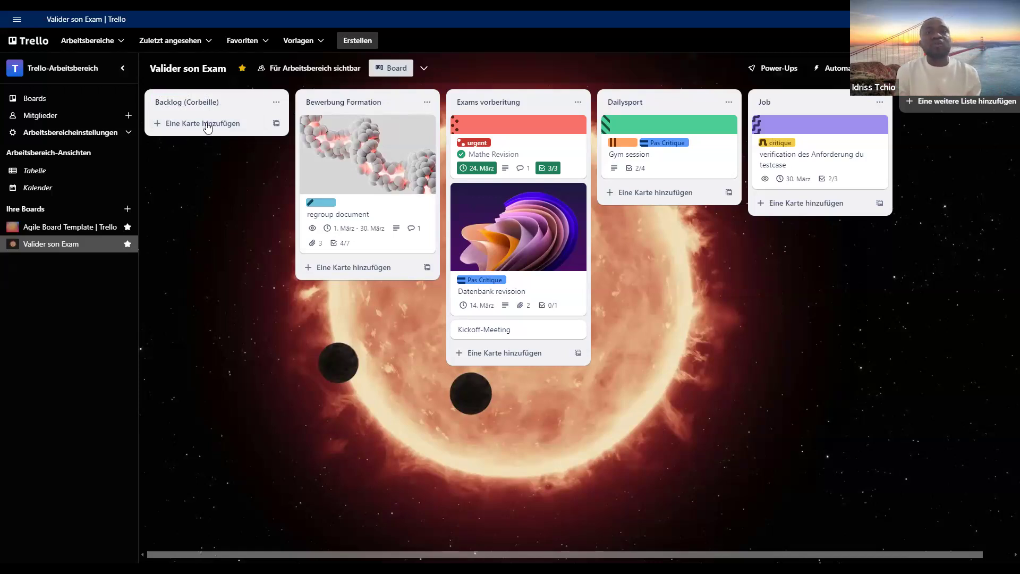
left_click(276, 104)
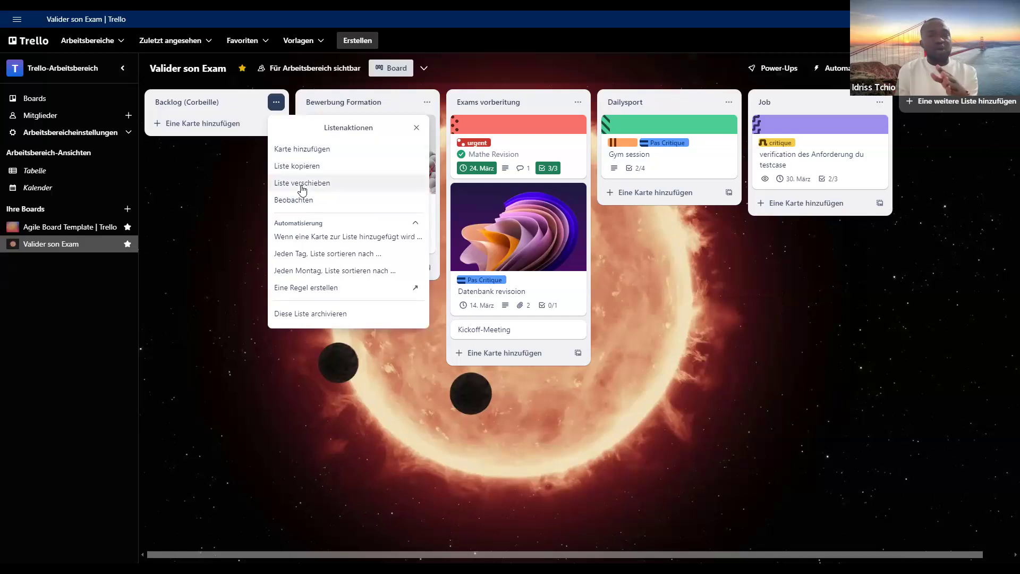
left_click(207, 195)
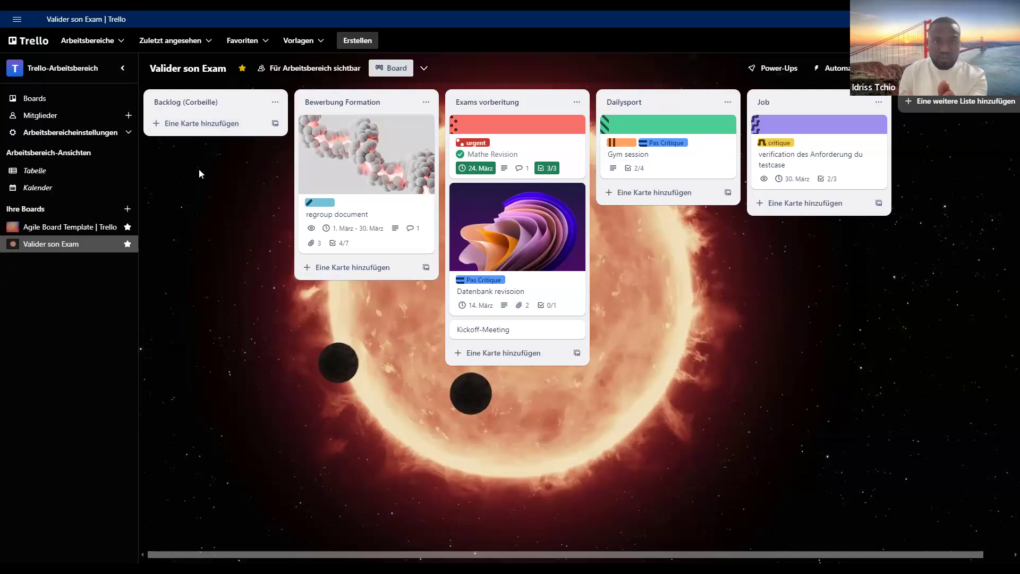
left_click(243, 123)
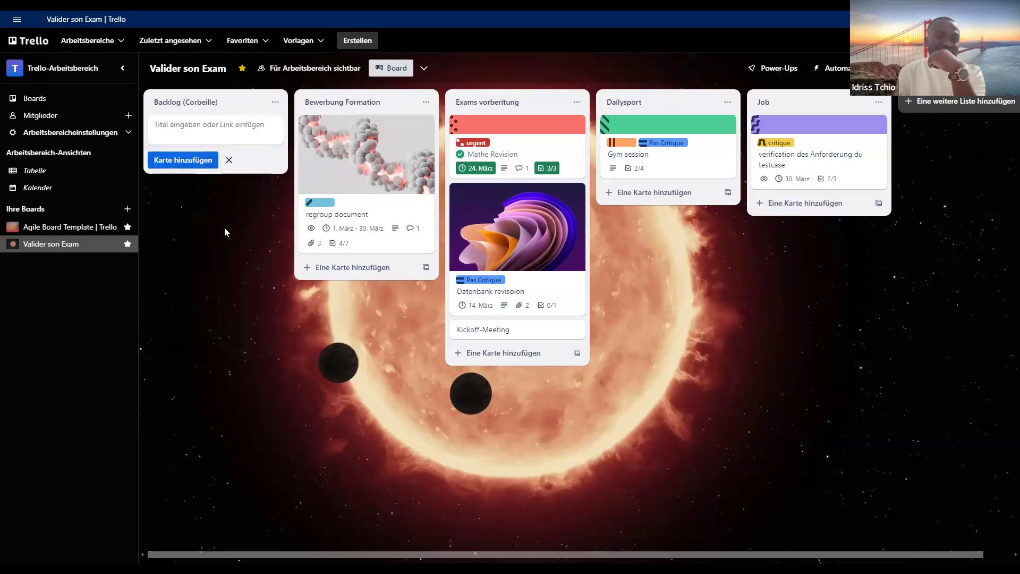
left_click(229, 160)
- Rename the Bewerbung Formation list to "ToDO(a faire)"
left_click(348, 105)
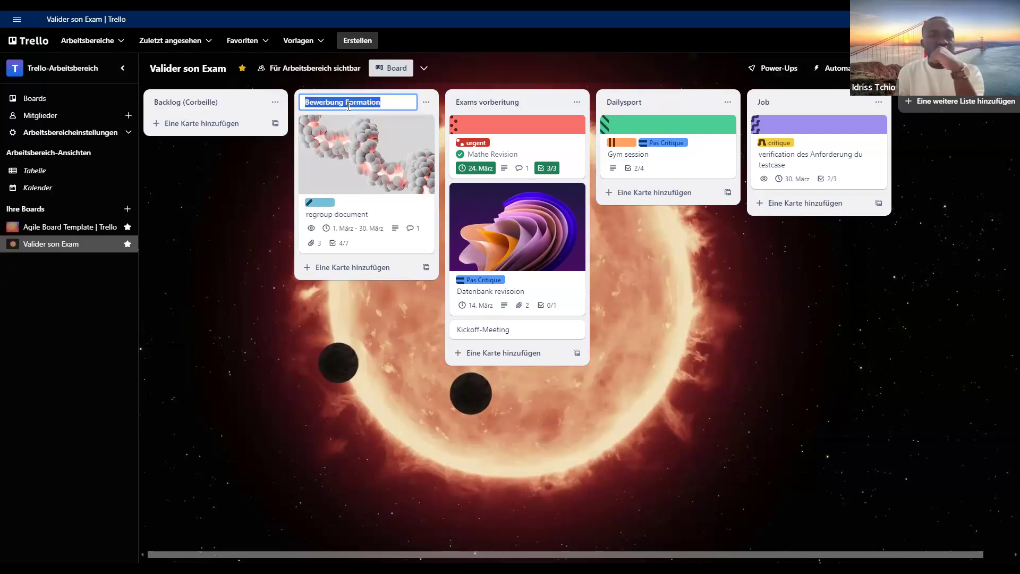
type("To")
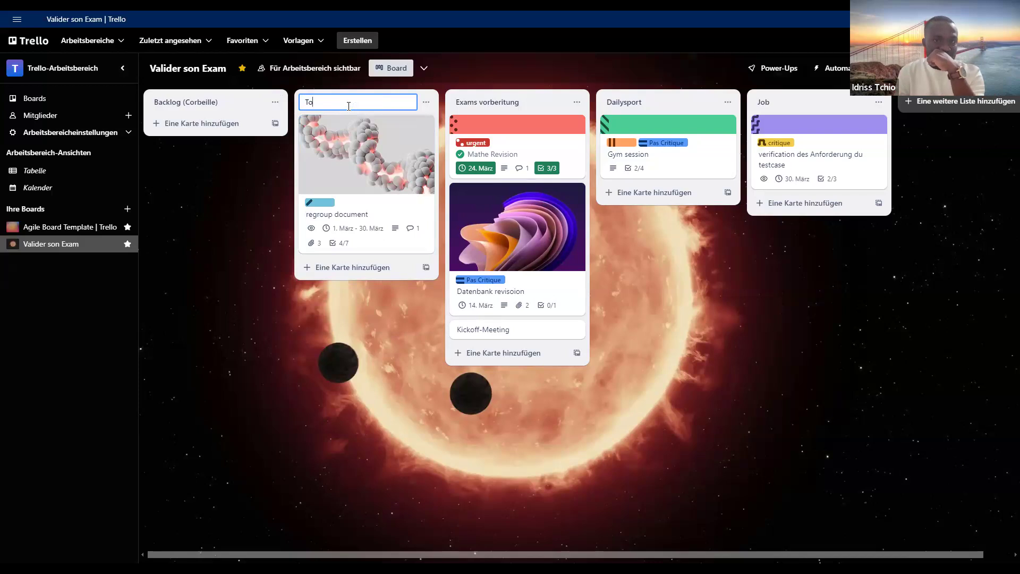
type("DO")
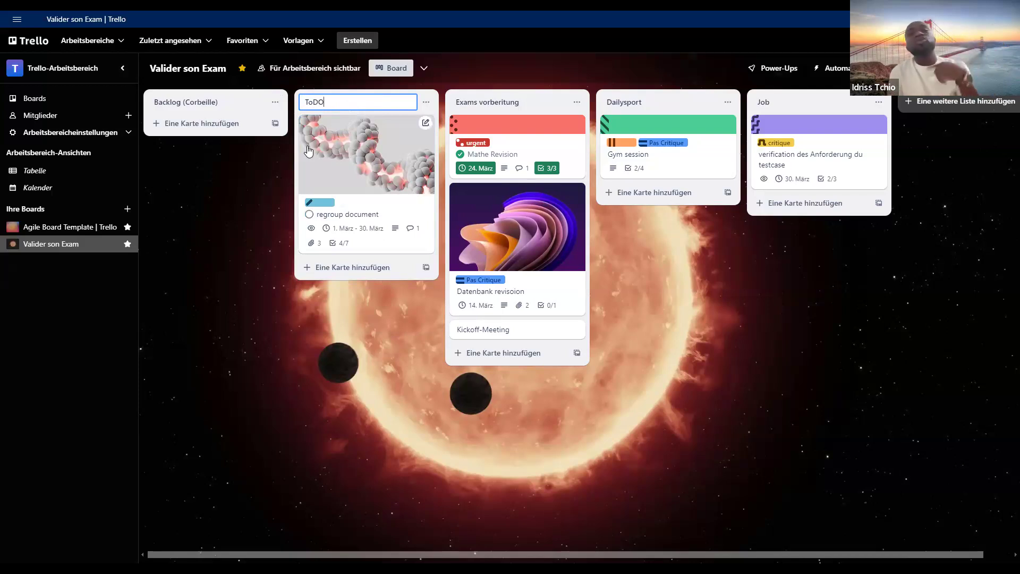
type("89")
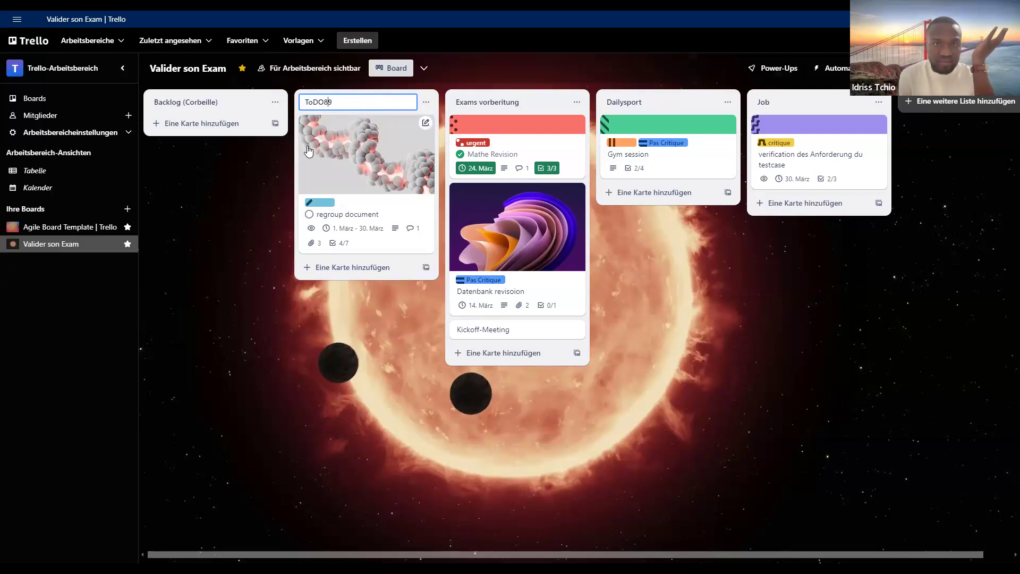
key("BackSpace")
key("BackSpace")
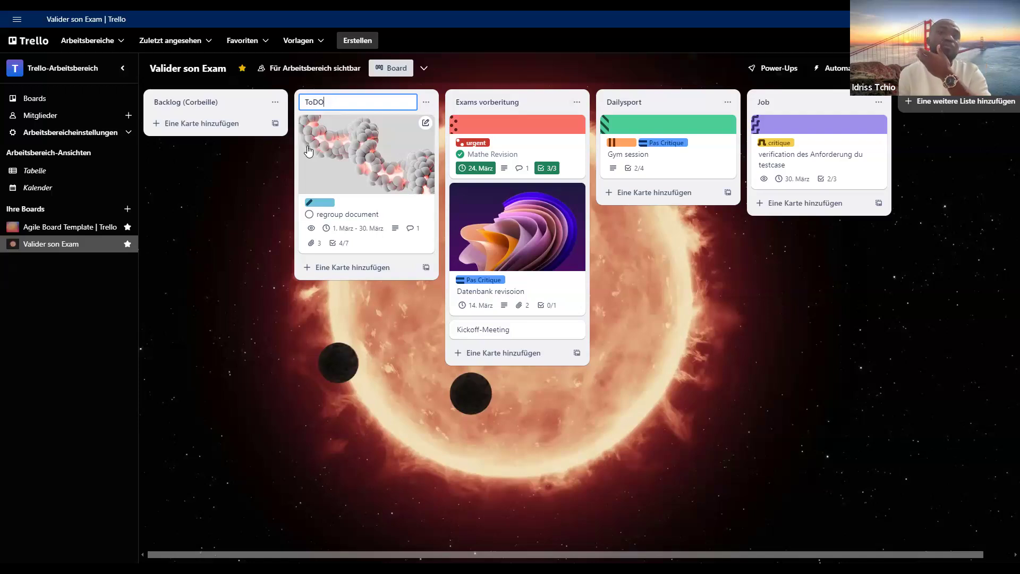
type("()")
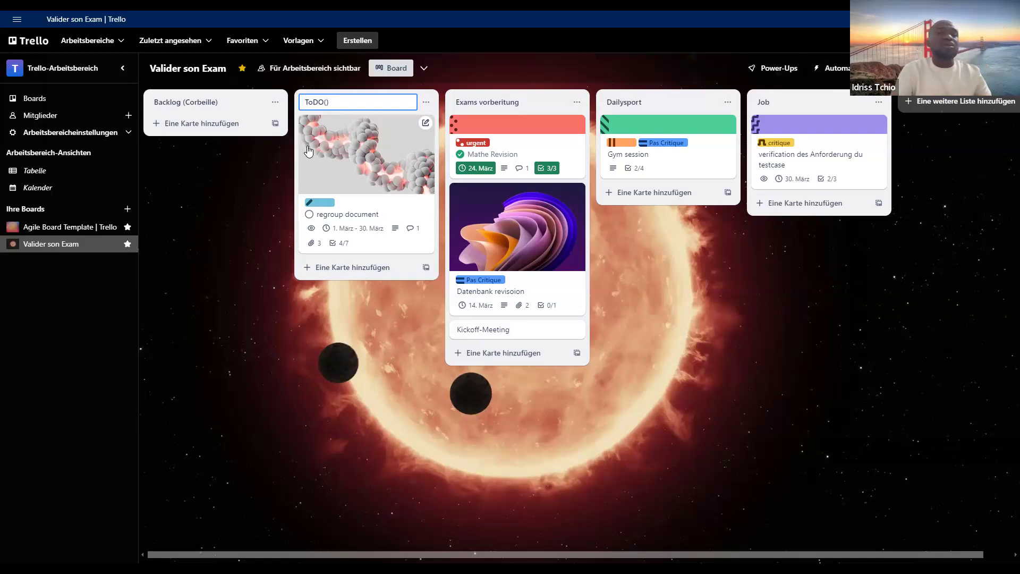
type("A")
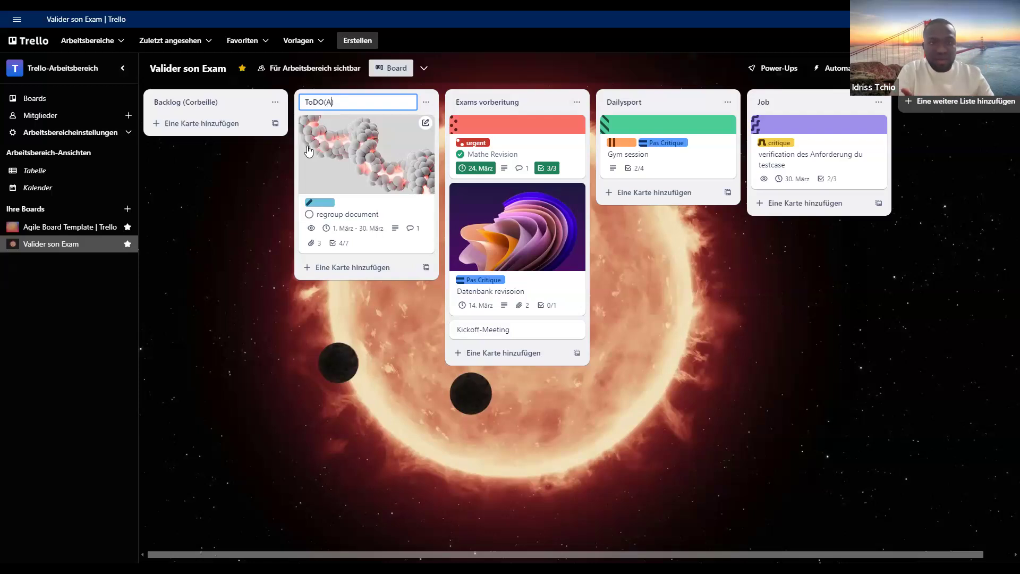
key("BackSpace")
type("a FA")
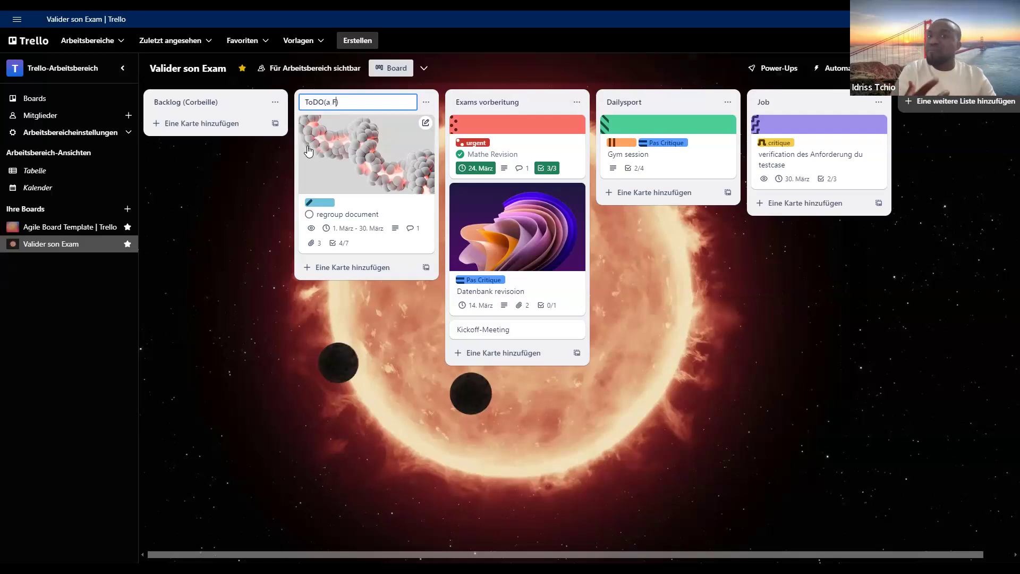
type("IRE")
key("BackSpace")
key("BackSpace")
key("BackSpace")
key("BackSpace")
key("BackSpace")
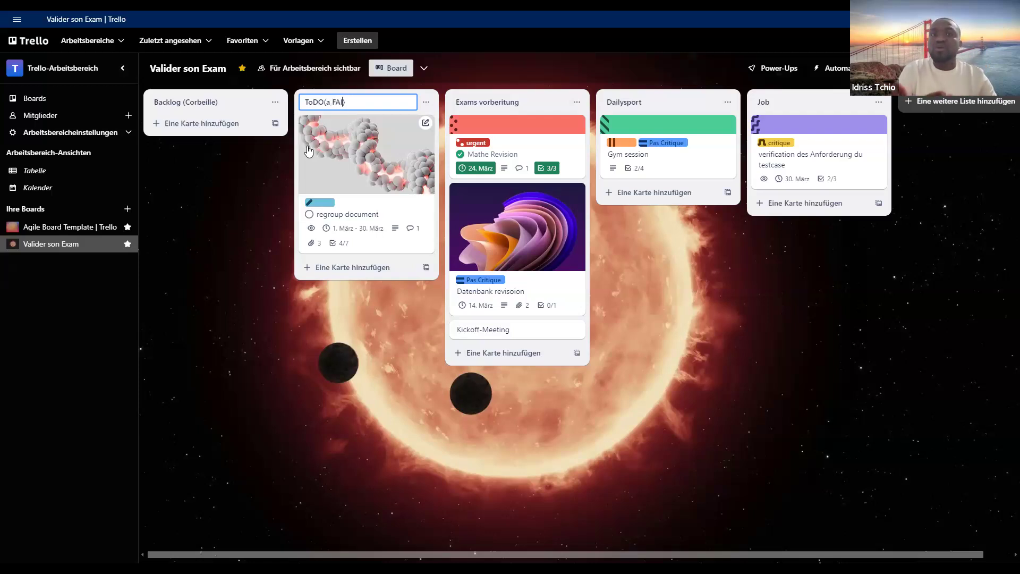
type("faire")
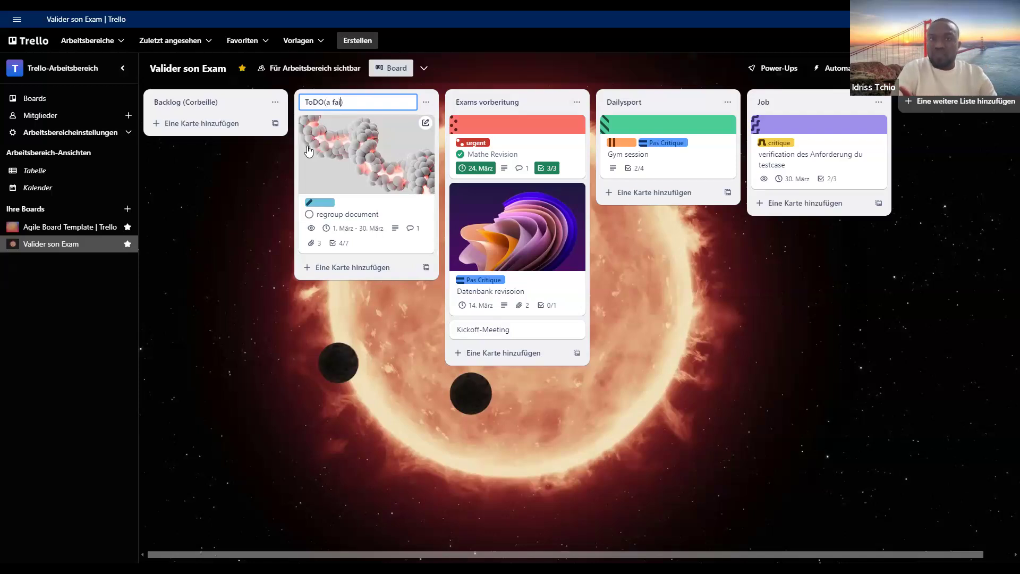
left_click(417, 314)
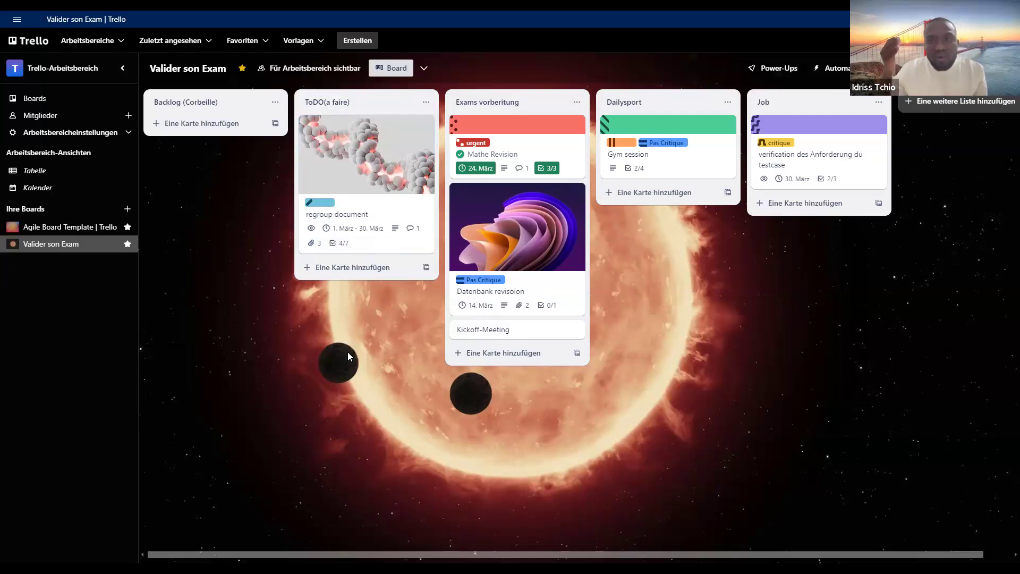
- Rename the Exams vorberitung list to "In progress"
left_click(530, 99)
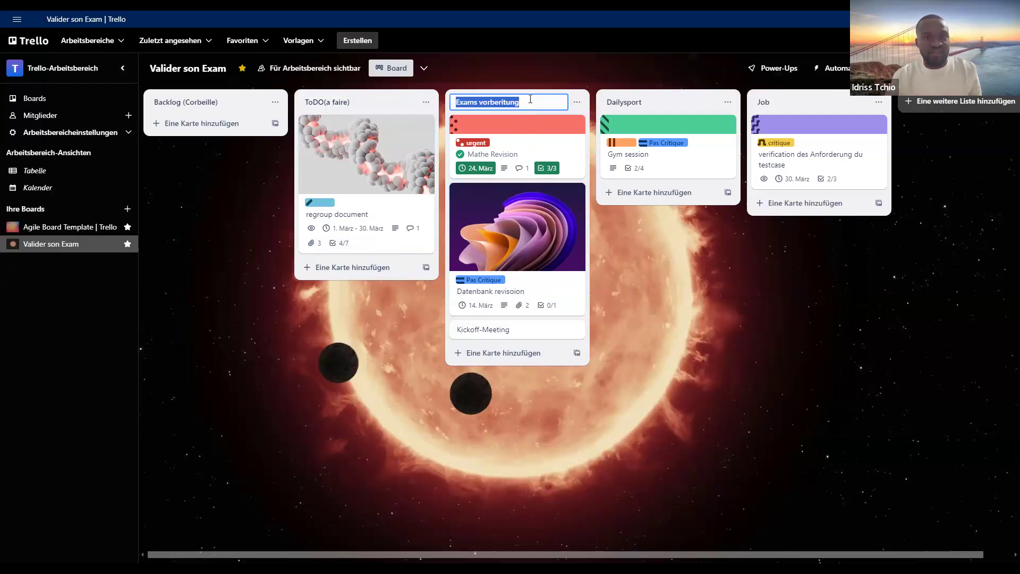
key("BackSpace")
type("In ")
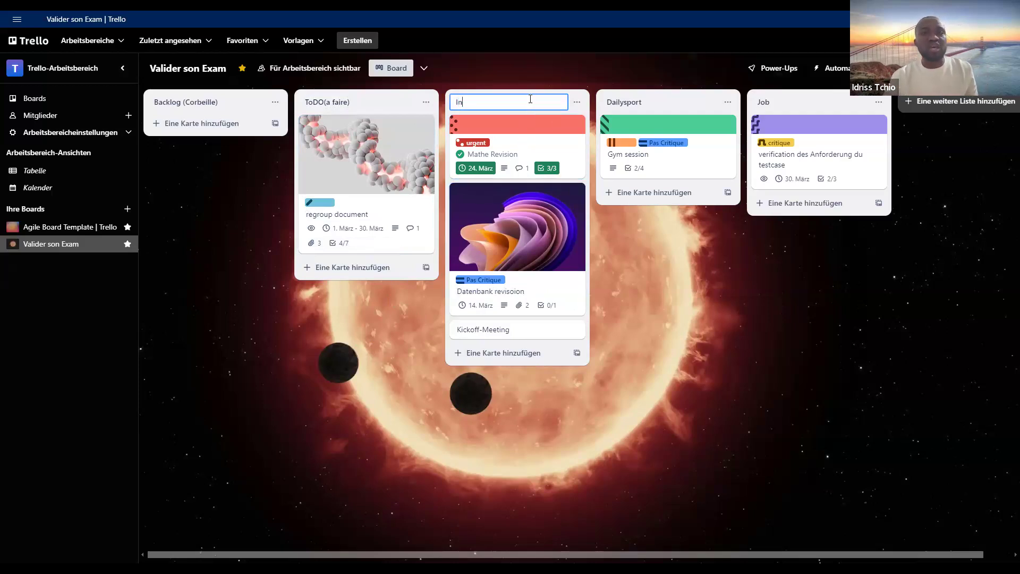
type("pr")
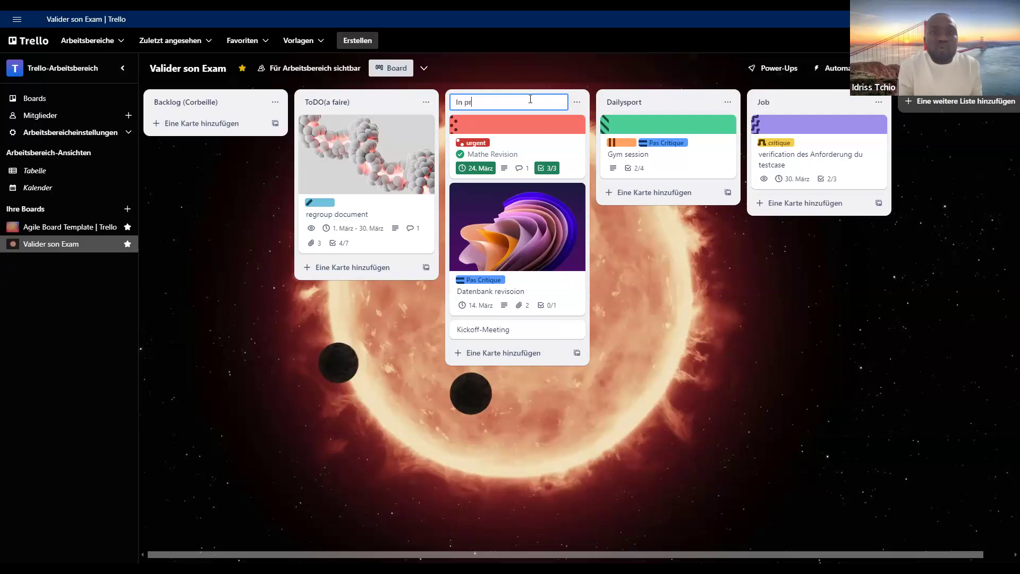
type("iogrss")
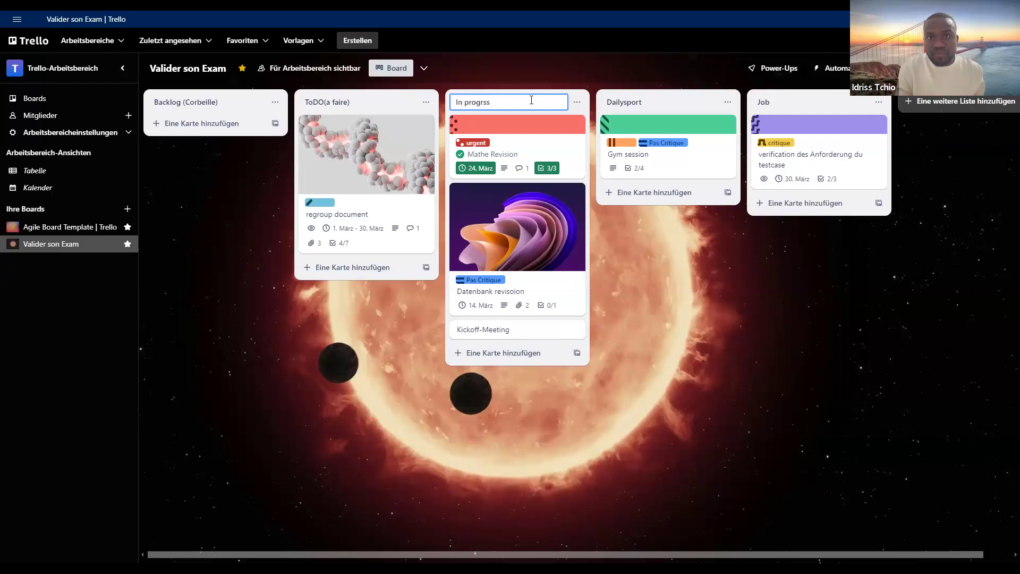
key("Left")
key("Left")
type("e")
left_click(623, 241)
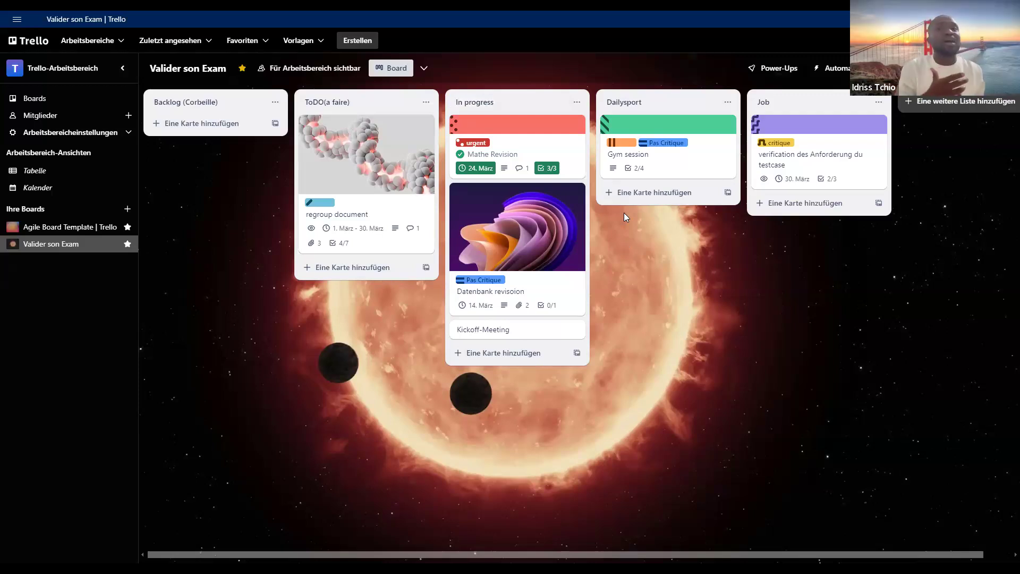
- Extend the In progress list's name to "In progress...(en cour)"
left_click(509, 102)
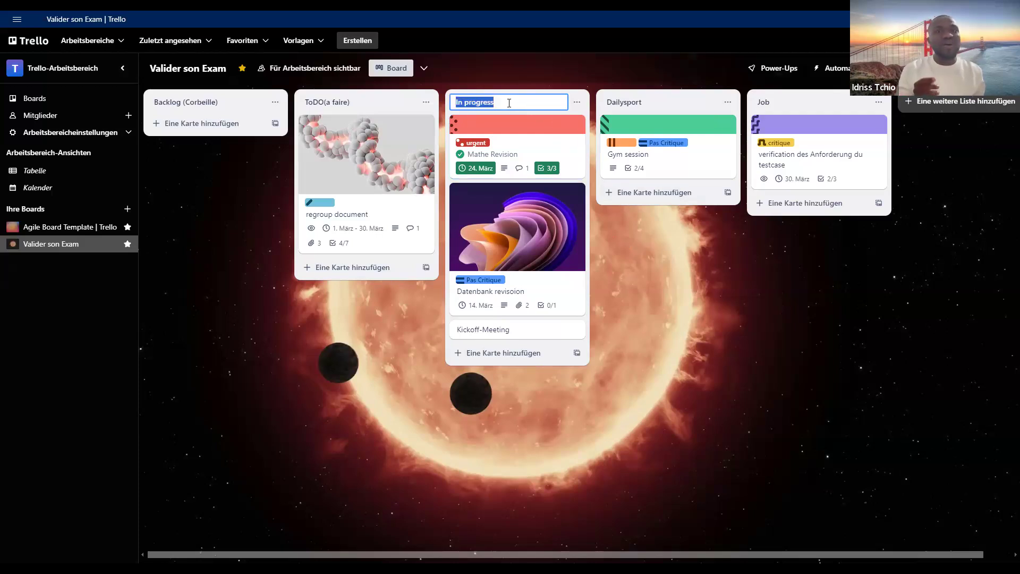
left_click(509, 103)
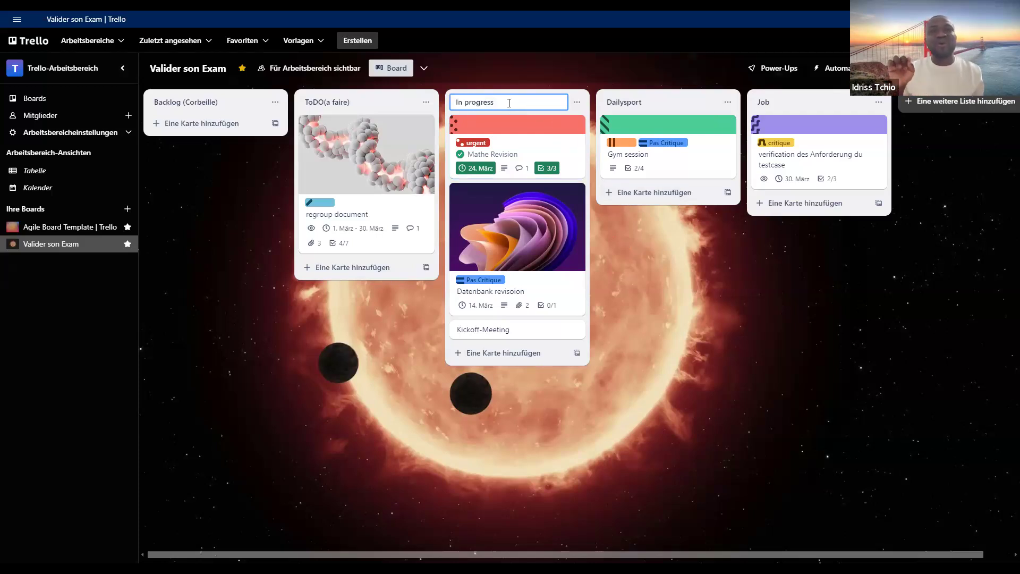
type("()")
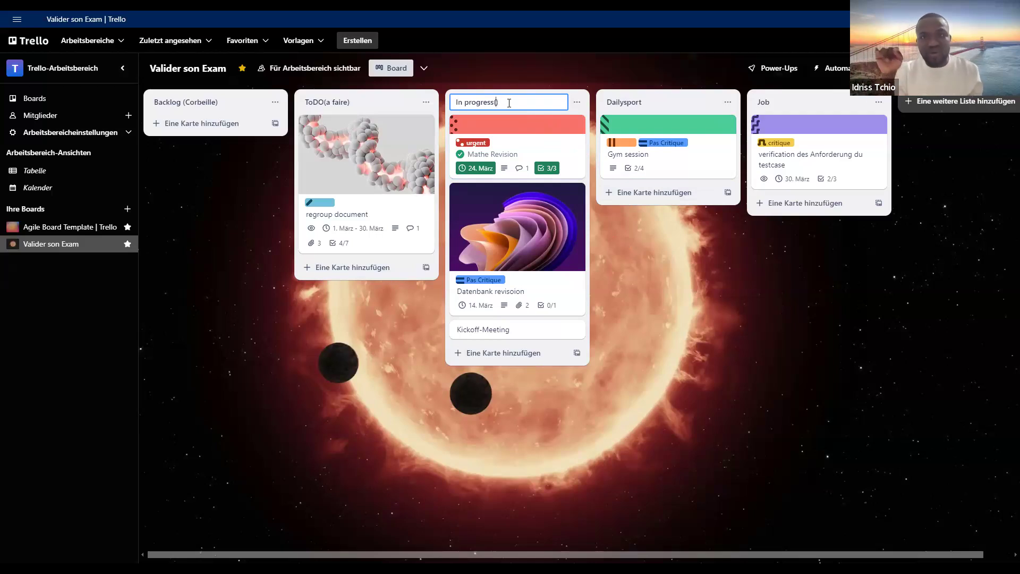
key("Left")
type("en cou")
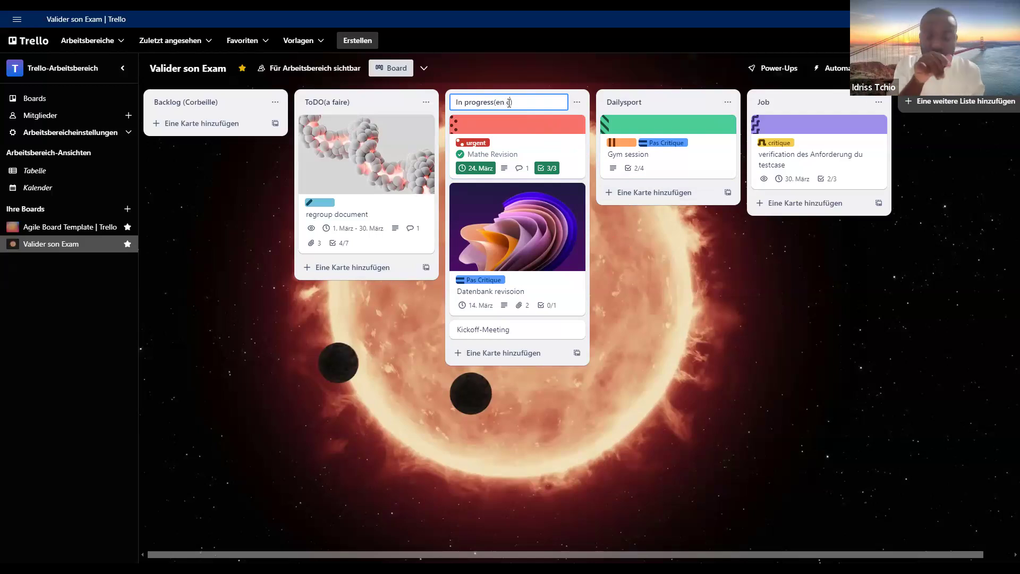
type("r")
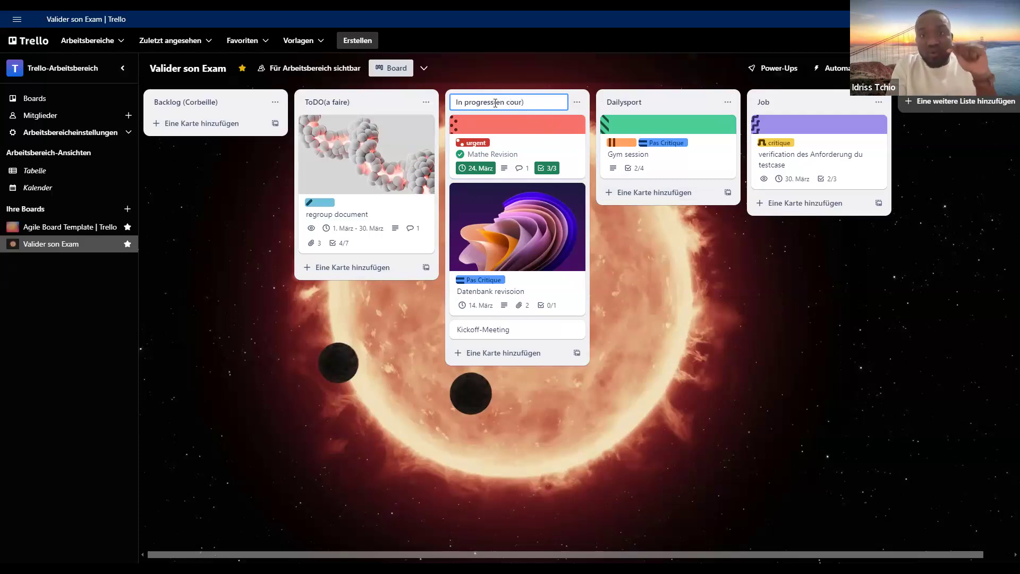
type(" ..")
left_click(653, 322)
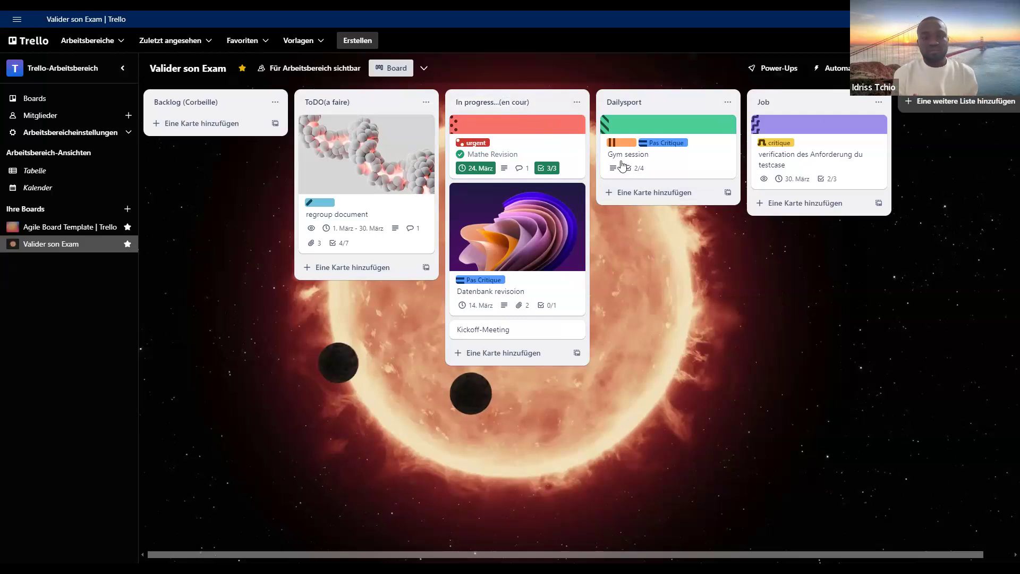
- Rename the Dailysport list to "Pending(Blocker)"
left_click(668, 103)
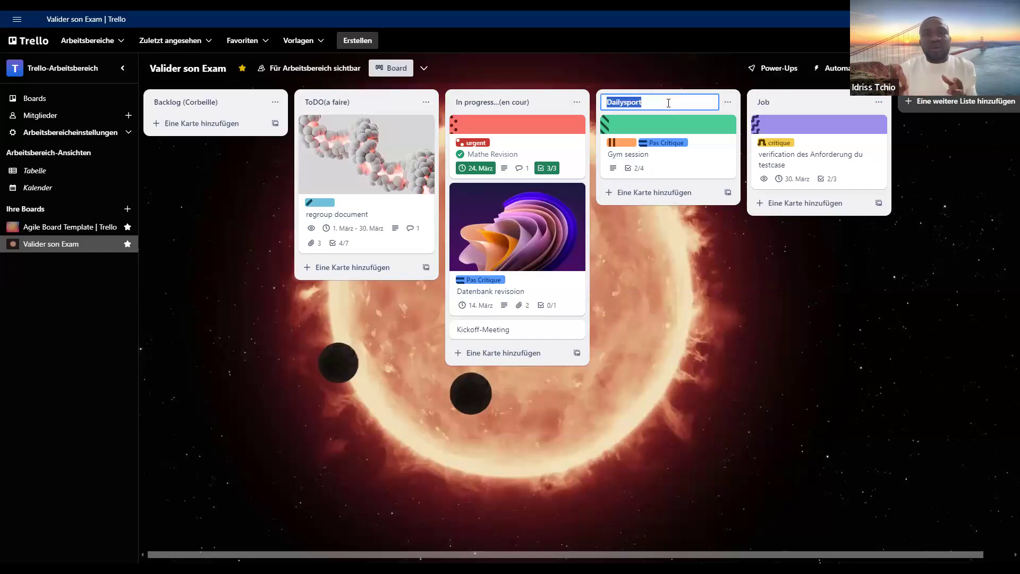
type("Pending")
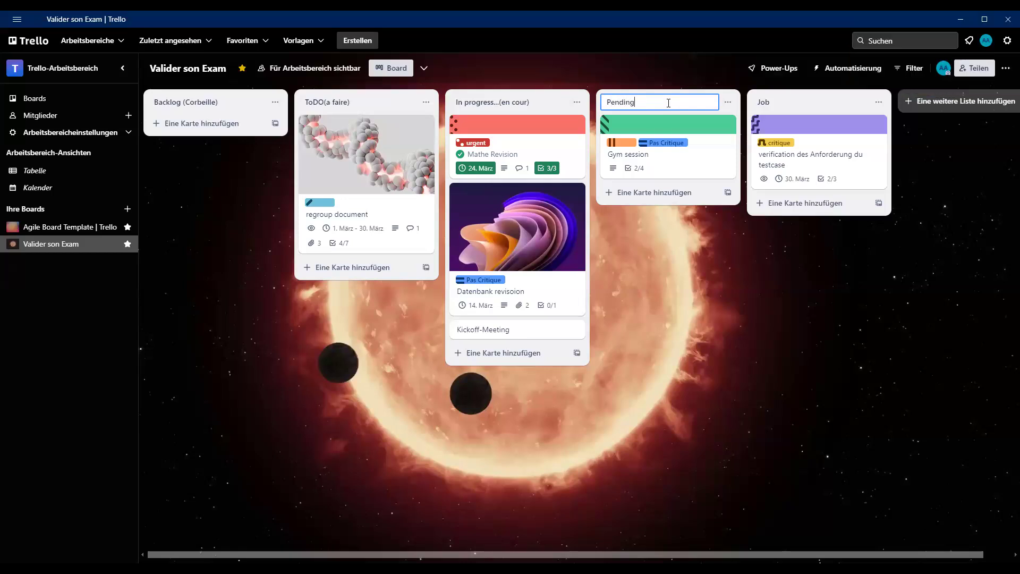
type("()")
type("Blocke")
type("r")
key("Return")
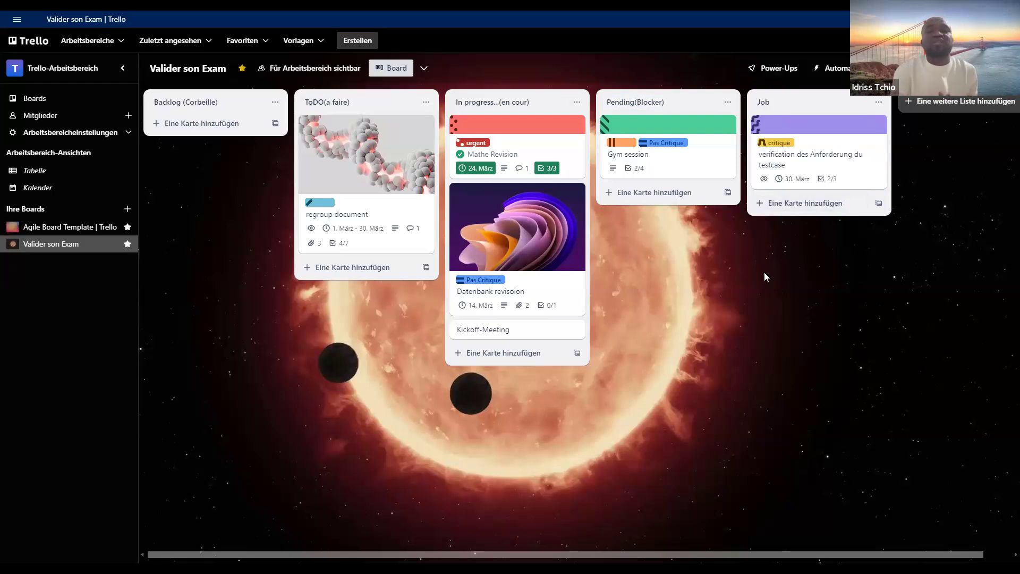
- Rename the Job list to "TEST"
left_click(788, 103)
type("D")
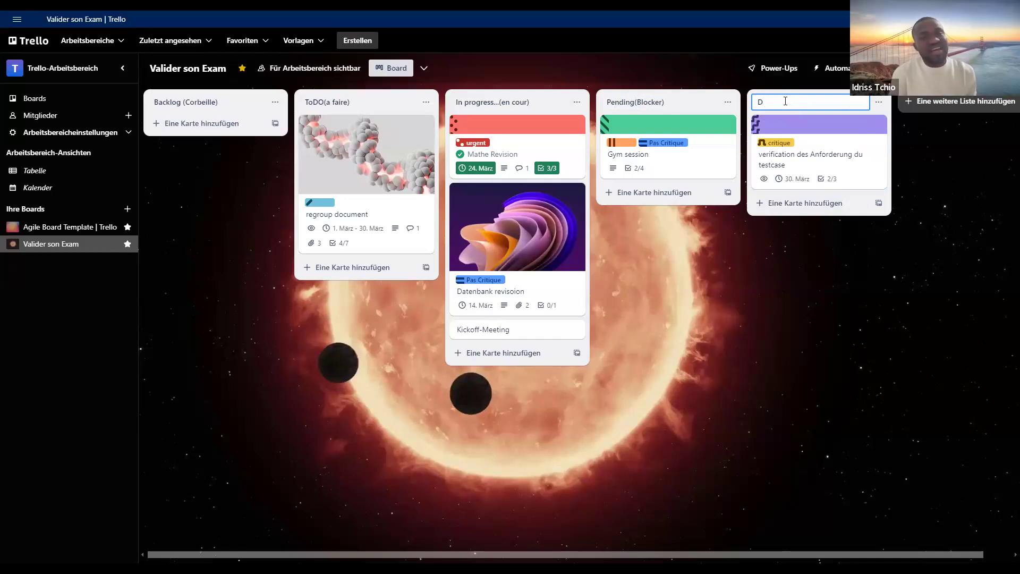
key("BackSpace")
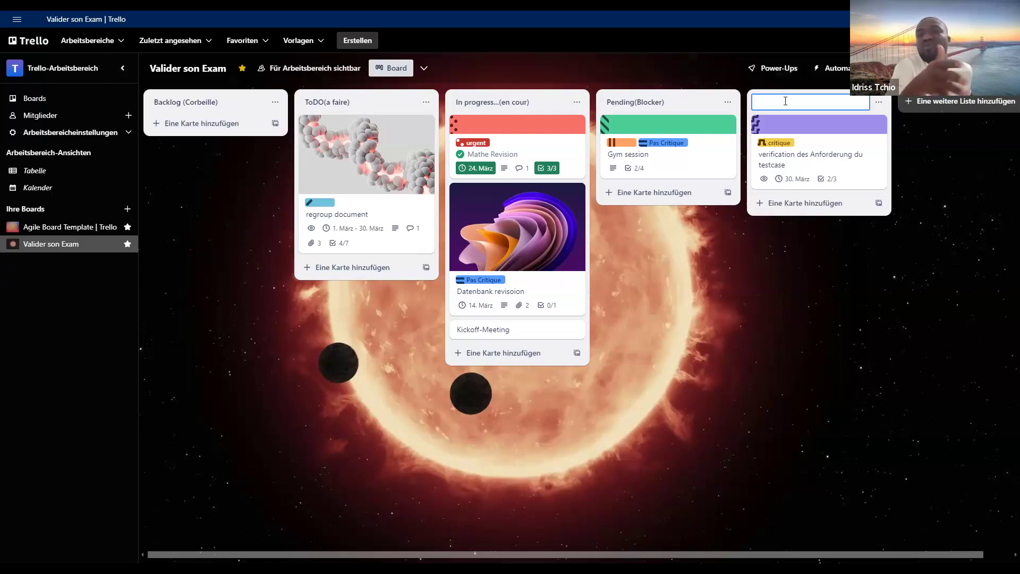
type("t")
type("tE")
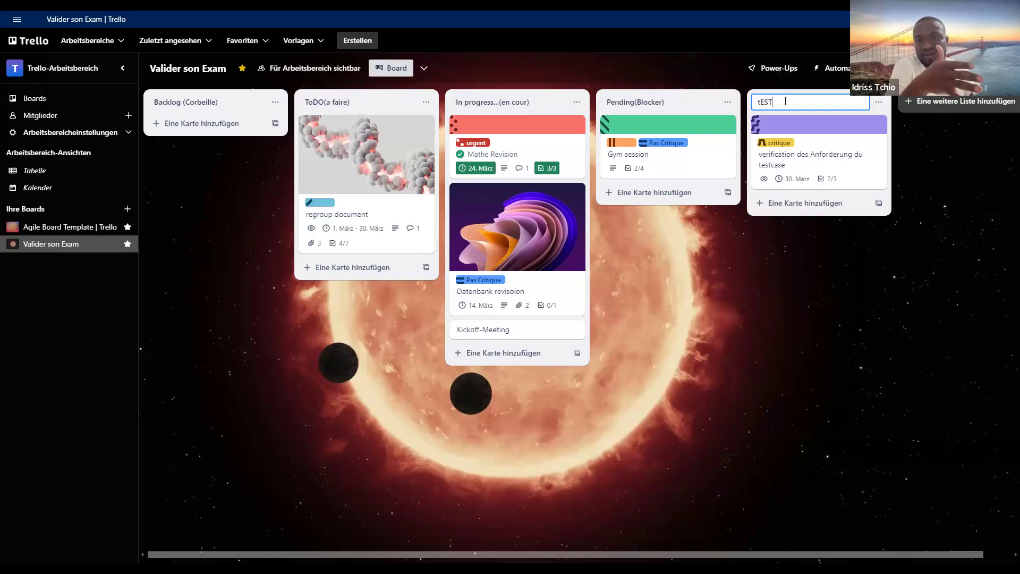
type("T")
key("BackSpace")
type("T")
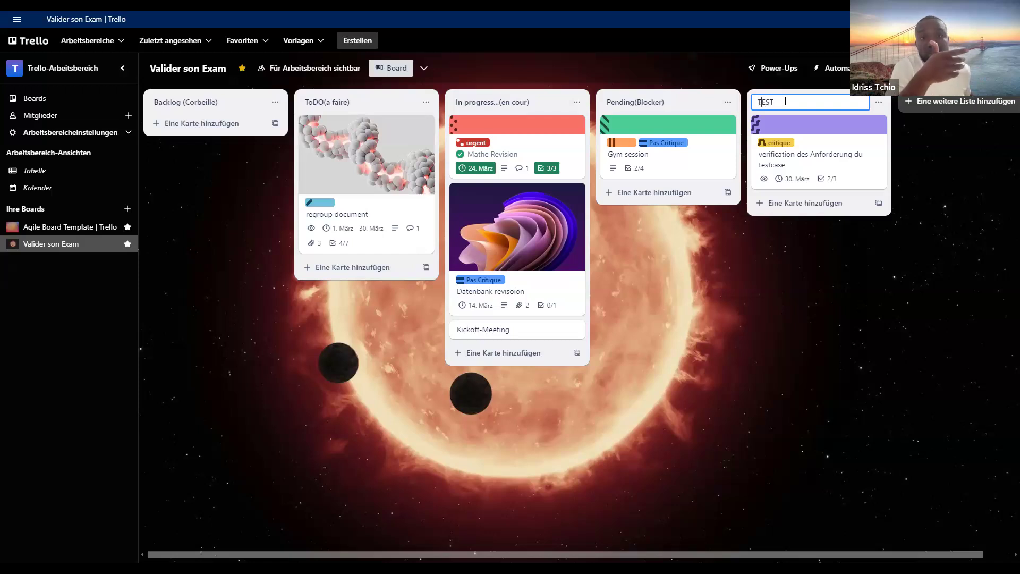
left_click(916, 182)
left_click(911, 101)
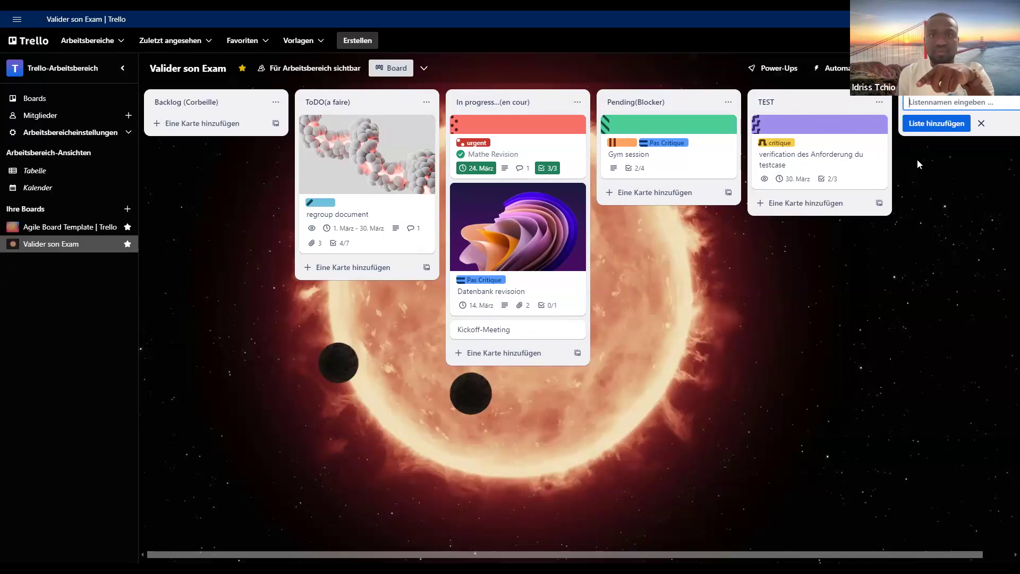
- Rename the TEST list to "TEST(check)"
left_click(779, 109)
left_click(784, 103)
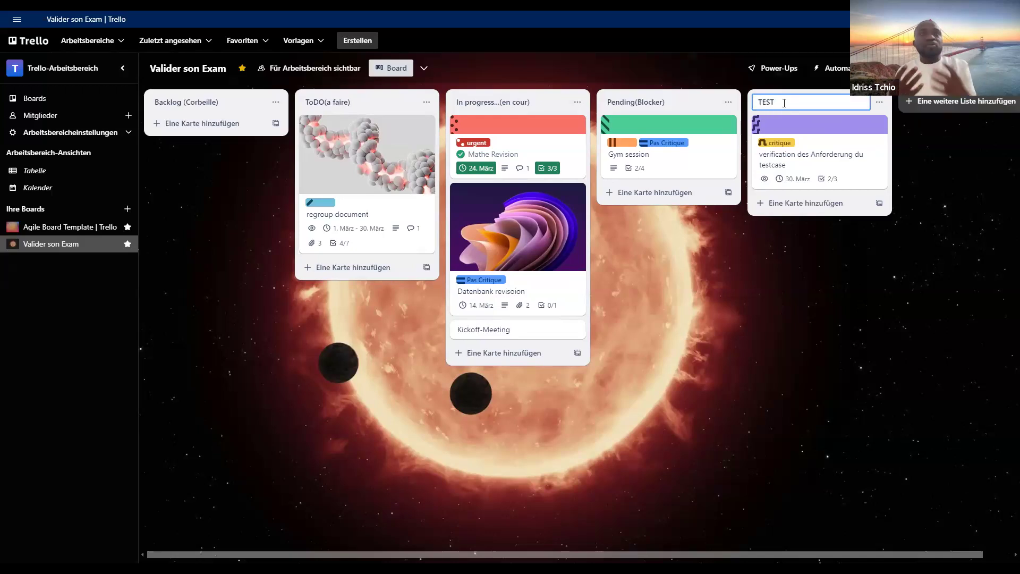
type("()")
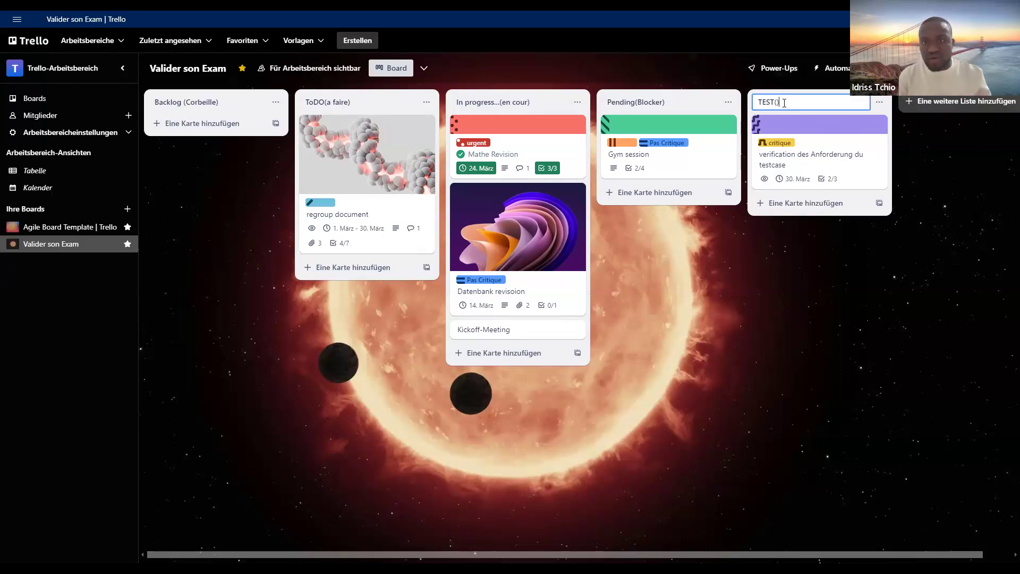
type("valid")
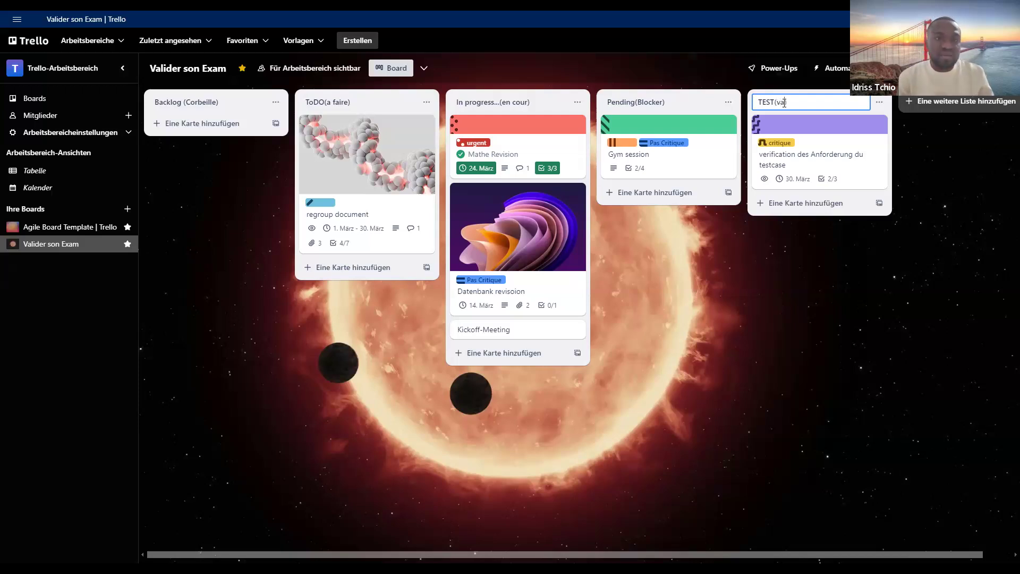
key("BackSpace")
key("BackSpace")
key("BackSpace")
key("BackSpace")
key("BackSpace")
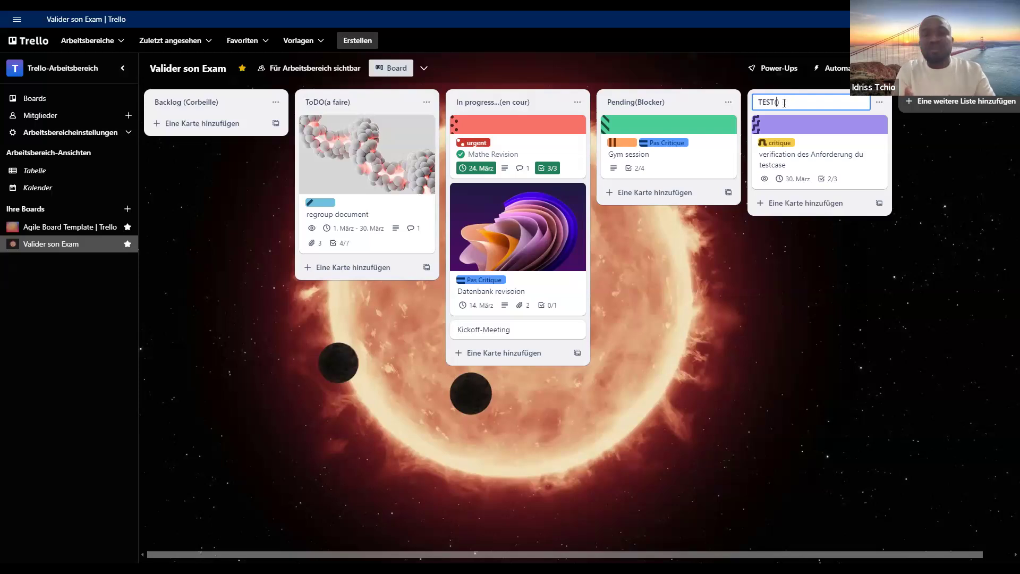
type("chec")
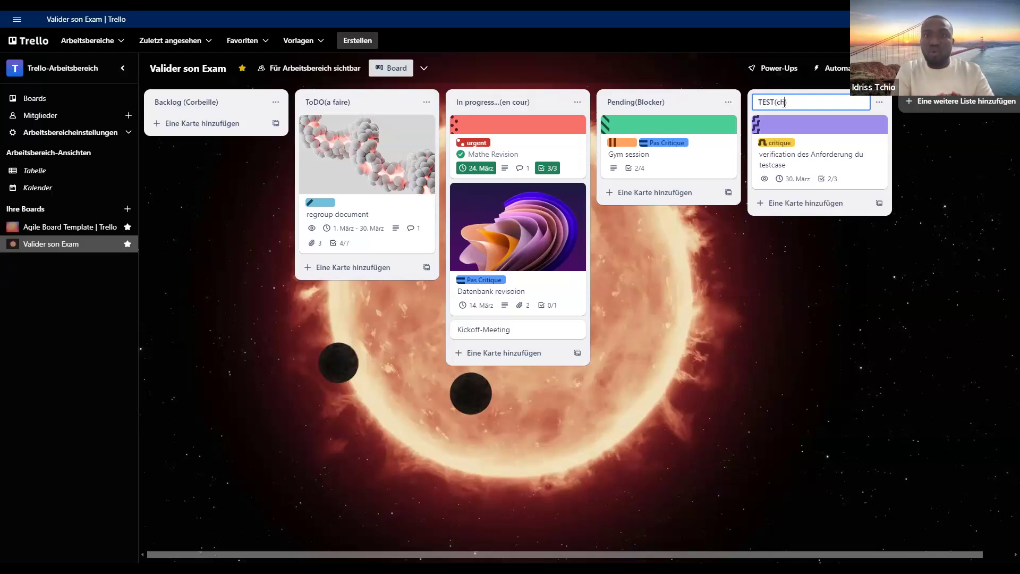
type("k")
left_click(942, 243)
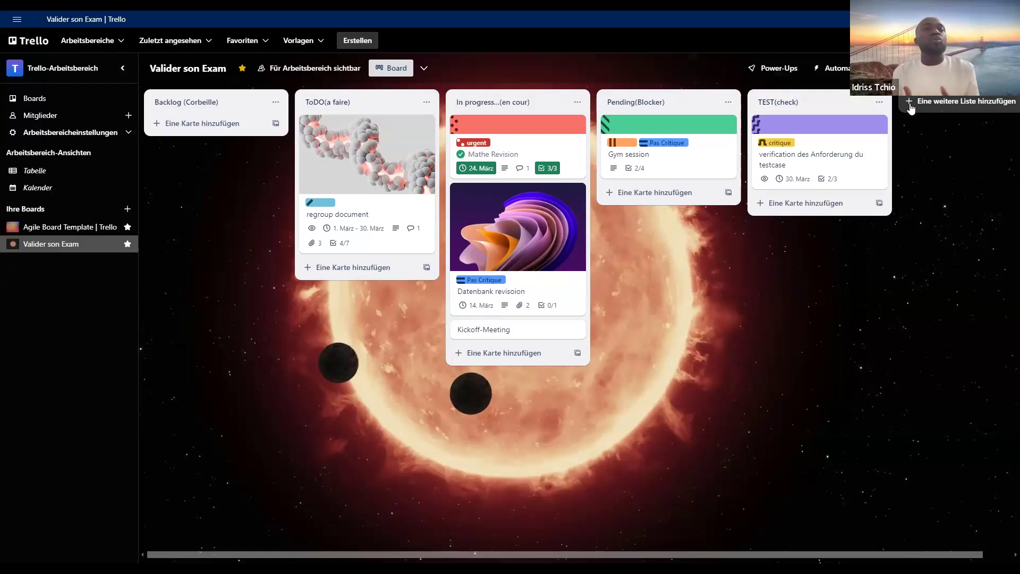
- Add a new list named "Done" at the end of the board
left_click(910, 102)
type("P")
type("one")
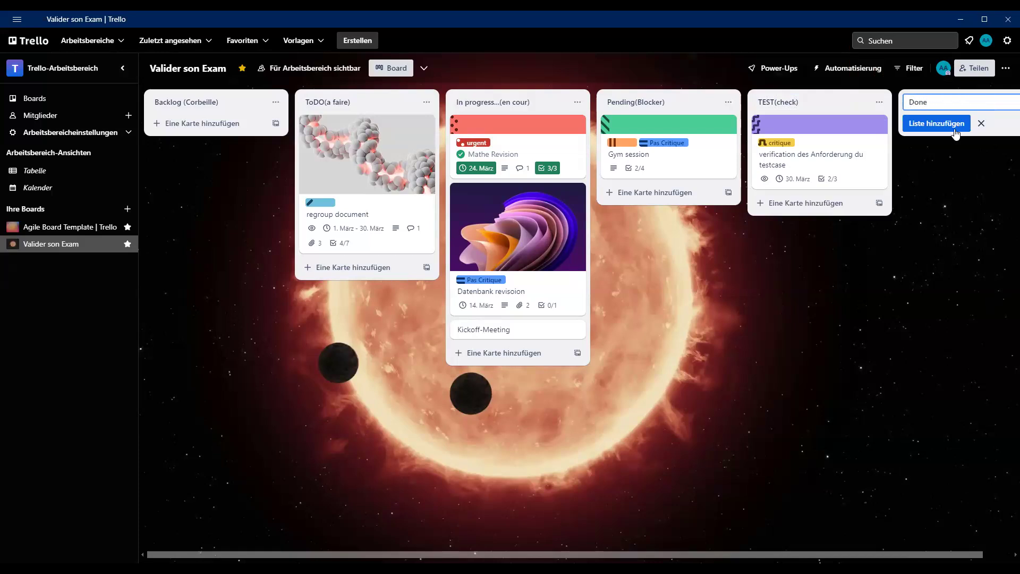
left_click(963, 167)
left_click(909, 105)
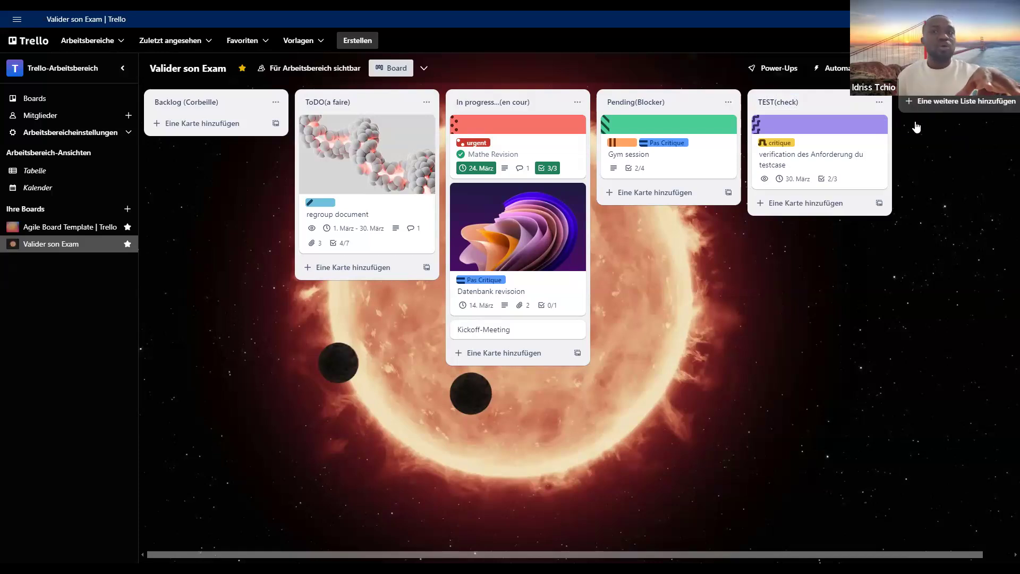
left_click(934, 127)
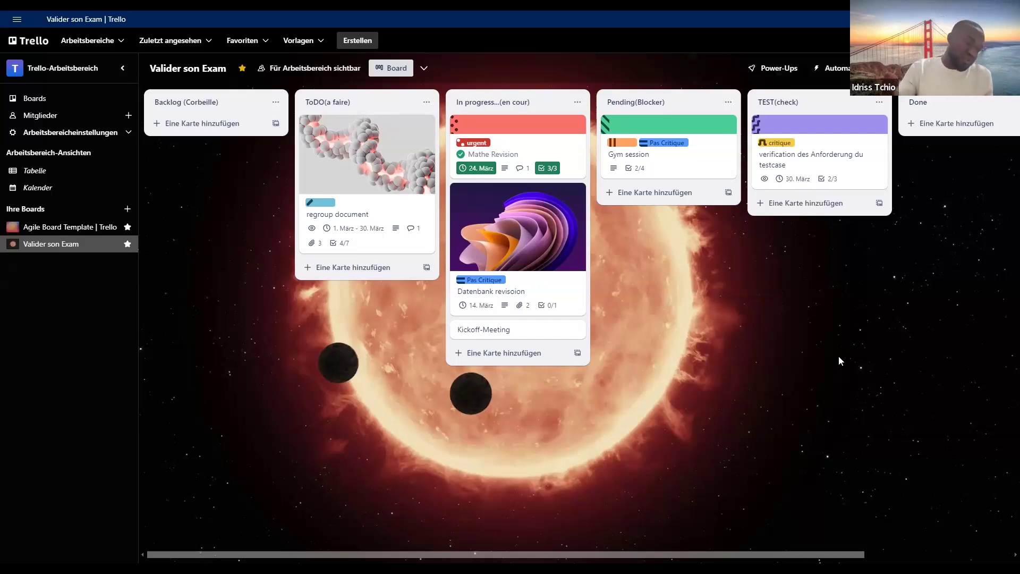
- Extend the Done list's name to "Done(Terminer)"
left_click(950, 101)
left_click(950, 101)
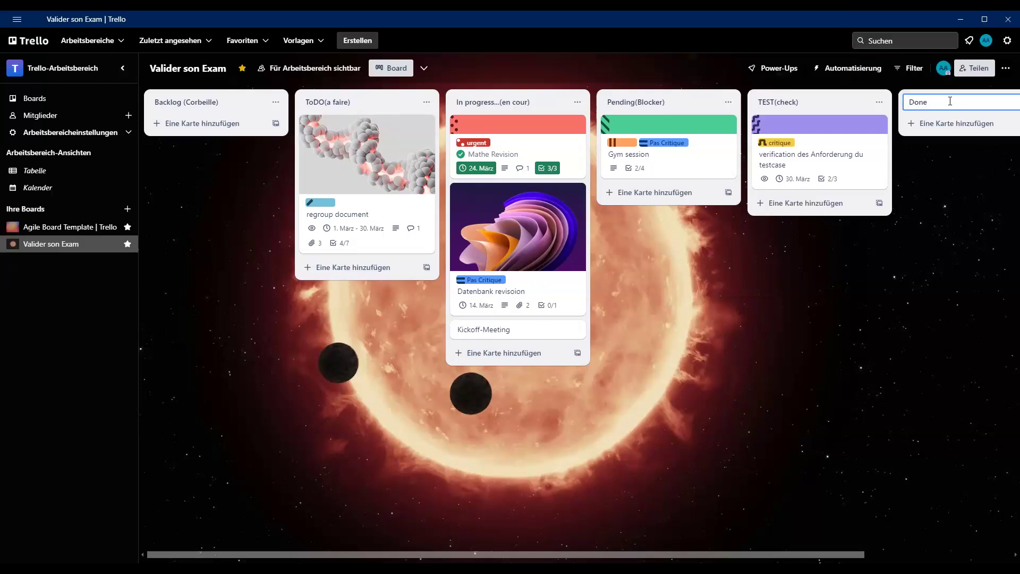
type("()")
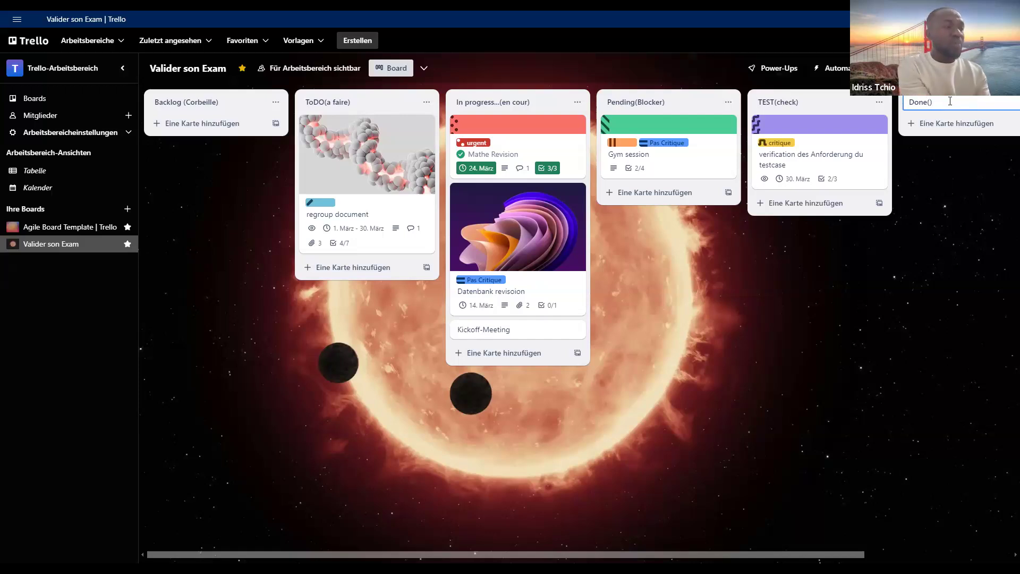
type("Terminer")
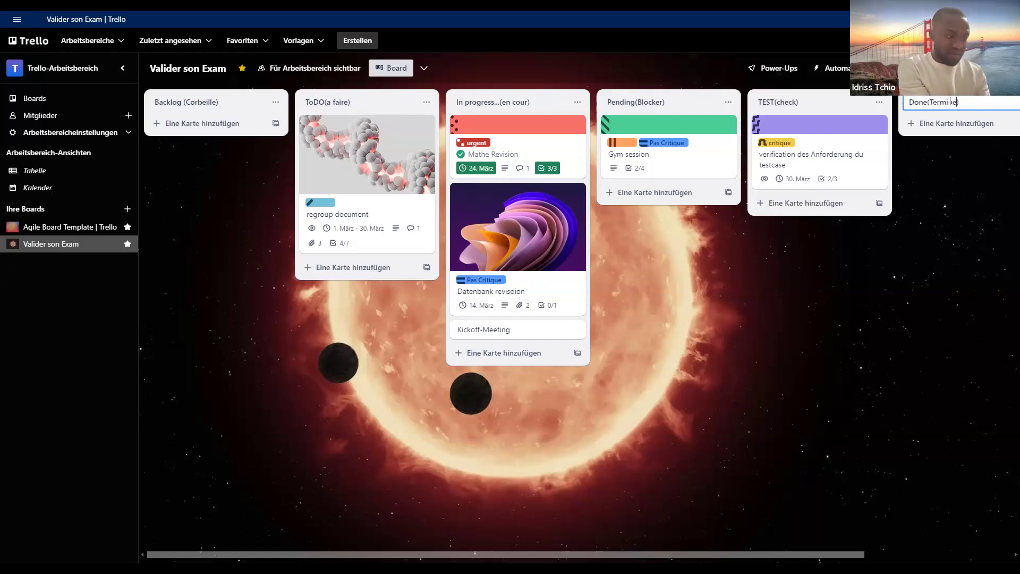
left_click(993, 179)
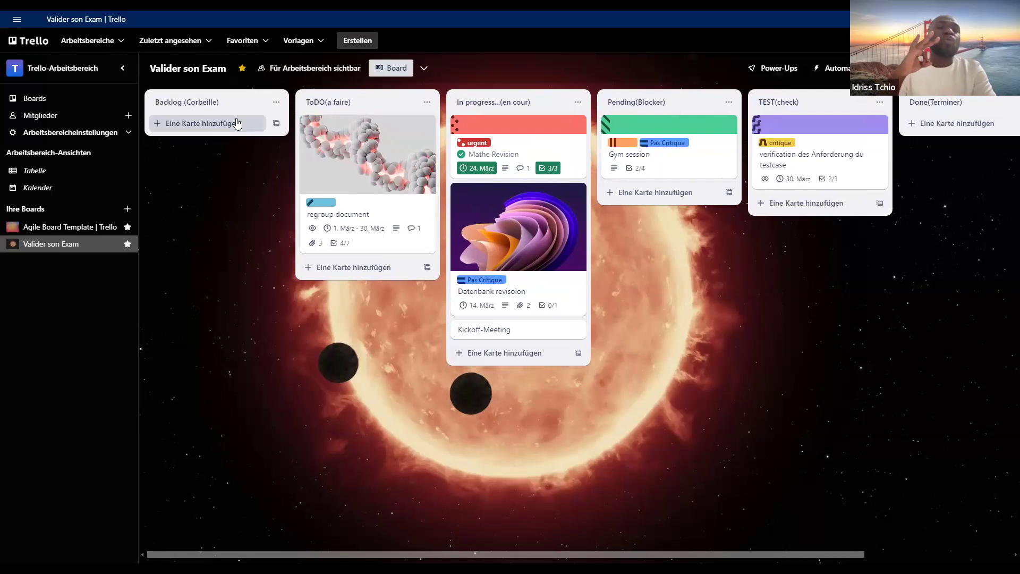
- Add a card titled "Goal1:Exams Revision" to the Backlog (Corbeille) list
left_click(189, 129)
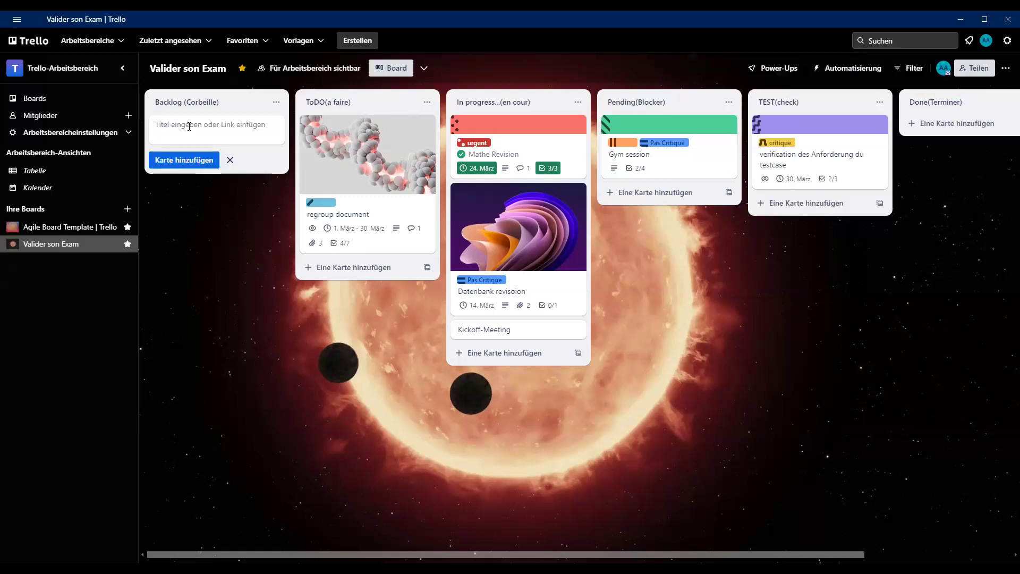
type("Exam")
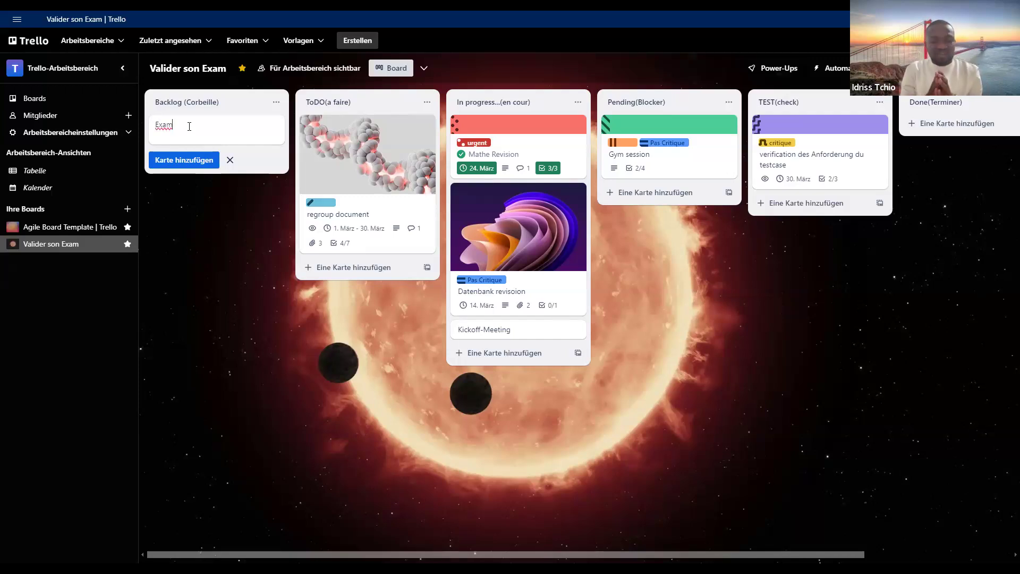
key("BackSpace")
key("BackSpace")
key("BackSpace")
key("BackSpace")
type("Goal1")
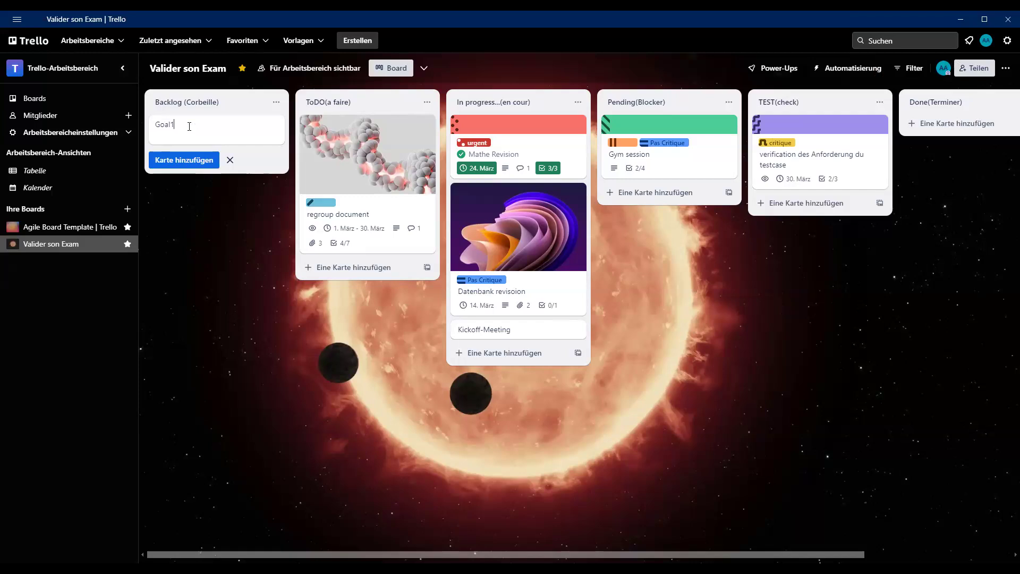
type(":E")
key("BackSpace")
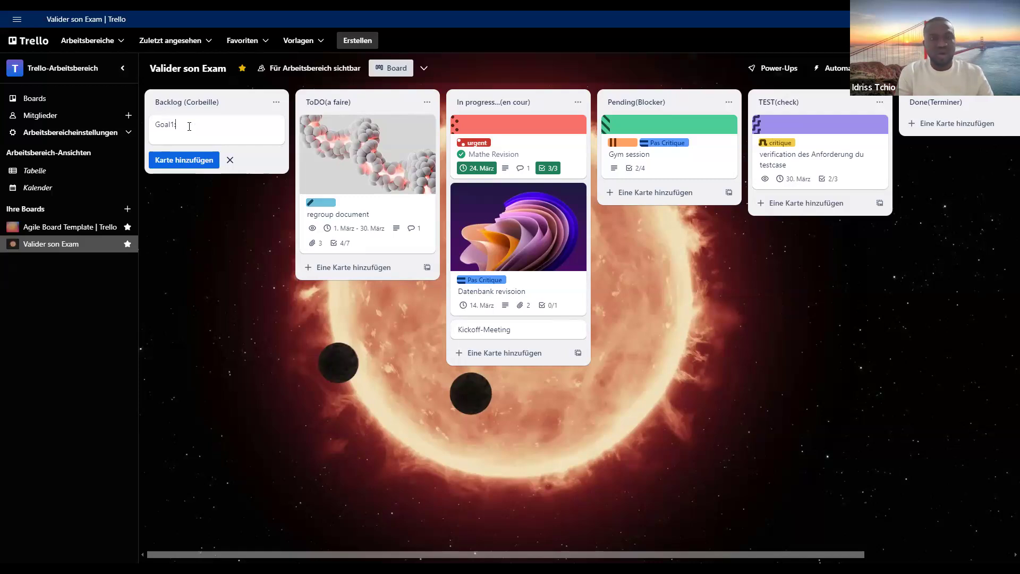
type("Exams Revision")
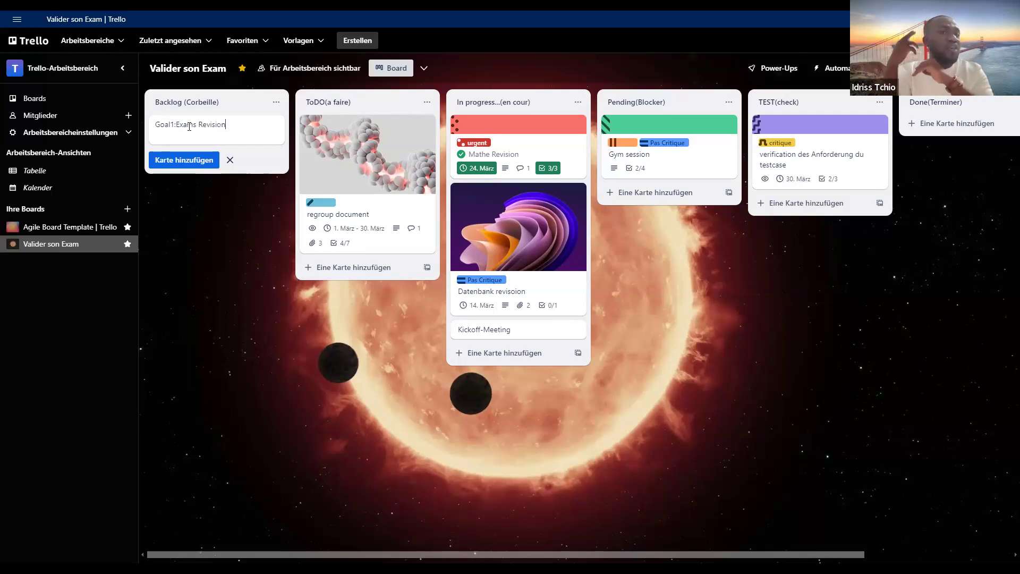
left_click(210, 161)
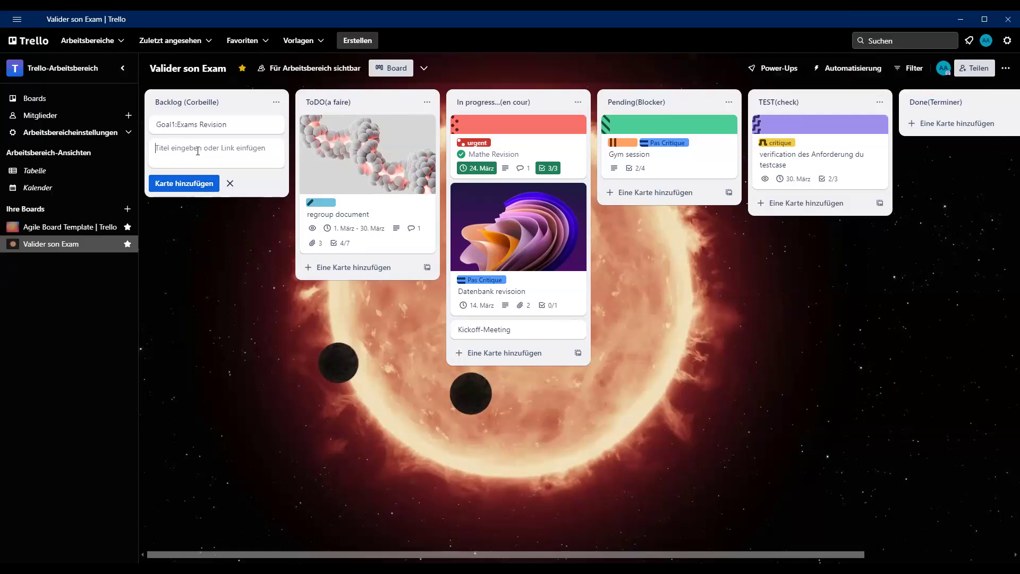
- Add a second card titled "Goal2:Job" to the Backlog (Corbeille) list
type("Goal2")
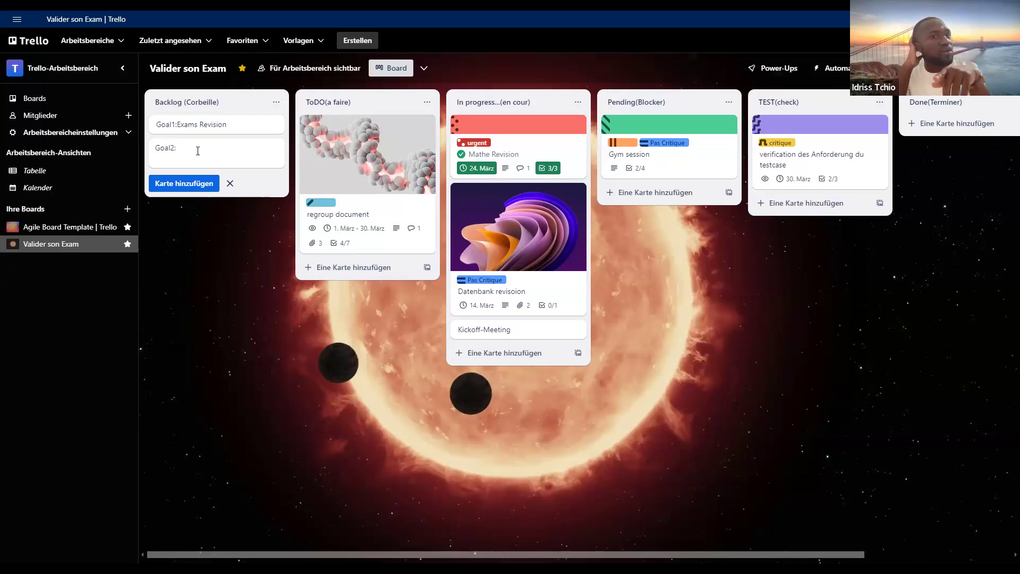
type(":s")
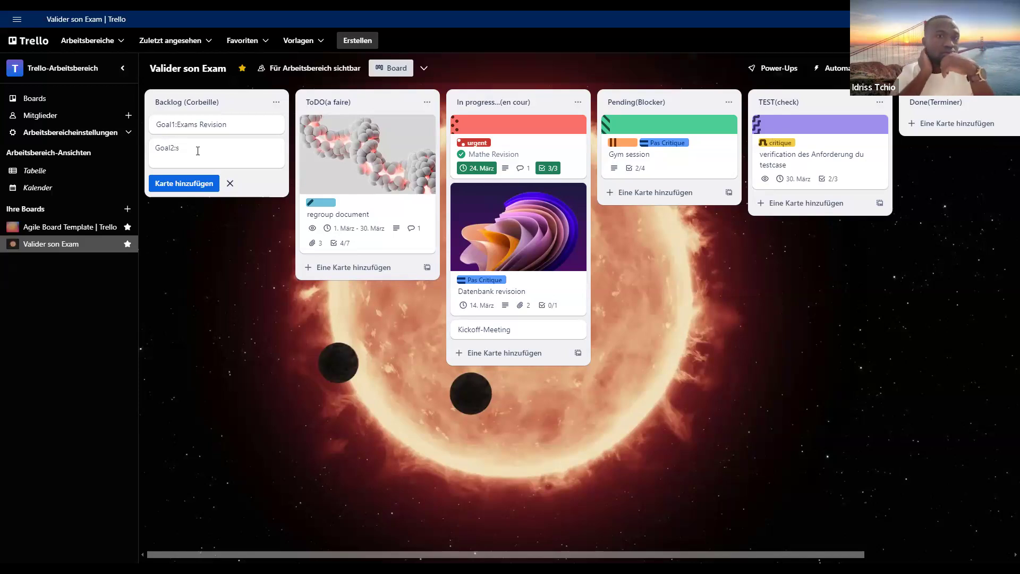
key("BackSpace")
key("BackSpace")
type(":Job")
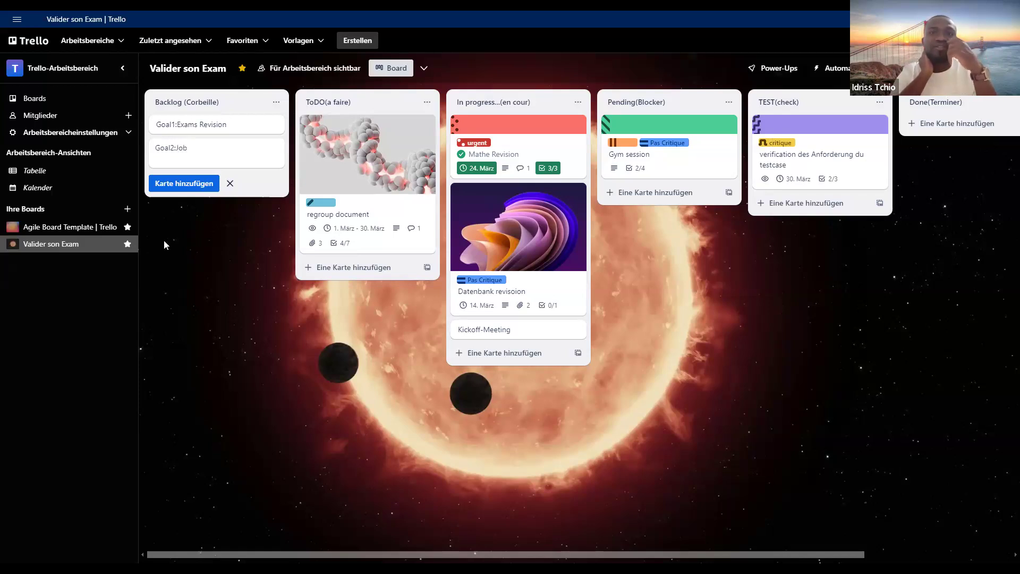
left_click(184, 186)
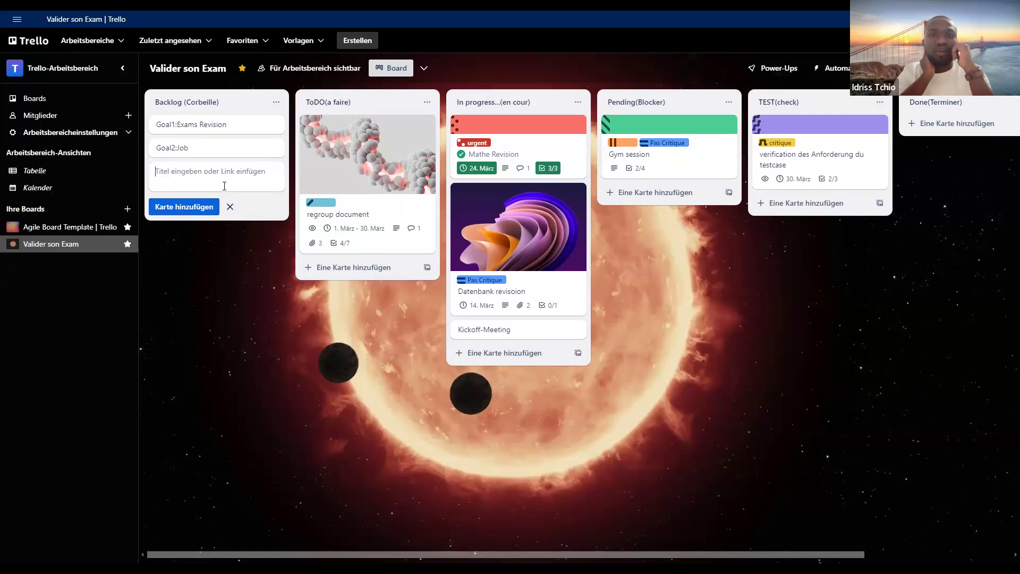
- Add a third card titled "Goal3 :Sports" to the Backlog (Corbeille) list
type("Goal")
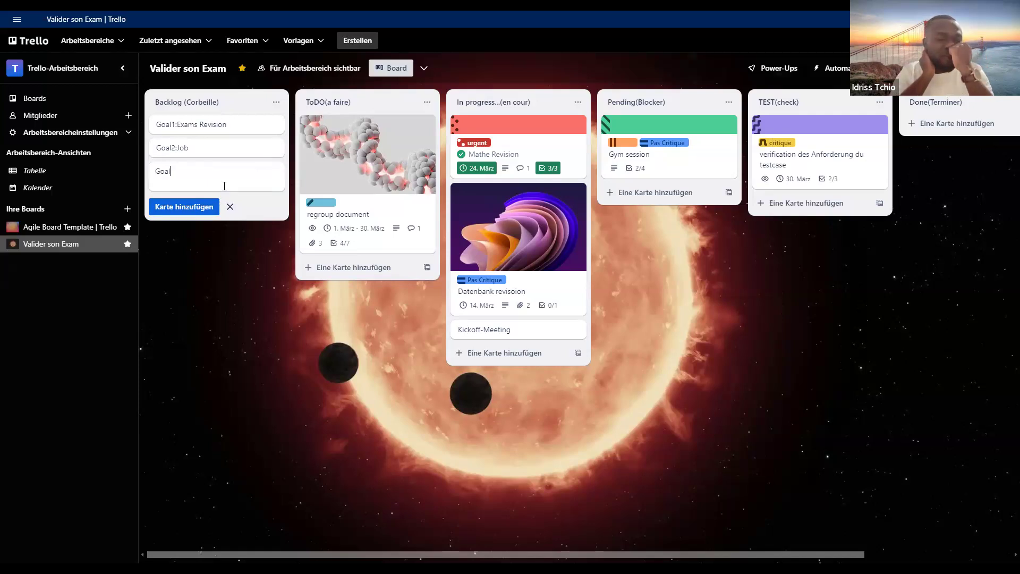
type("3:Sportr")
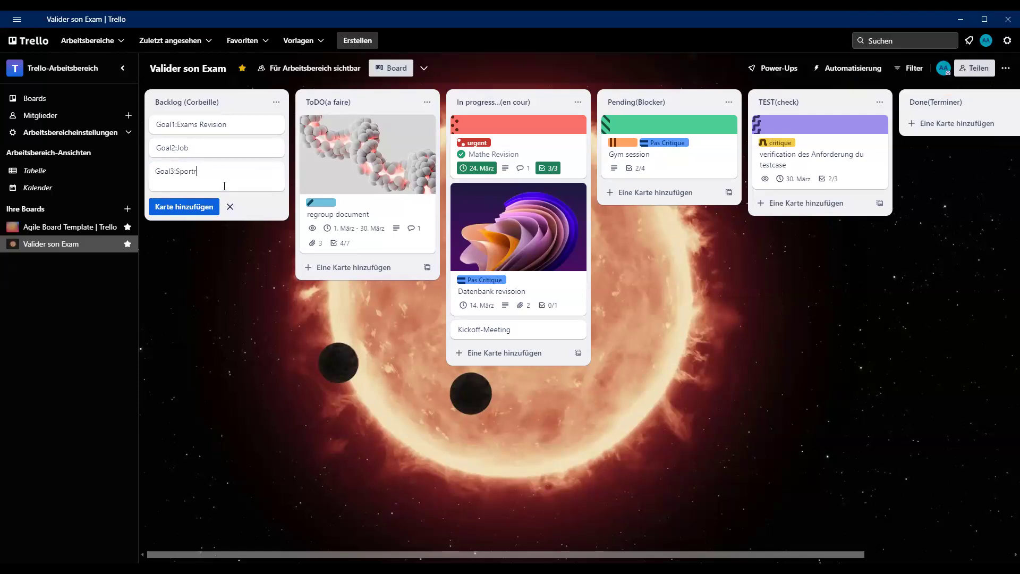
key("BackSpace")
type("sa")
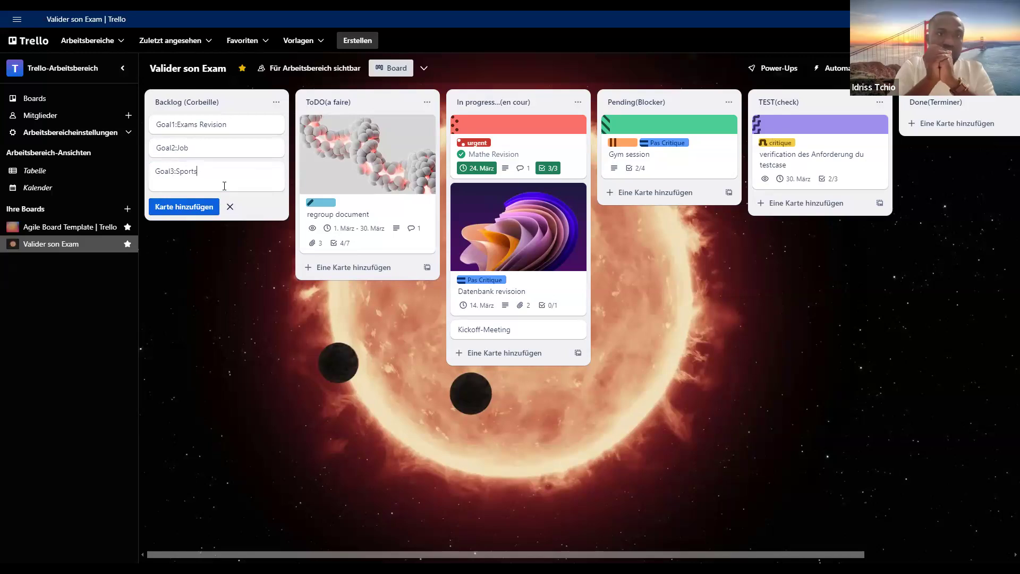
key("BackSpace")
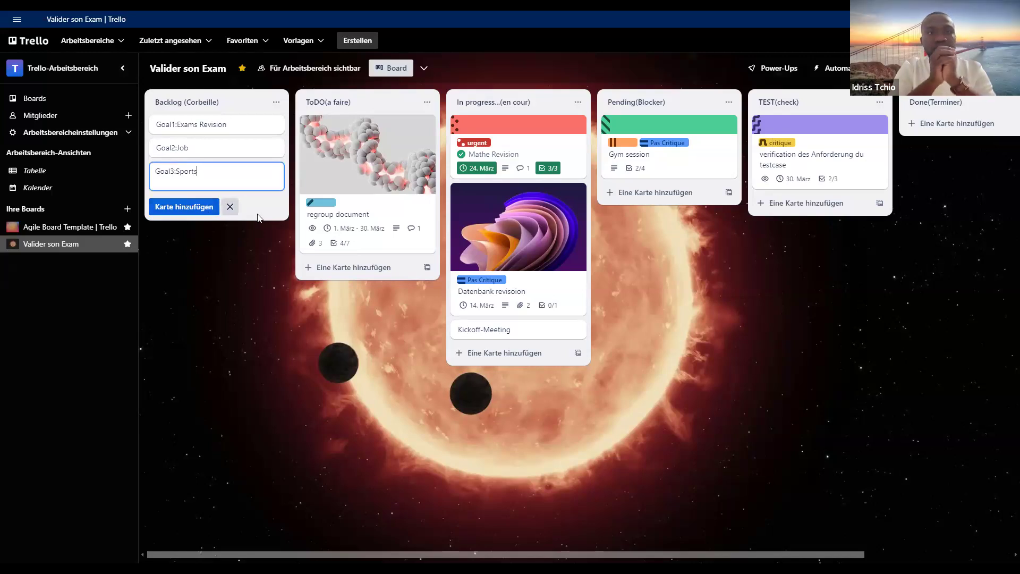
left_click(174, 172)
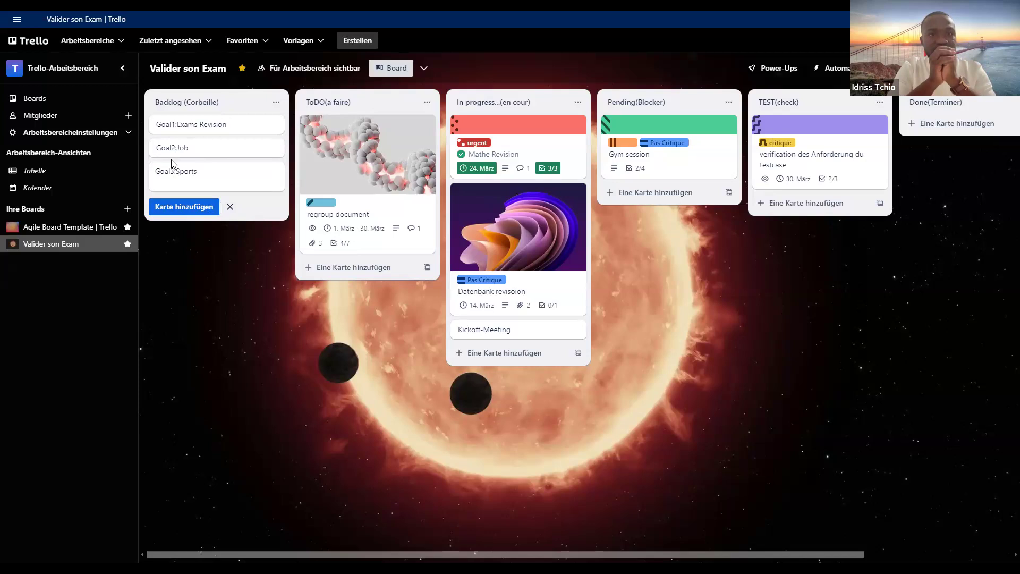
left_click(185, 150)
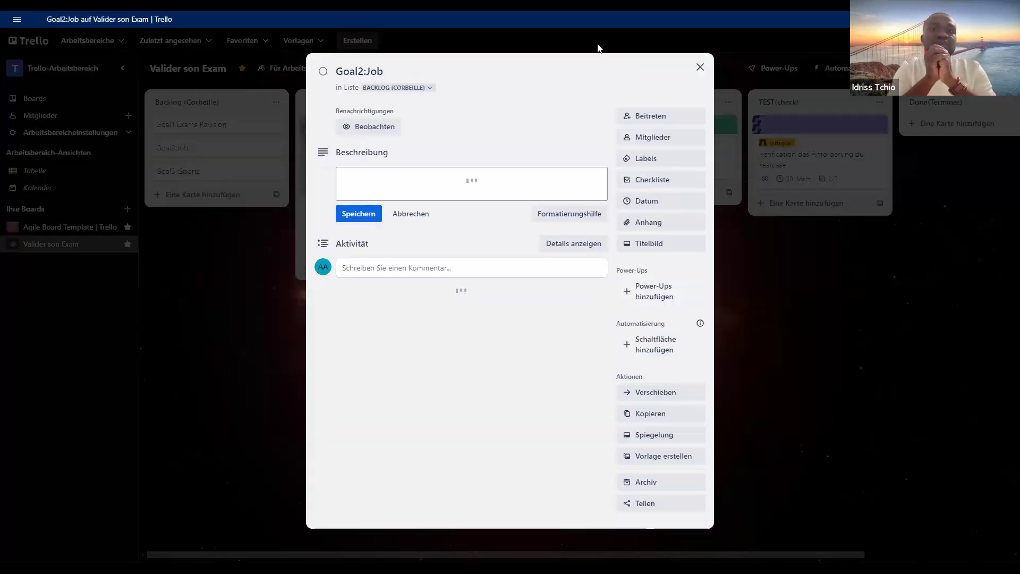
left_click(186, 154)
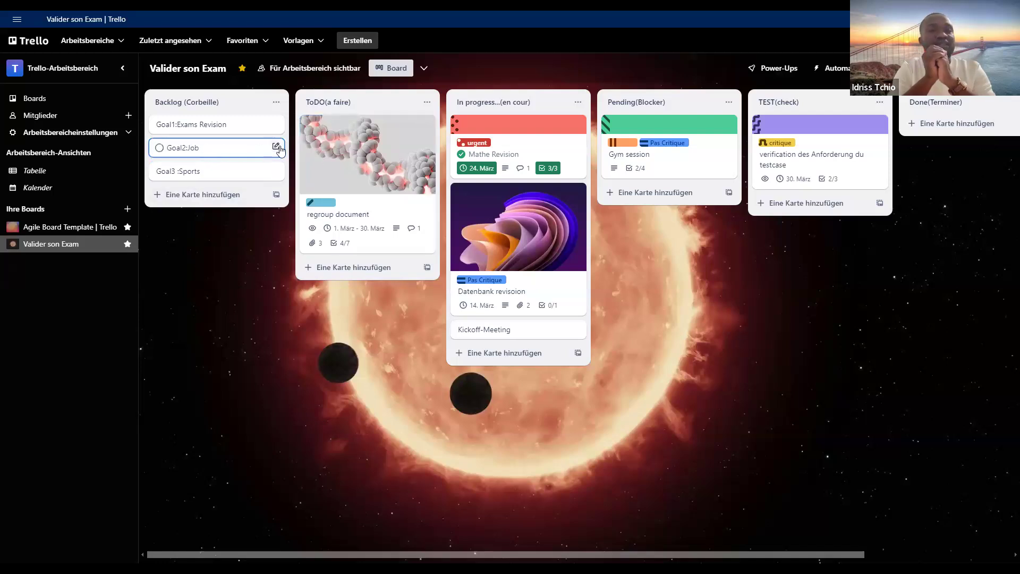
left_click(187, 237)
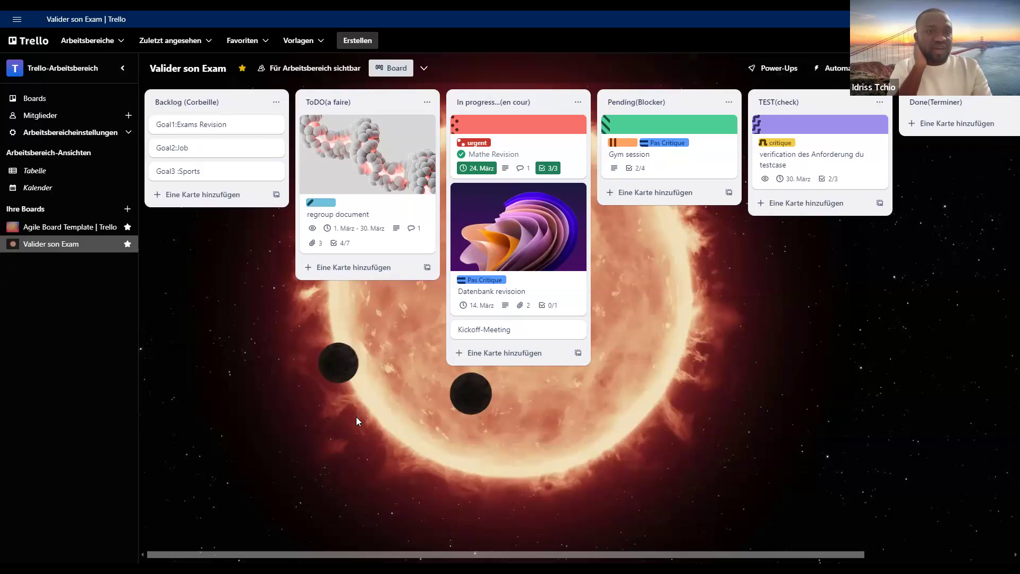
- Draft a description for the Goal1:Exams Revision card: "Moi", the person's first name, then ", will like to pass my exams", and close the card
left_click(218, 131)
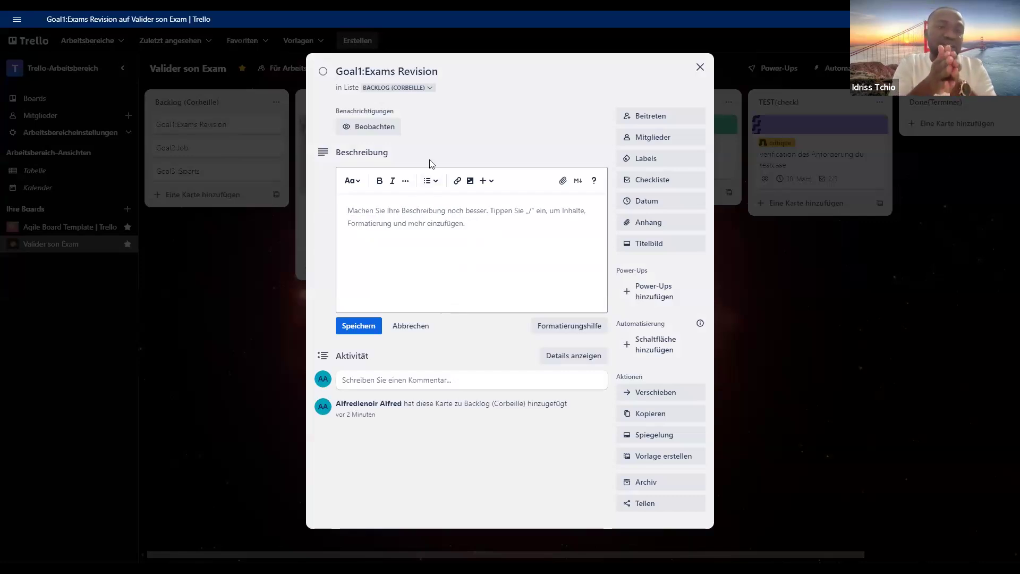
left_click(390, 223)
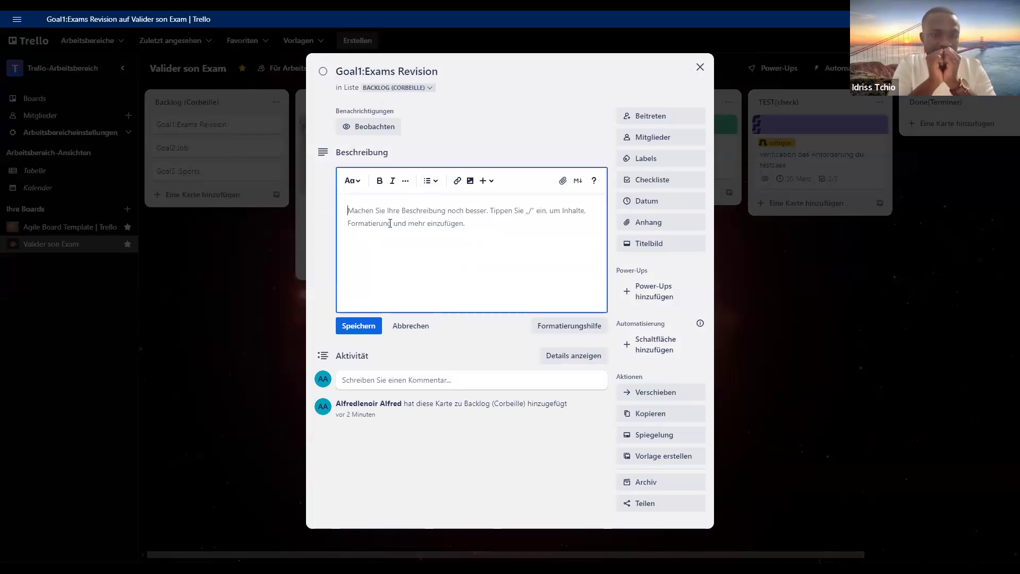
type("Mo")
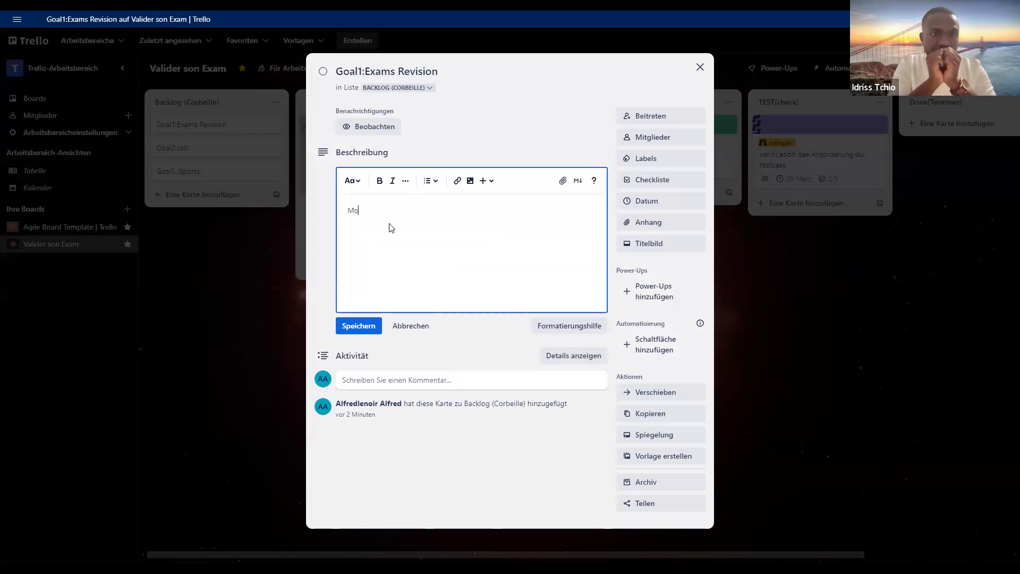
type("i Fred")
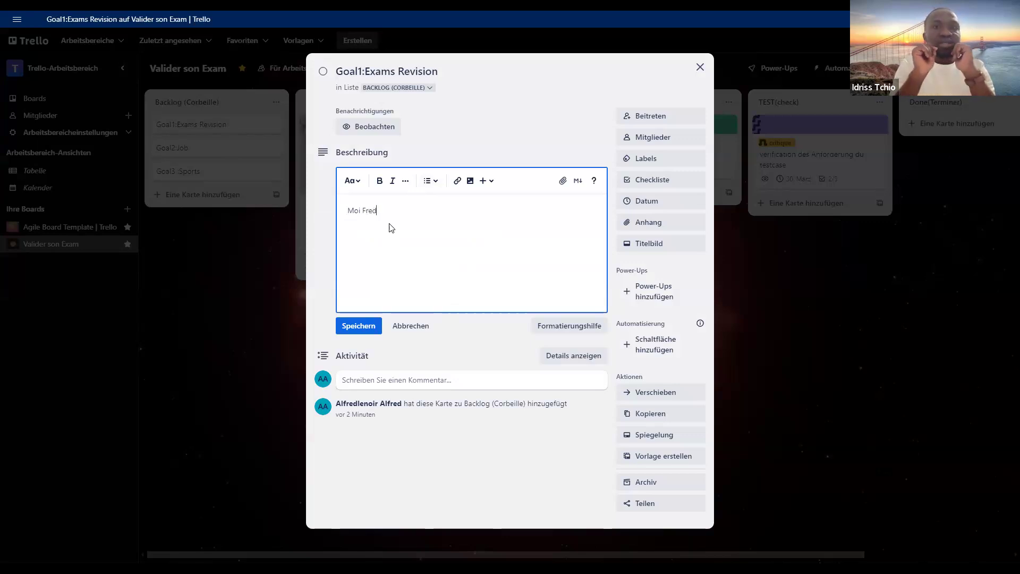
type(", will ")
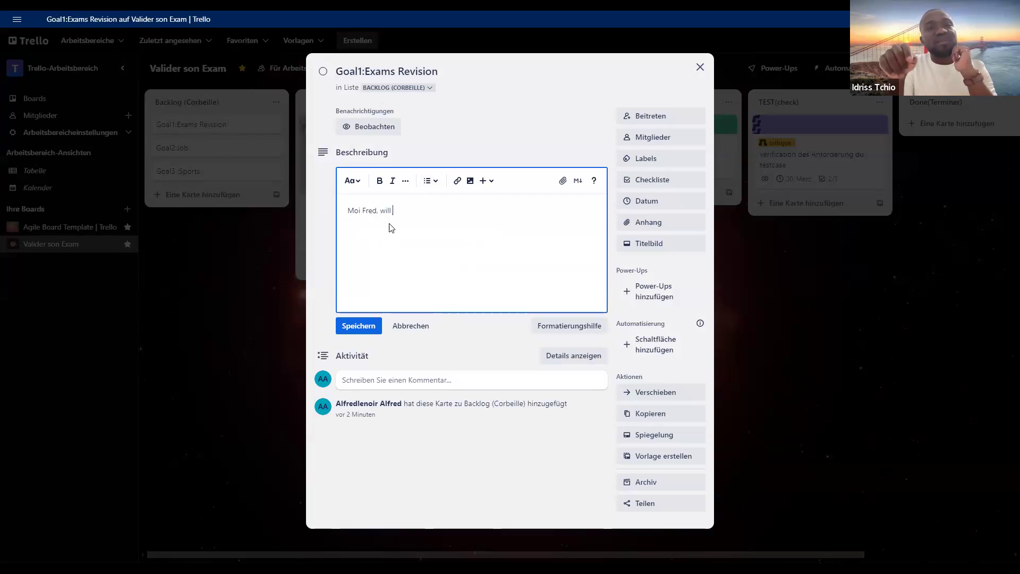
type("like to")
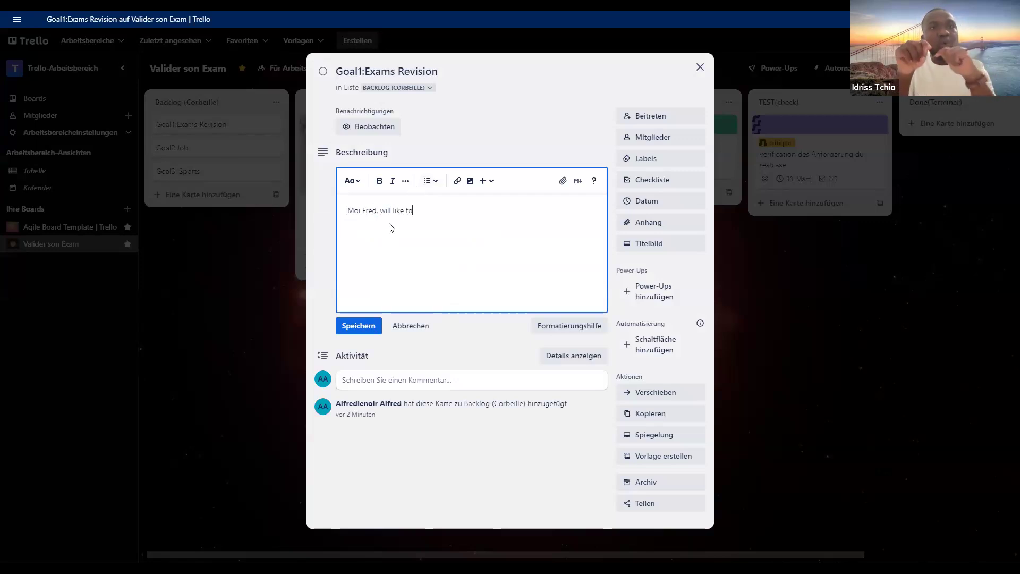
type(" pass my ")
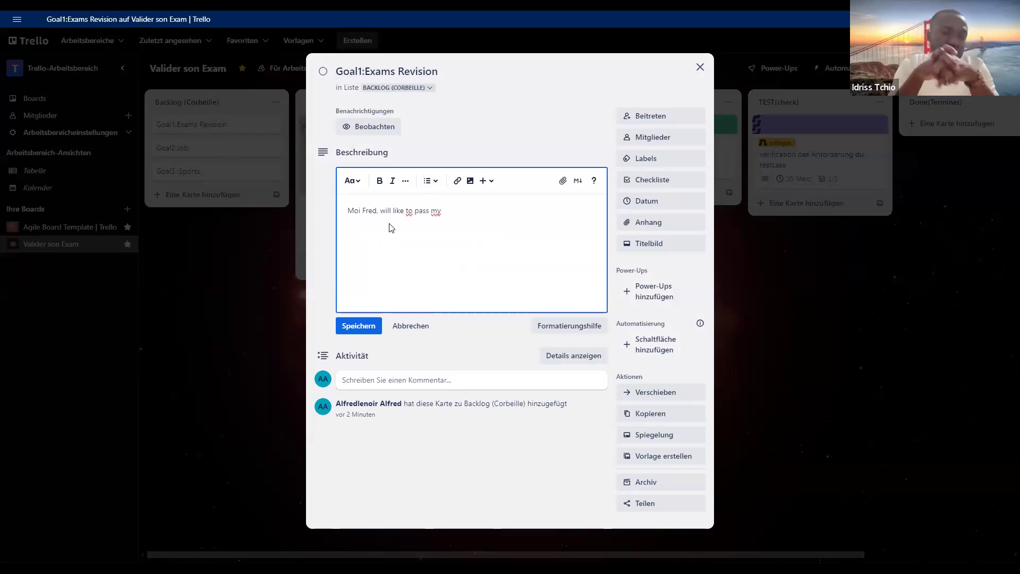
type("exam")
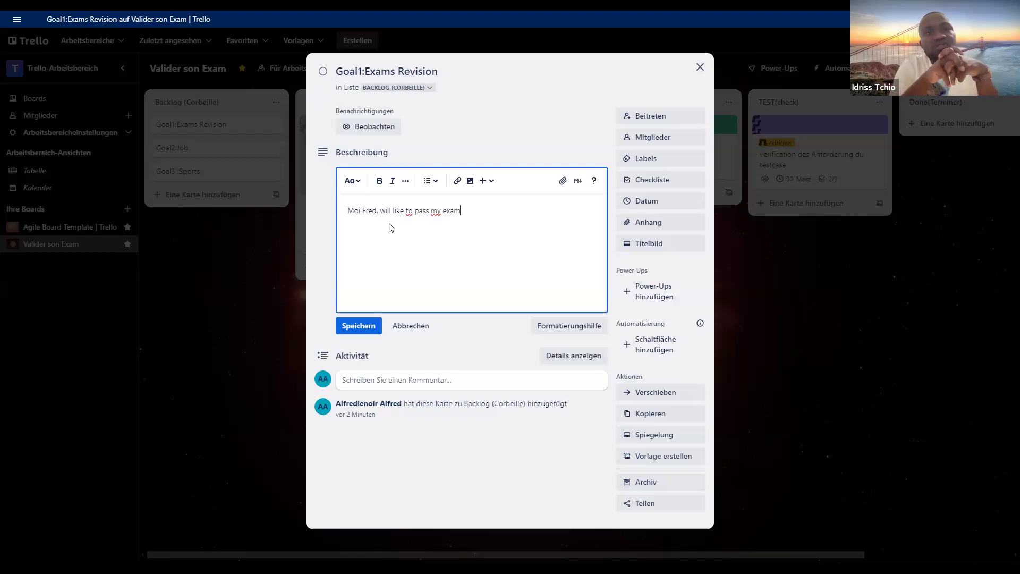
type("s")
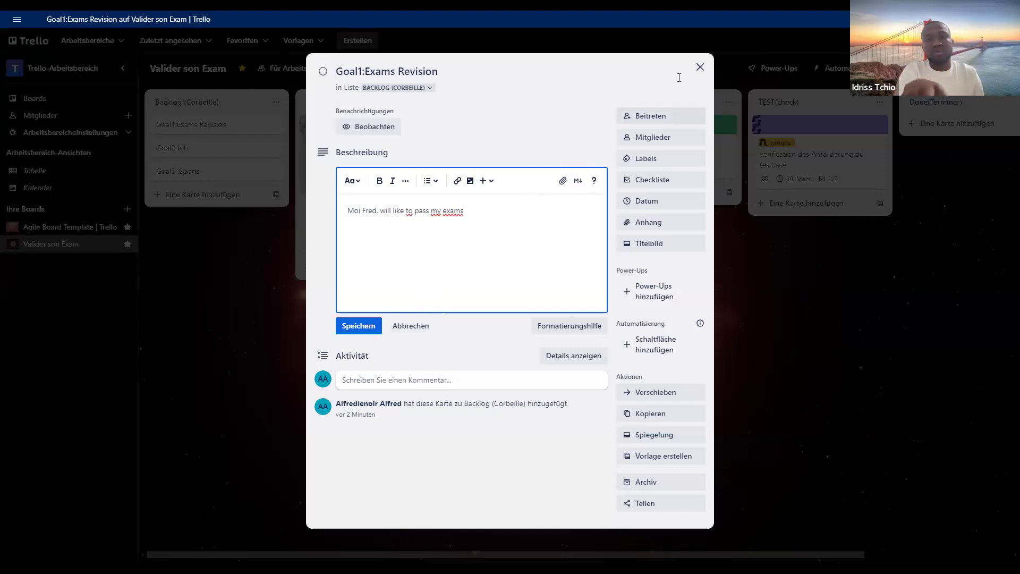
left_click(698, 71)
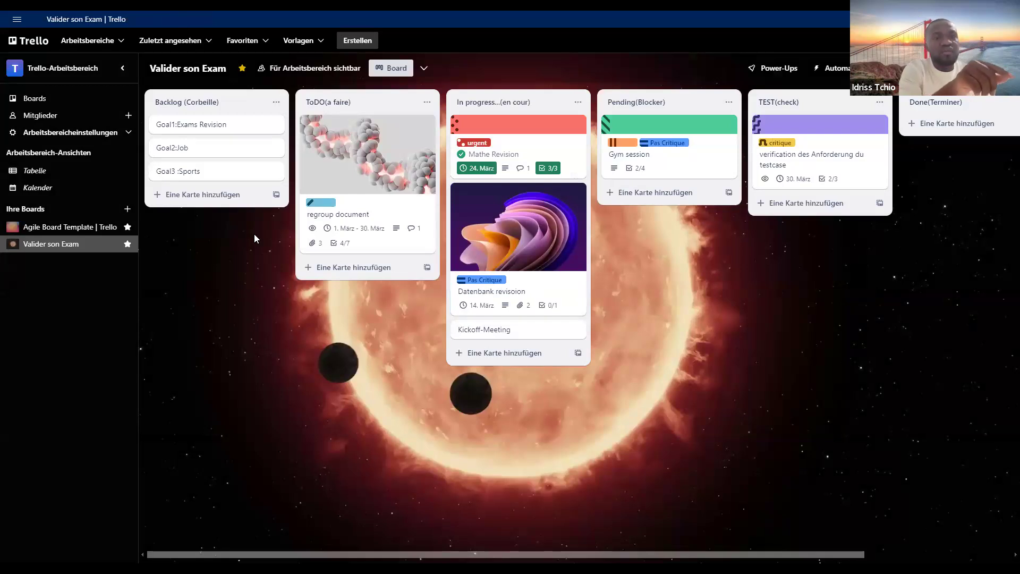
- Give the Goal1:Exams Revision card a lime-green cover colour and close the card
left_click(265, 129)
left_click(635, 161)
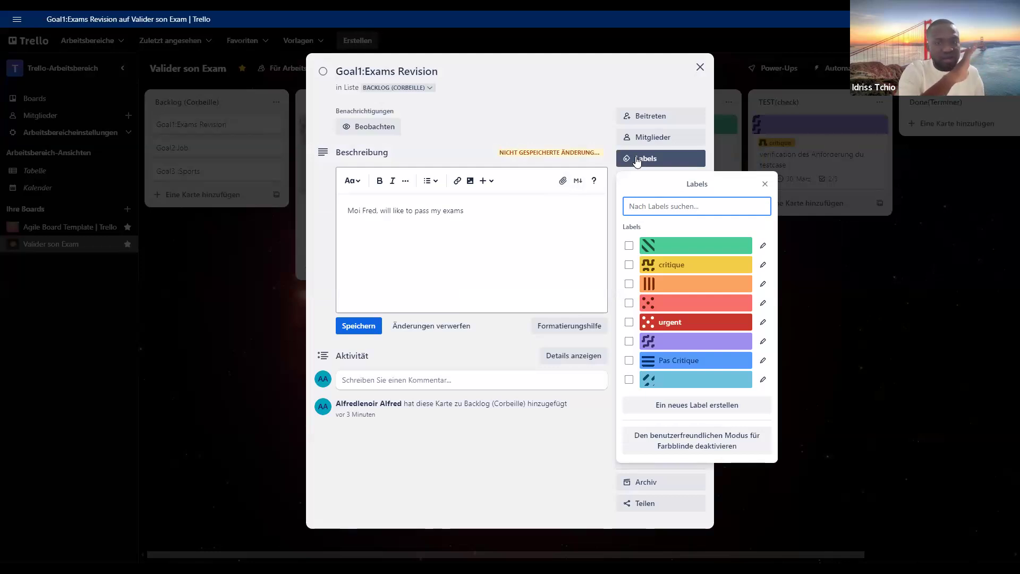
left_click(597, 88)
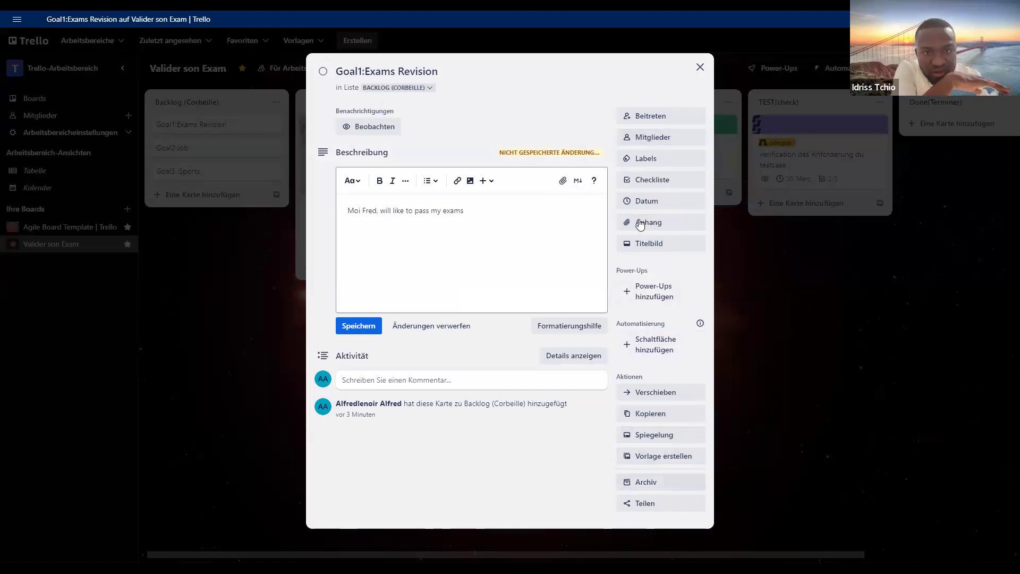
left_click(654, 242)
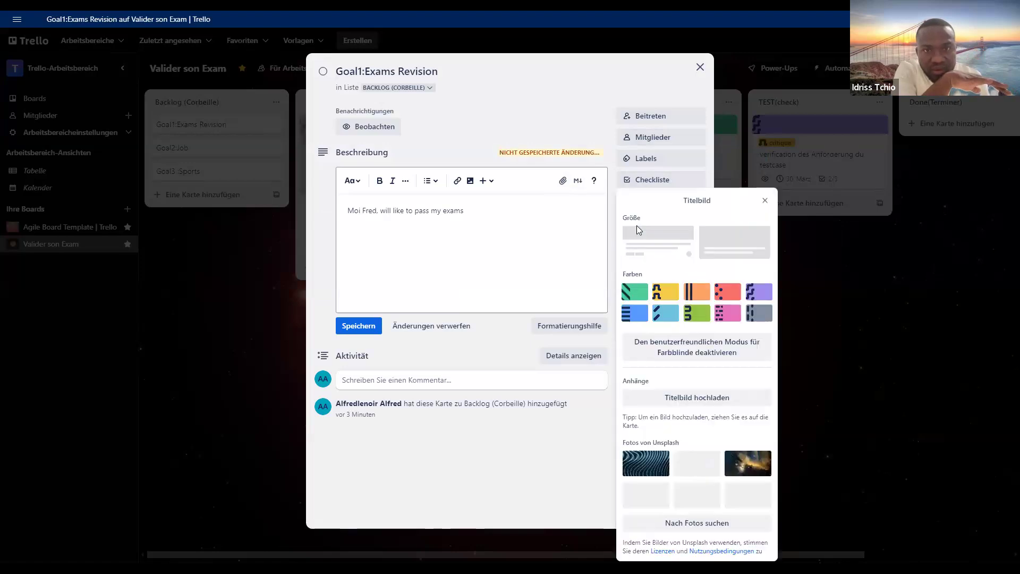
left_click(694, 318)
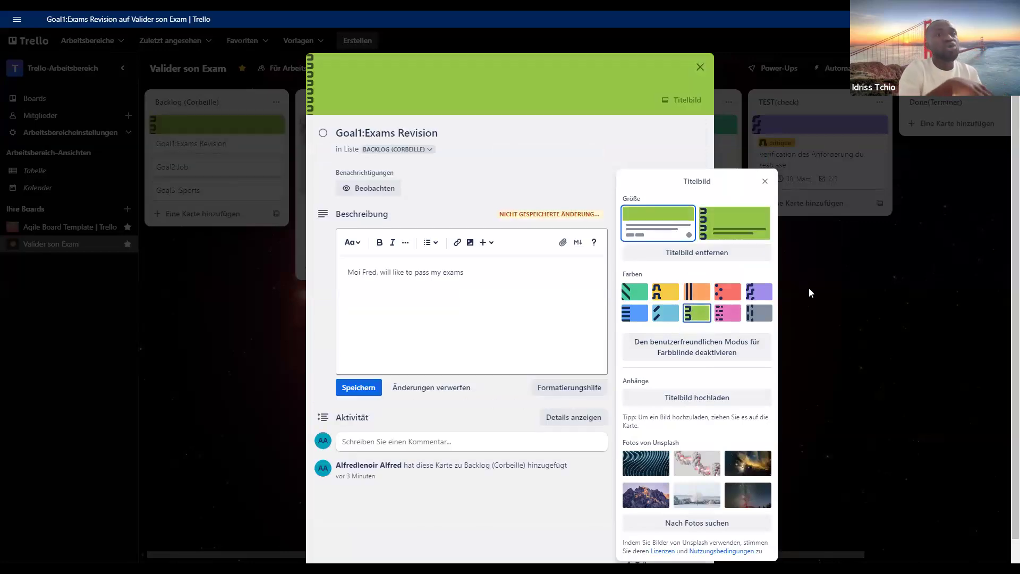
left_click(794, 281)
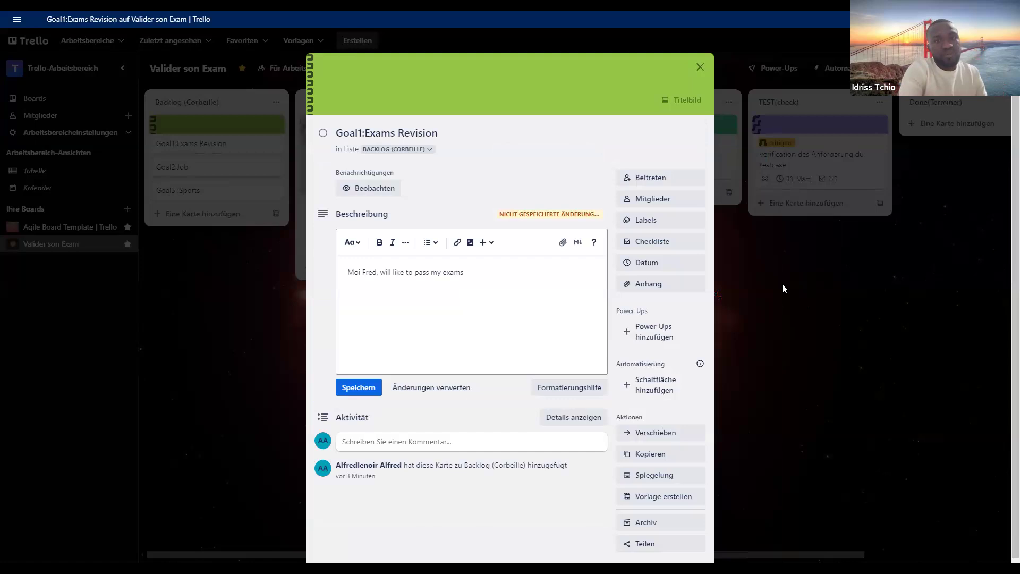
left_click(237, 175)
- Give the Goal2:Job card in the Backlog list a red cover colour and close the card
left_click(236, 171)
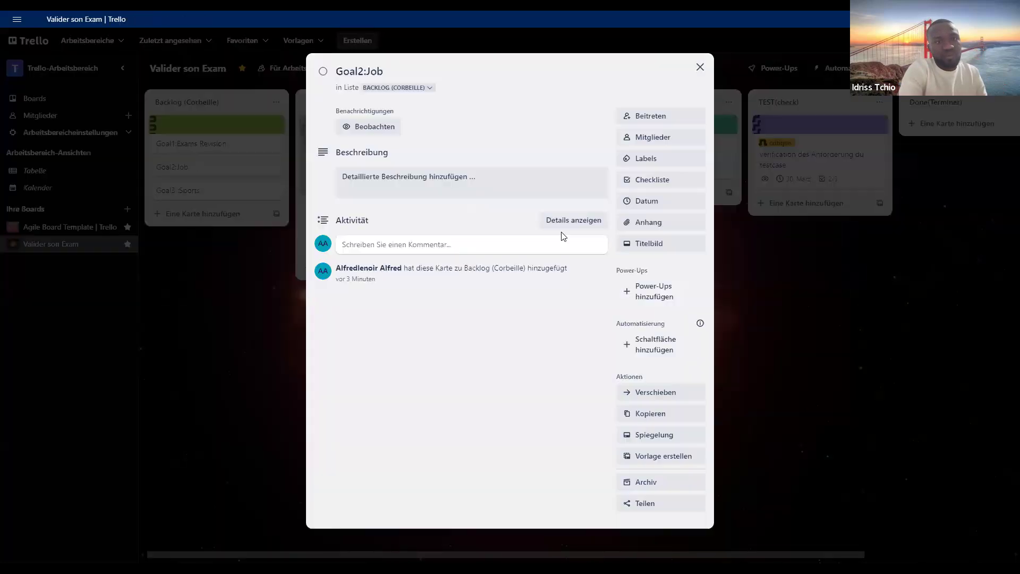
left_click(662, 250)
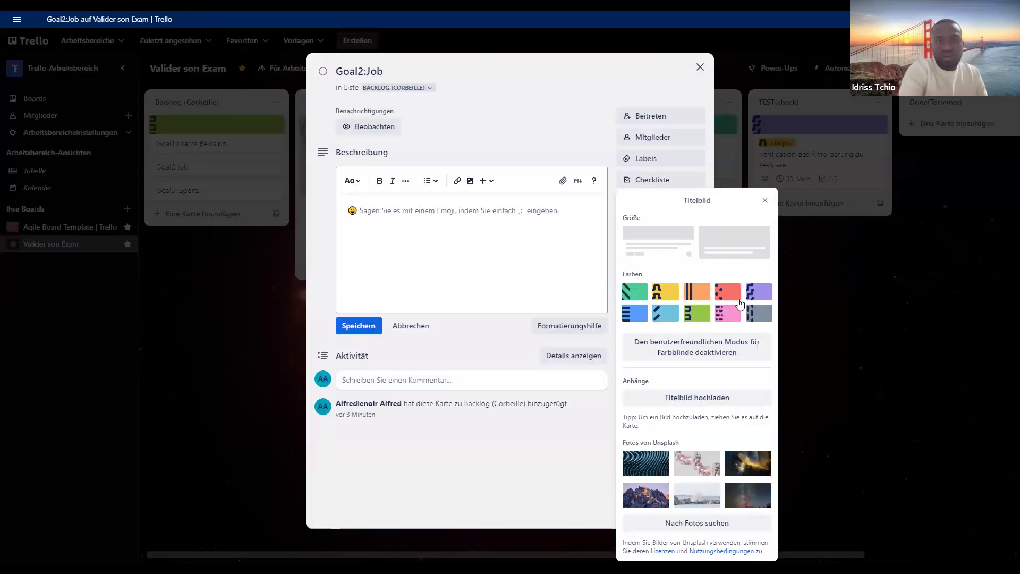
left_click(737, 298)
left_click(256, 212)
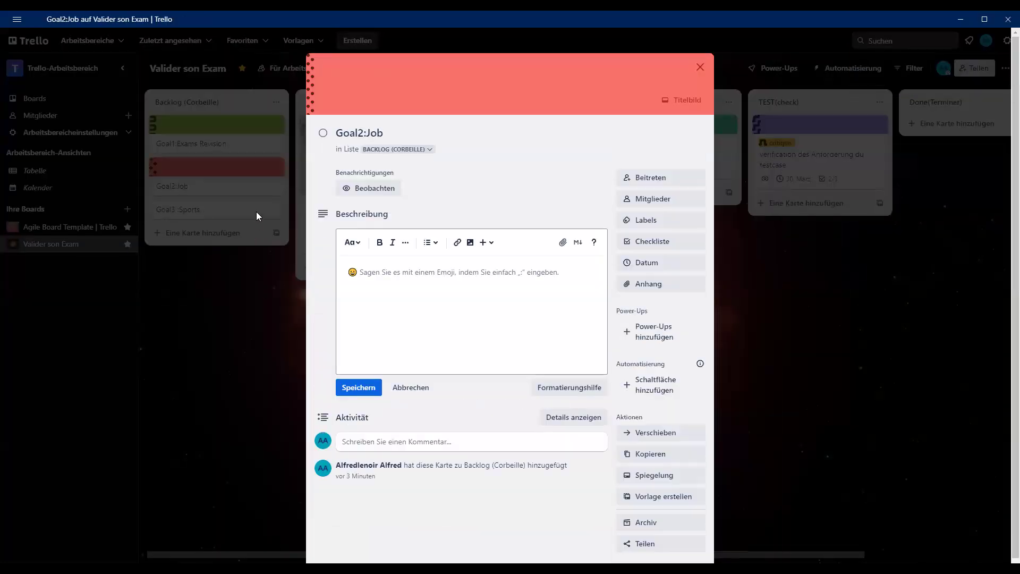
left_click(256, 213)
- Give the Goal3 :Sports card in the Backlog list a purple cover colour and close the card
left_click(257, 216)
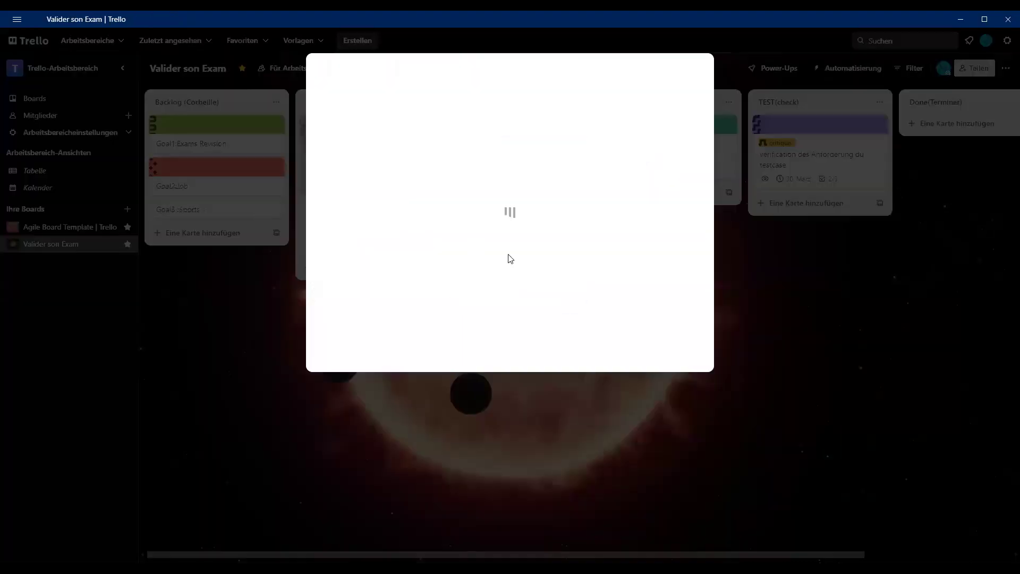
left_click(658, 245)
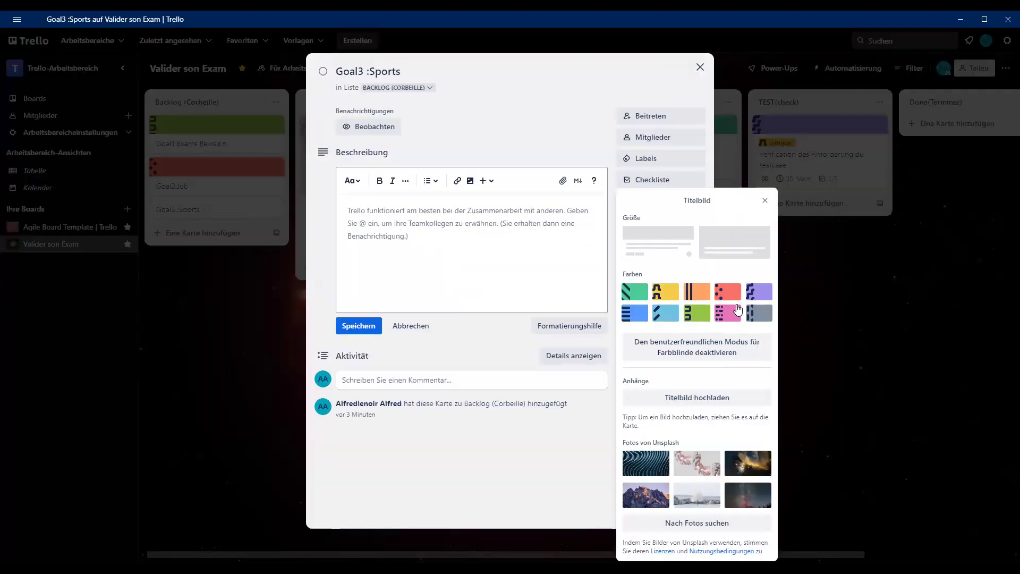
left_click(765, 292)
left_click(815, 322)
left_click(815, 322)
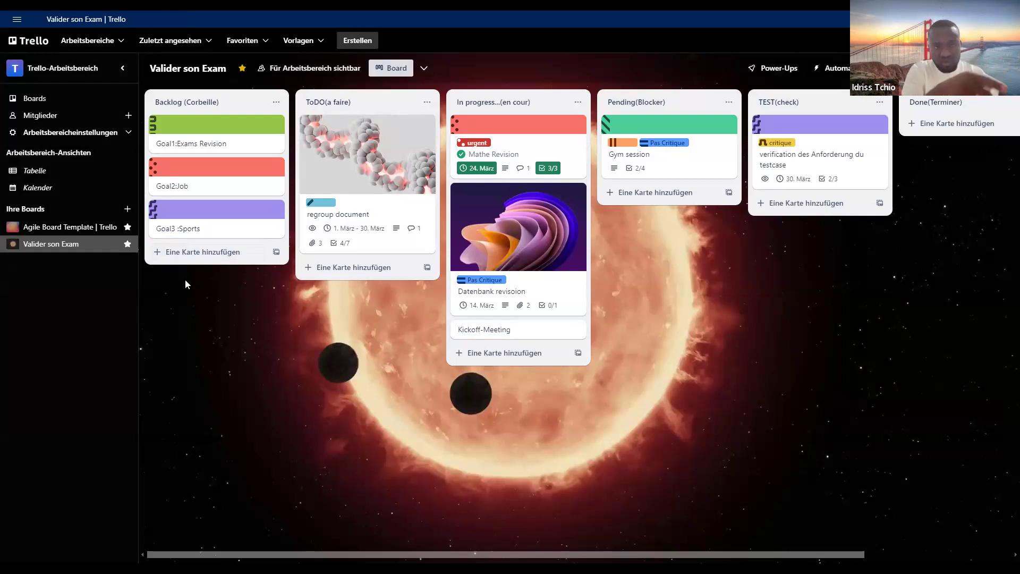
- Rename the Goal1:Exams Revision card as "Goal1:Mathe 1"
left_click(257, 136)
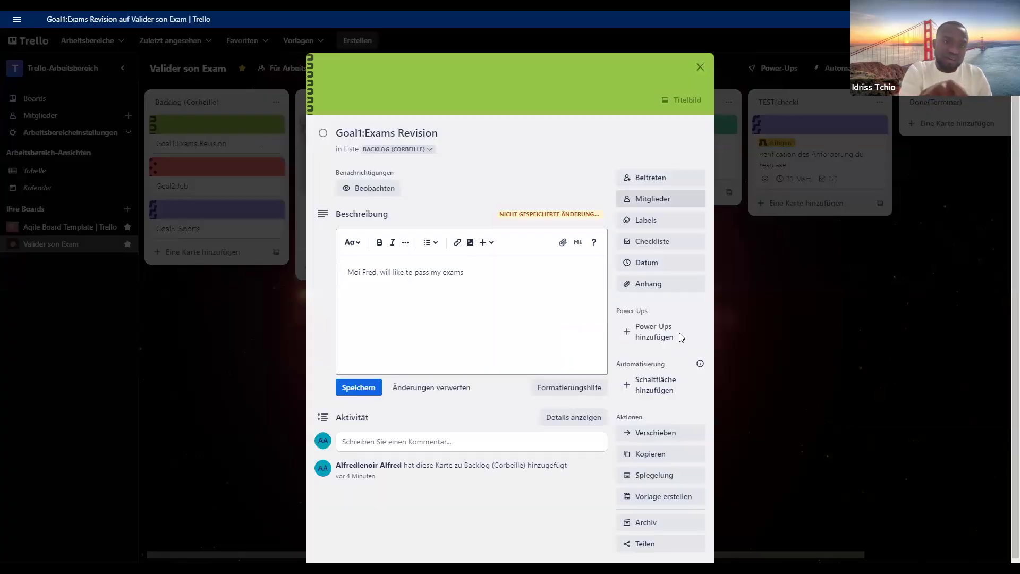
scroll(672, 412, "down", 1)
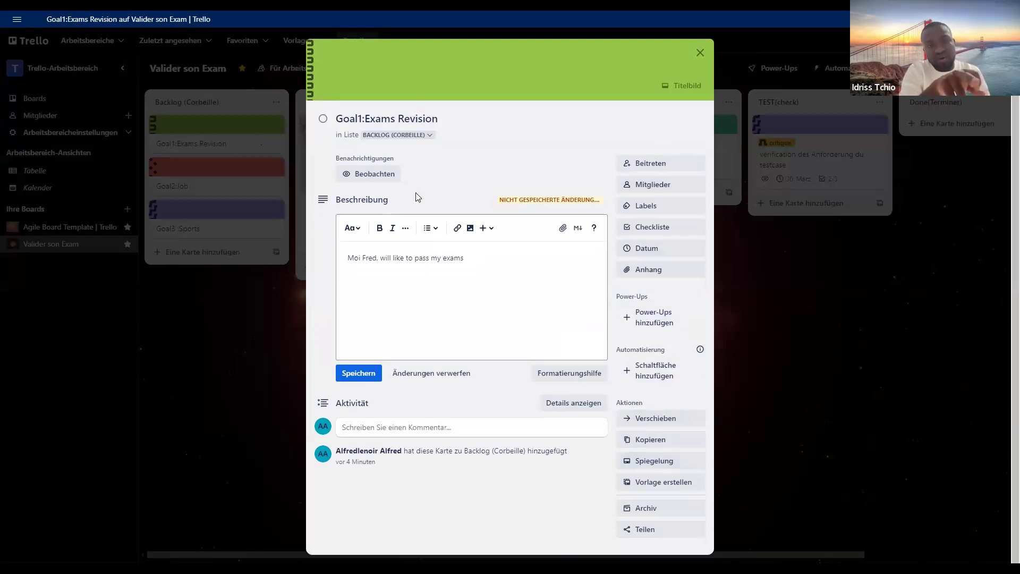
left_click(407, 121)
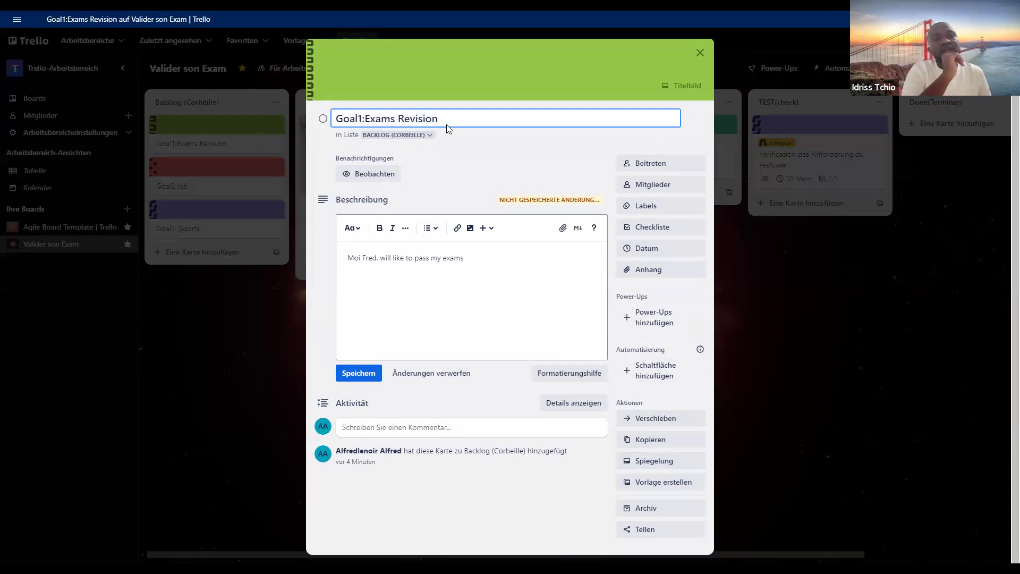
key("BackSpace")
key("BackSpace")
key("BackSpace")
key("BackSpace")
key("BackSpace")
key("BackSpace")
key("BackSpace")
key("BackSpace")
key("BackSpace")
key("BackSpace")
key("BackSpace")
key("BackSpace")
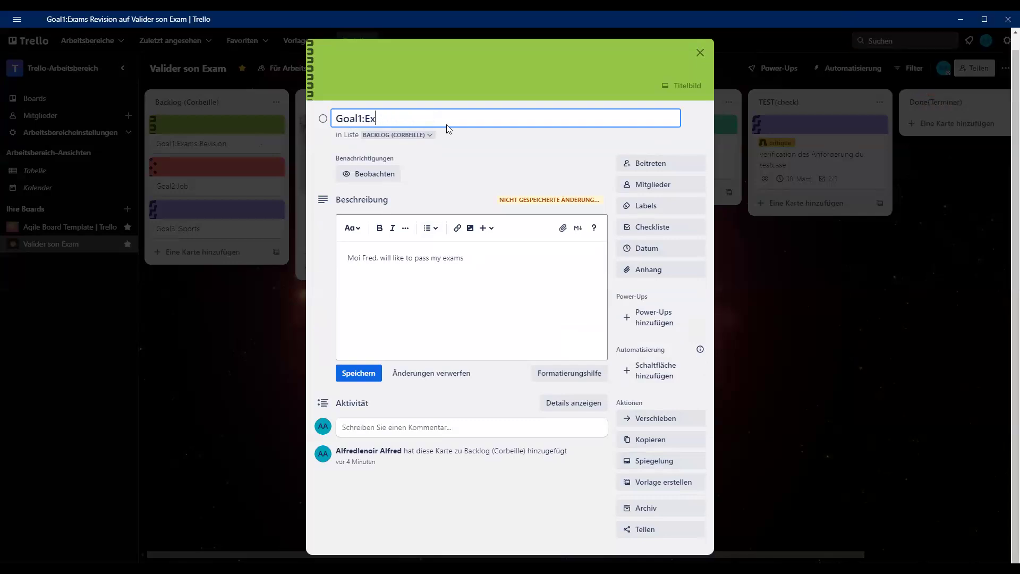
key("BackSpace")
type("Math1")
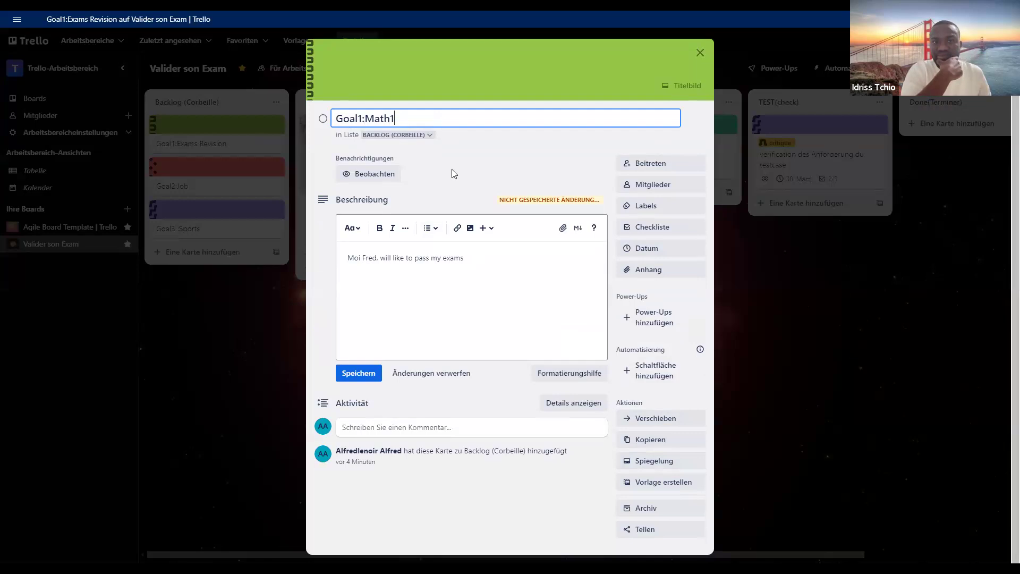
type("e")
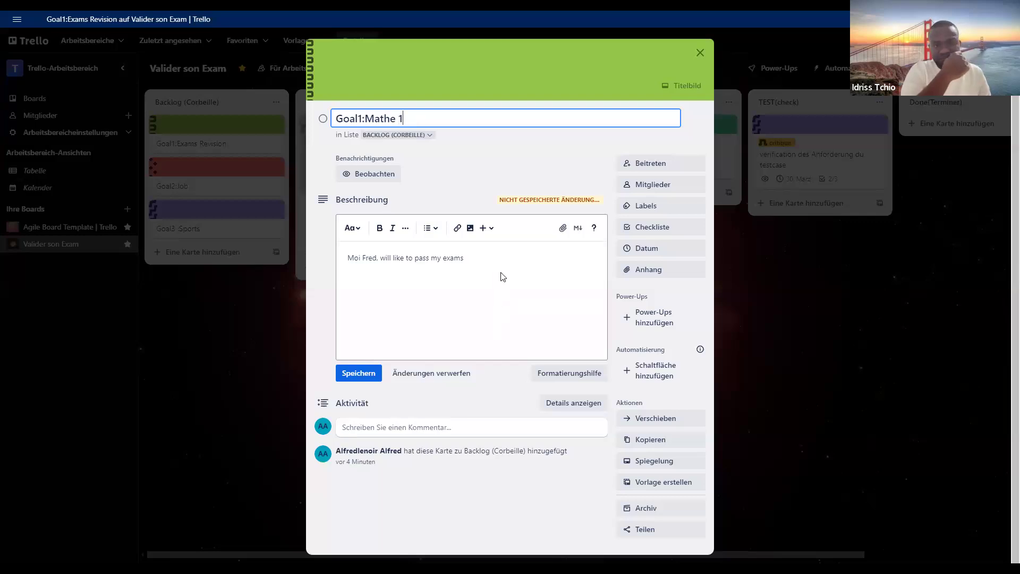
left_click(502, 150)
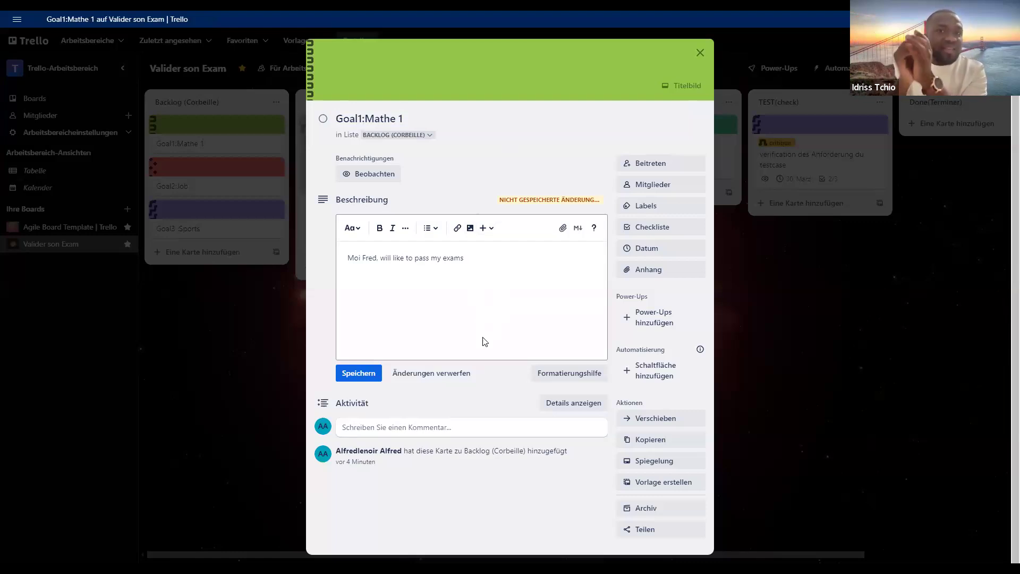
- Join the Goal1:Mathe 1 card as a member and assign it the red "urgent" label
left_click(653, 165)
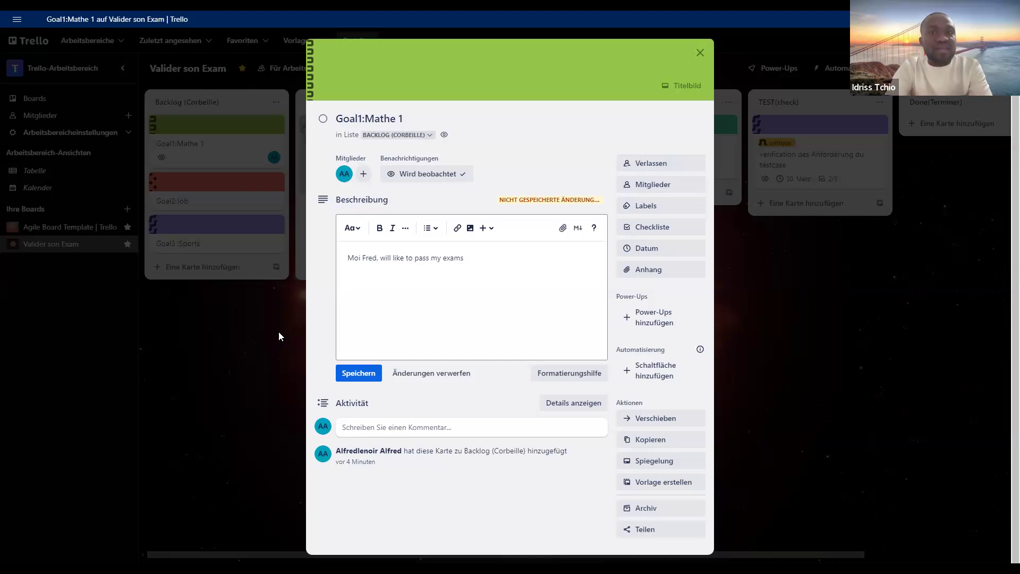
left_click(657, 207)
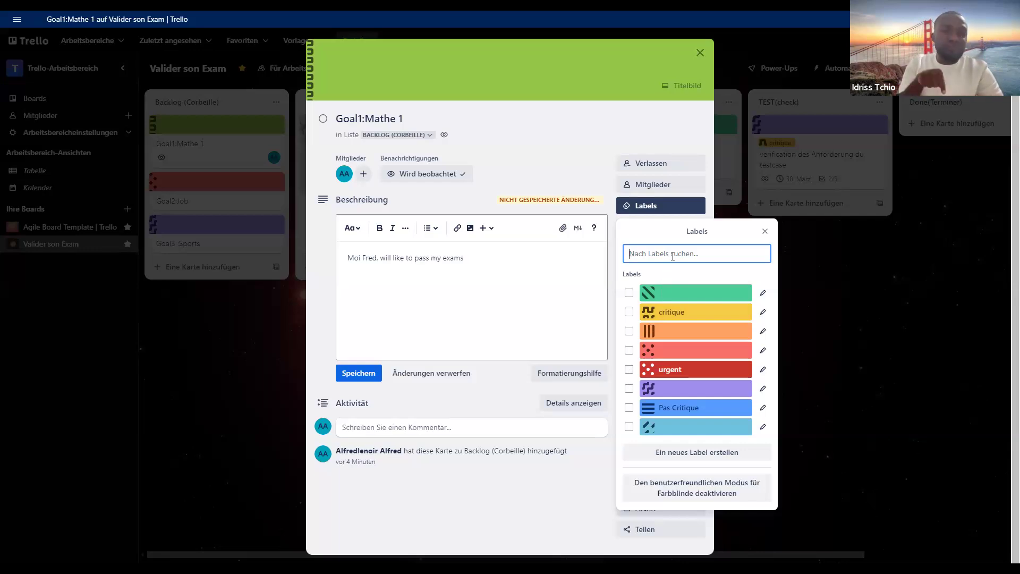
left_click(629, 372)
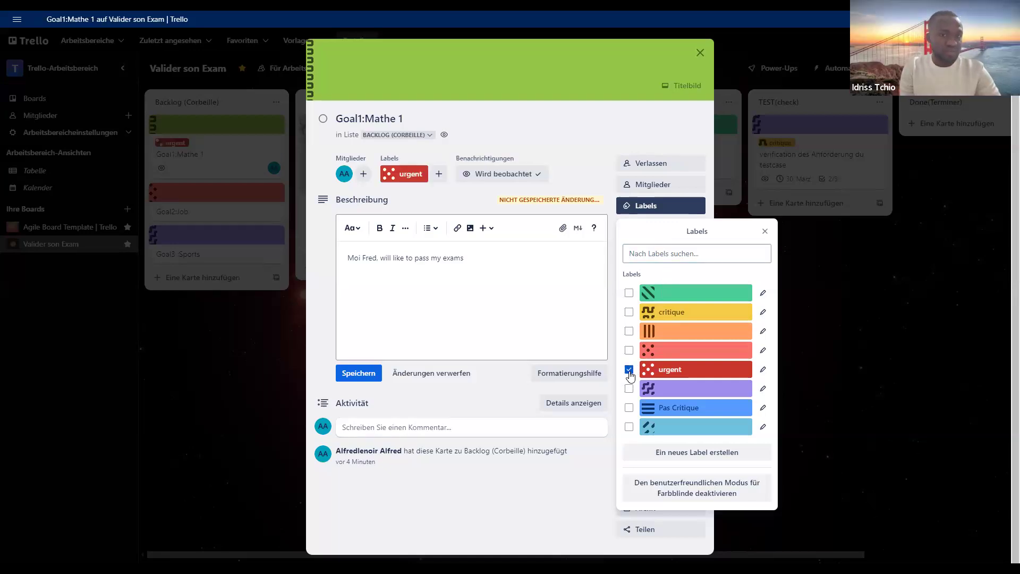
left_click(807, 289)
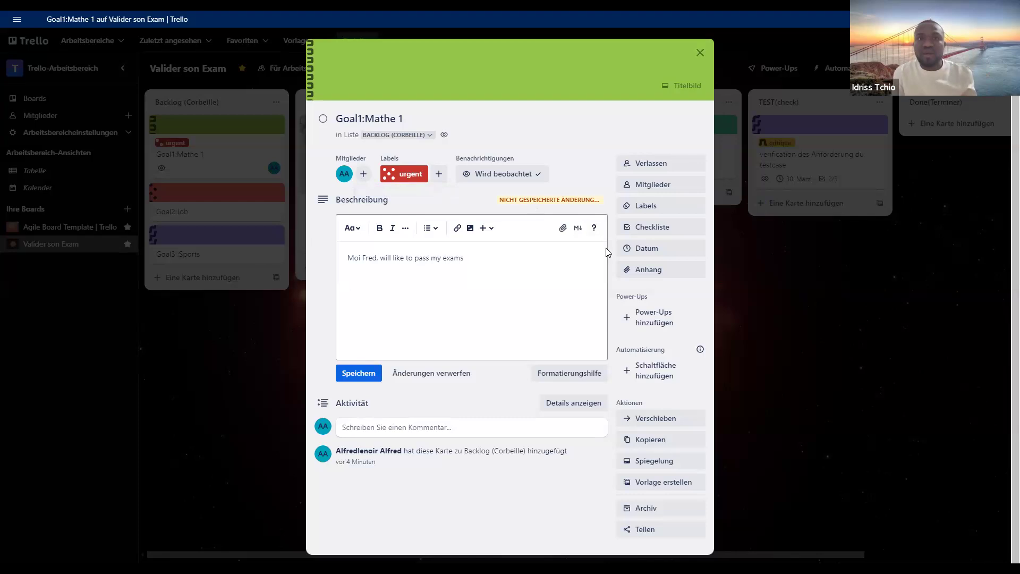
- Rename the red "urgent" label of the Goal1:Mathe 1 card as "prio high" and save it
left_click(421, 180)
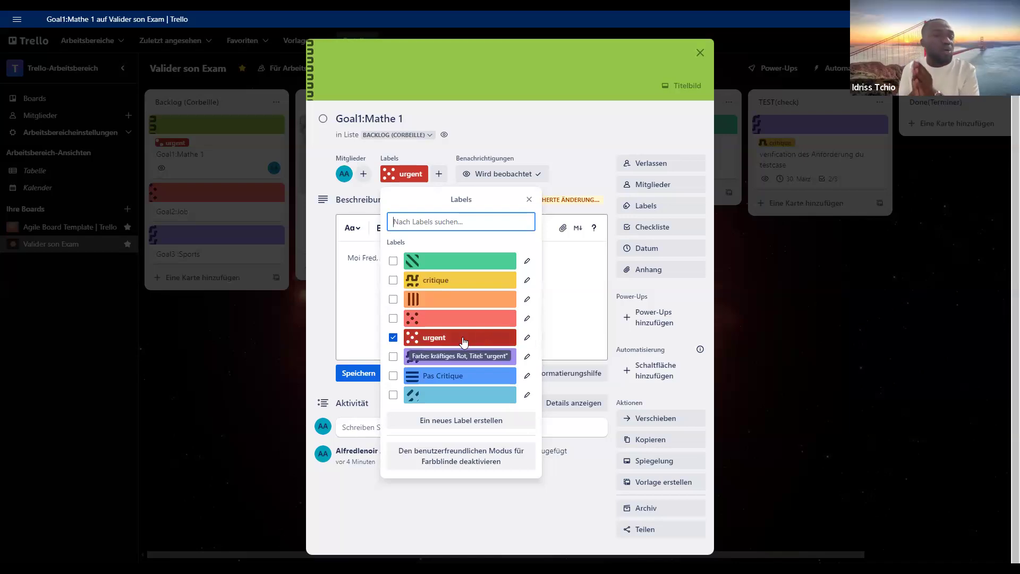
left_click(527, 337)
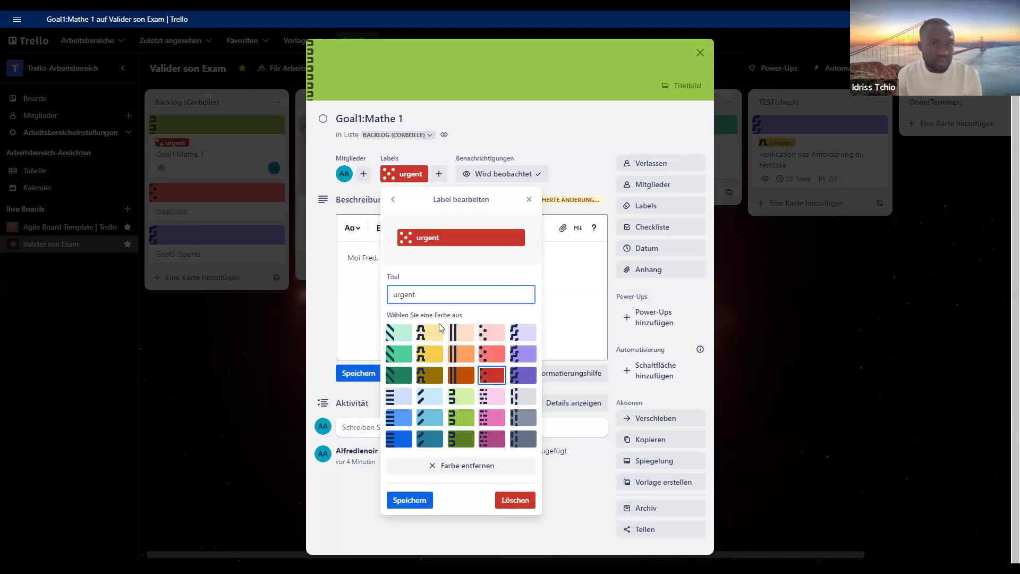
key("ctrl+a")
key("BackSpace")
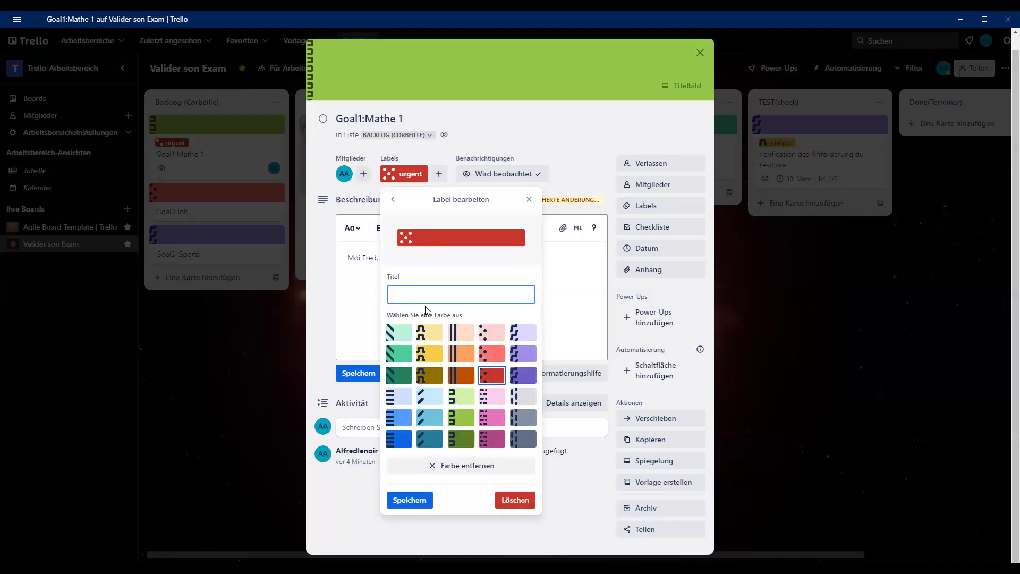
type("en prio")
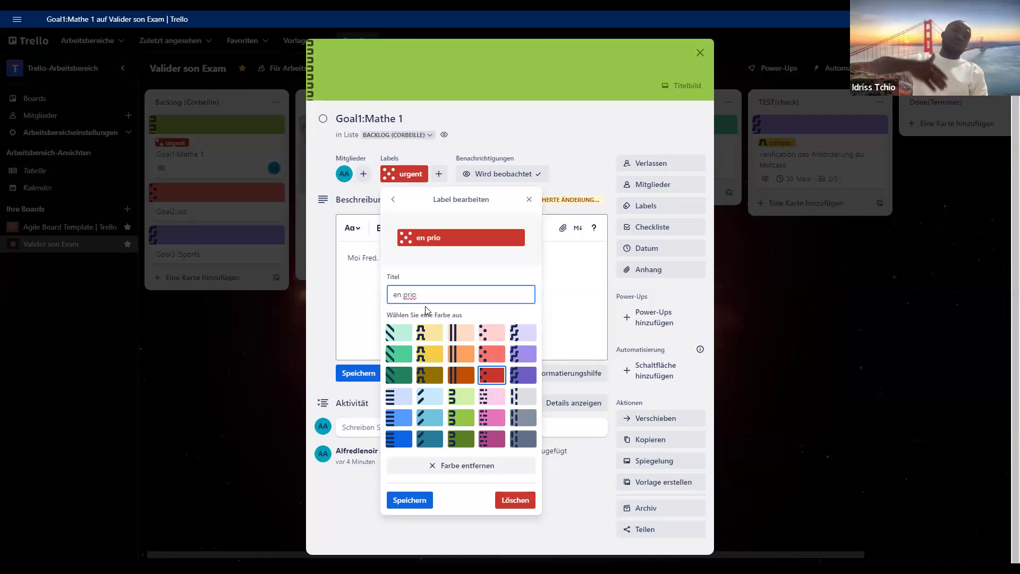
type("ri")
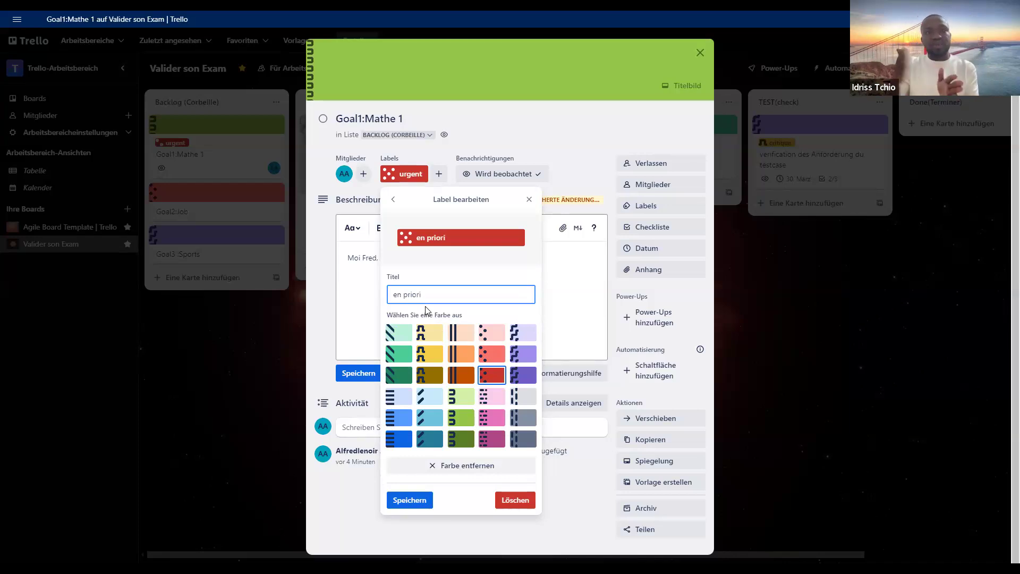
key("BackSpace")
key("BackSpace")
key("BackSpace")
key("BackSpace")
key("BackSpace")
key("BackSpace")
key("BackSpace")
key("BackSpace")
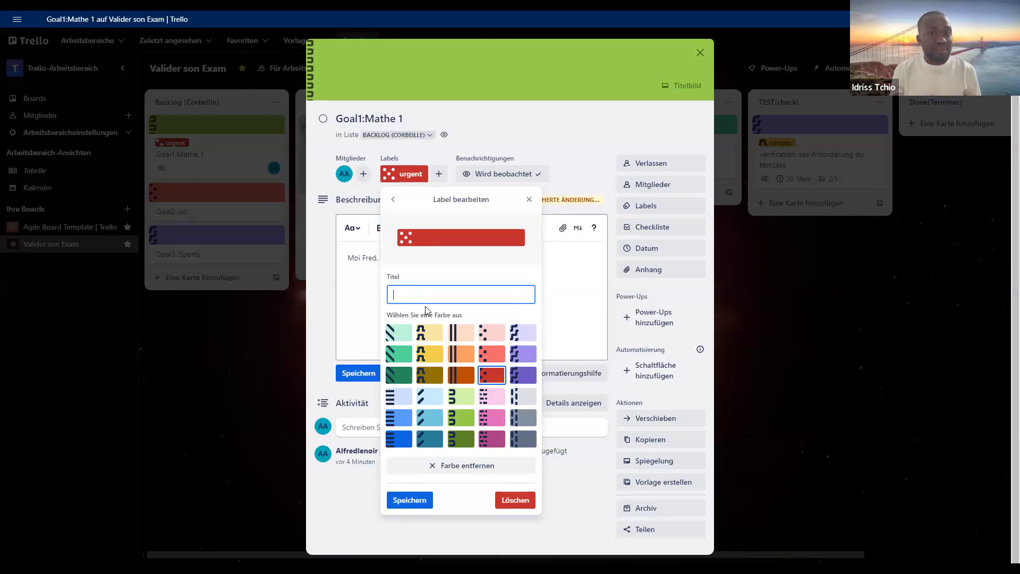
type("e")
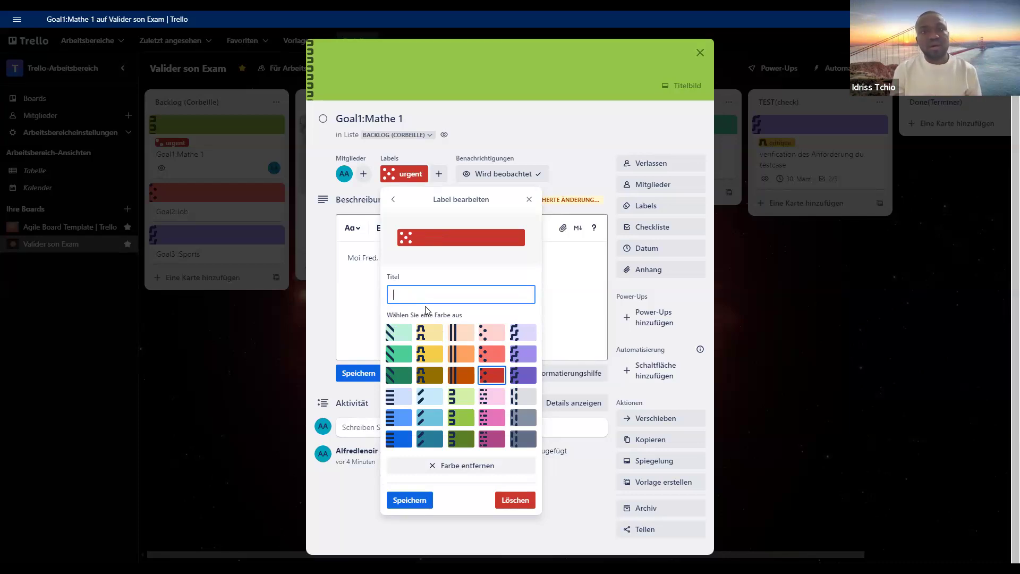
type("prio")
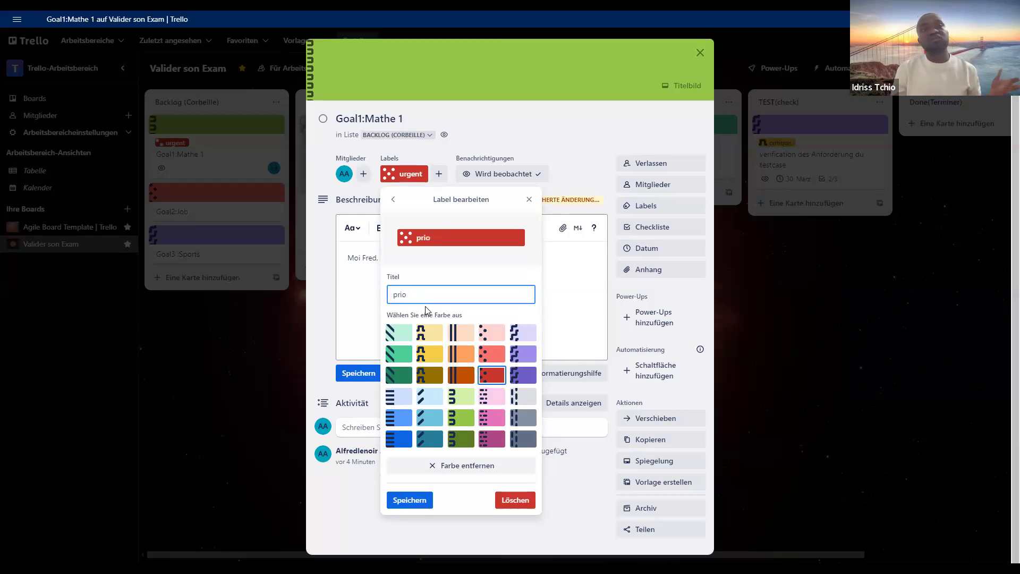
type(" high")
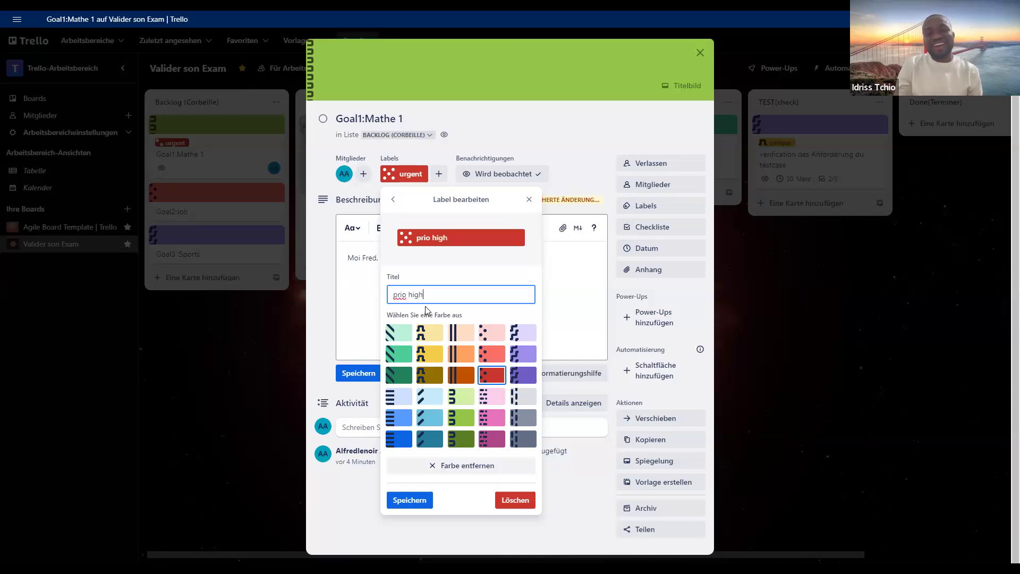
left_click(409, 499)
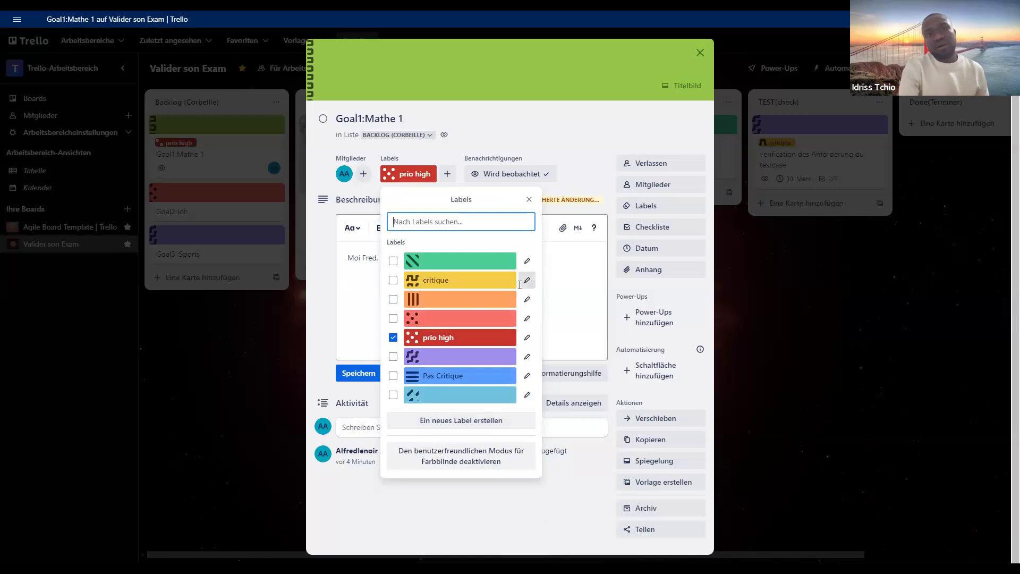
- Rename the yellow "critique" label as "prio medium" and save it
left_click(526, 280)
key("ctrl+a")
key("BackSpace")
type("pri")
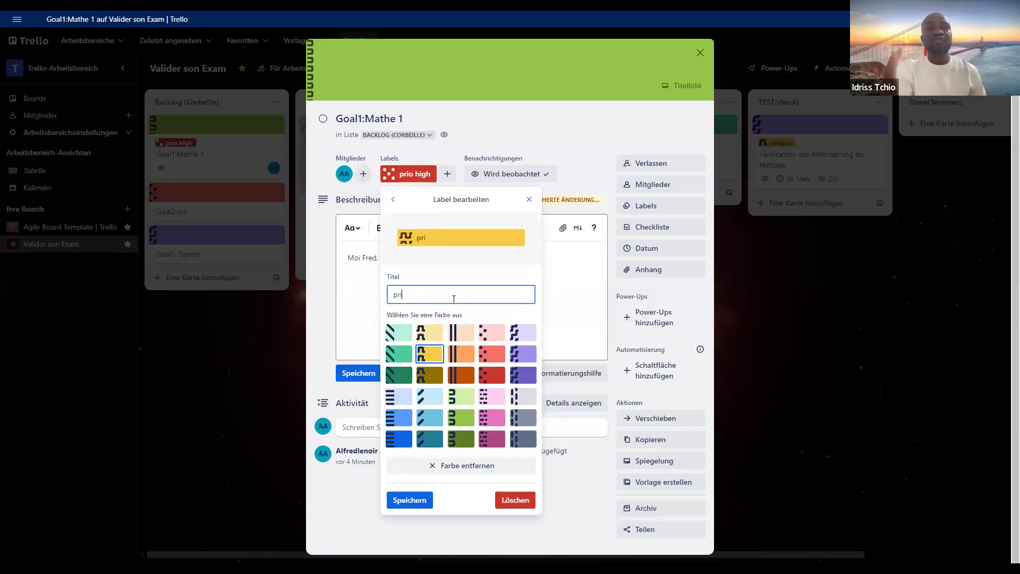
type("o medium")
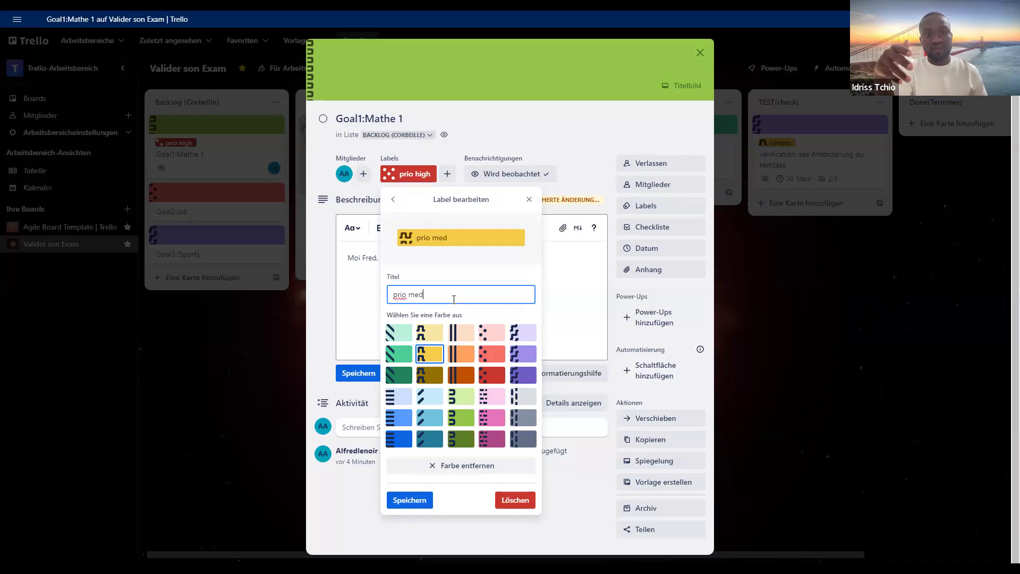
left_click(409, 499)
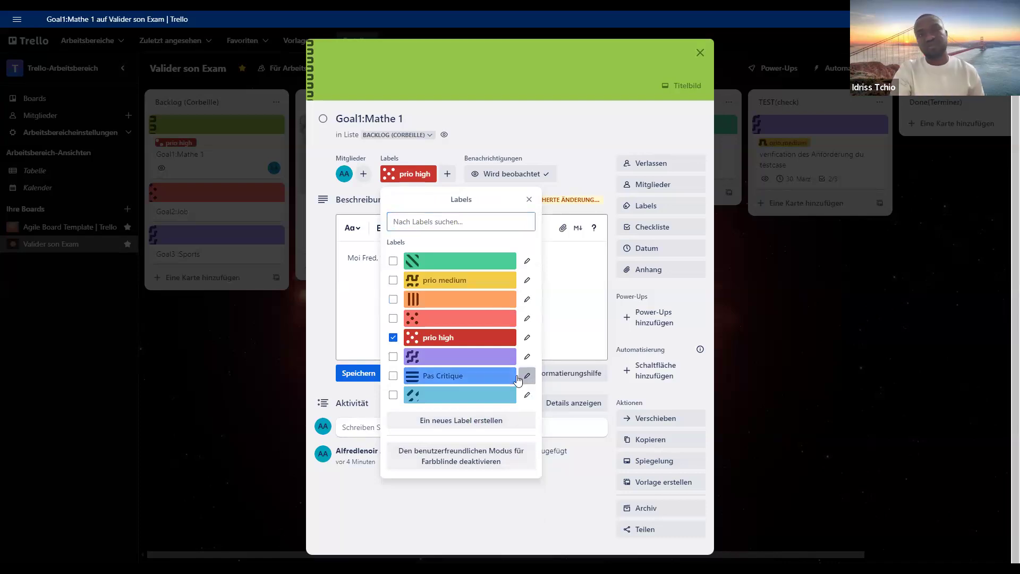
- Rename the blue "Pas Critique" label as "prio low", save it and close the label list
left_click(527, 375)
key("BackSpace")
key("BackSpace")
key("BackSpace")
key("BackSpace")
key("BackSpace")
key("BackSpace")
key("BackSpace")
key("BackSpace")
key("BackSpace")
key("BackSpace")
key("BackSpace")
key("BackSpace")
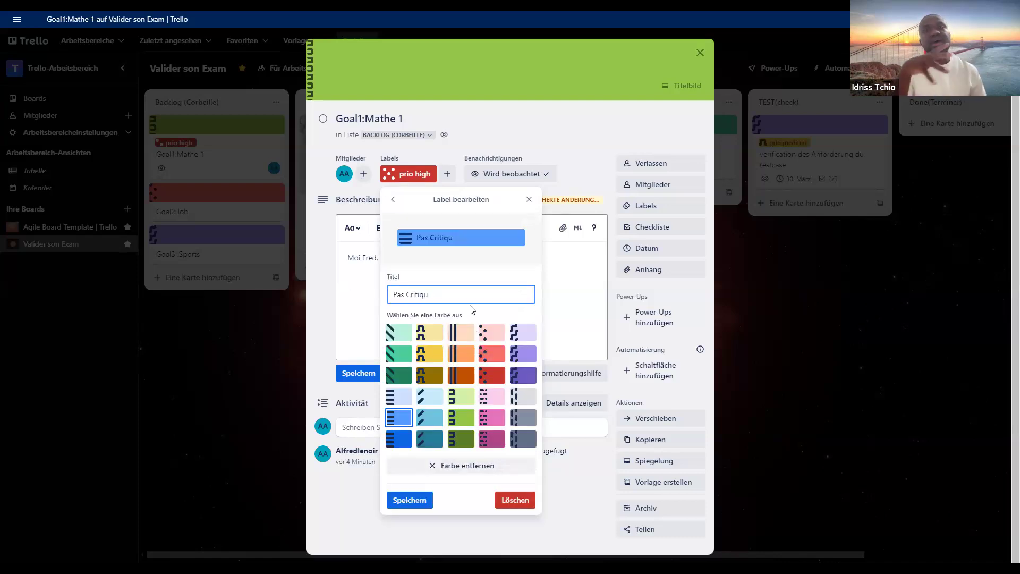
type("prio")
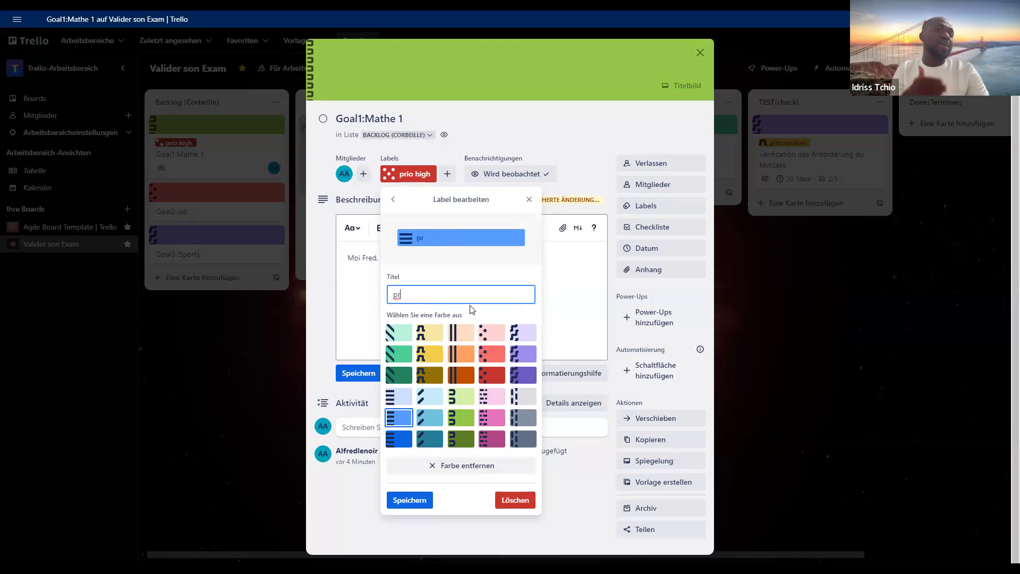
type(" low")
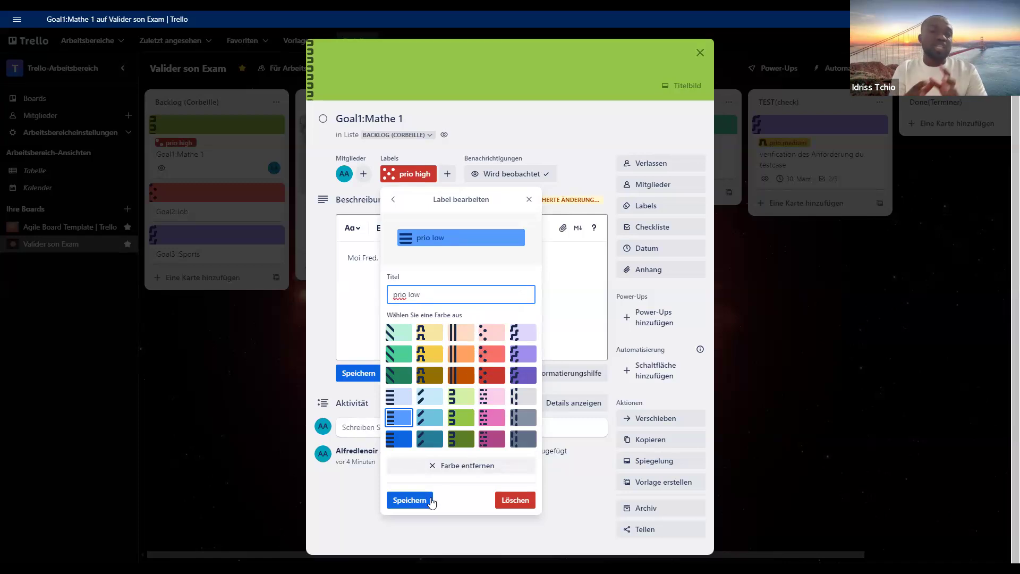
left_click(431, 501)
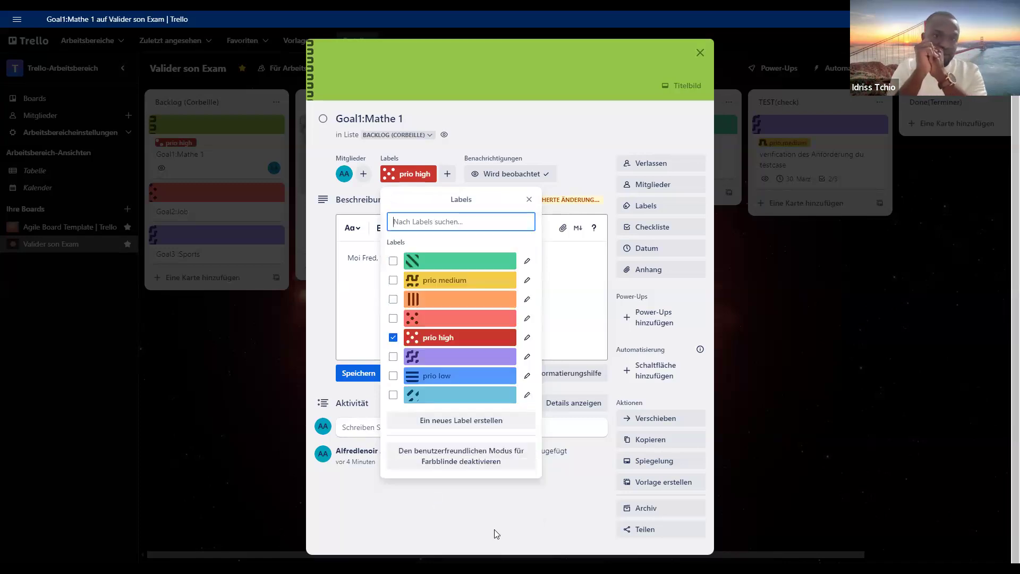
left_click(495, 534)
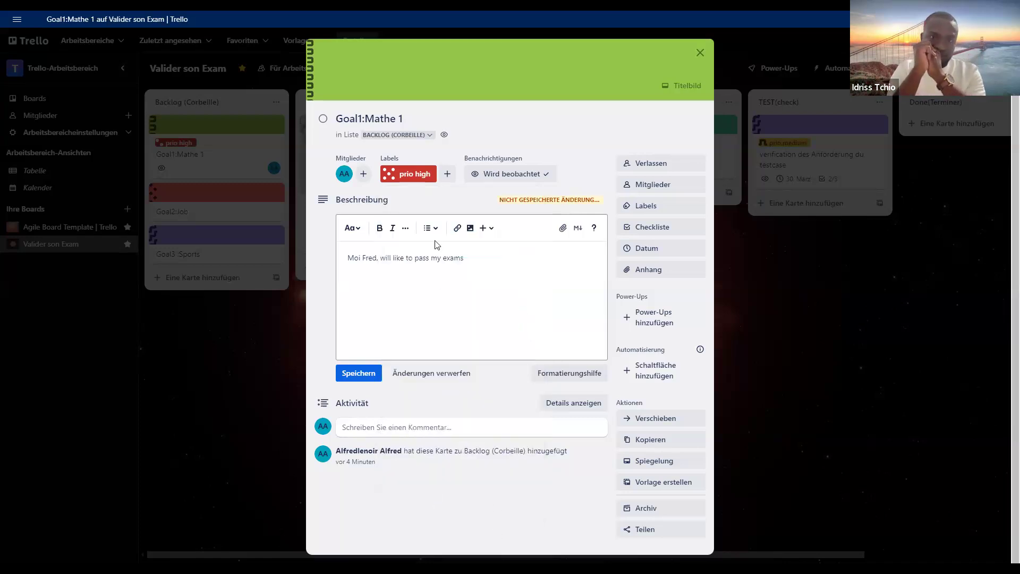
- Add a checklist titled "Workflow" to the Goal1:Mathe 1 card
left_click(665, 230)
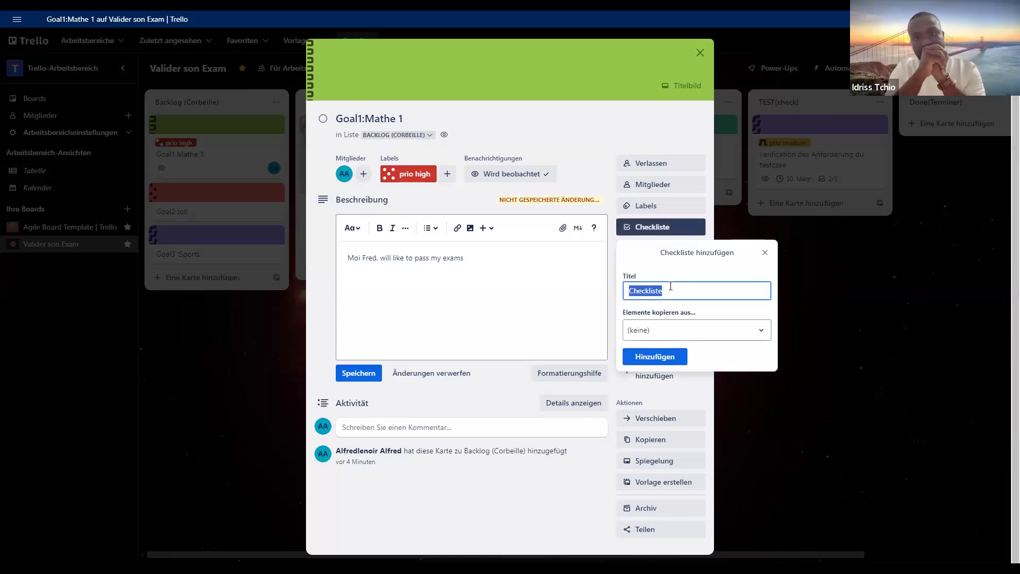
type("Hi")
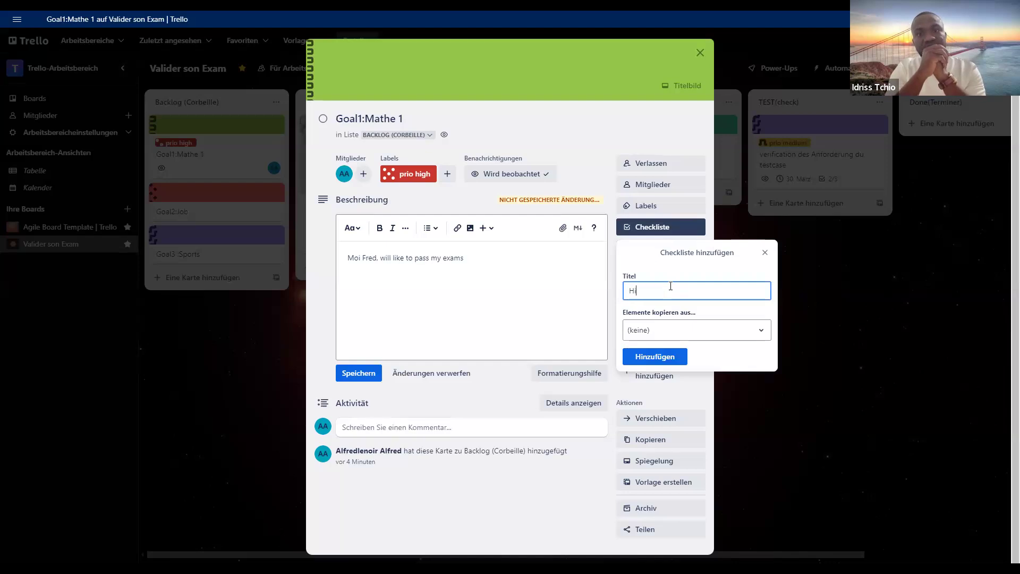
type("nzu")
key("BackSpace")
key("BackSpace")
key("BackSpace")
key("BackSpace")
key("BackSpace")
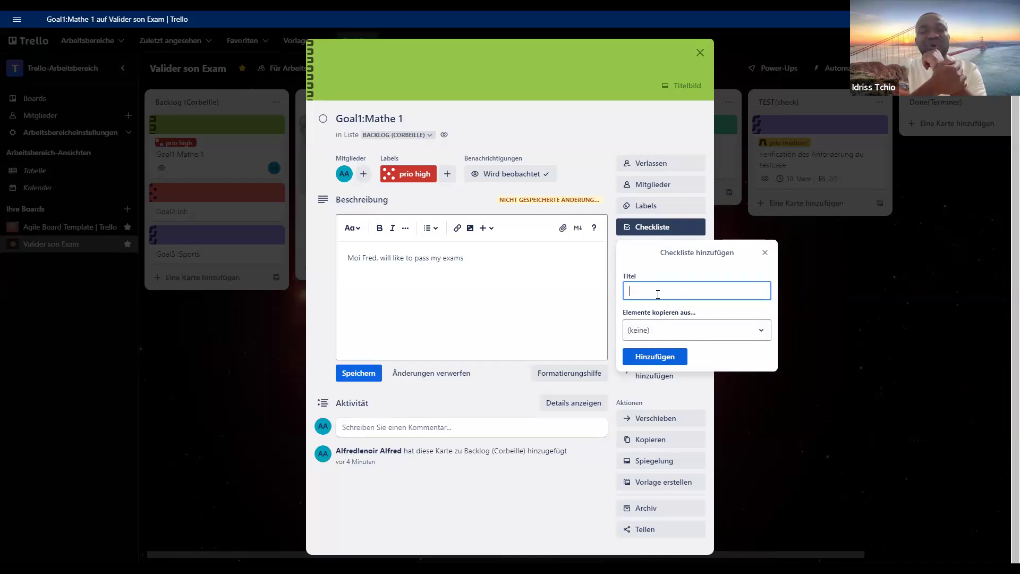
type("Work")
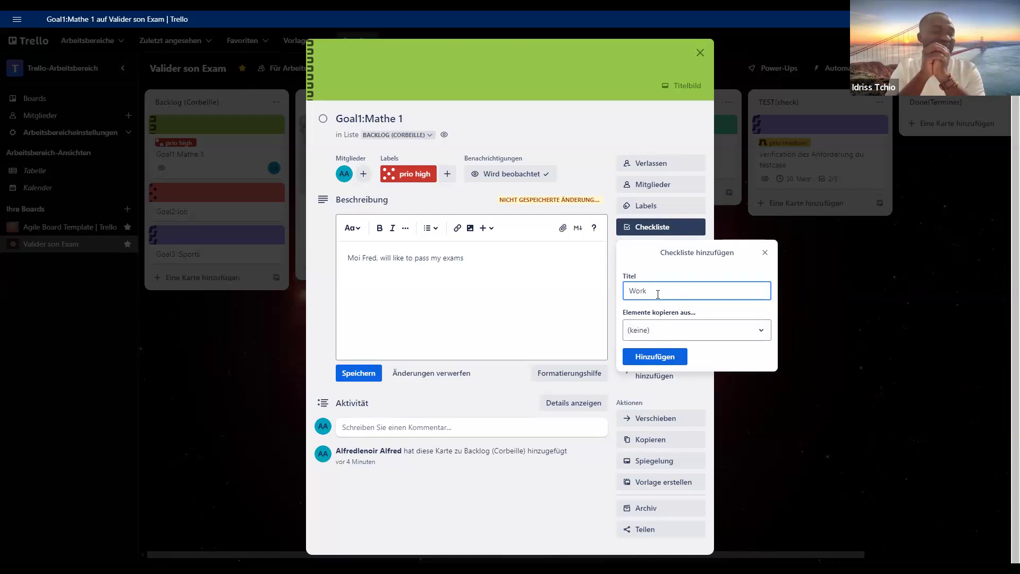
type("lfflow")
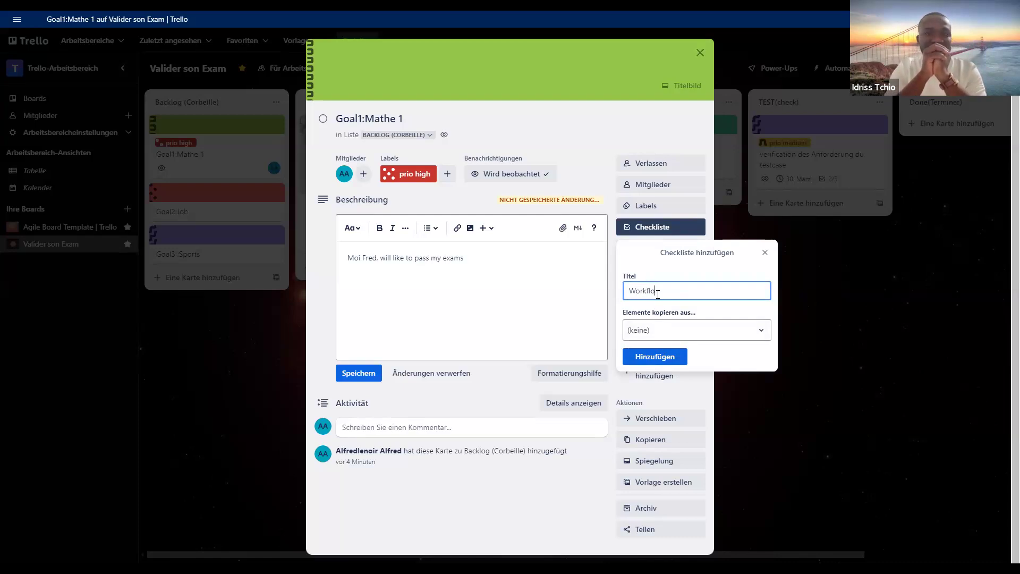
left_click(654, 356)
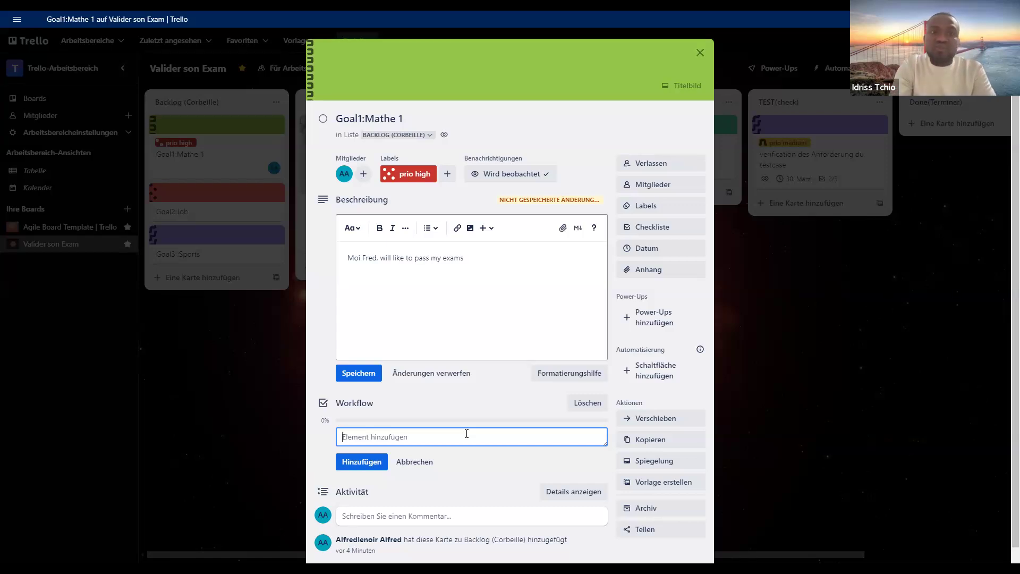
- Add the item "vorlesung skript" to the Workflow checklist
type("vorles")
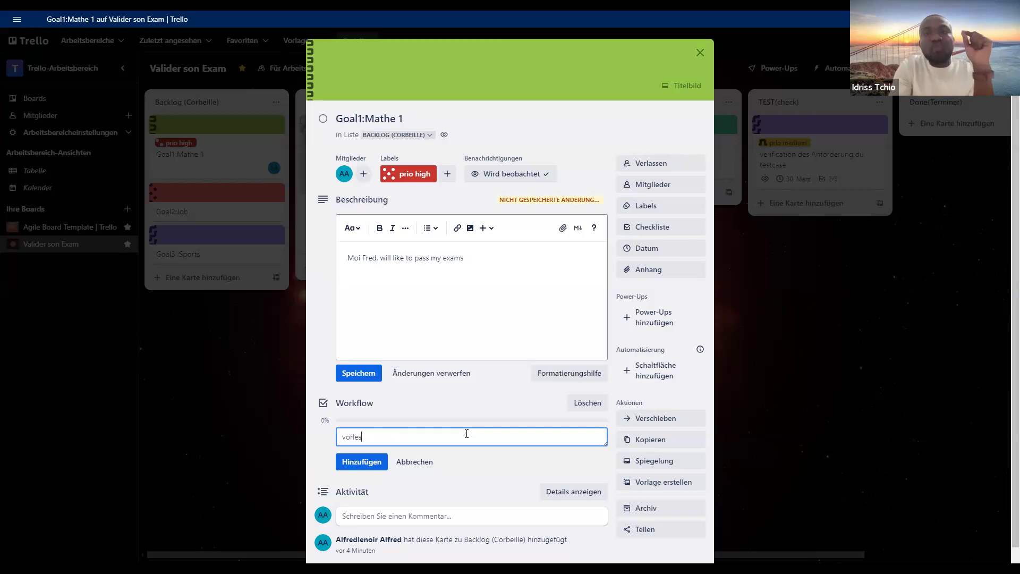
type("ung s")
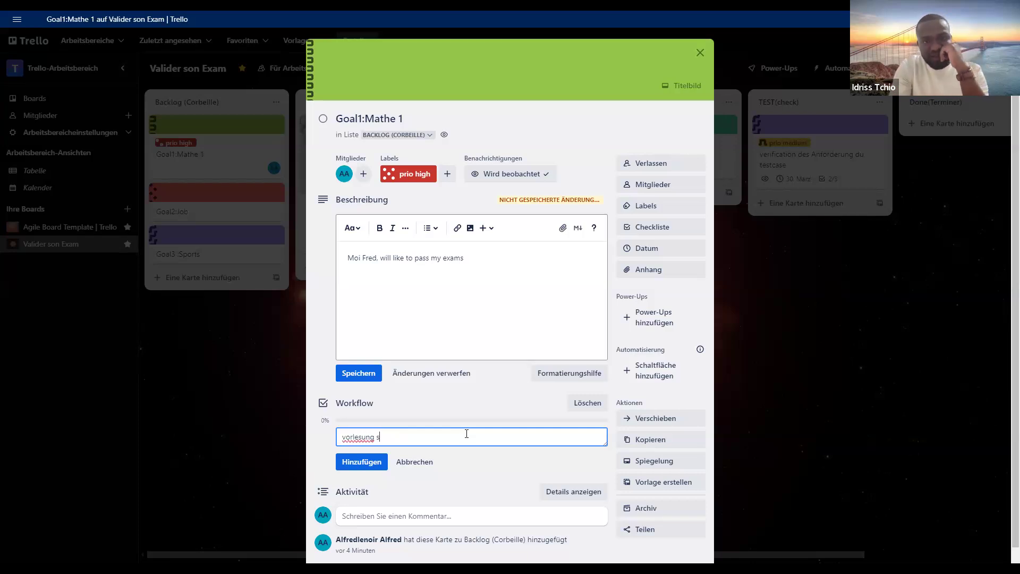
type("kript")
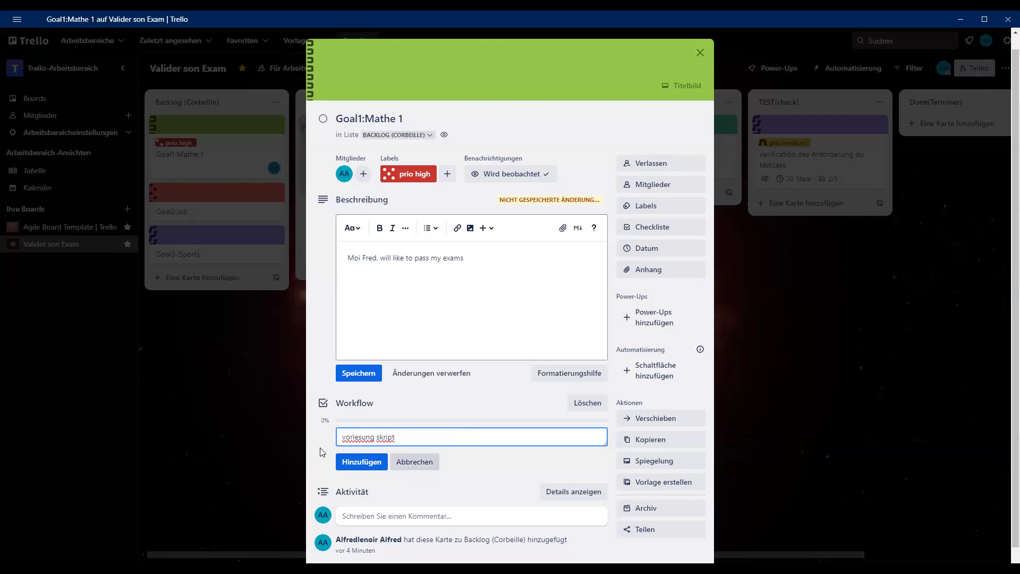
left_click(375, 465)
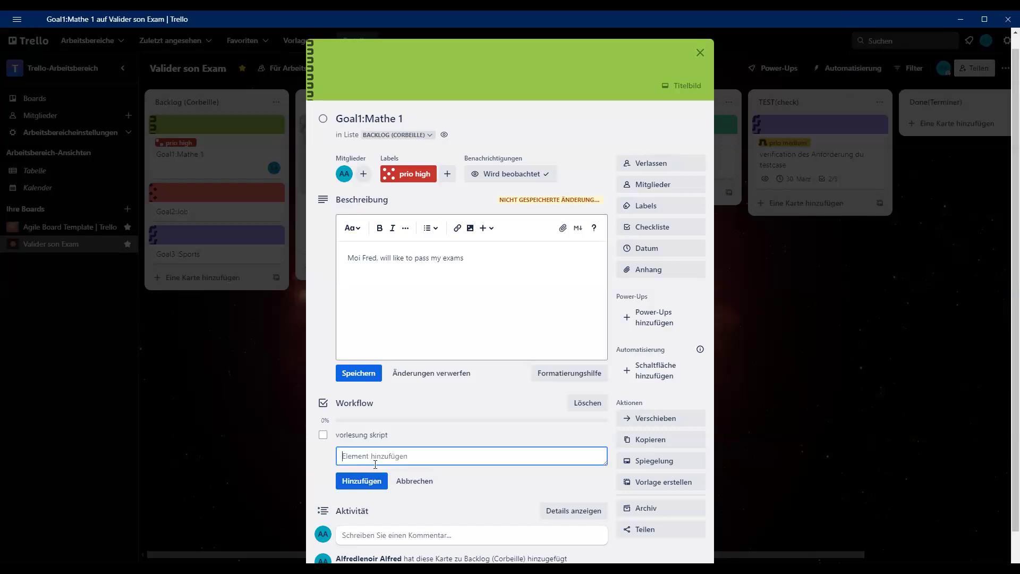
- Add the item "übung" to the Workflow checklist
type("ubung")
left_click(346, 457)
key("BackSpace")
type("ä")
key("BackSpace")
type("ü")
key("BackSpace")
type("P")
key("BackSpace")
type("Ü")
key("BackSpace")
type("ü")
left_click(360, 478)
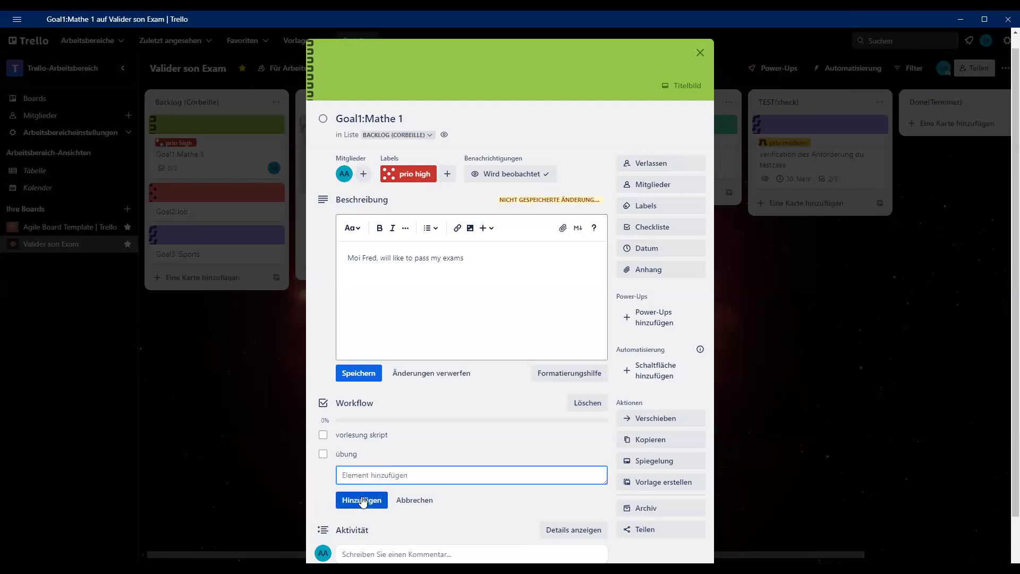
- Add the item "alteklasur bearbeiten" to the Workflow checklist
type("alteklasur")
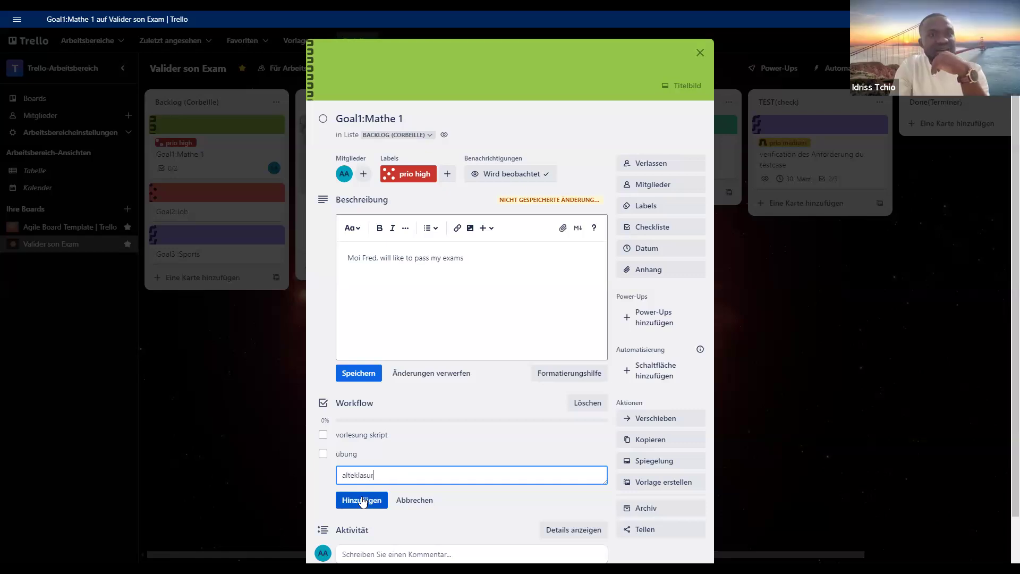
type(" von")
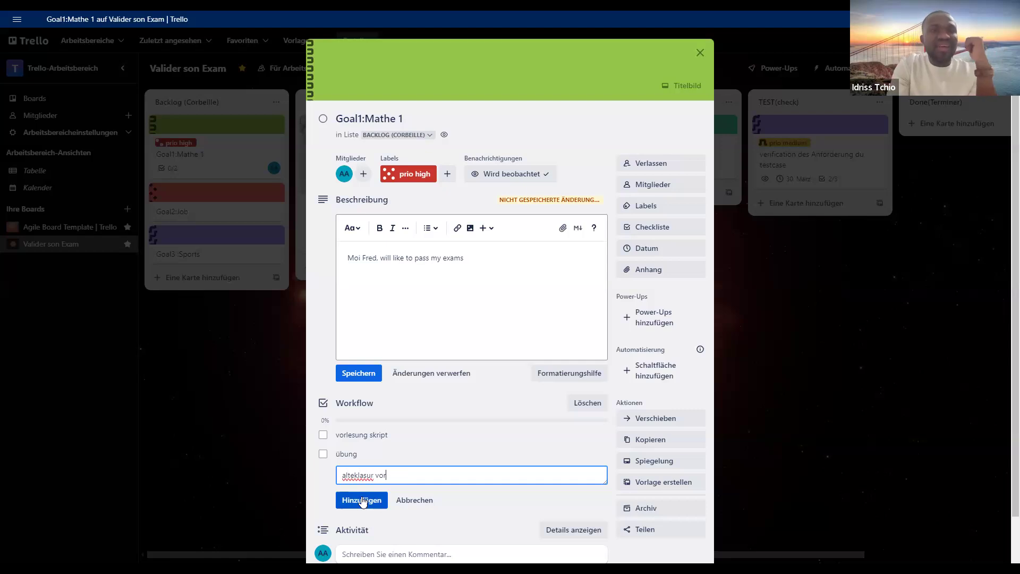
key("BackSpace")
key("BackSpace")
key("BackSpace")
type("be")
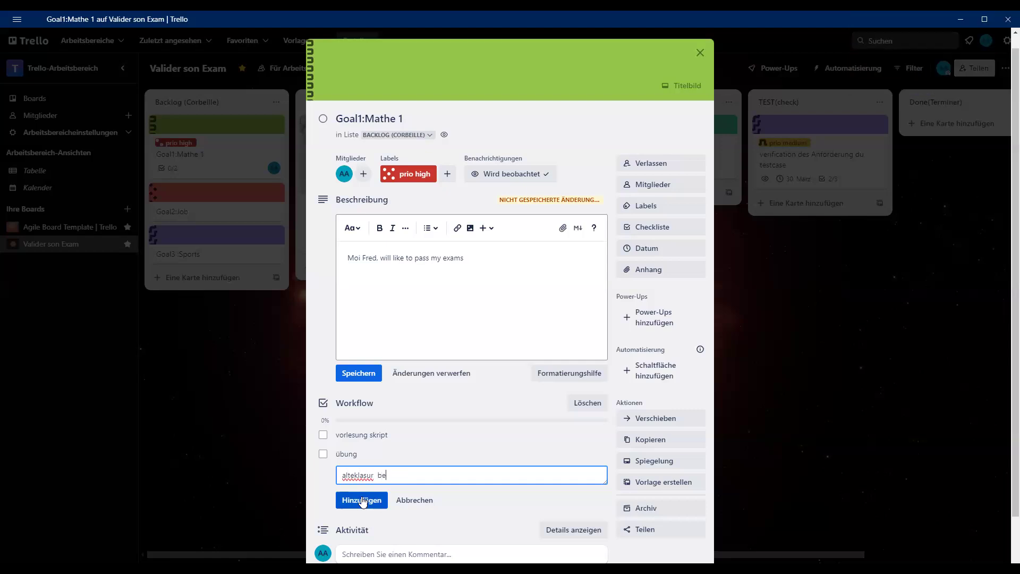
type("arbeiten")
left_click(371, 504)
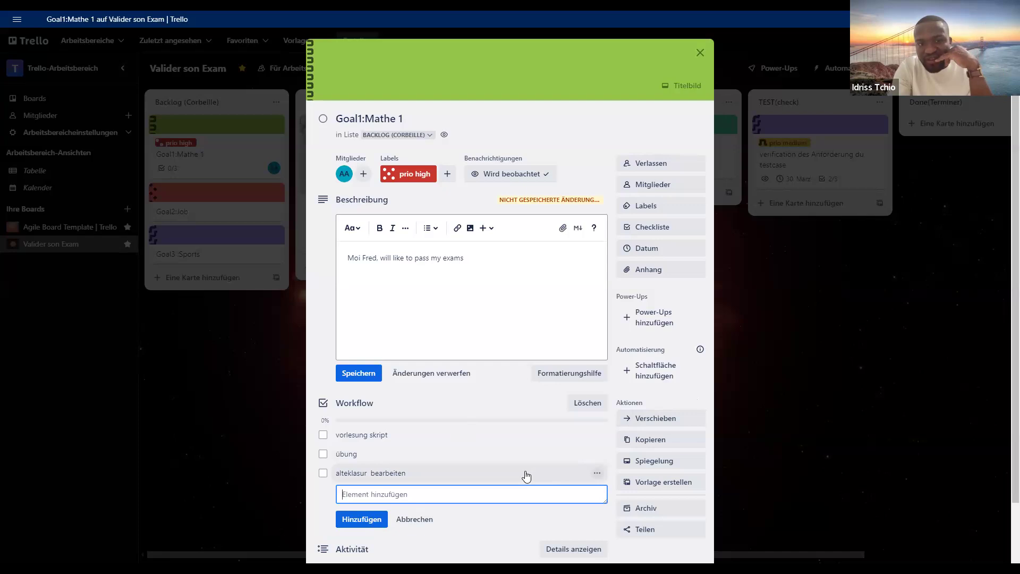
- Add the item "frage stellen" to the Workflow checklist
type("frage stellen")
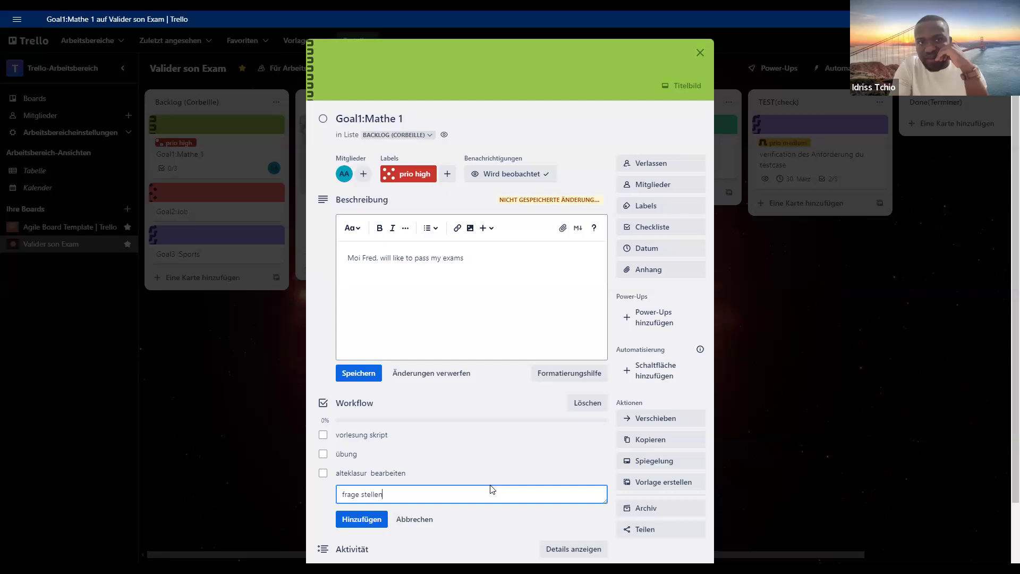
left_click(372, 526)
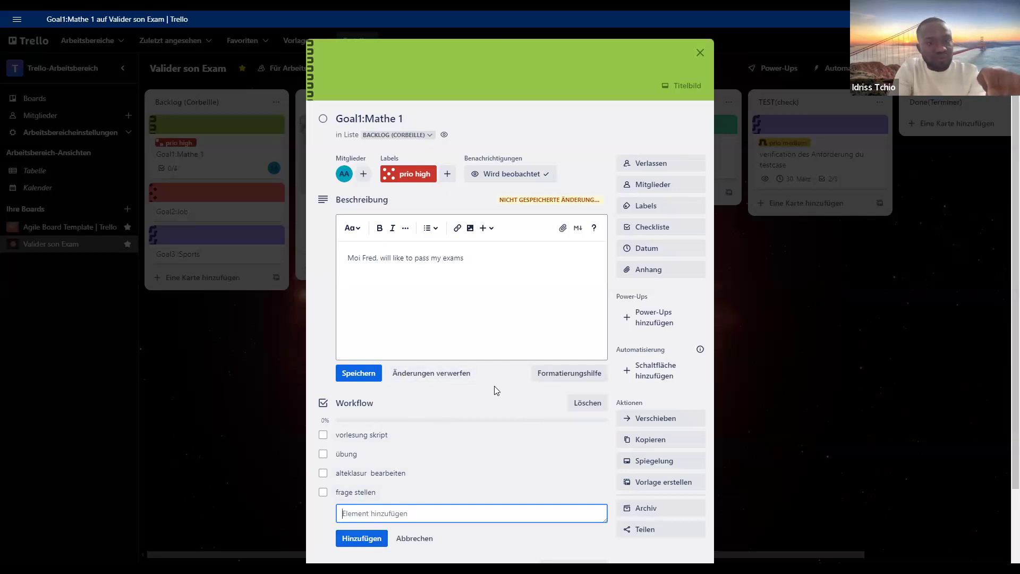
- Give the Goal1:Mathe 1 card the start date 20.2.2025 without a due date and save the dates
scroll(495, 390, "down", 1)
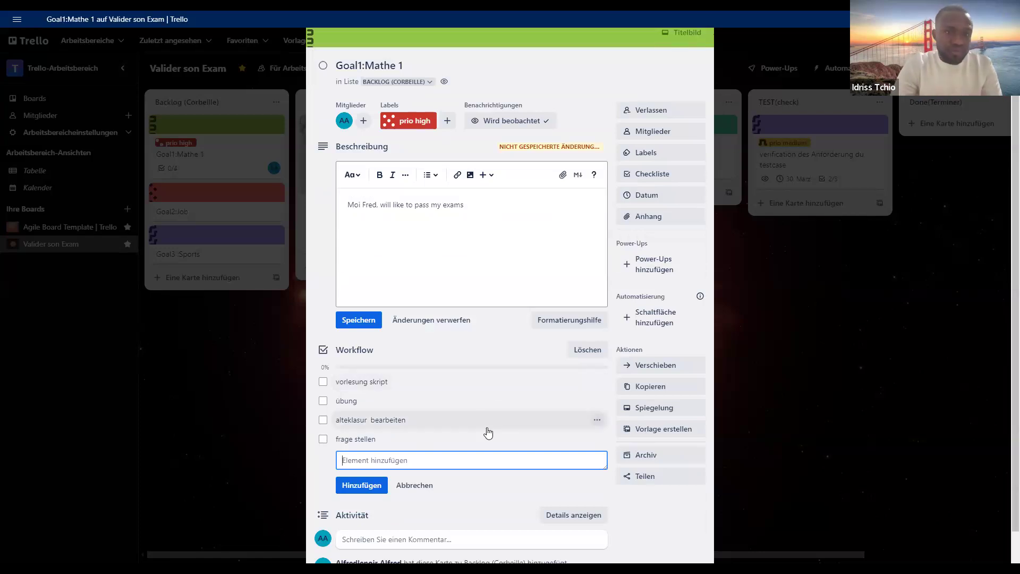
scroll(491, 393, "up", 1)
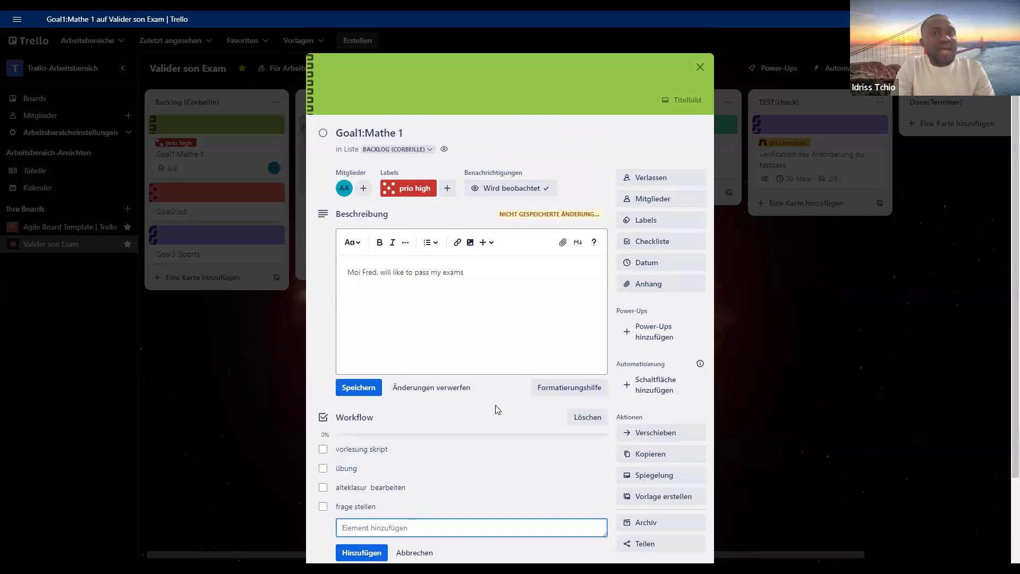
scroll(495, 406, "down", 1)
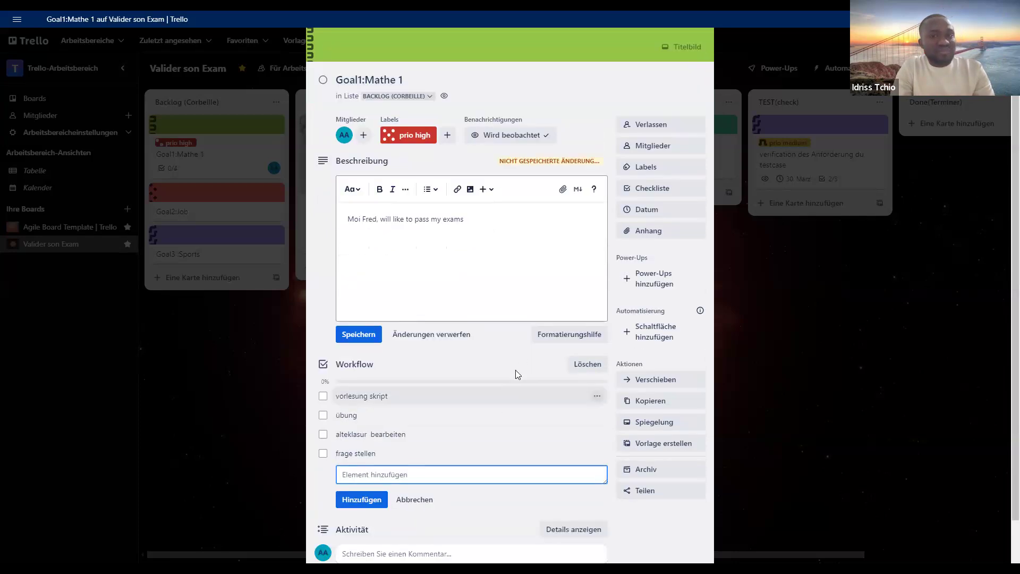
left_click(666, 212)
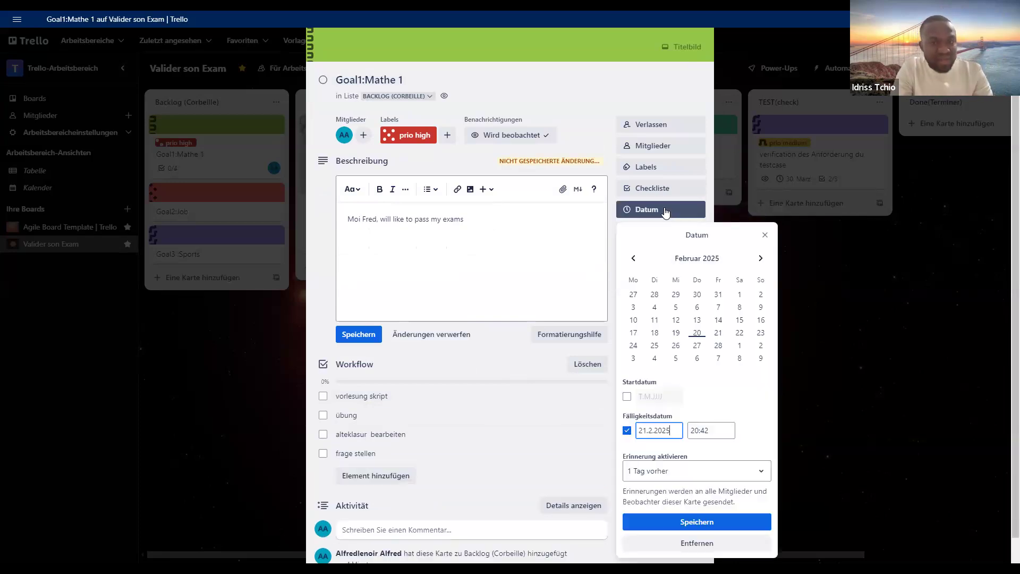
left_click(627, 396)
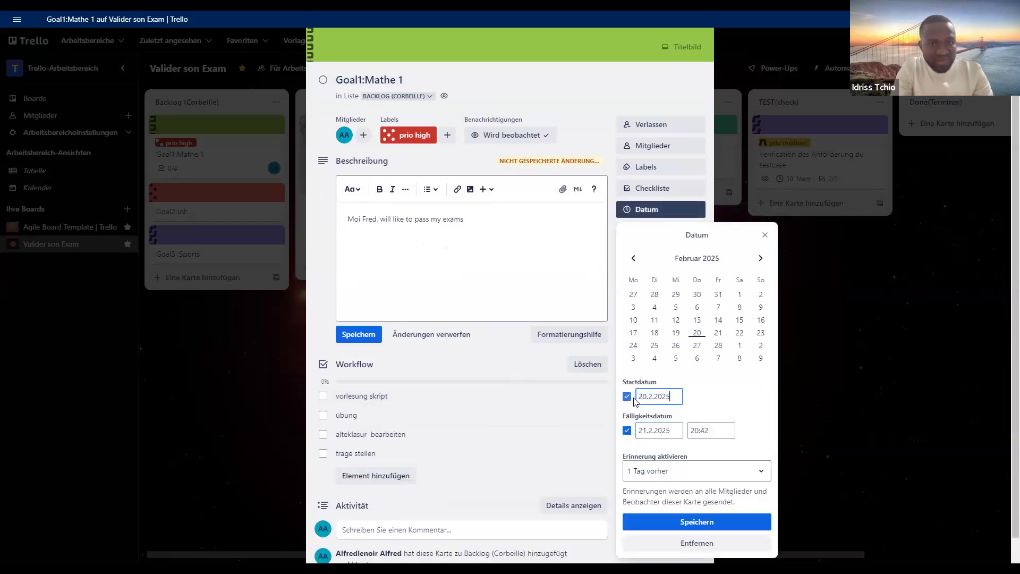
left_click(627, 431)
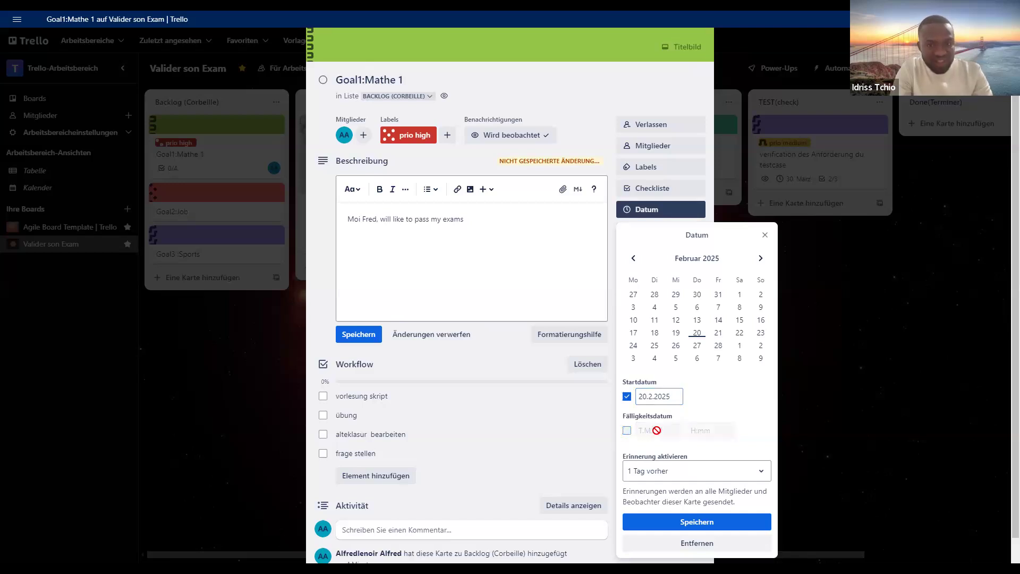
left_click(711, 523)
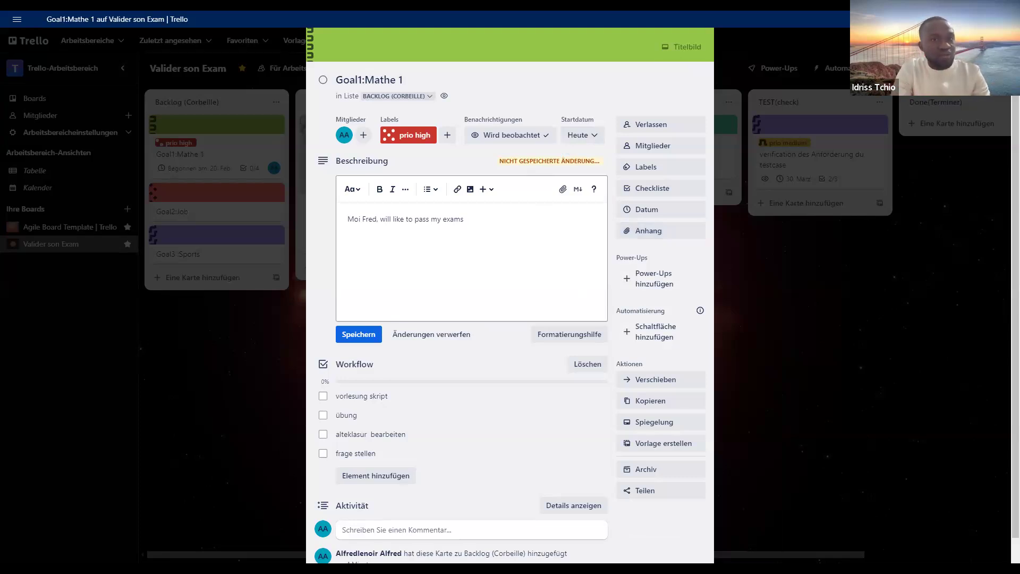
- Attach the file PK2_Prufung_13.02.23 from the Downloads folder to the Goal1:Mathe 1 card
left_click(630, 237)
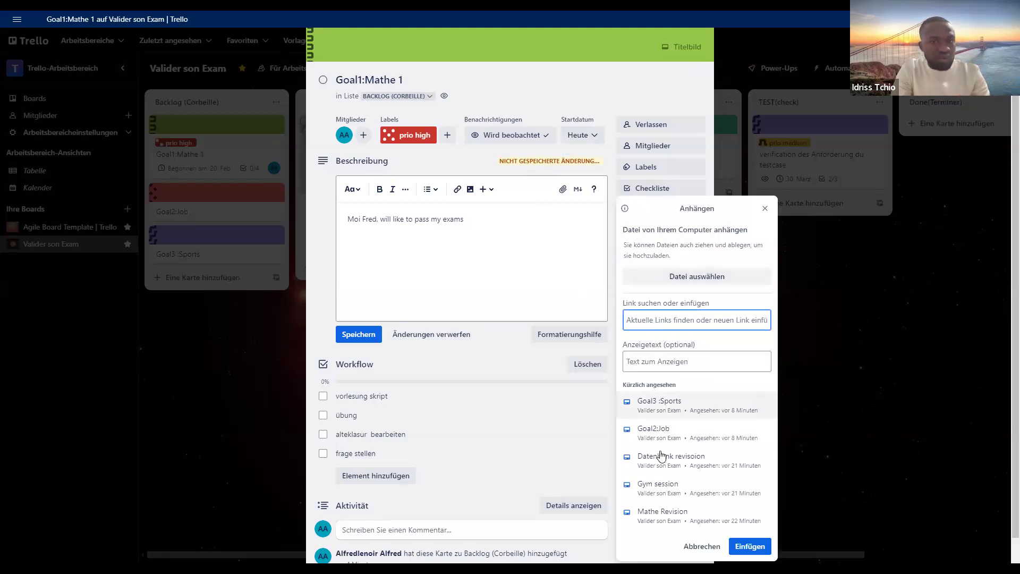
left_click(676, 277)
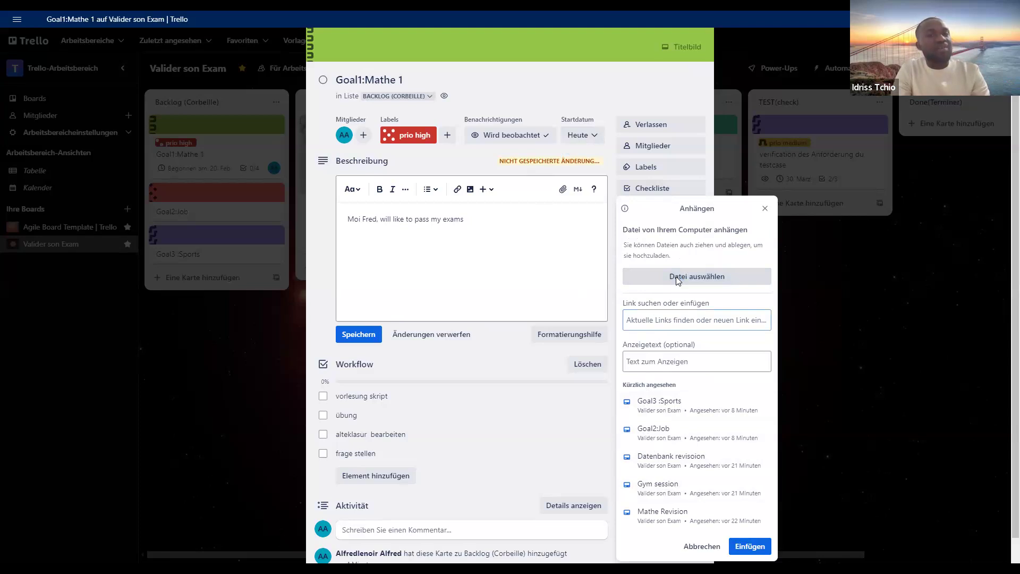
left_click(51, 183)
left_click(72, 215)
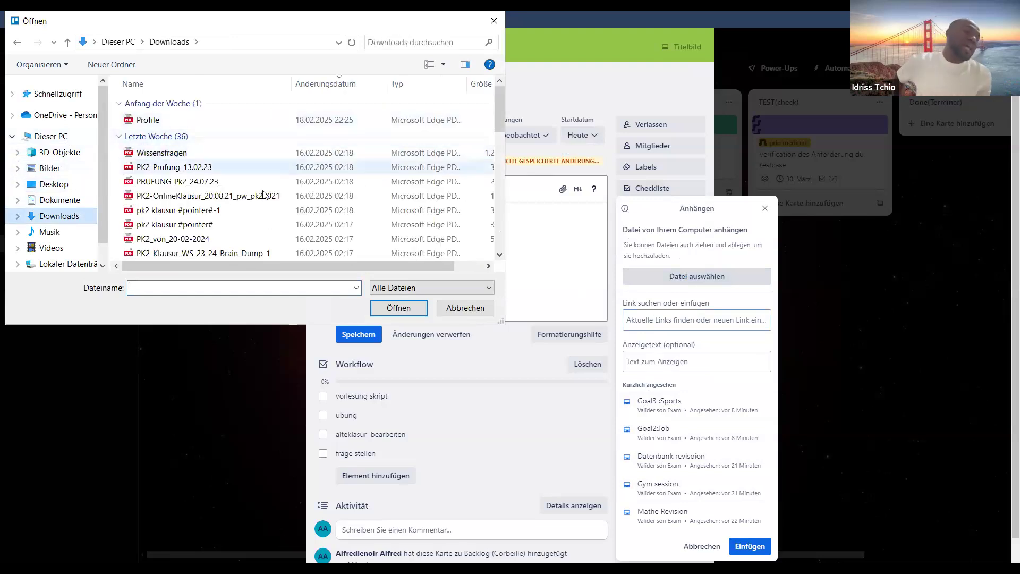
left_click(205, 168)
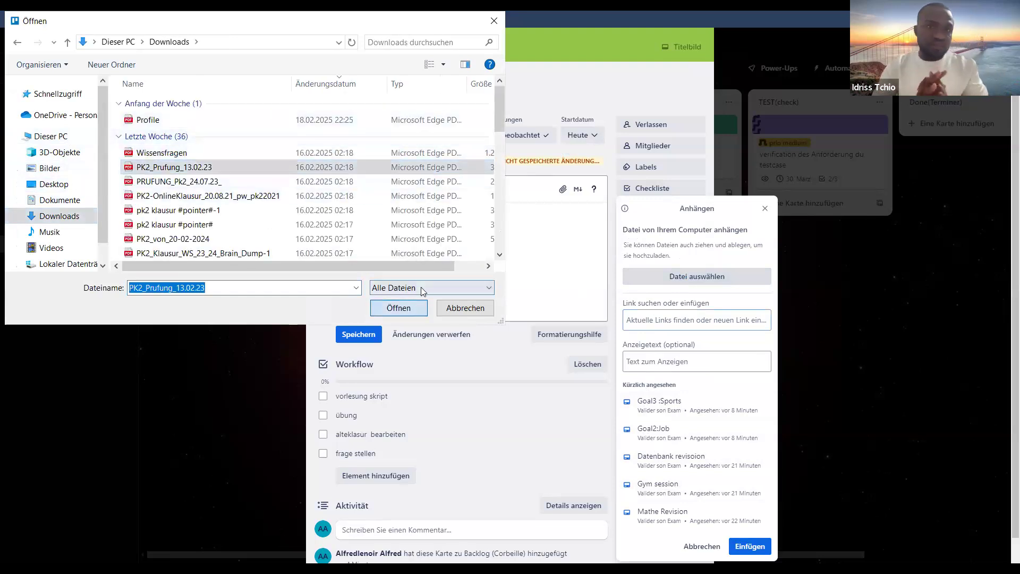
left_click(410, 307)
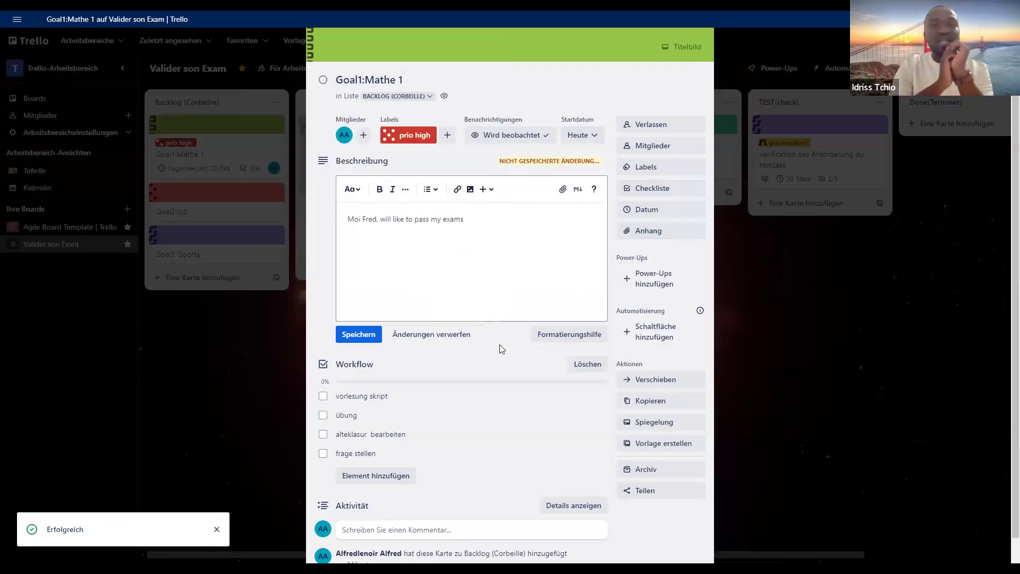
scroll(497, 372, "down", 2)
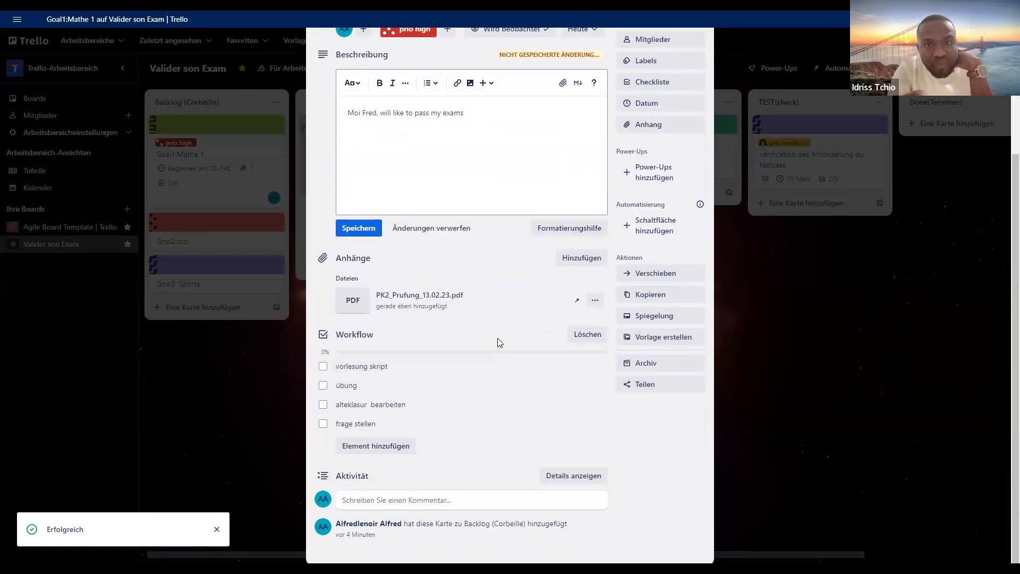
- Turn the Goal1:Mathe 1 card into a template, close it and reopen it from the Backlog list
scroll(584, 292, "down", 1)
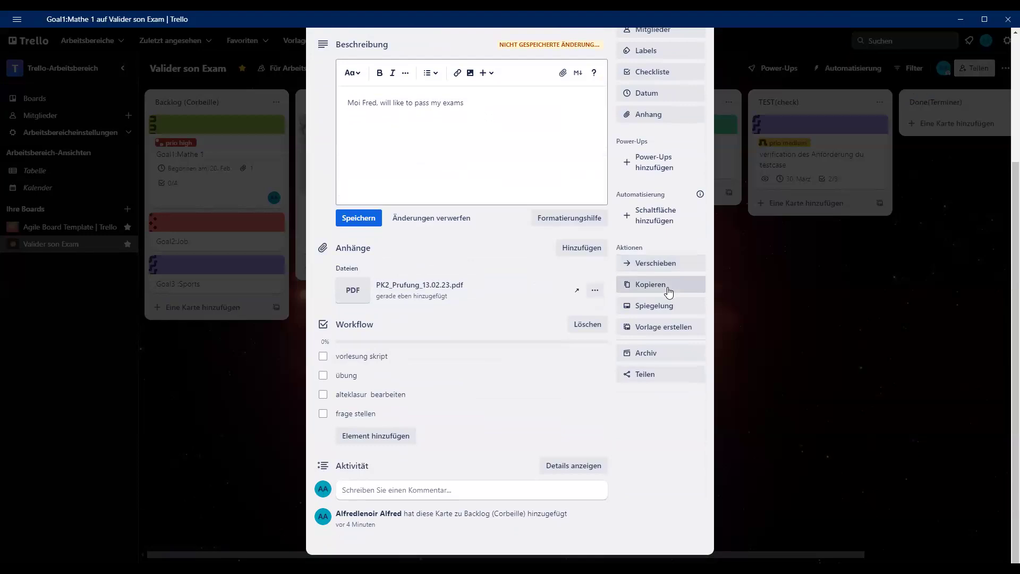
left_click(661, 327)
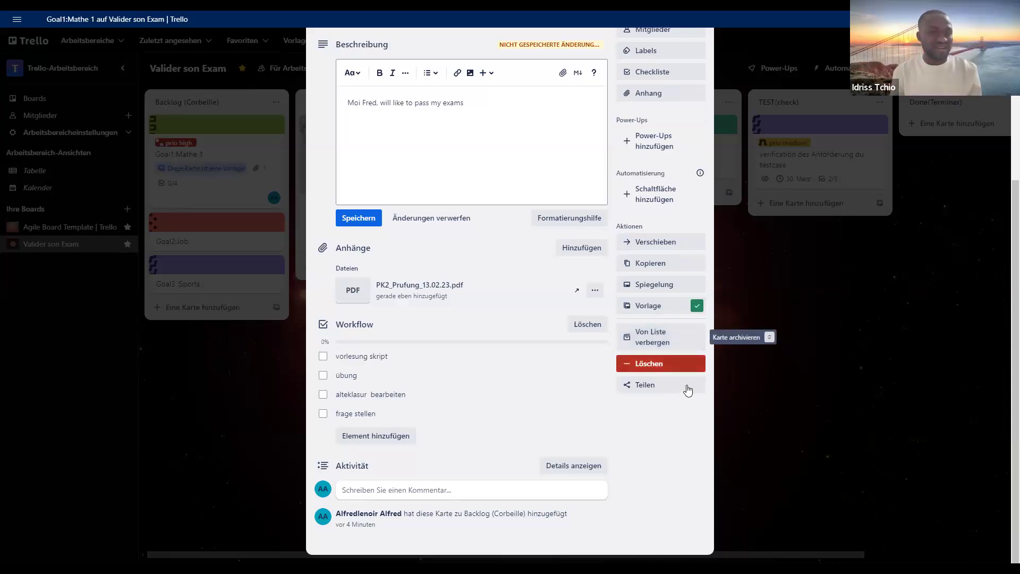
left_click(757, 371)
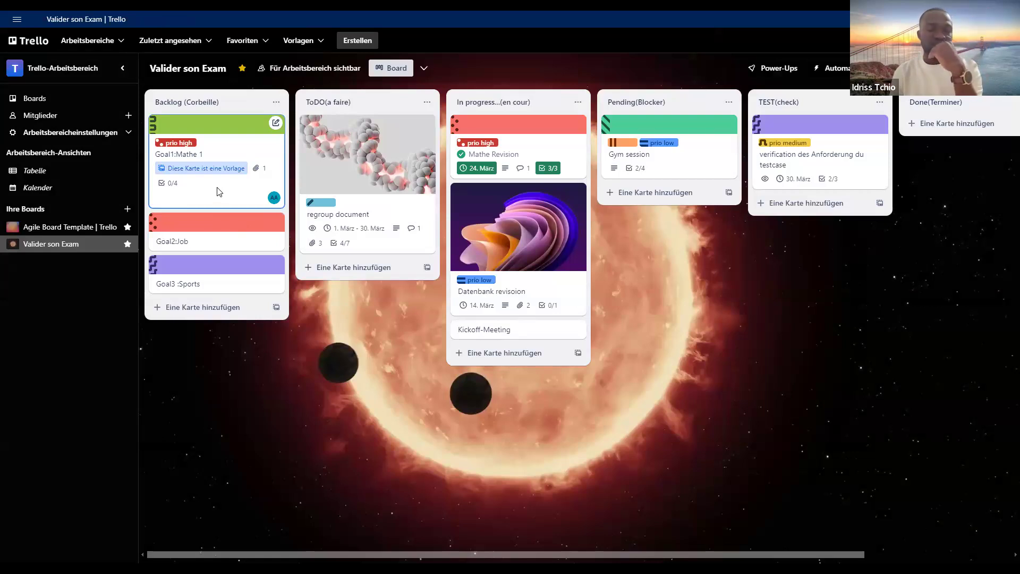
left_click(218, 189)
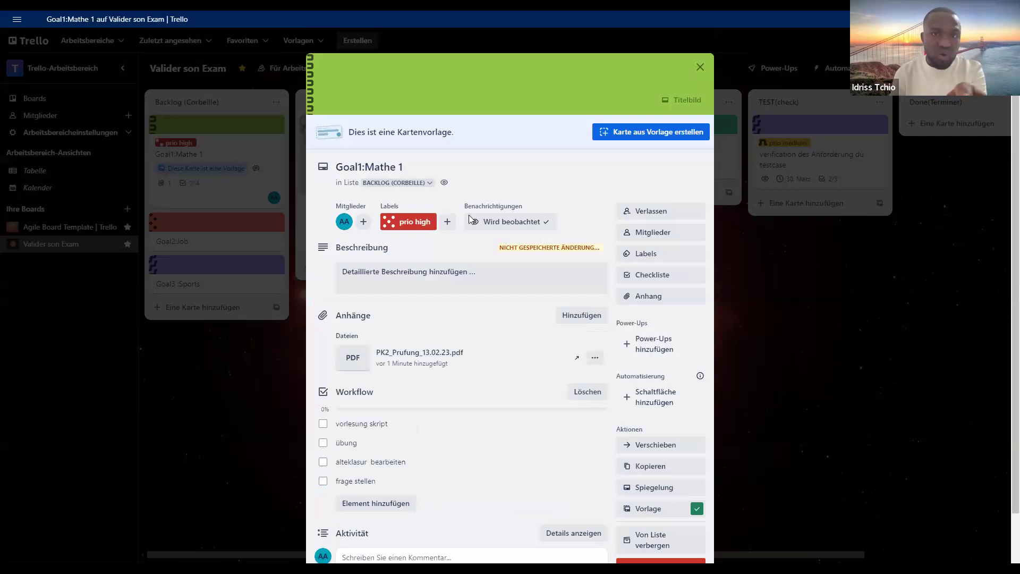
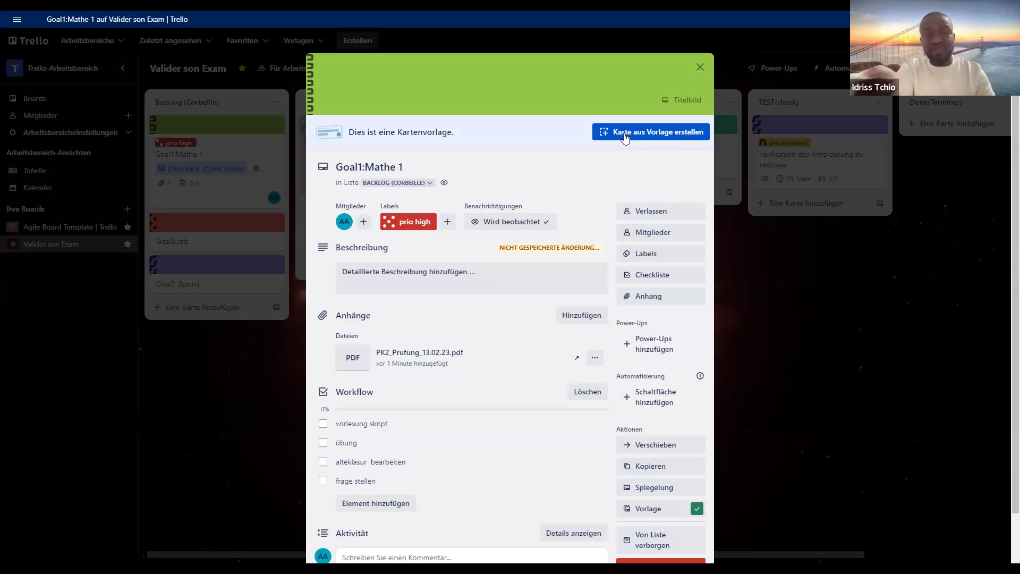
- Create a card from the Goal1:Mathe 1 template in the Backlog (Corbeille) list, keeping its checklist, label, member and attachment
left_click(413, 173)
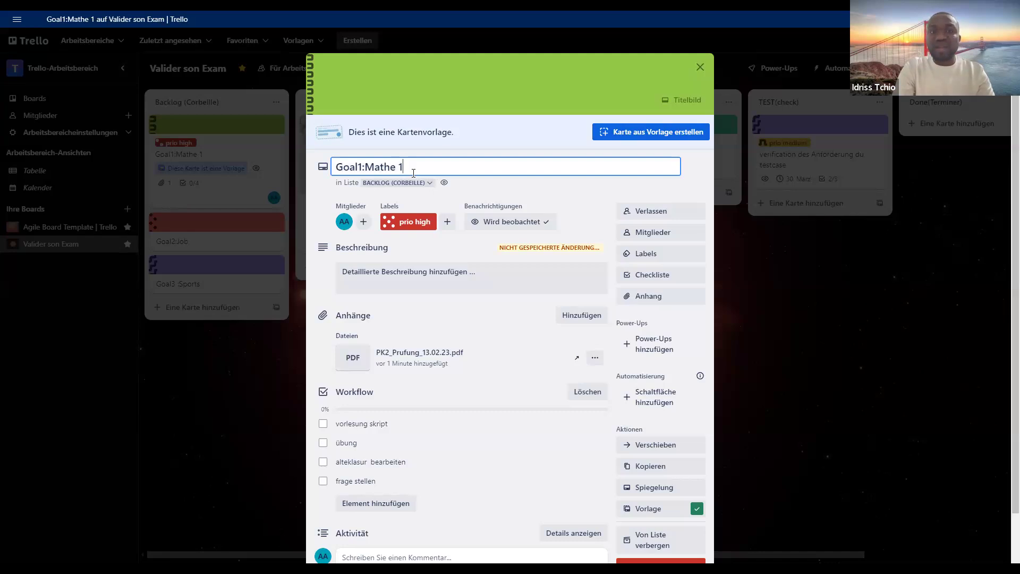
left_click(583, 204)
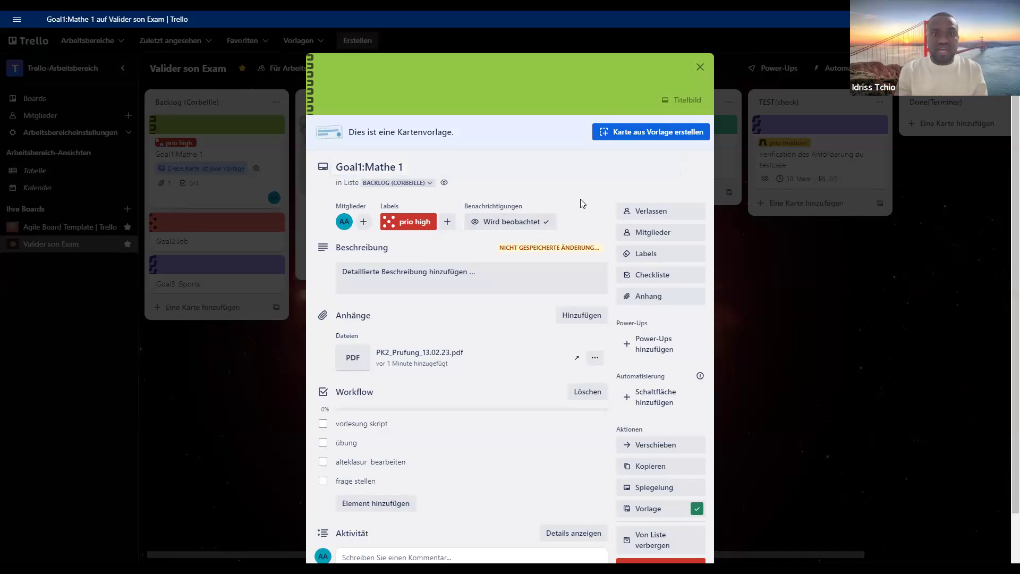
left_click(625, 139)
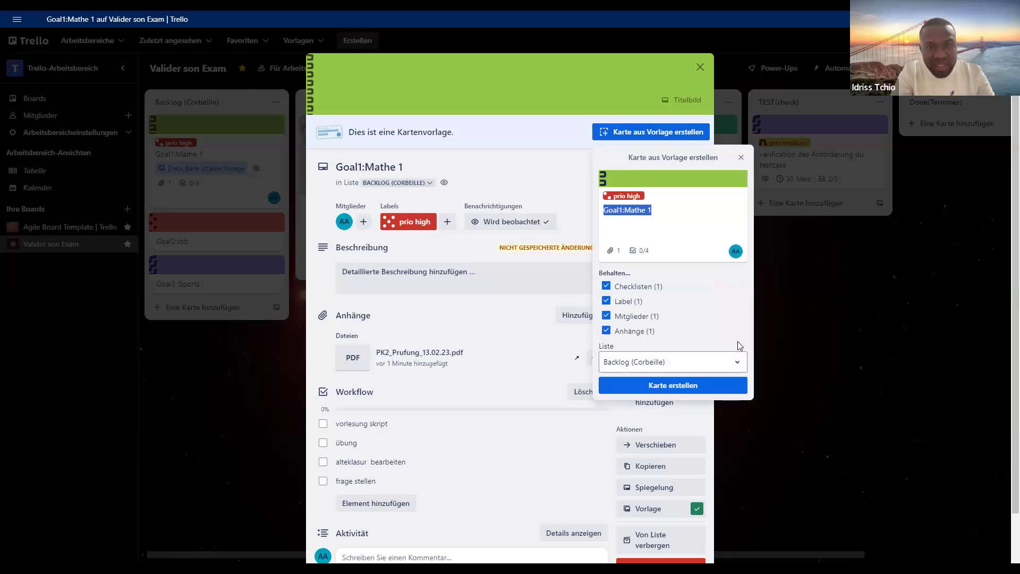
left_click(712, 383)
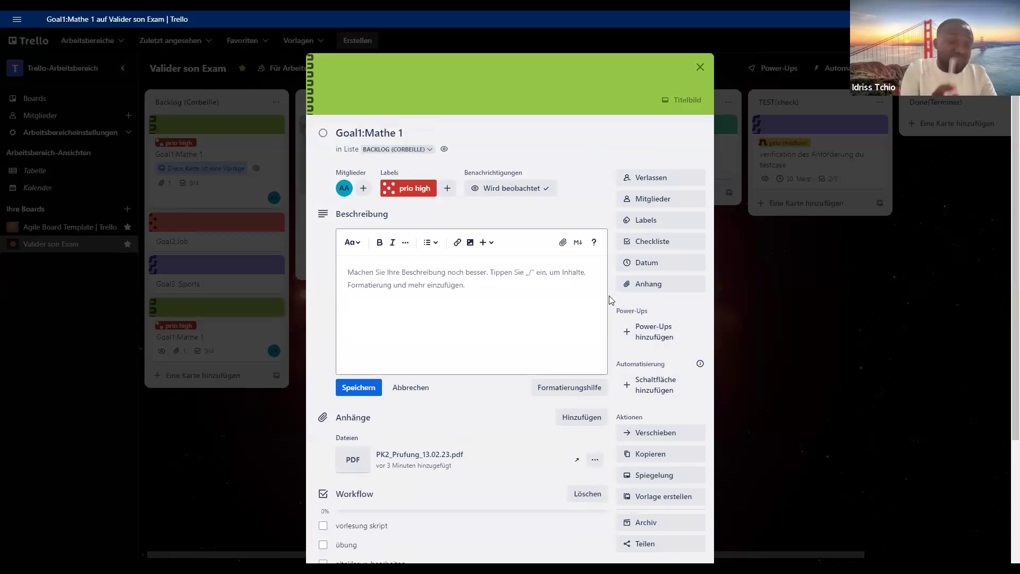
- Rename the new card as "Goal1:Mathe 1-kapitel 1 bis 4"
left_click(405, 132)
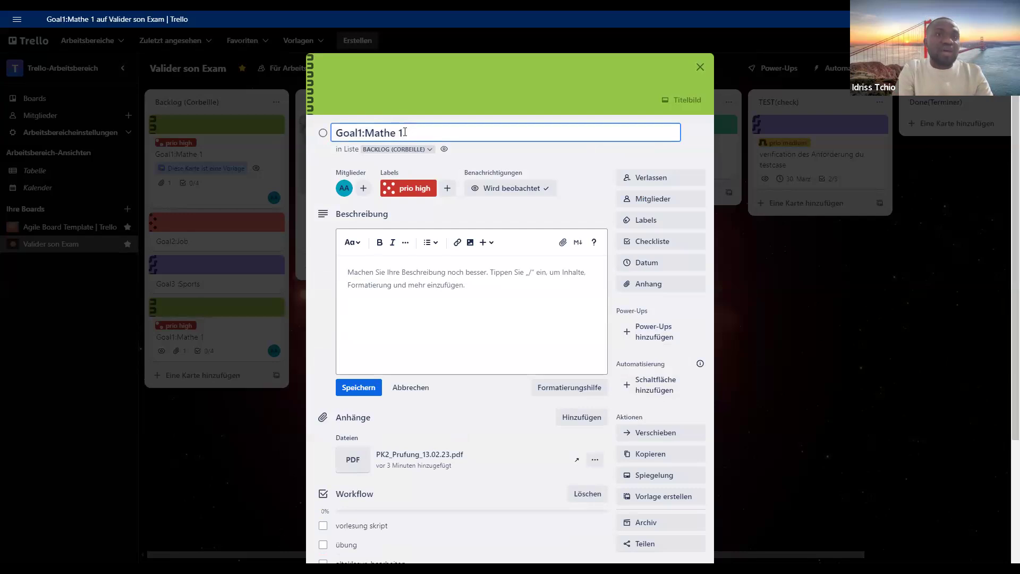
key("BackSpace")
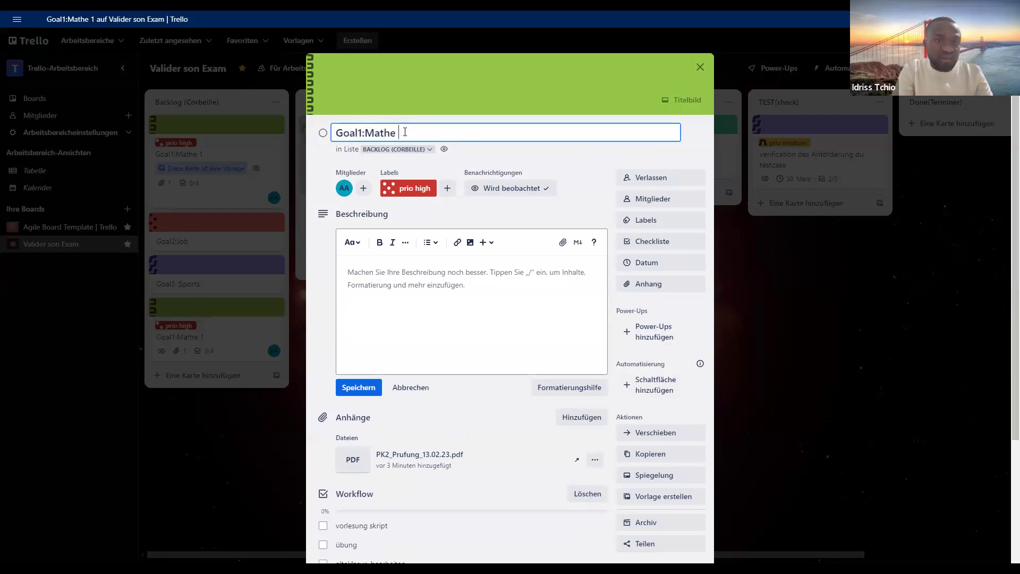
type("1")
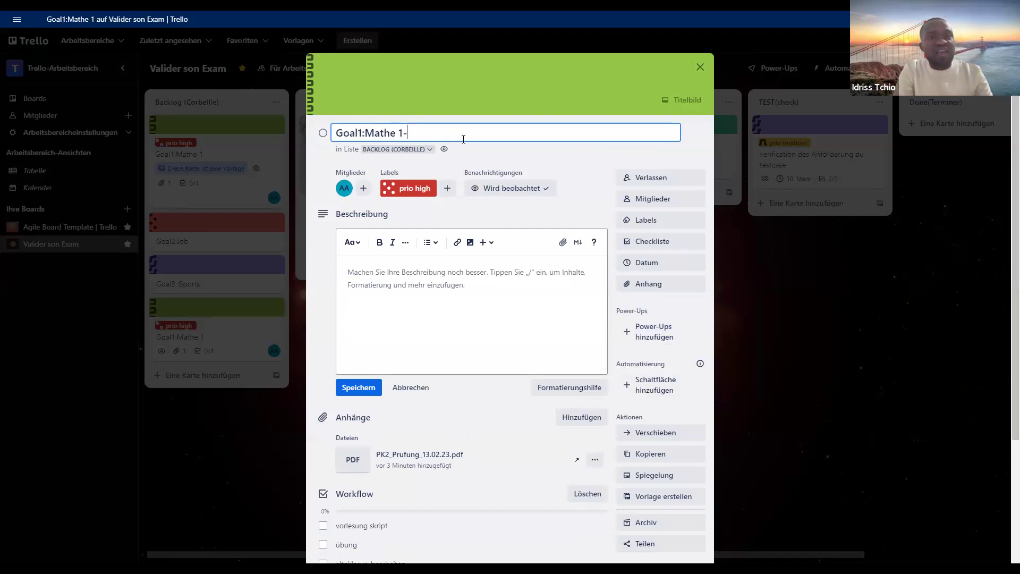
type("-kap")
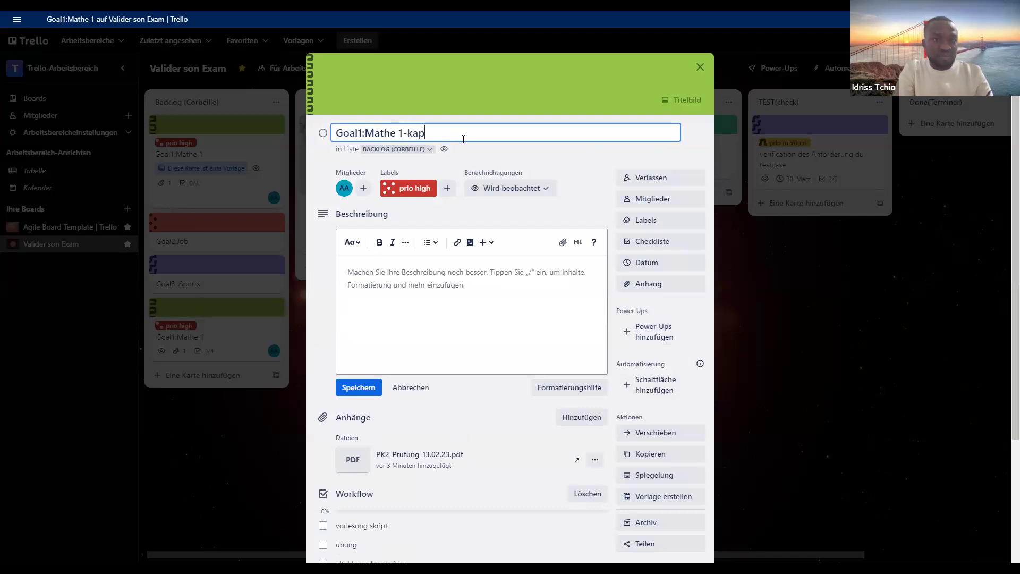
type("itel 1 bis 4")
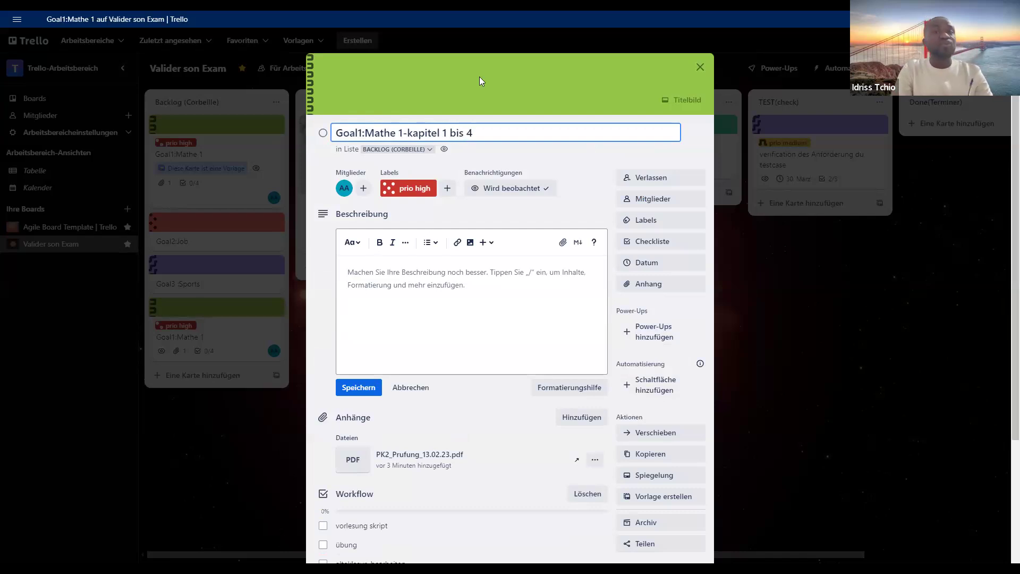
left_click(580, 155)
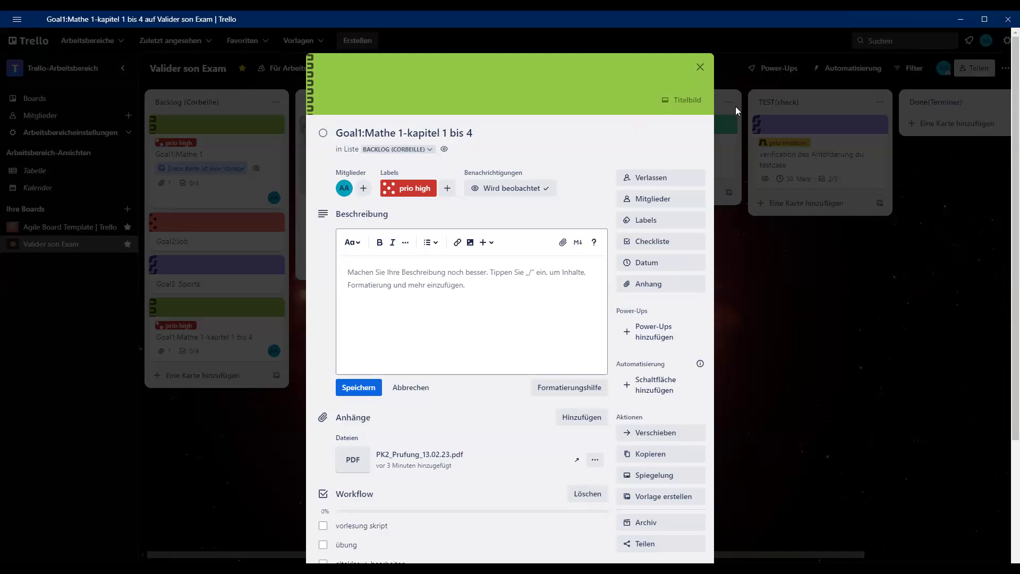
- Turn the Goal1:Mathe 1-kapitel 1 bis 4 card into a template and create another Backlog (Corbeille) card from it
left_click(651, 497)
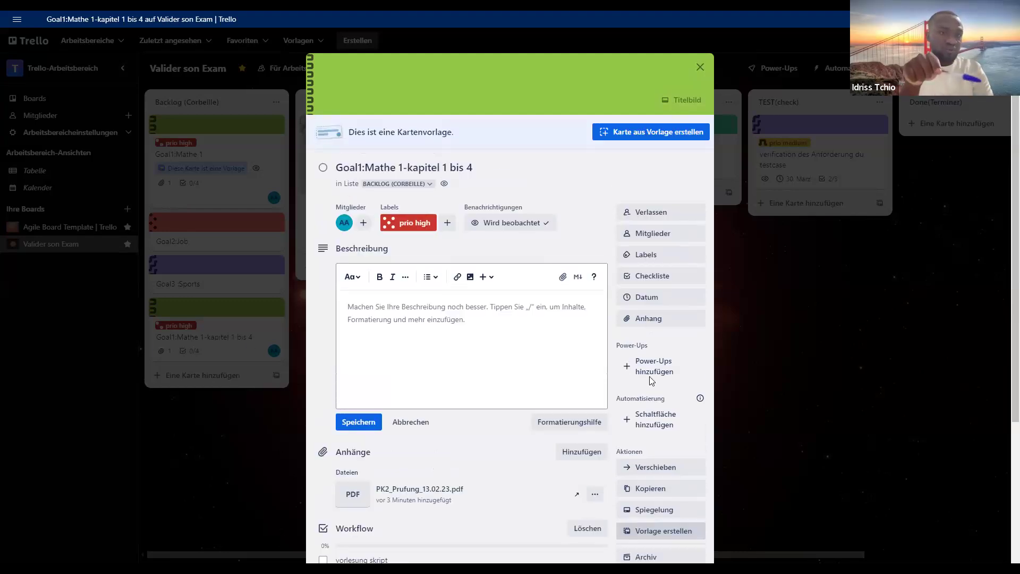
left_click(638, 139)
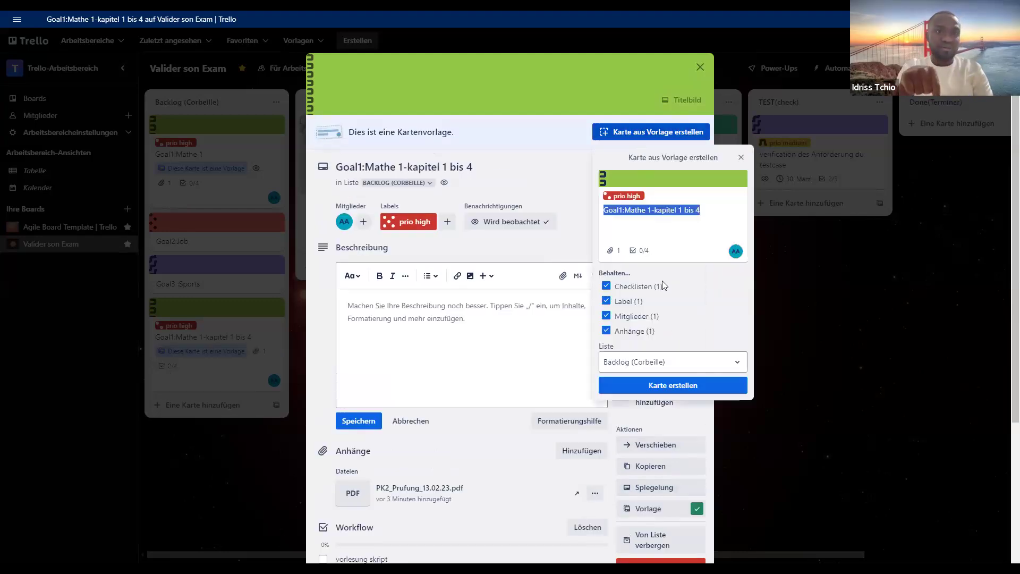
left_click(672, 388)
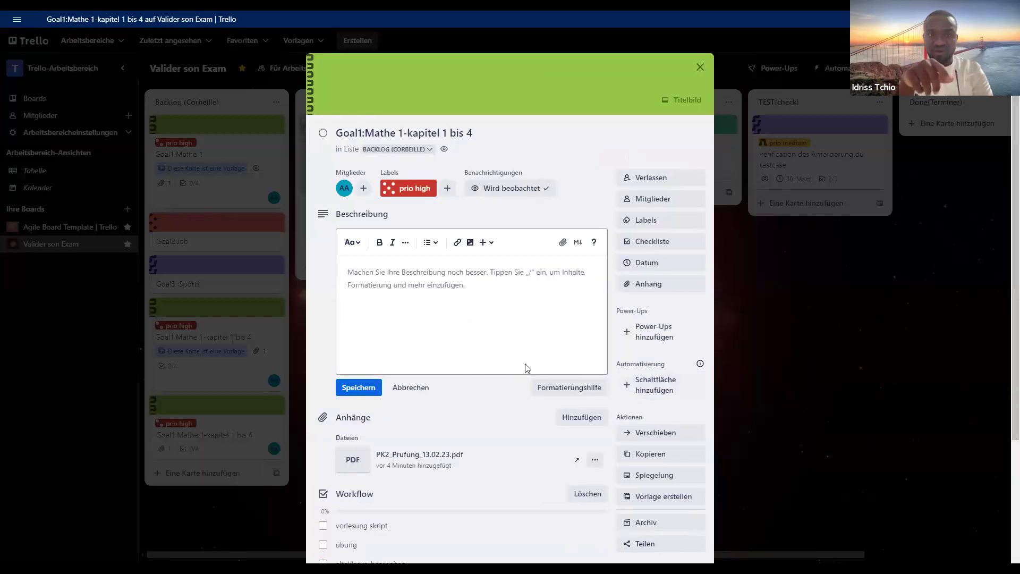
- Rename the newly created copy as "Goal1:Mathe 1-kapitel 5 bis 8"
left_click(473, 133)
key("BackSpace")
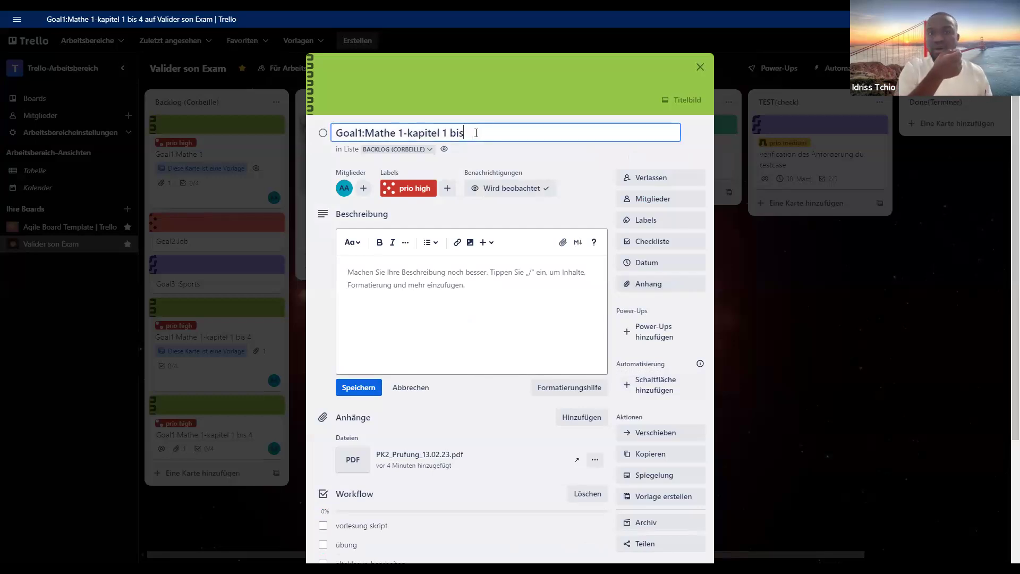
key("Left")
key("Left")
key("BackSpace")
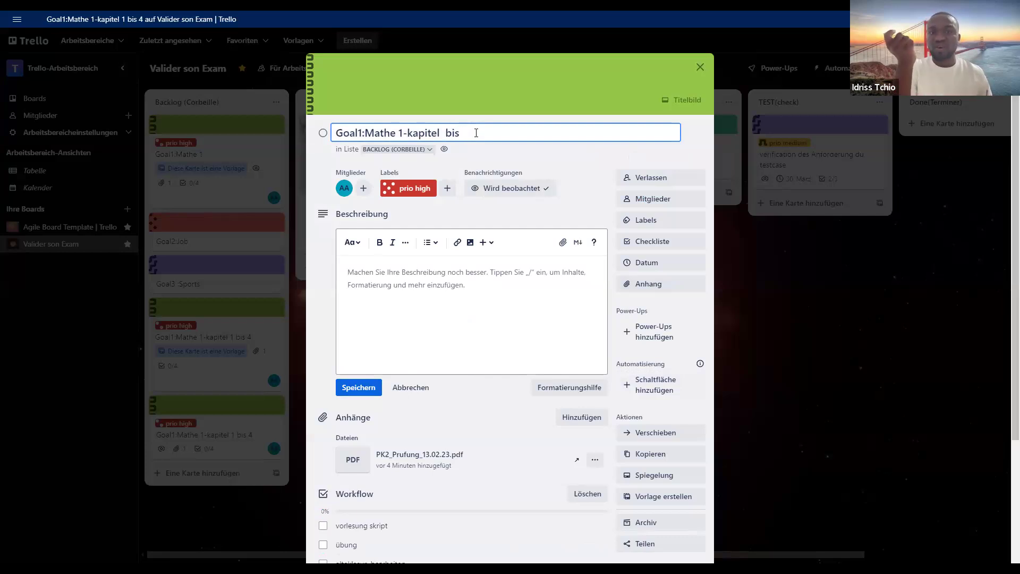
type("5")
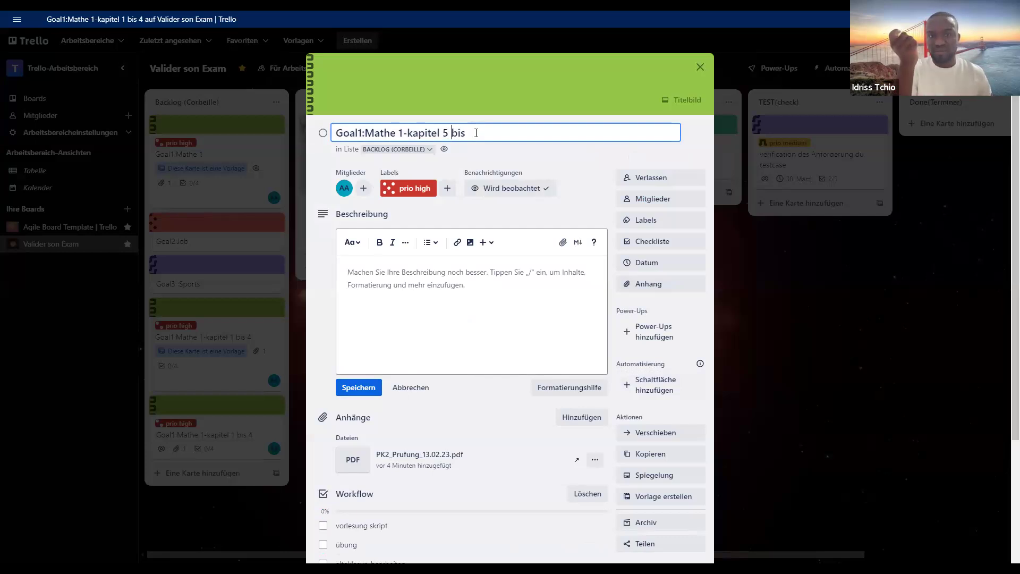
type("8")
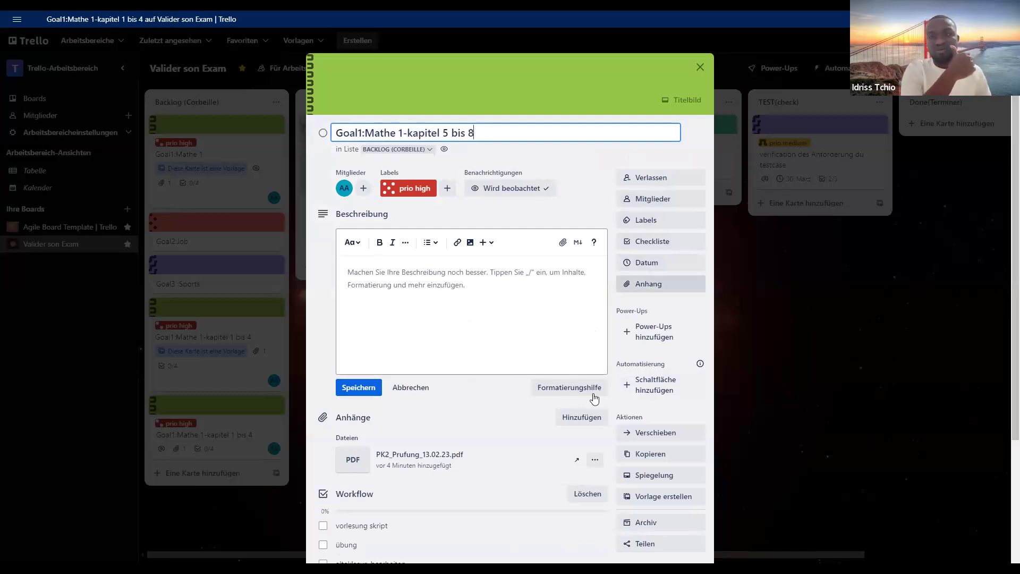
key("Return")
scroll(627, 361, "down", 2)
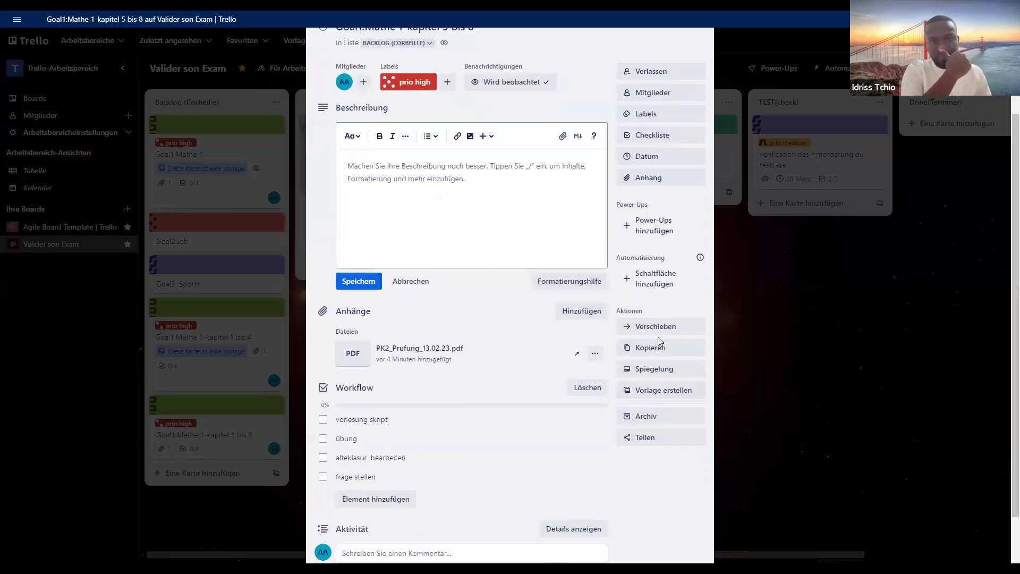
left_click(649, 393)
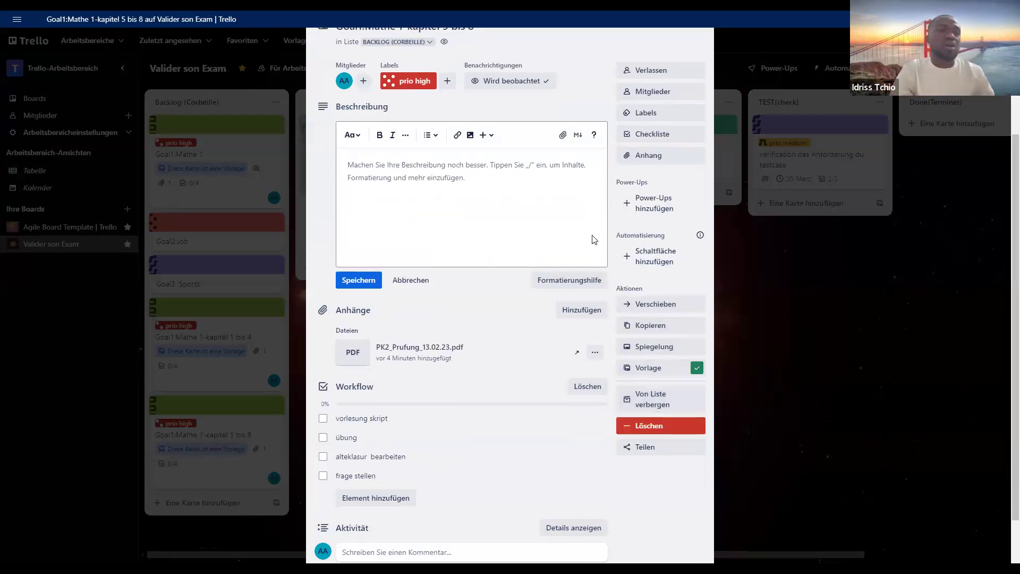
left_click(645, 434)
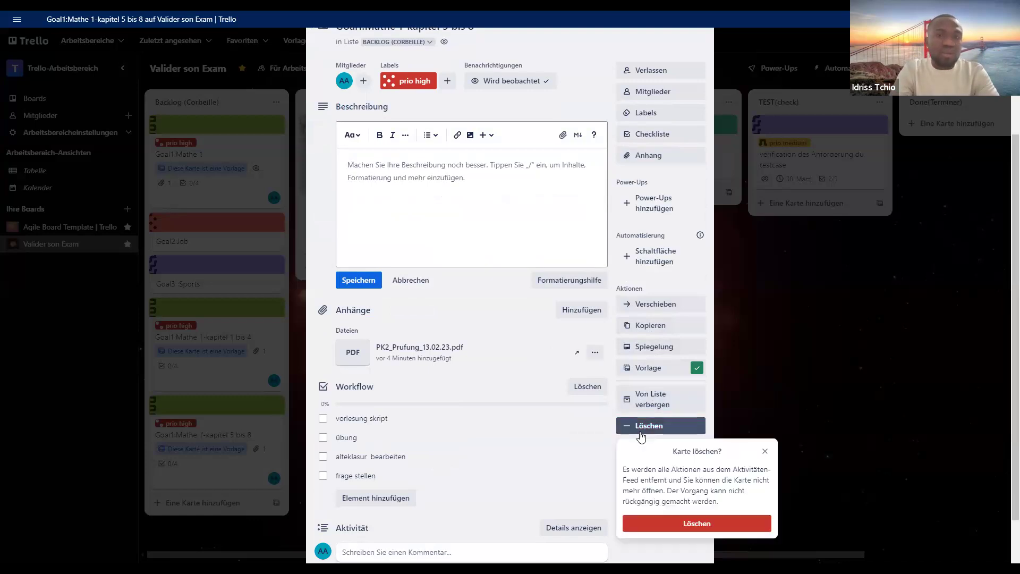
left_click(765, 453)
scroll(612, 494, "up", 3)
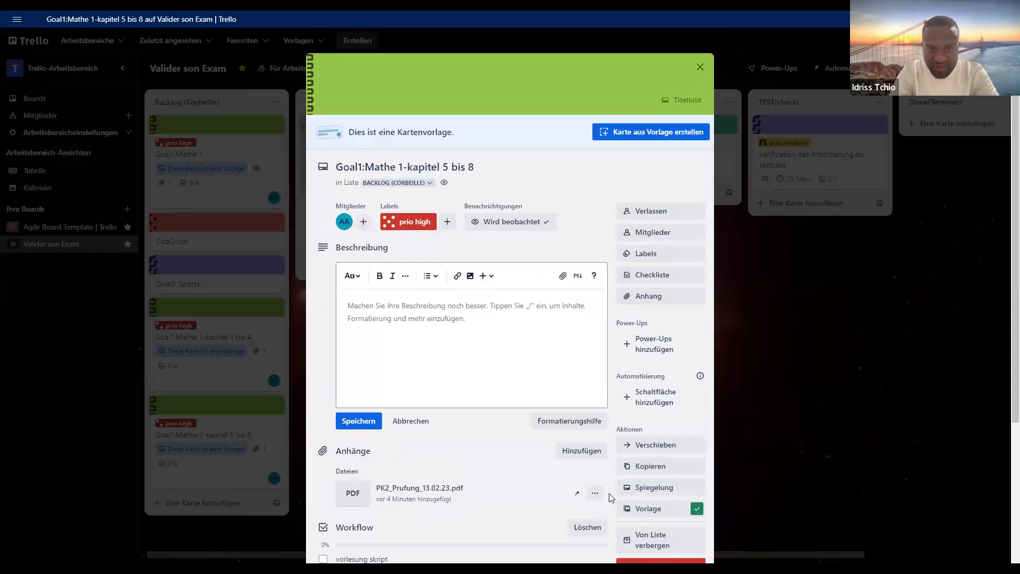
scroll(631, 476, "down", 2)
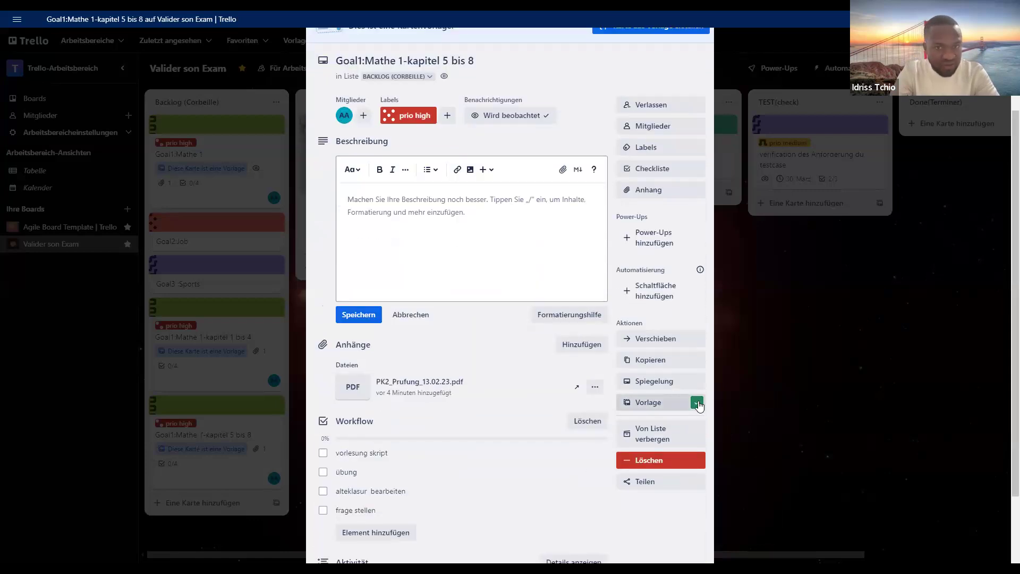
left_click(663, 404)
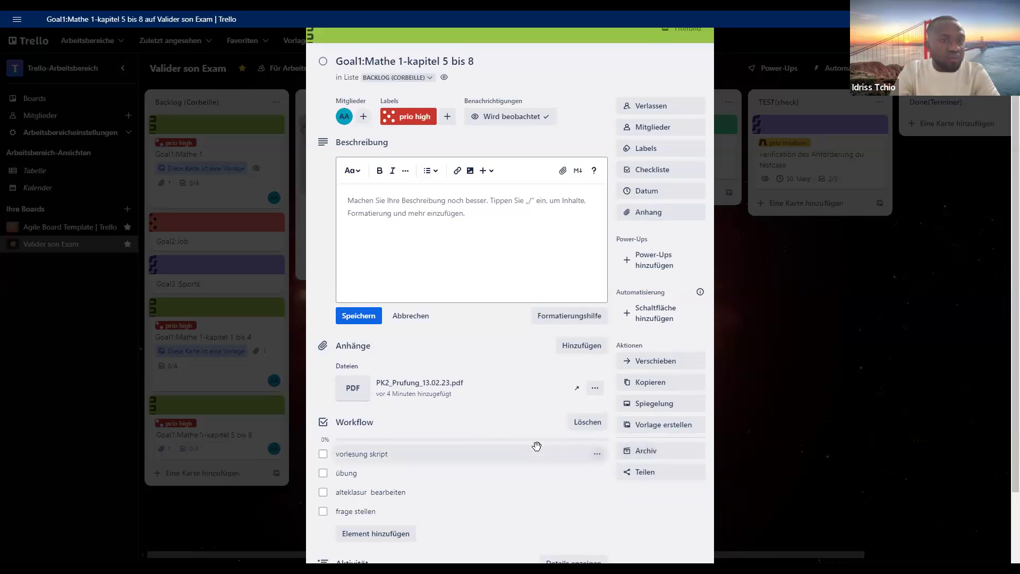
scroll(537, 445, "up", 1)
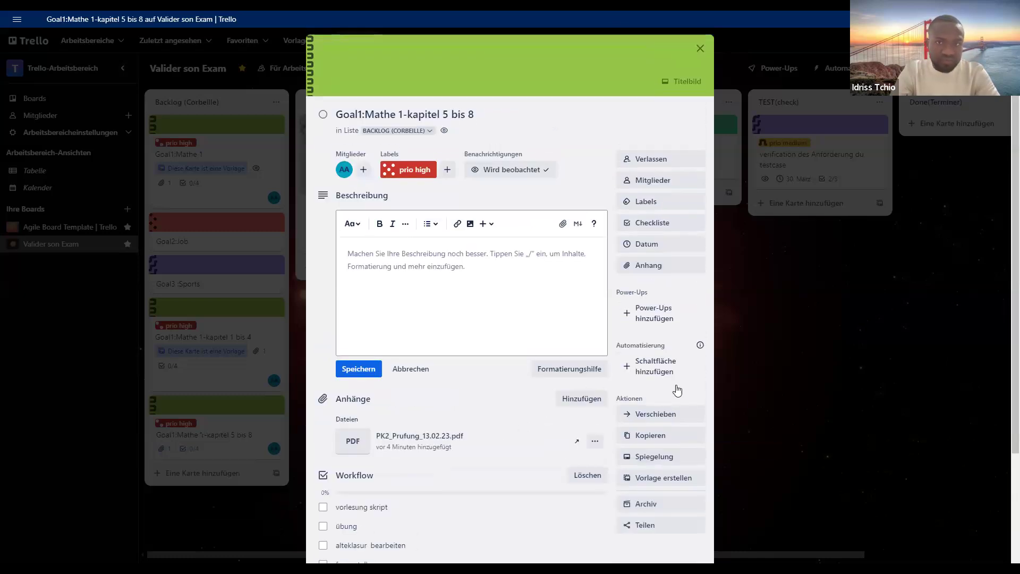
- Return to the board and try marking the Goal1:Mathe 1-kapitel 5 bis 8 card as complete
left_click(764, 405)
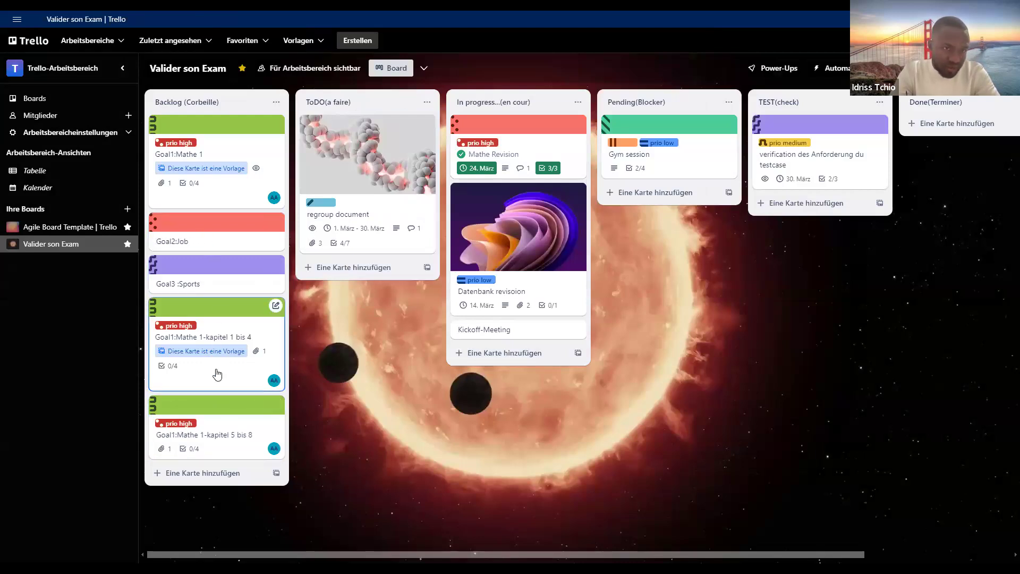
left_click(160, 434)
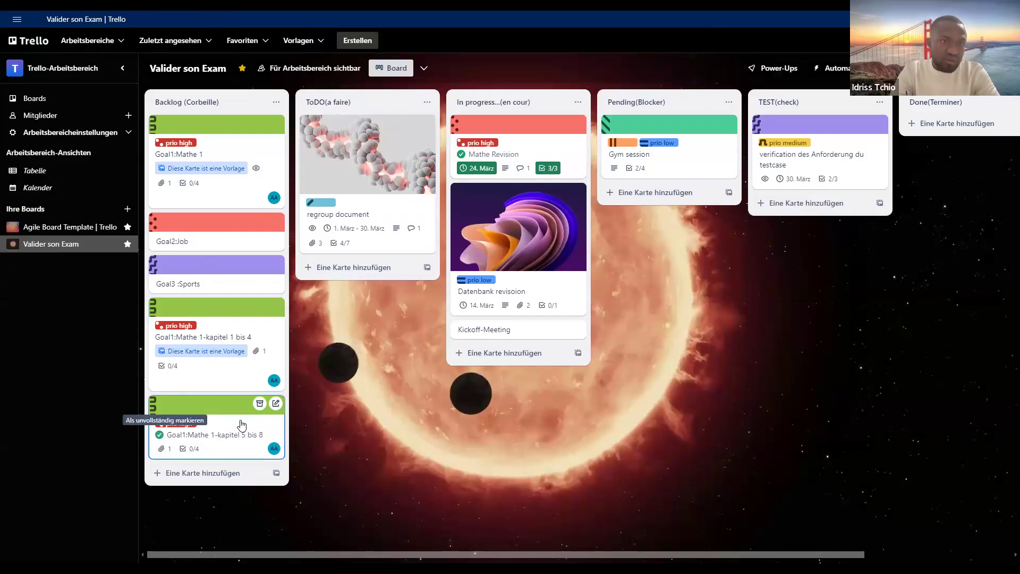
left_click(157, 436)
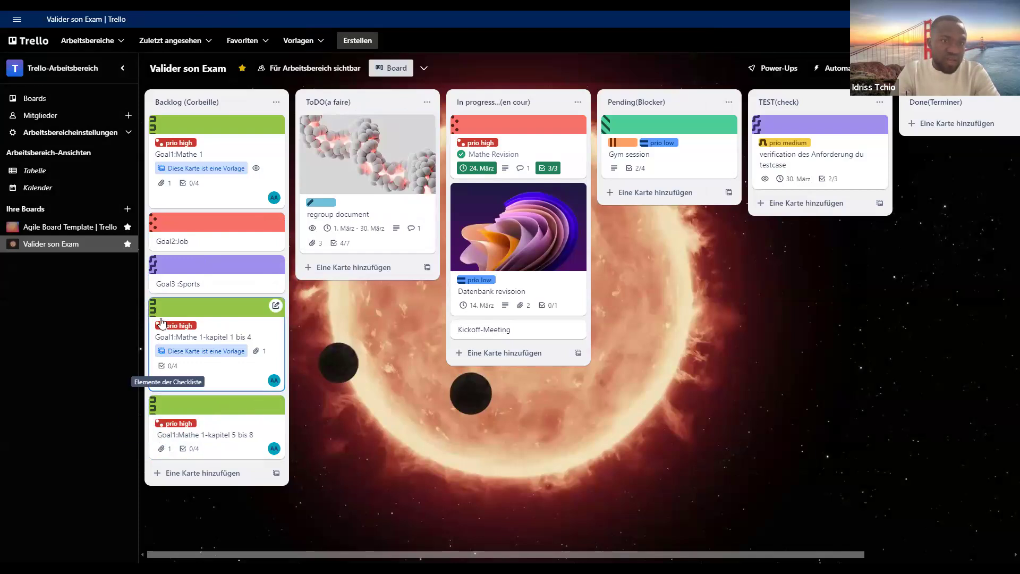
- Turn the Goal1:Mathe 1-kapitel 1 bis 4 template back into a regular card and close it
left_click(192, 308)
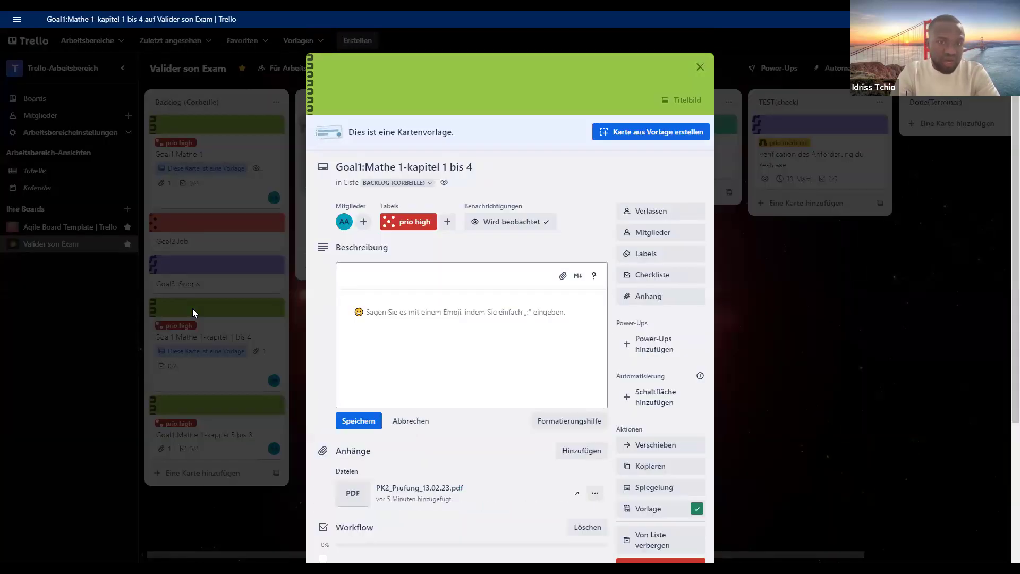
left_click(695, 511)
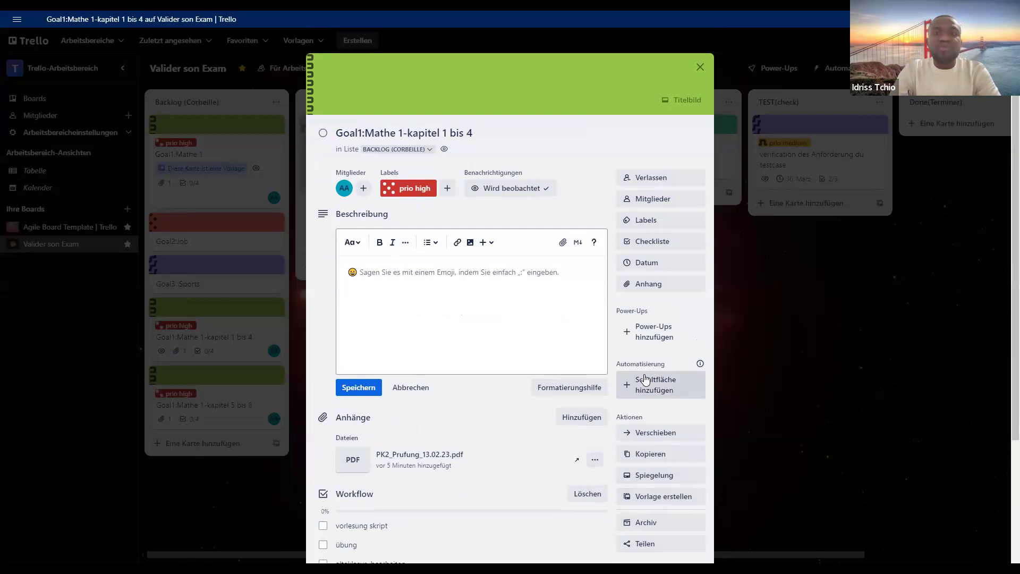
left_click(733, 324)
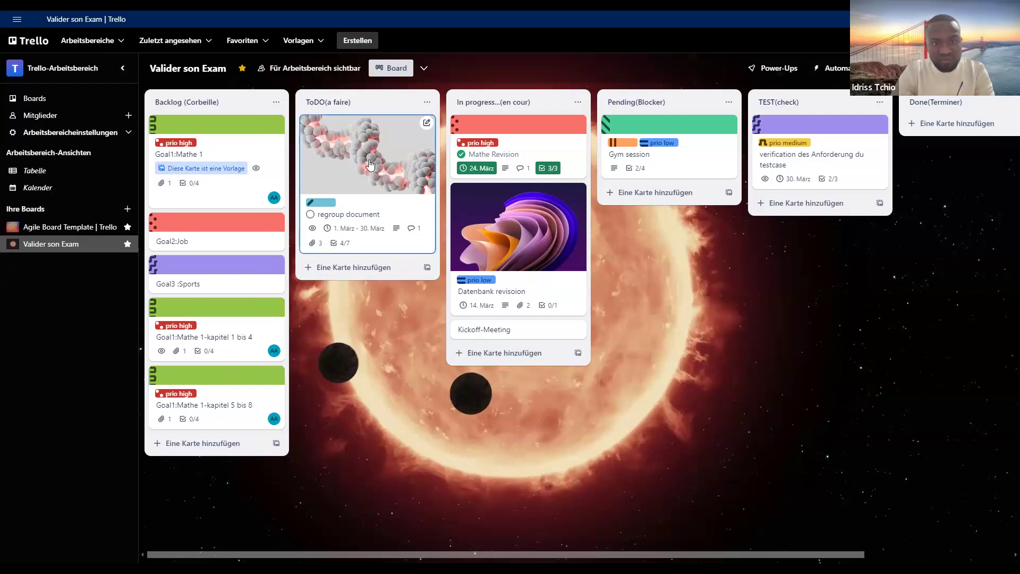
left_click(430, 106)
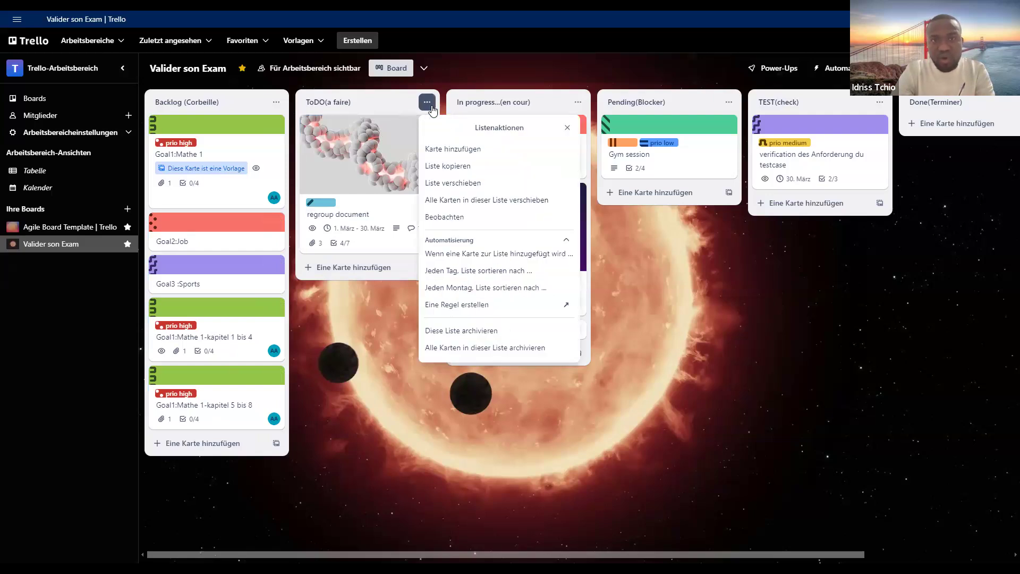
left_click(382, 326)
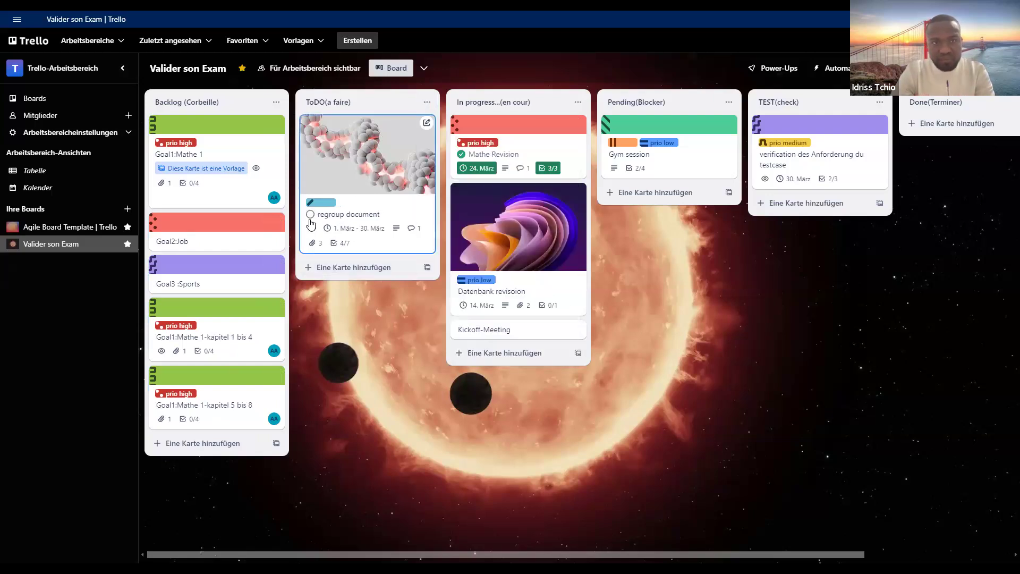
- Mark the regroup document card in the ToDO(a faire) list as complete and archive it
left_click(311, 215)
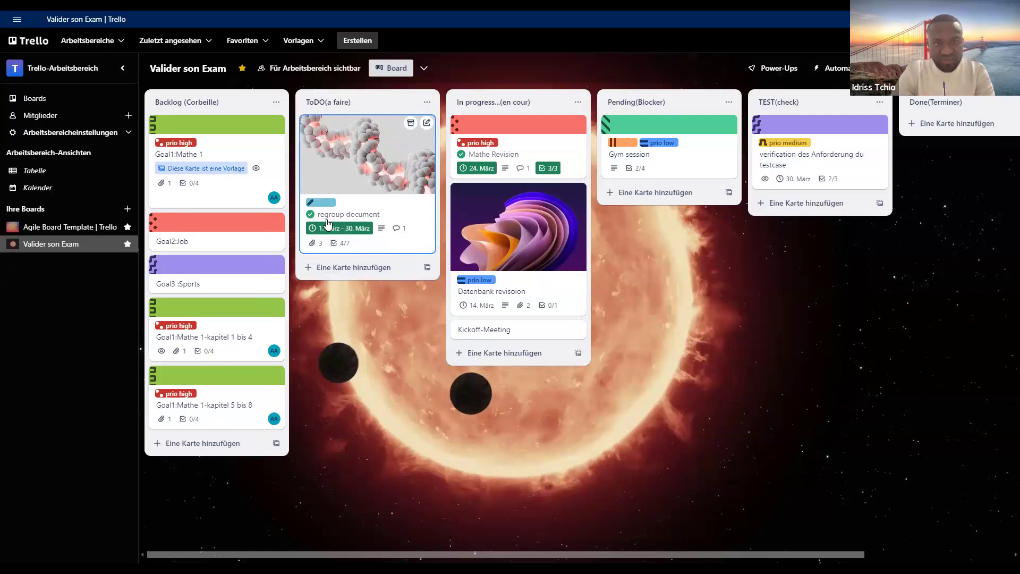
left_click(428, 124)
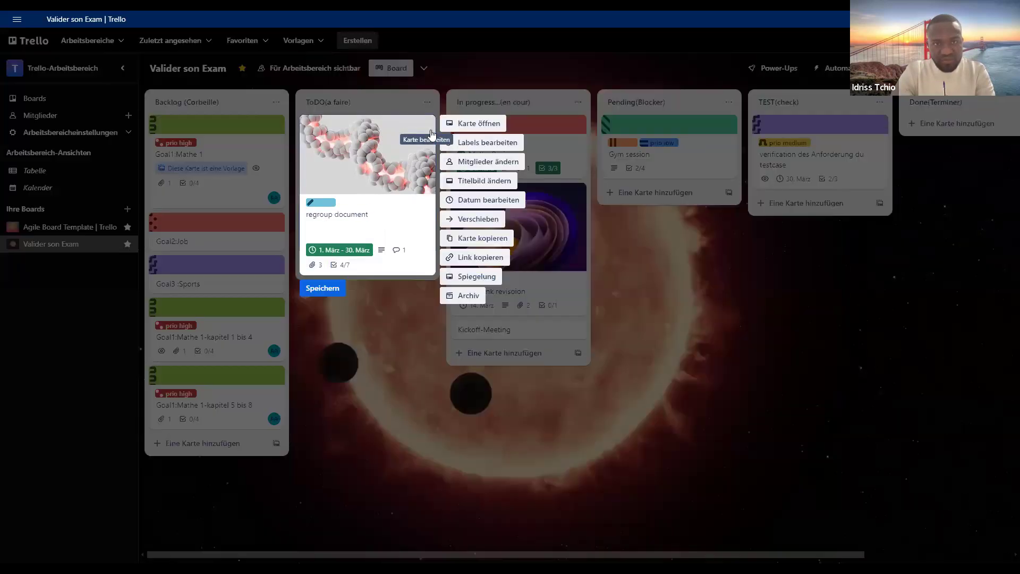
left_click(462, 295)
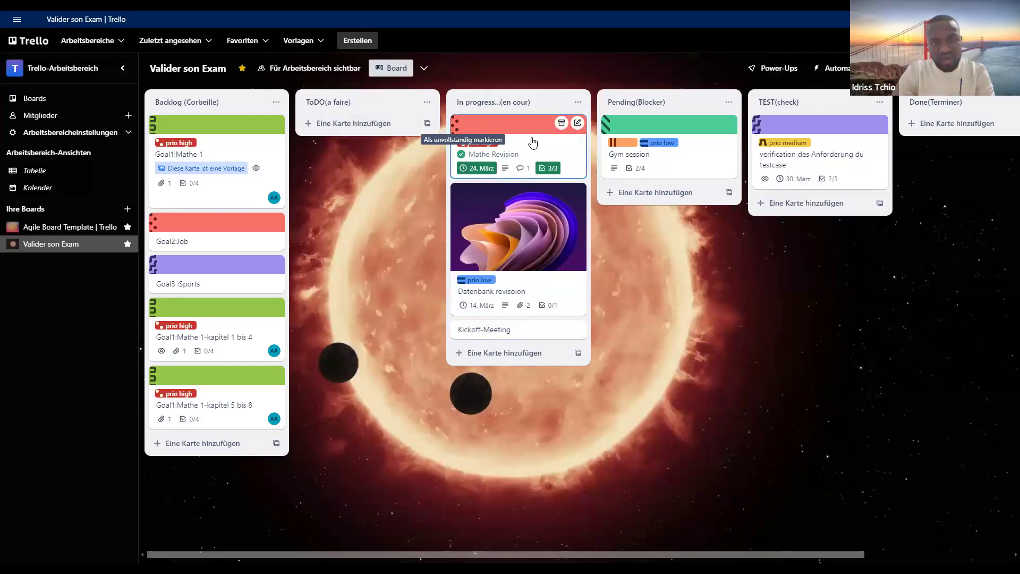
- Archive the Mathe Revision and Datenbank revisoion cards from the In progress...(en cour) list
left_click(578, 124)
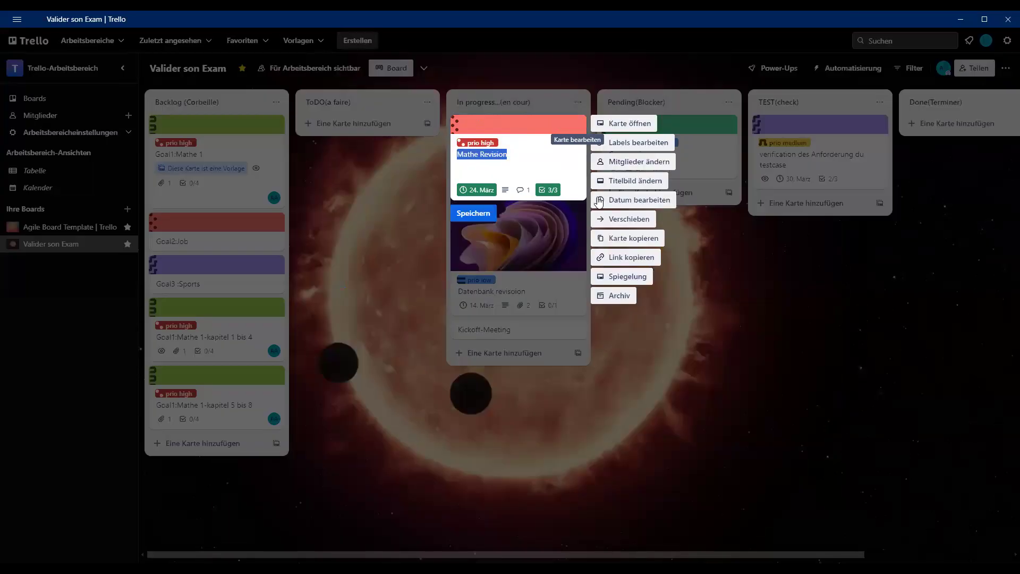
left_click(612, 296)
mouse_move(579, 124)
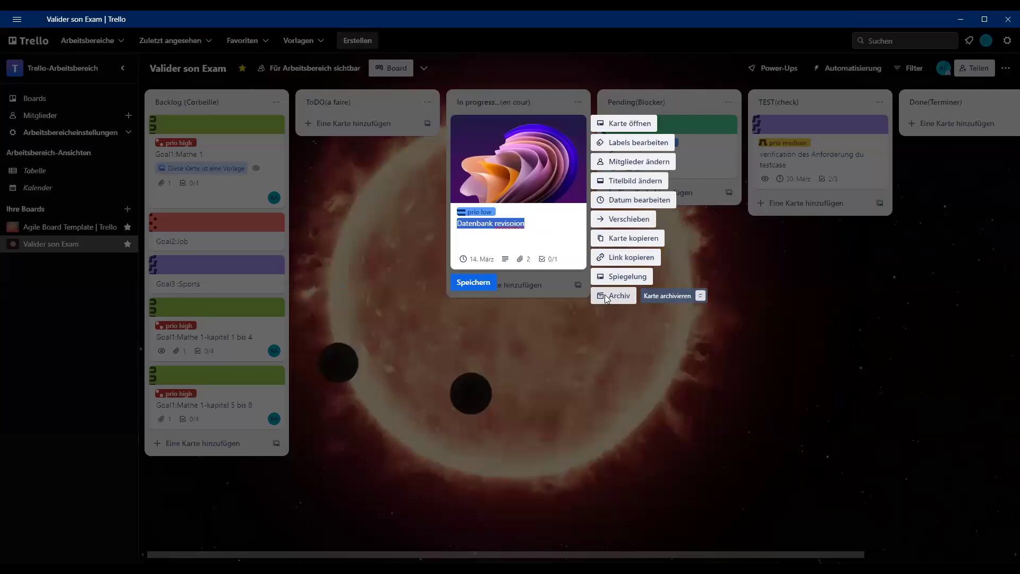
left_click(605, 293)
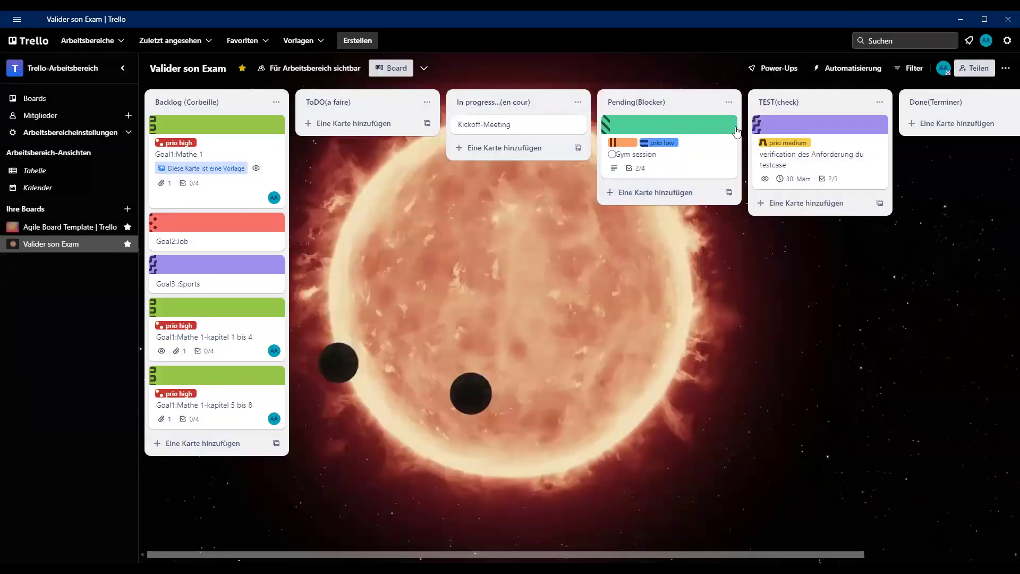
- Archive the Gym session card in Pending(Blocker) and the verification des Anforderung du testcase card in TEST(check)
left_click(728, 123)
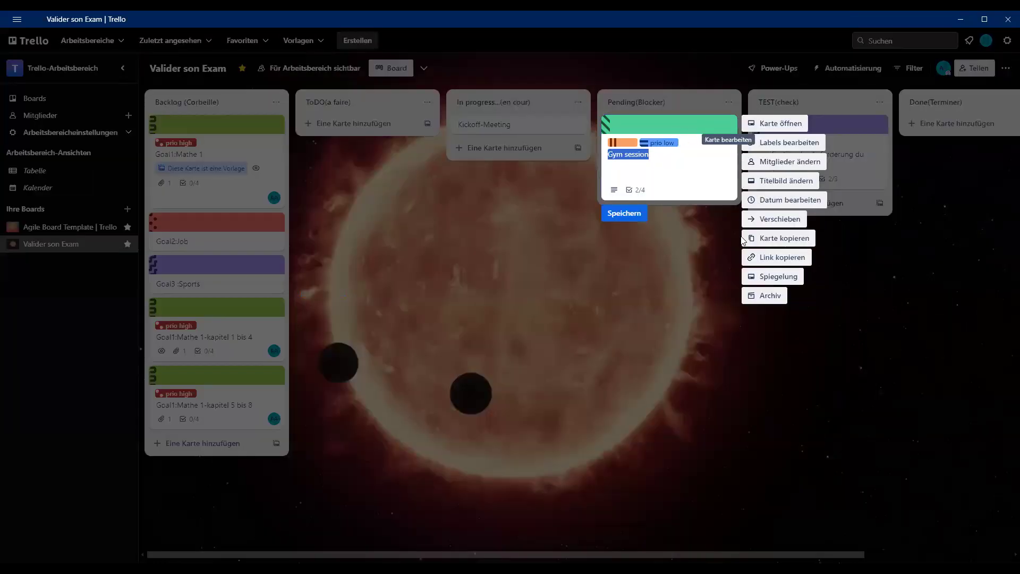
left_click(759, 295)
left_click(878, 122)
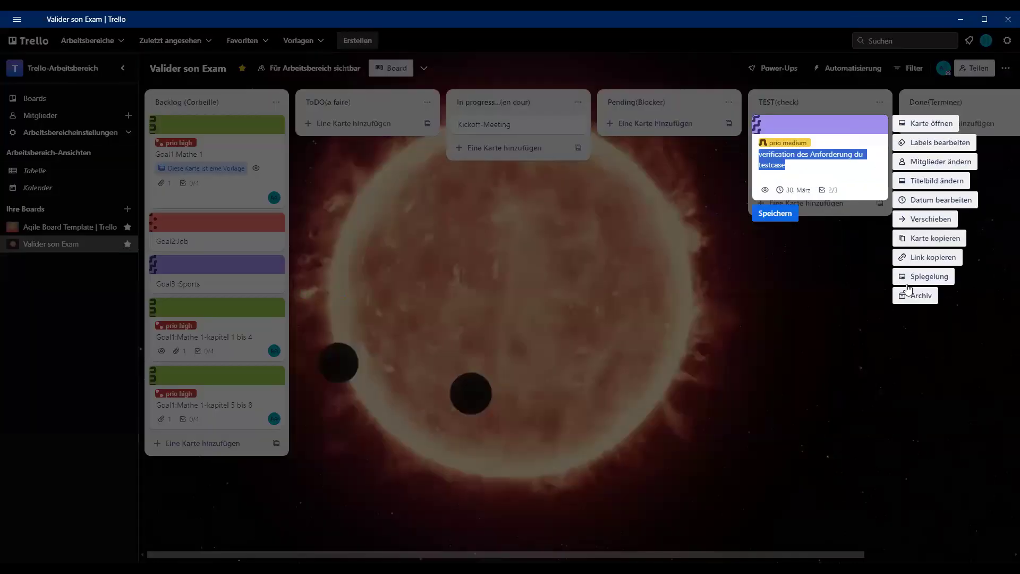
left_click(910, 295)
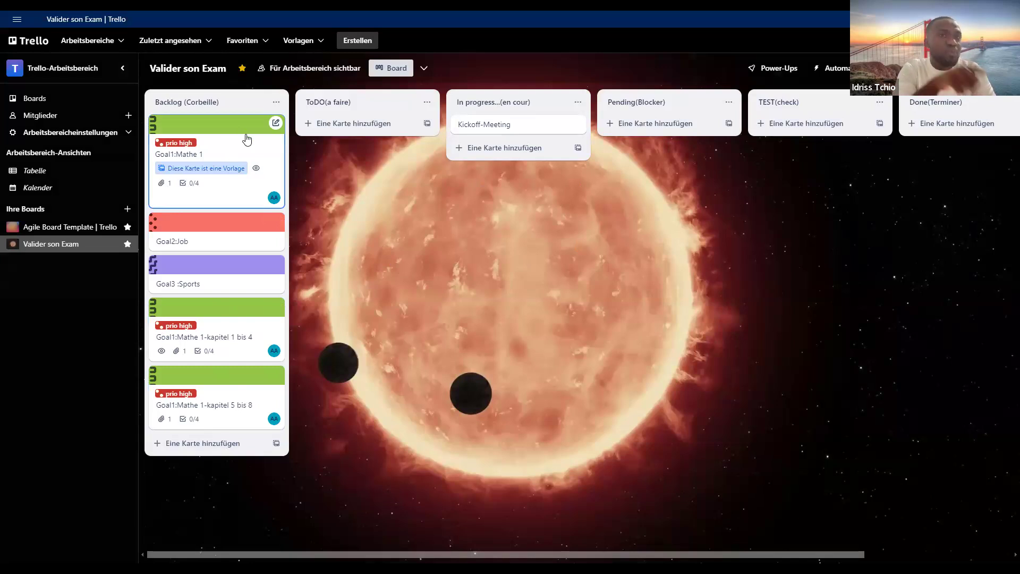
- Keep the Goal1:Mathe 1 template in the Backlog and move the Goal1:Mathe 1-kapitel 1 bis 4 card to the ToDO(a faire) list
left_click_drag(339, 137, 340, 138)
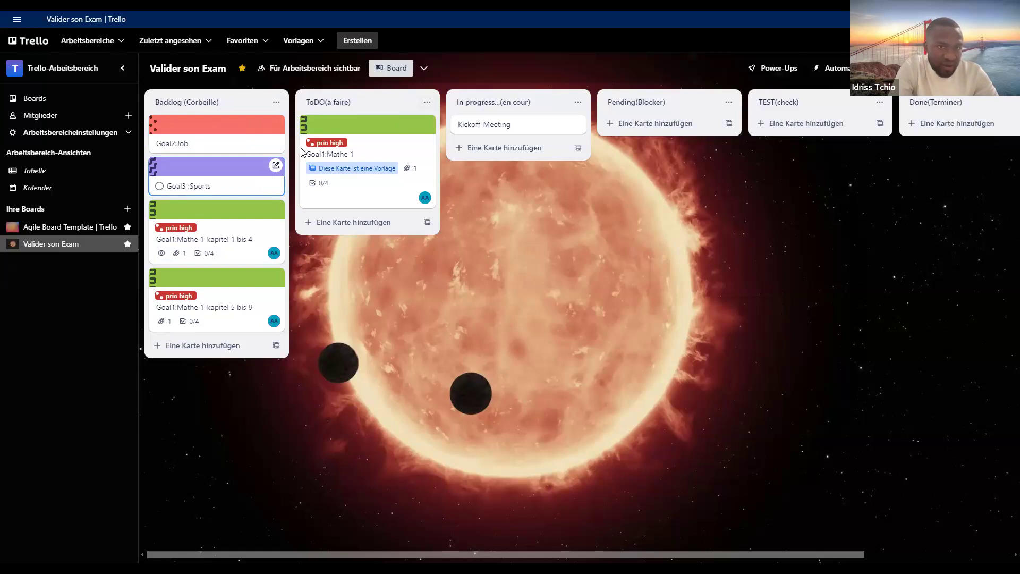
left_click_drag(385, 132, 230, 152)
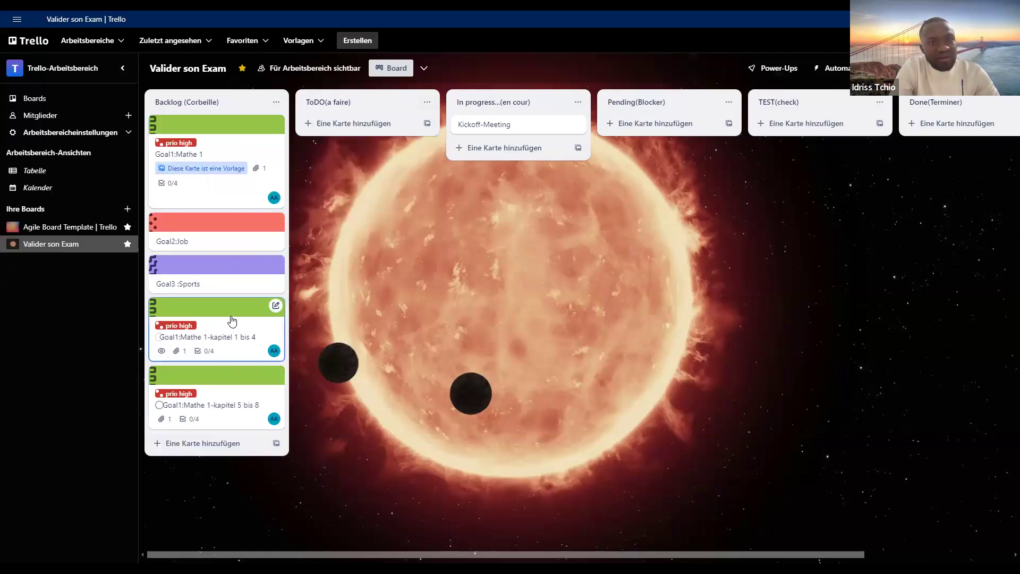
left_click_drag(372, 132, 343, 243)
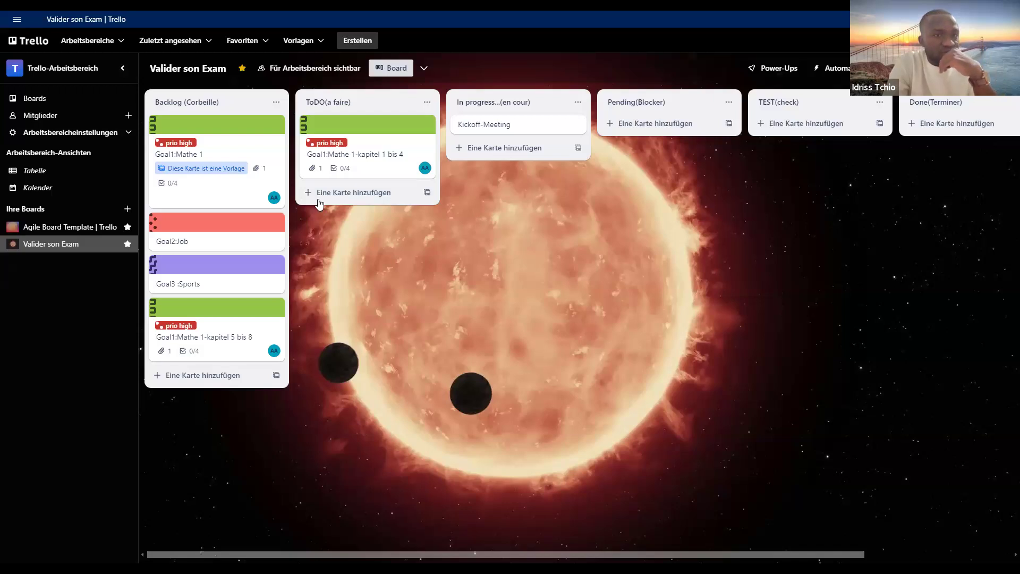
- Review the available actions on the Goal1:Mathe 1 template card and return to the board
left_click(256, 172)
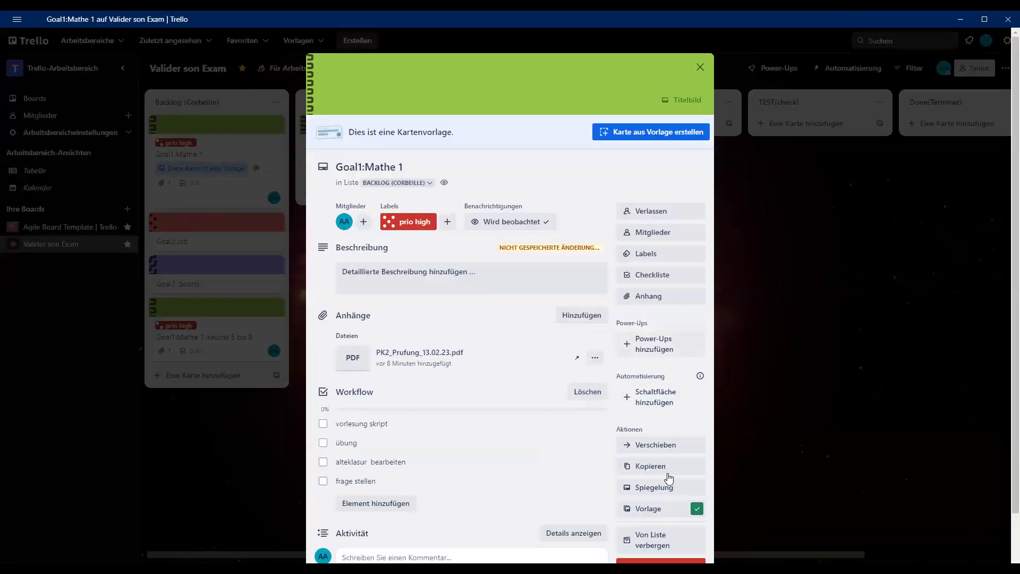
scroll(668, 418, "down", 1)
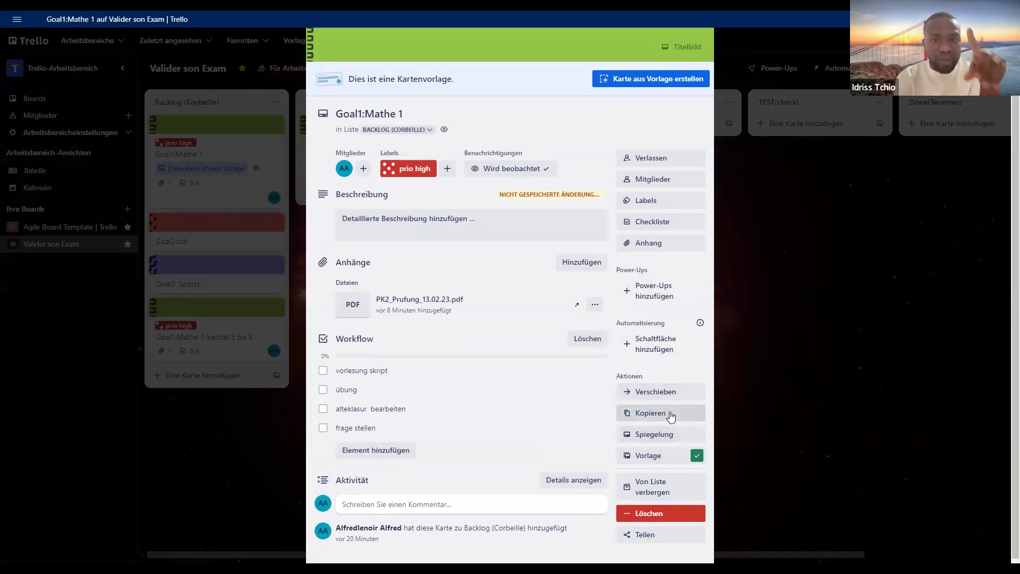
left_click(902, 299)
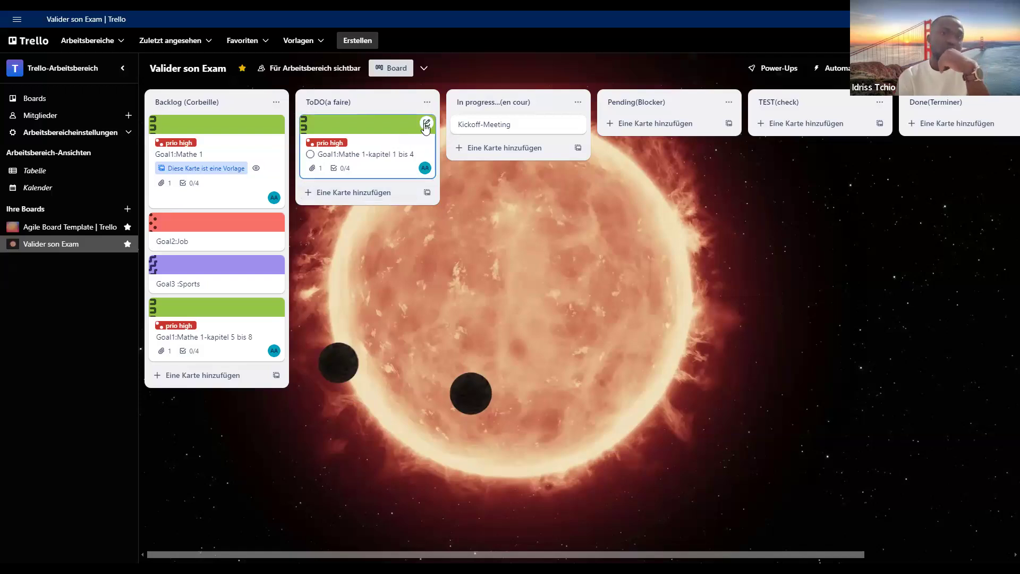
- Copy the Goal1:Mathe 1-kapitel 1 bis 4 card within ToDO(a faire) as "Goal1: Eprog-kapitel 1 bis 4"
left_click(426, 125)
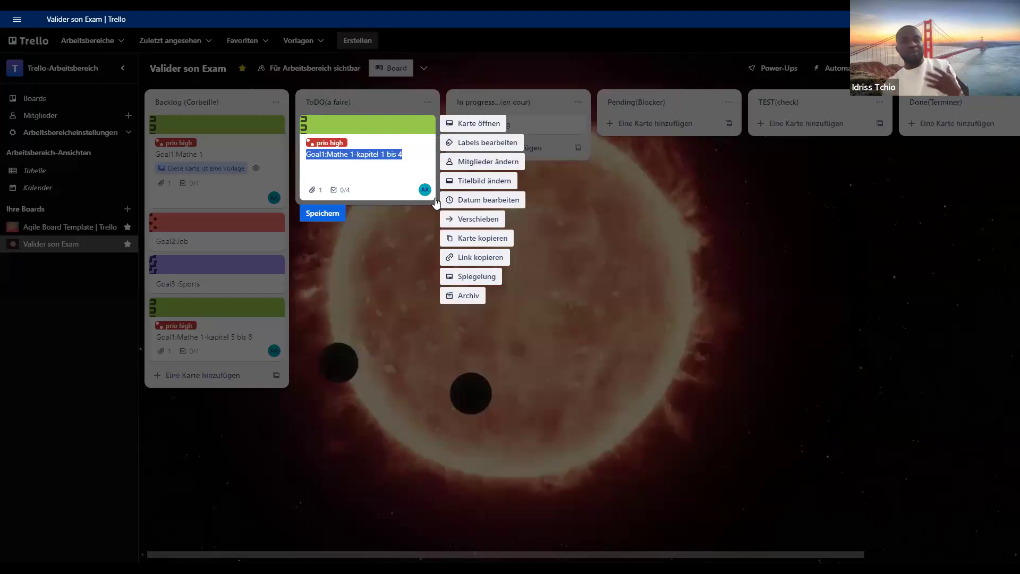
left_click(454, 238)
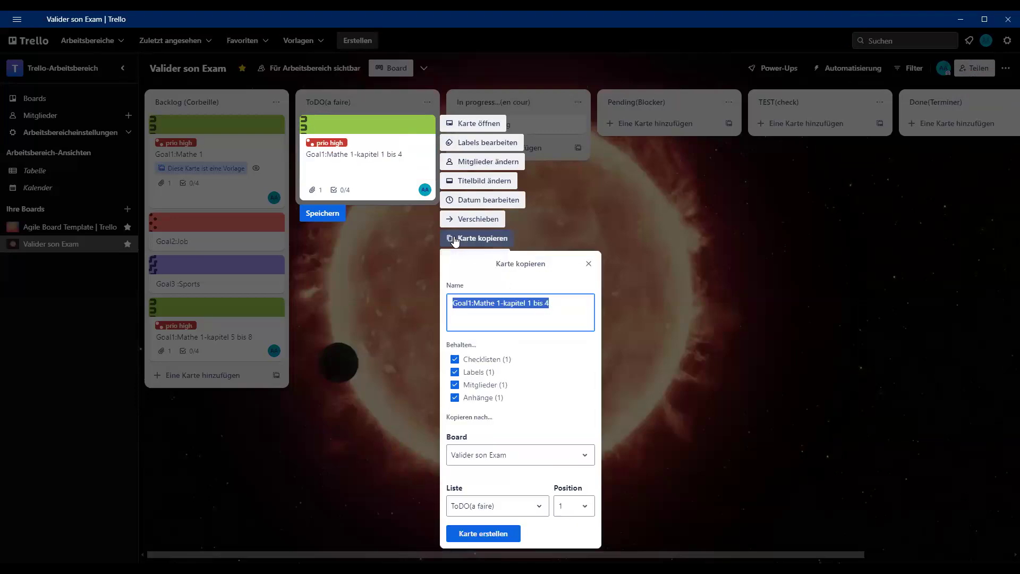
left_click(554, 305)
double_click(549, 303)
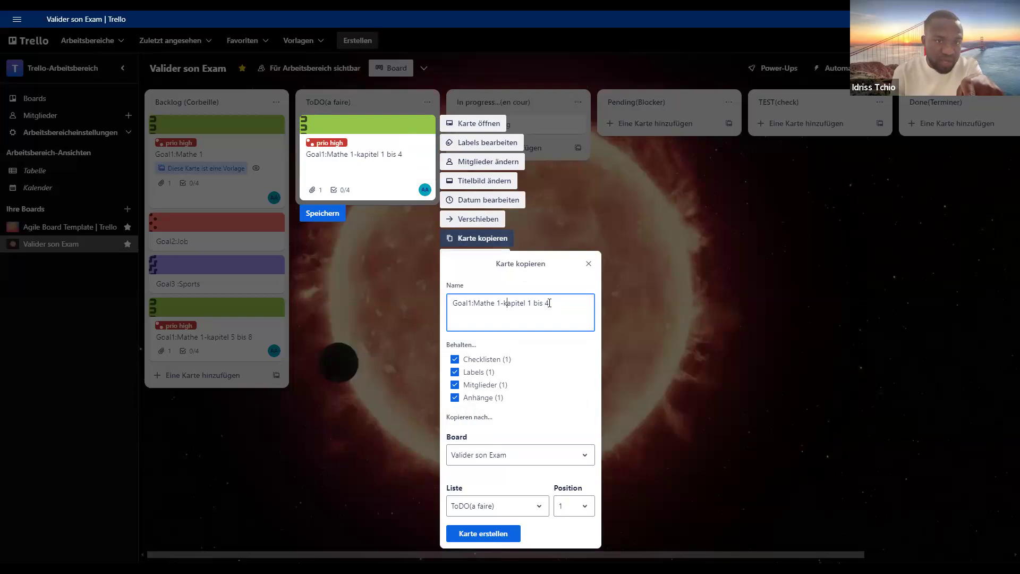
key("BackSpace")
key("BackSpace")
key("BackSpace")
key("BackSpace")
key("BackSpace")
key("BackSpace")
key("BackSpace")
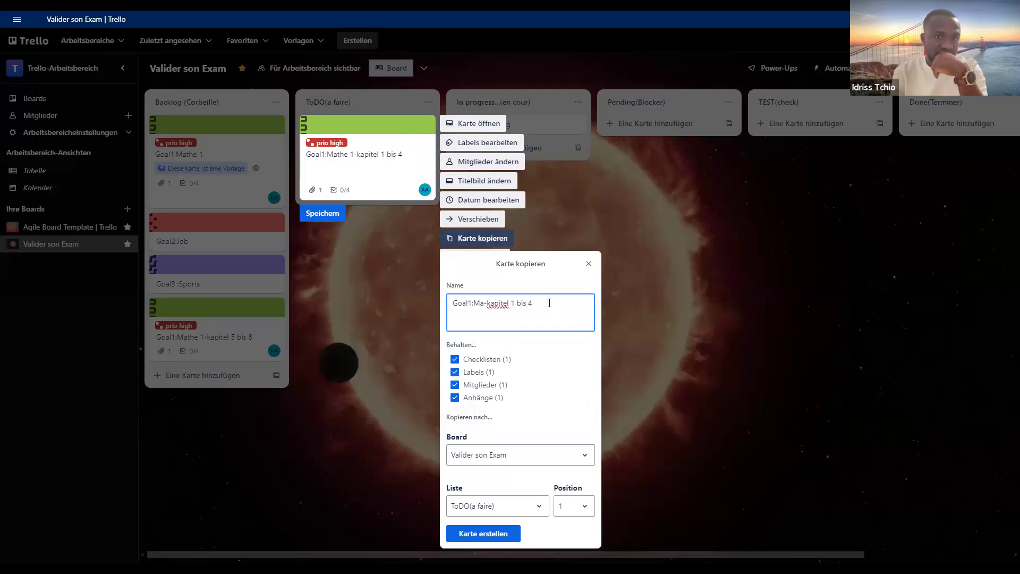
key("BackSpace")
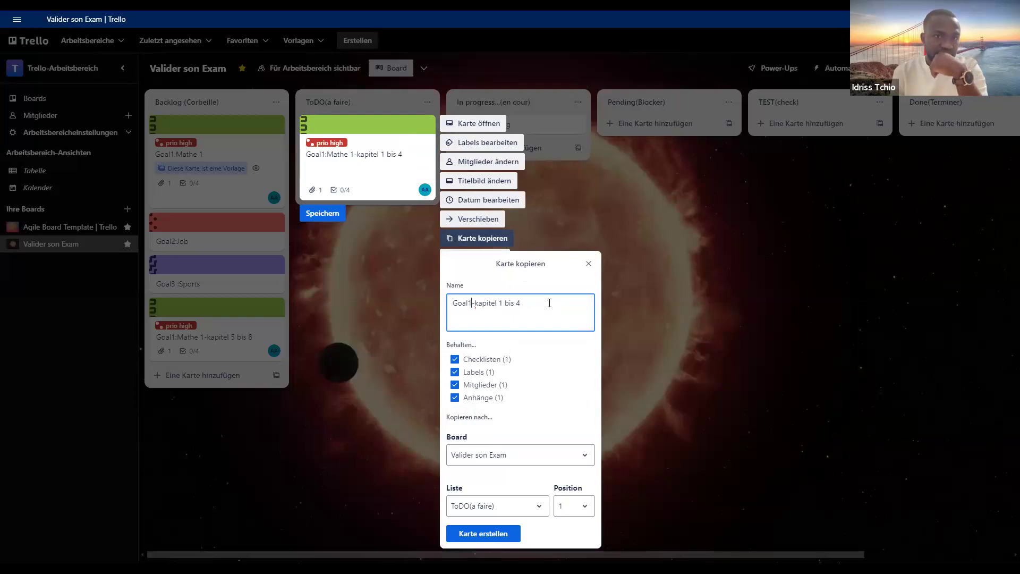
type(": E")
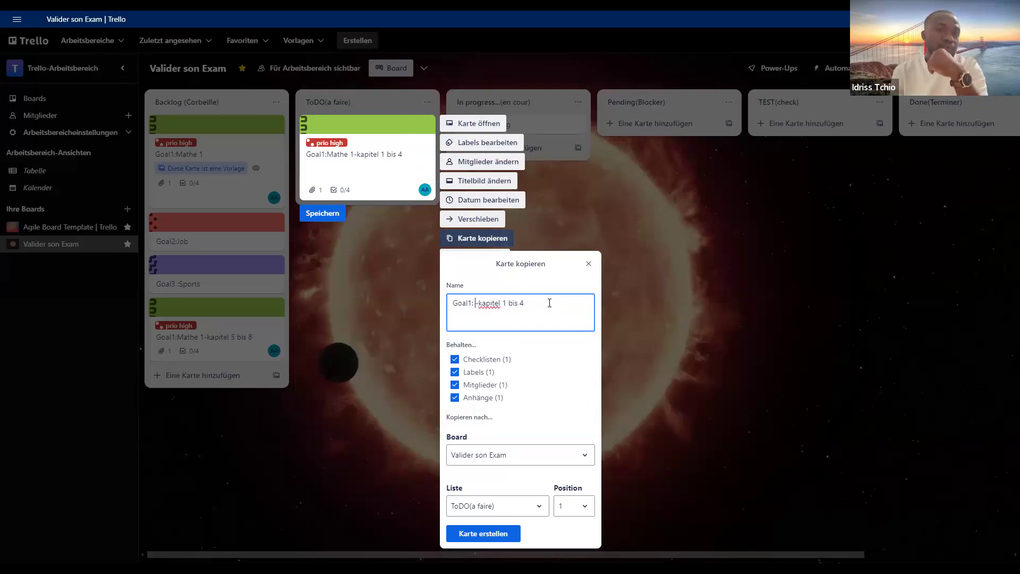
type("prog")
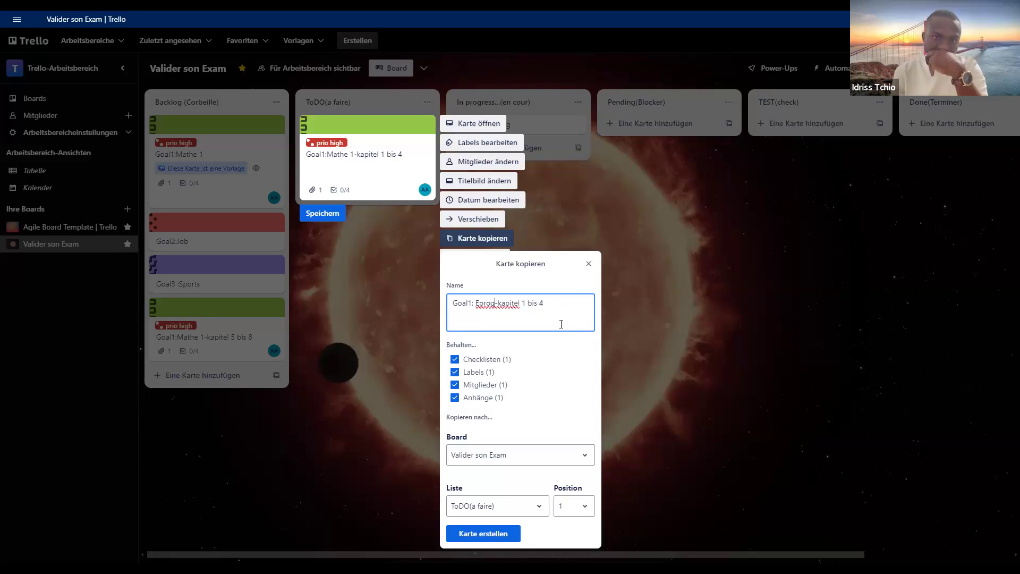
left_click(497, 533)
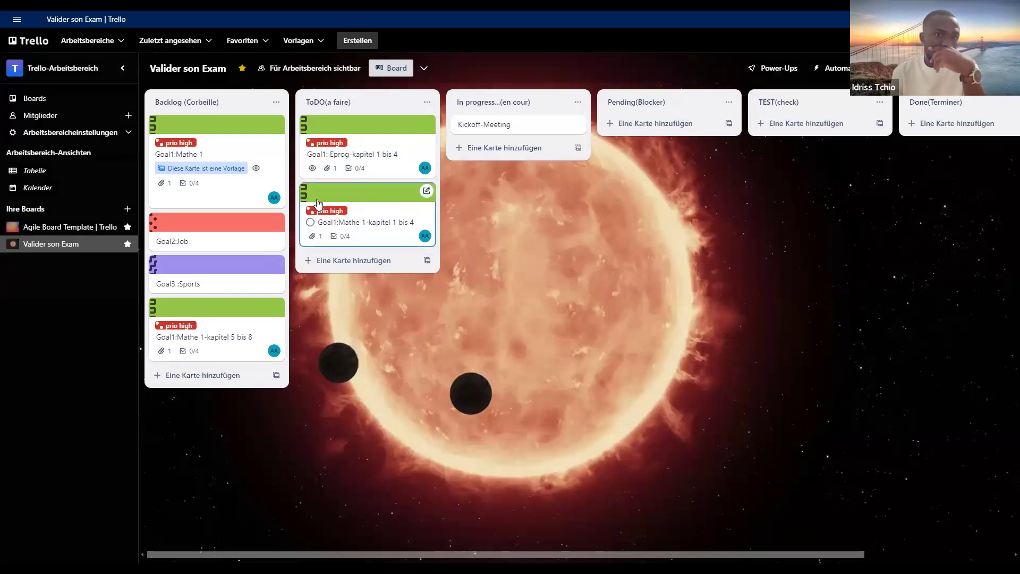
- Copy the Goal1:Mathe 1-kapitel 1 bis 4 card as "Goal1:Eprog-kapitel 4 bis 8" and move the copy into the Backlog below the Goal1:Mathe 1 template
left_click(428, 197)
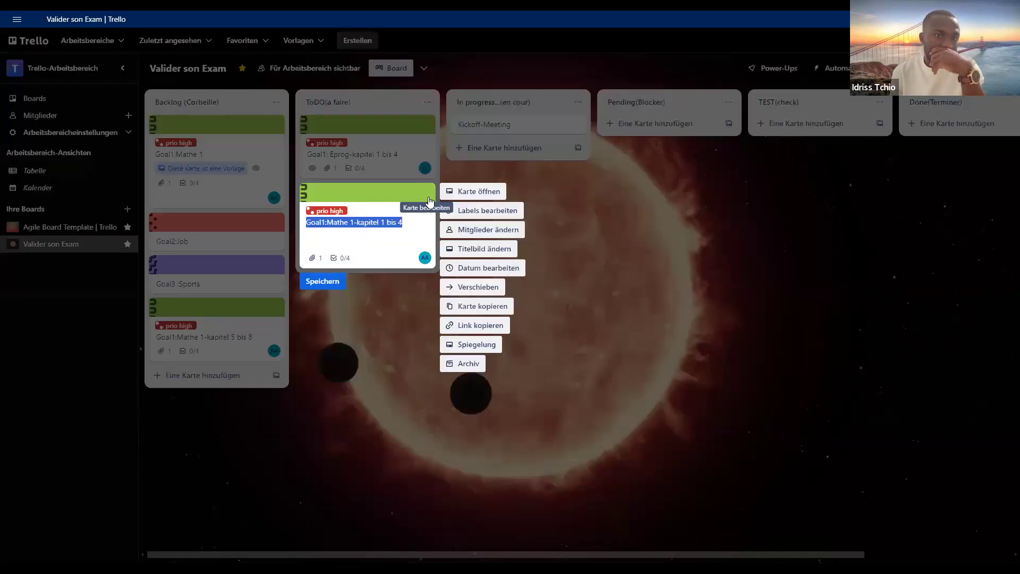
left_click(467, 307)
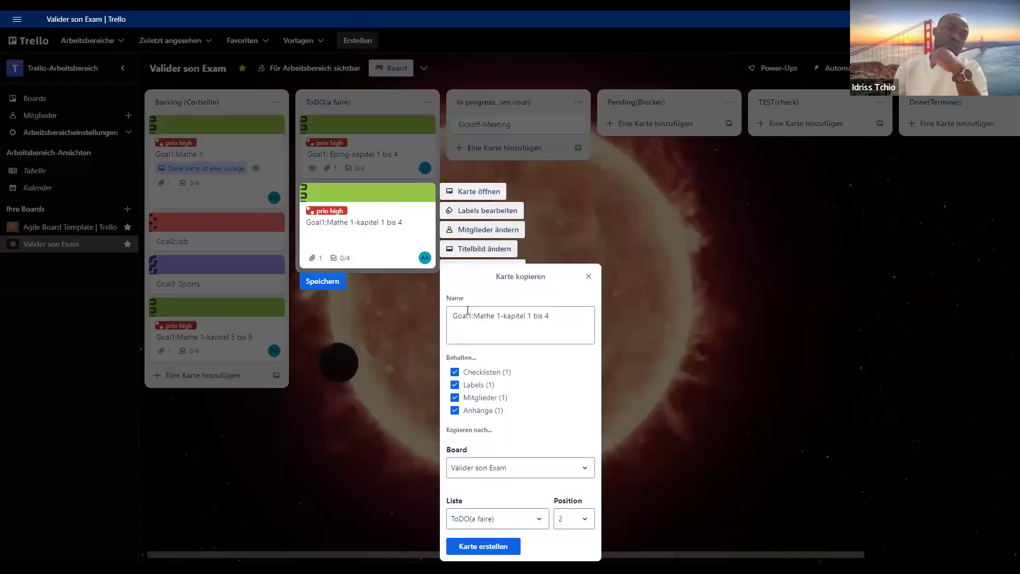
left_click(498, 321)
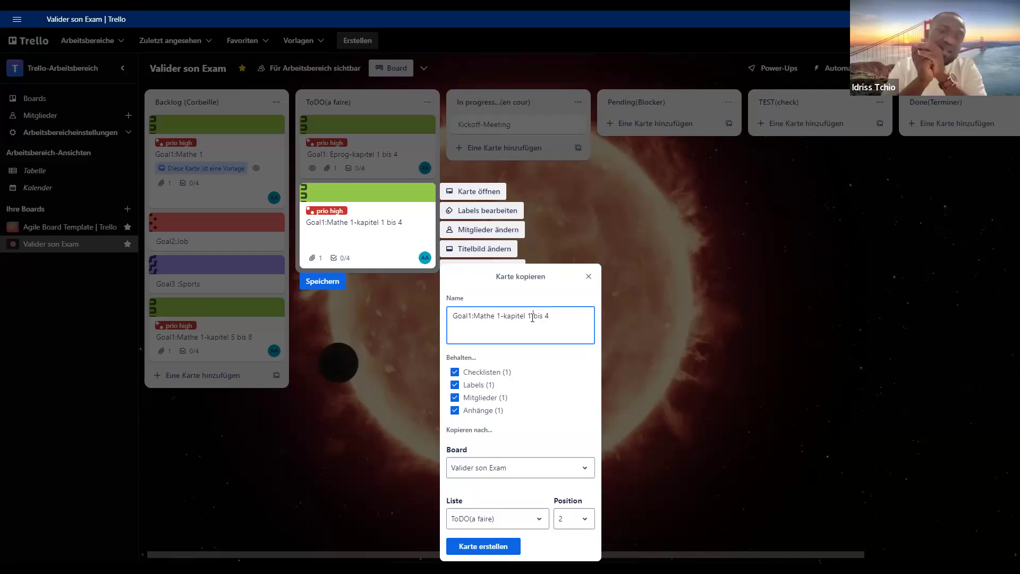
key("BackSpace")
type("4")
type("8")
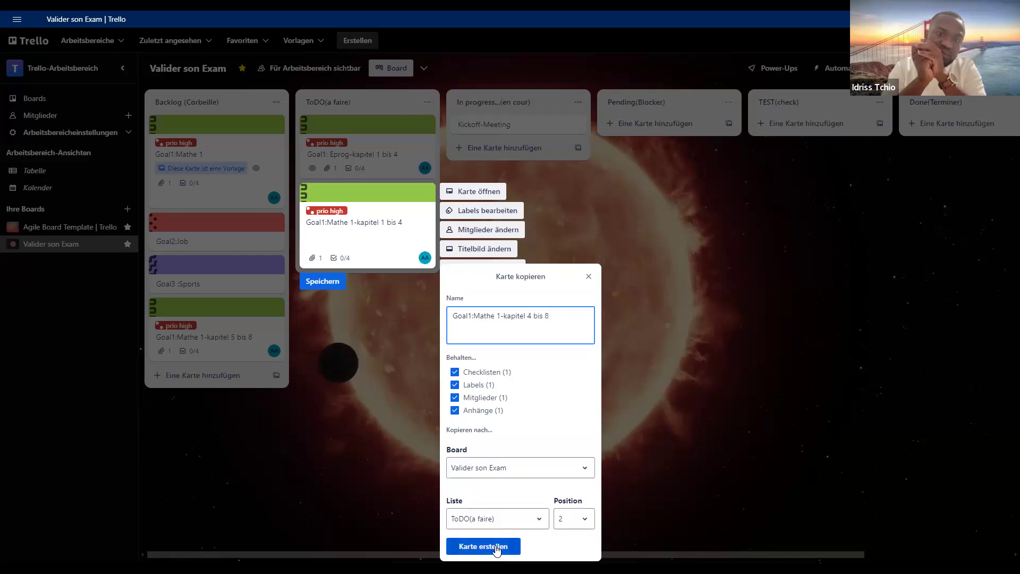
left_click_drag(501, 316, 473, 319)
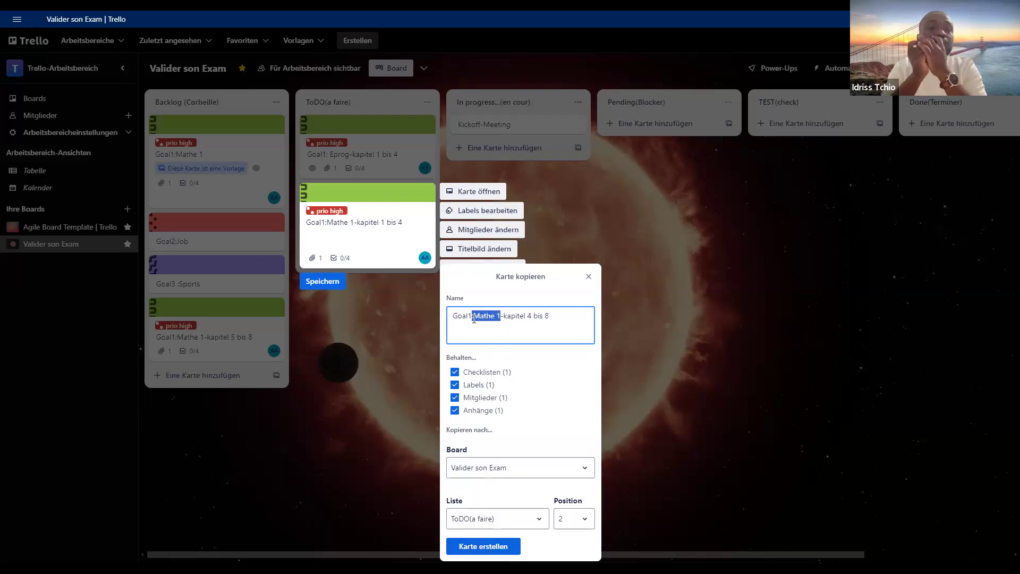
key("BackSpace")
type("Eprog")
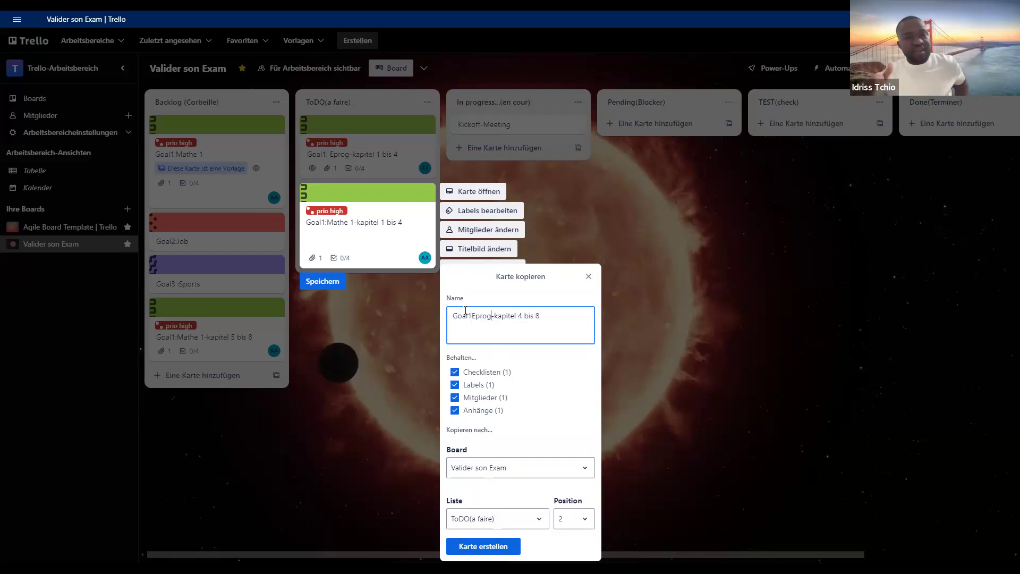
left_click(472, 318)
type(":")
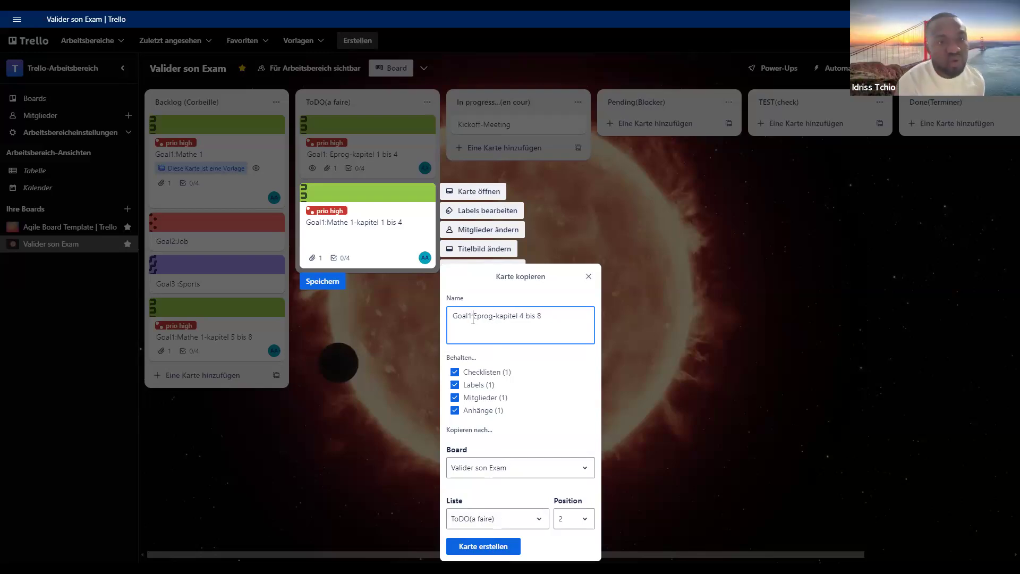
left_click(488, 546)
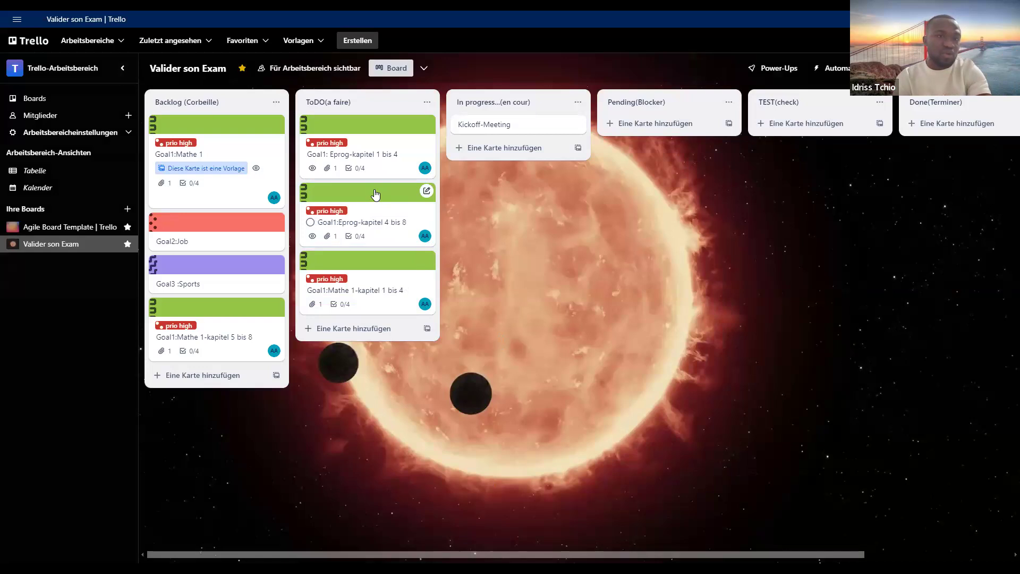
left_click_drag(212, 211, 260, 240)
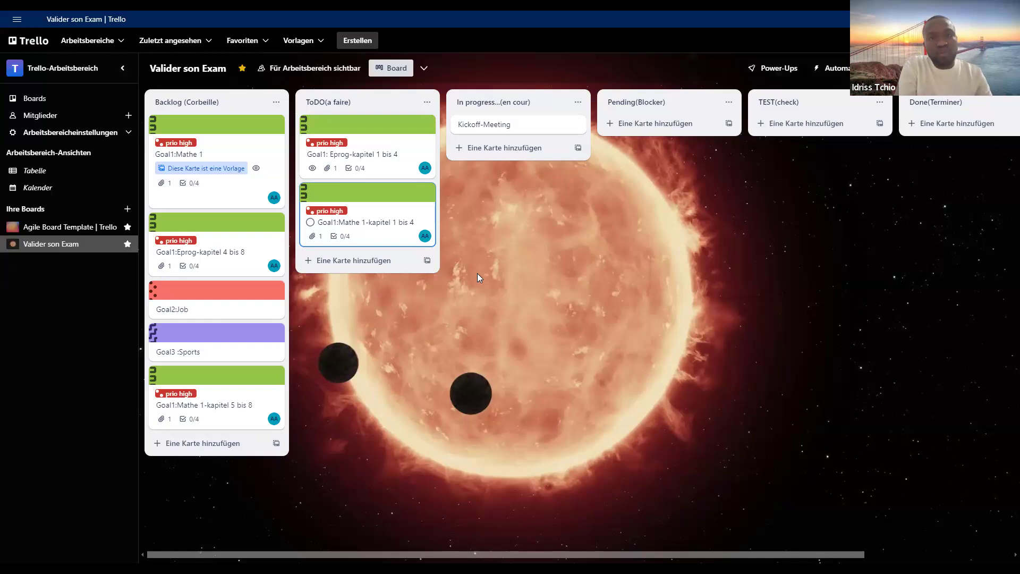
- Open the Goal2:Job card in the Backlog and rename it "Goal2:Umzughelfer in Essen"
left_click(243, 311)
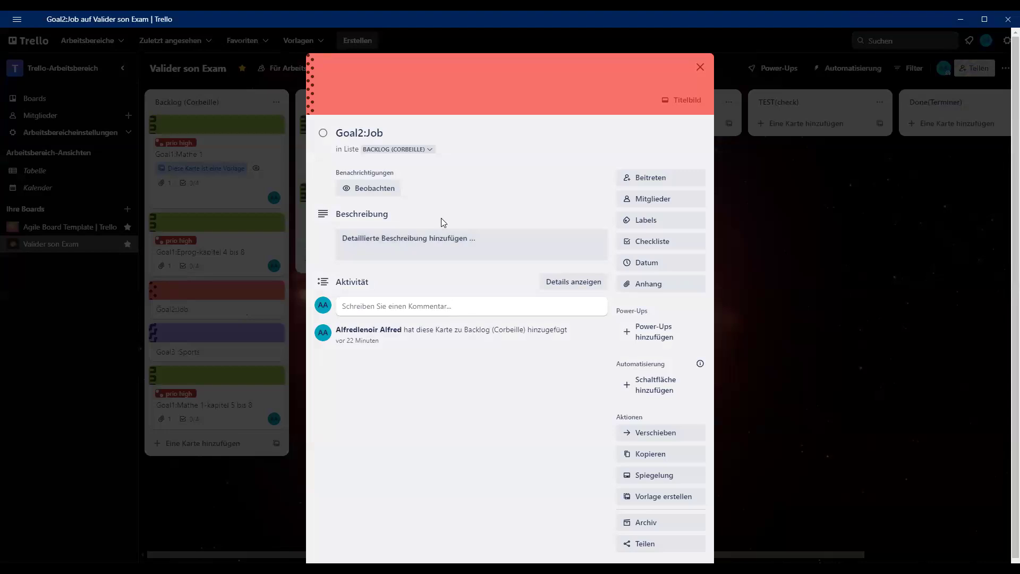
left_click(428, 248)
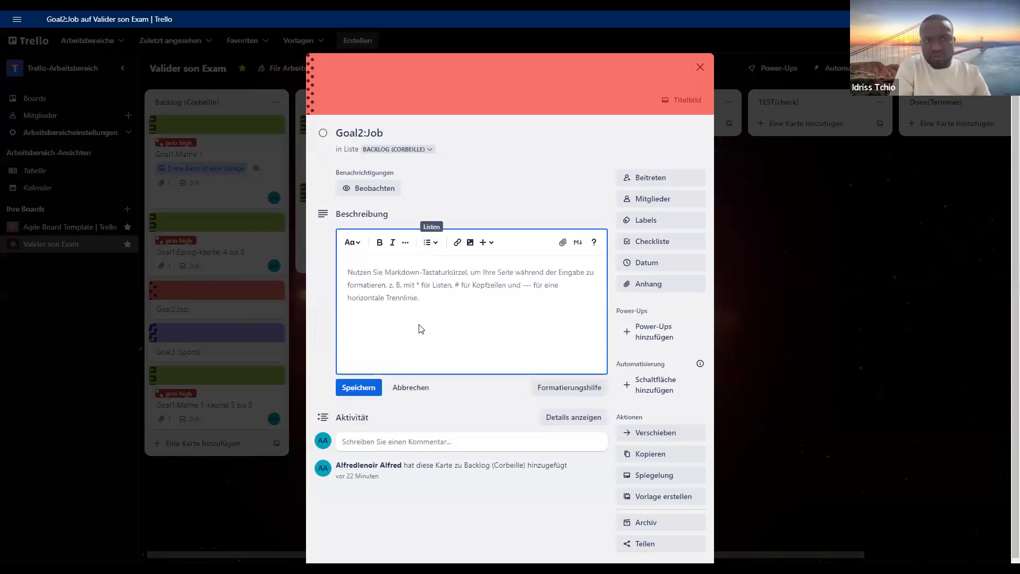
left_click(411, 387)
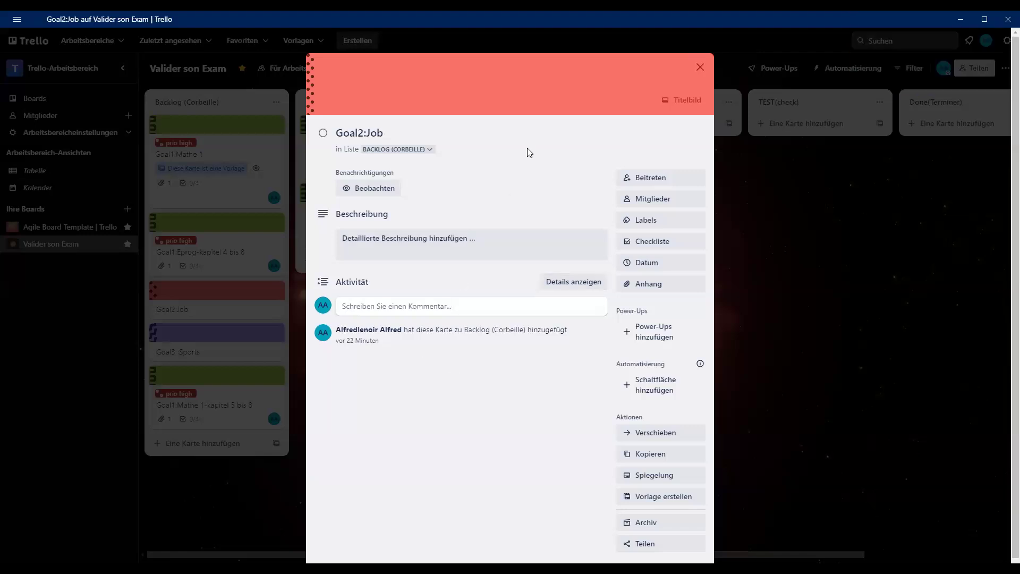
left_click(475, 245)
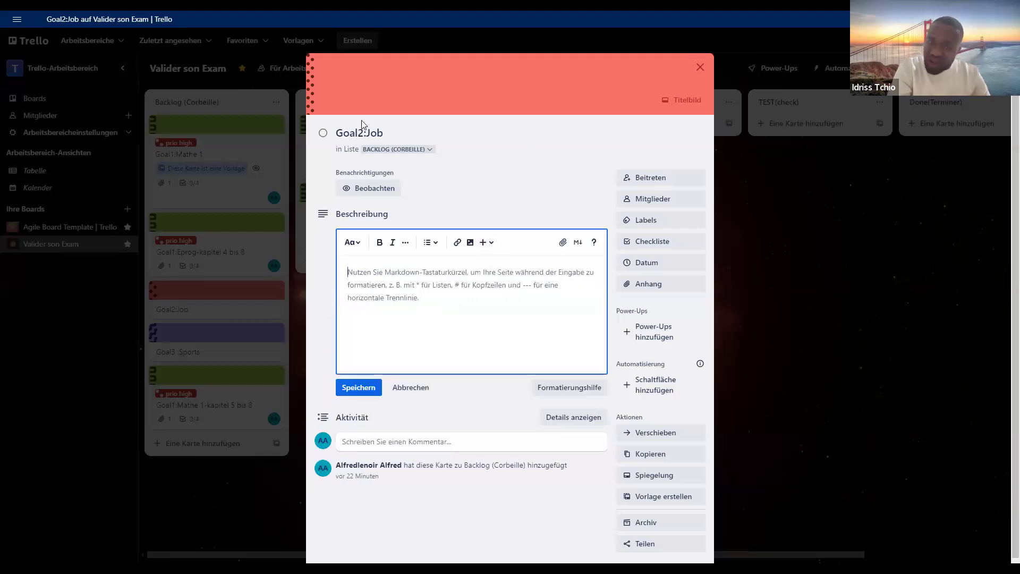
left_click(379, 133)
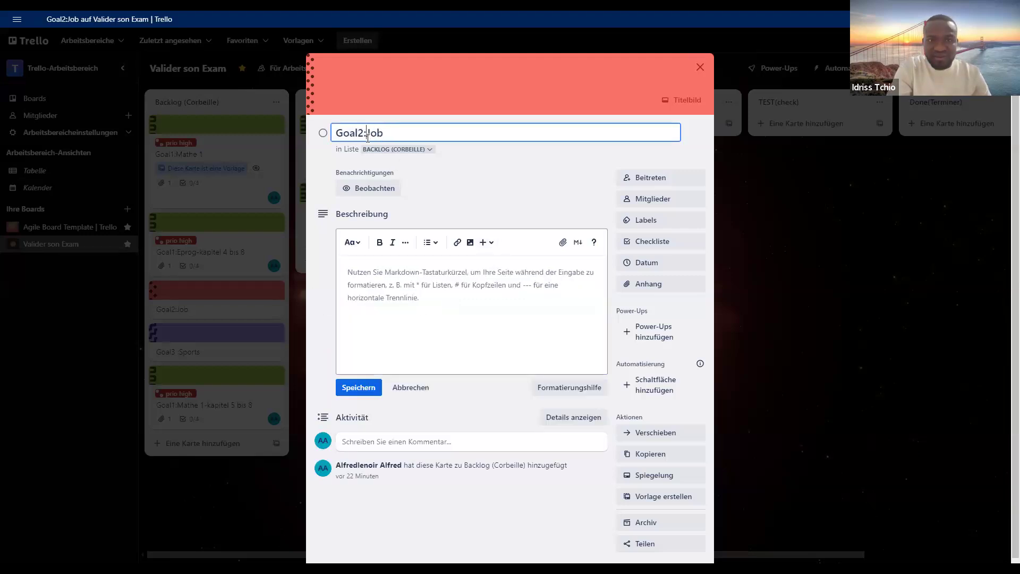
type("Um")
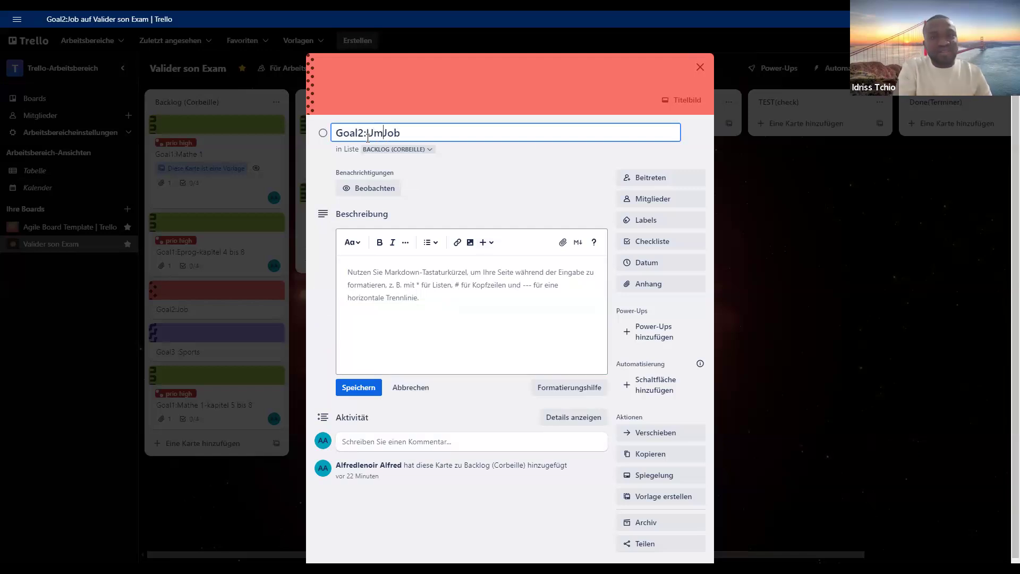
type("y")
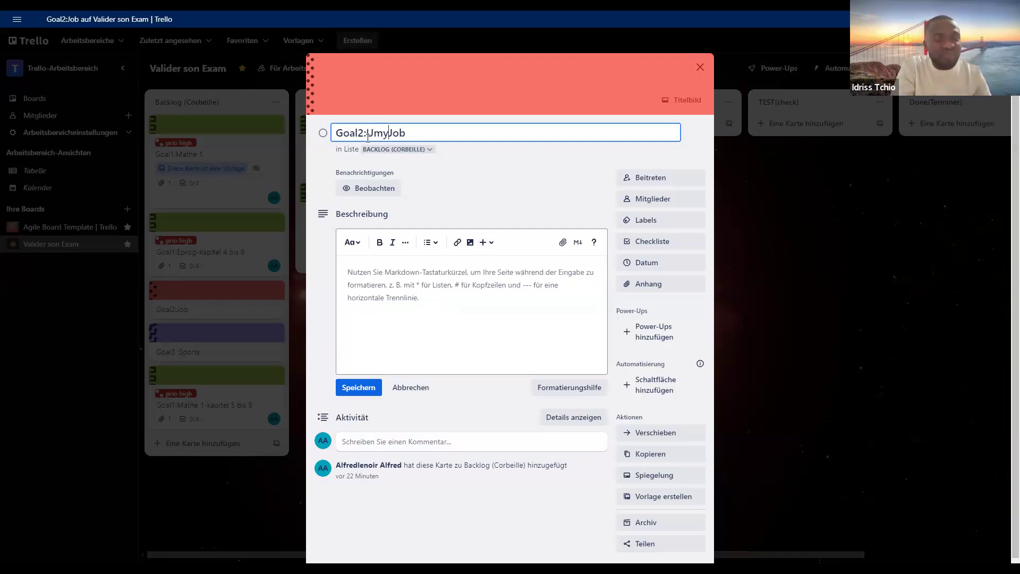
key("BackSpace")
type("zu")
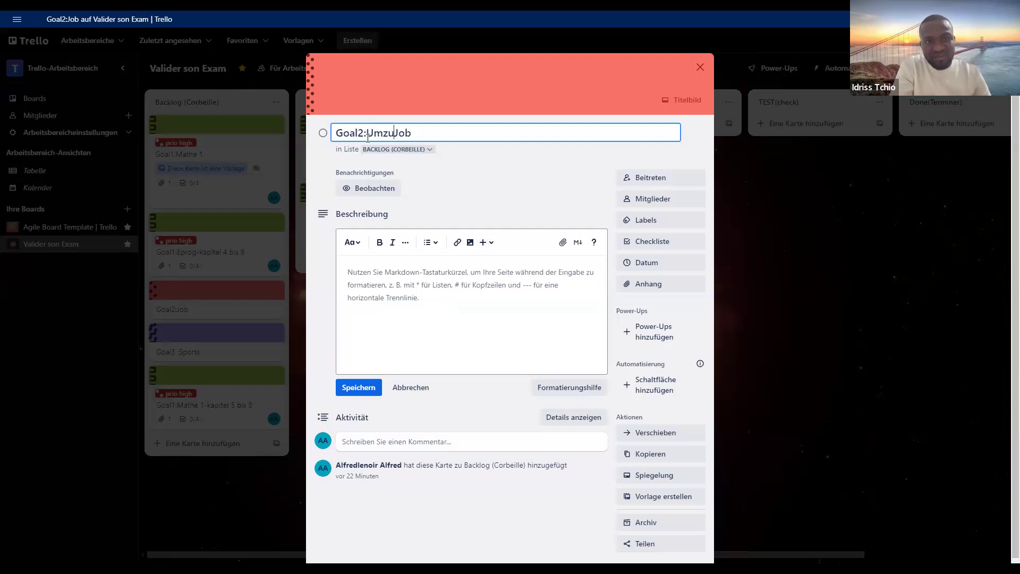
type("g")
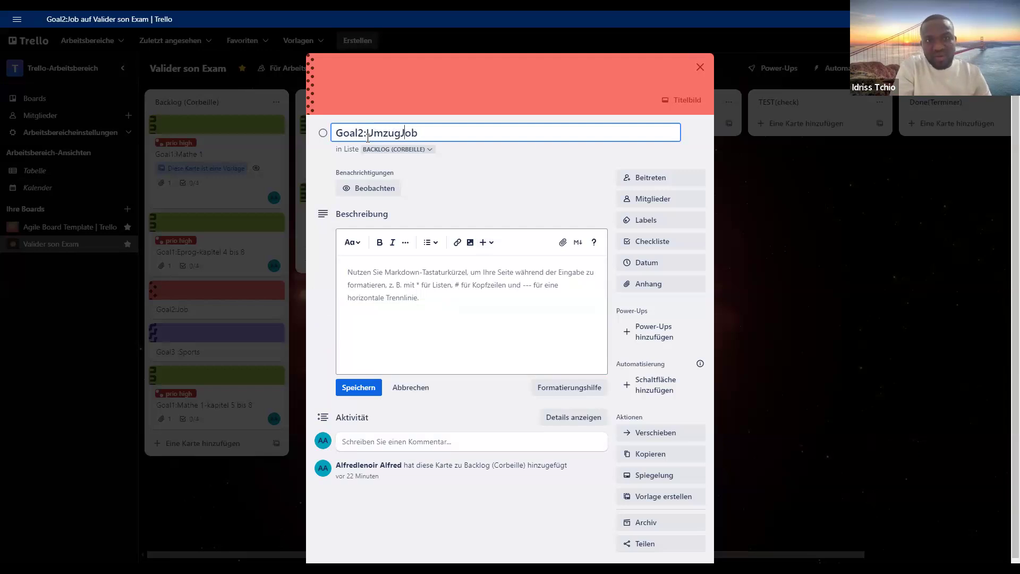
key("Delete")
key("Delete")
key("Delete")
type("helfer i")
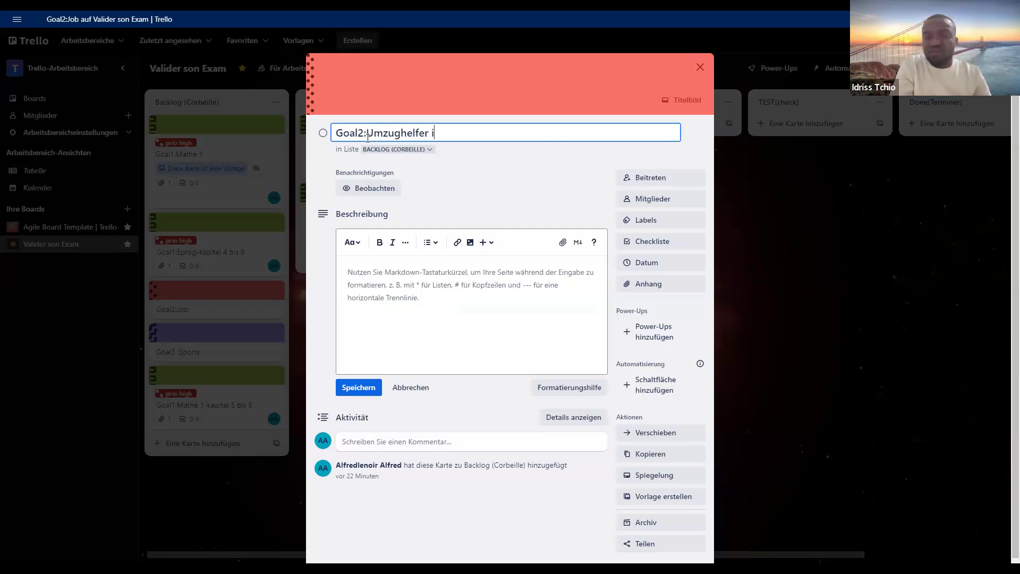
type("n Essen")
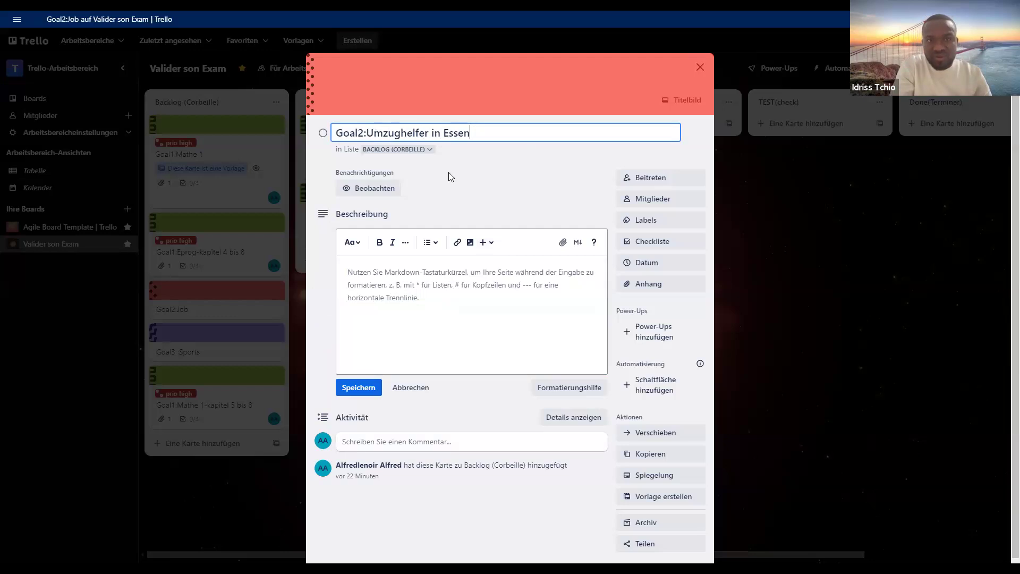
key("Return")
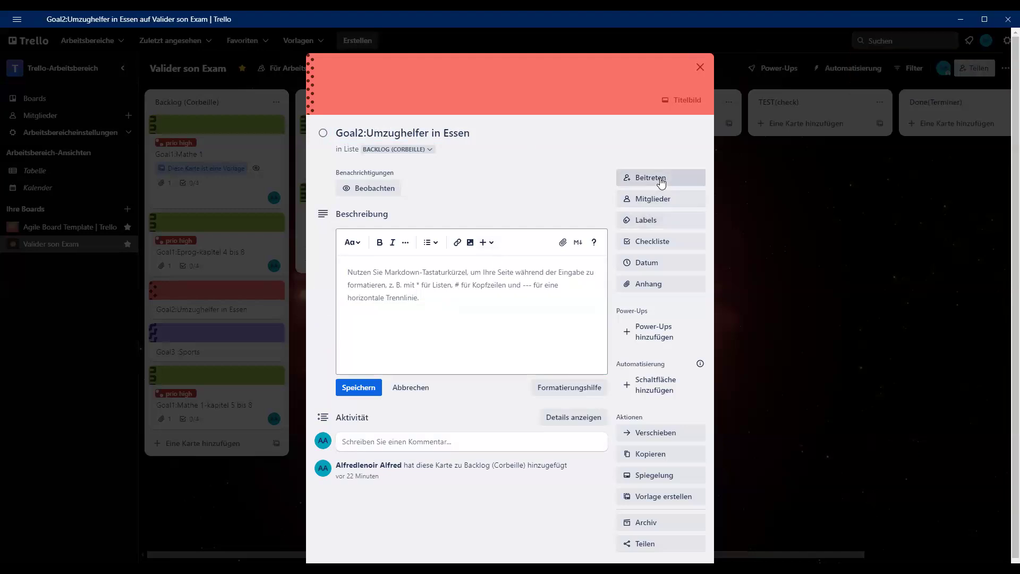
- Join the Goal2:Umzughelfer in Essen card as a member and assign it the prio medium label
key("s")
key("space")
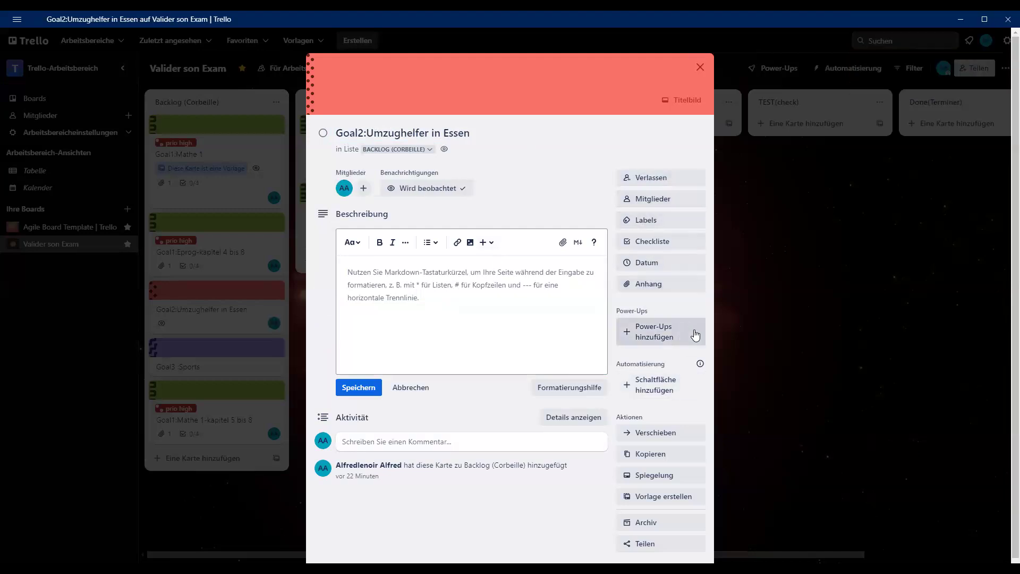
left_click(670, 224)
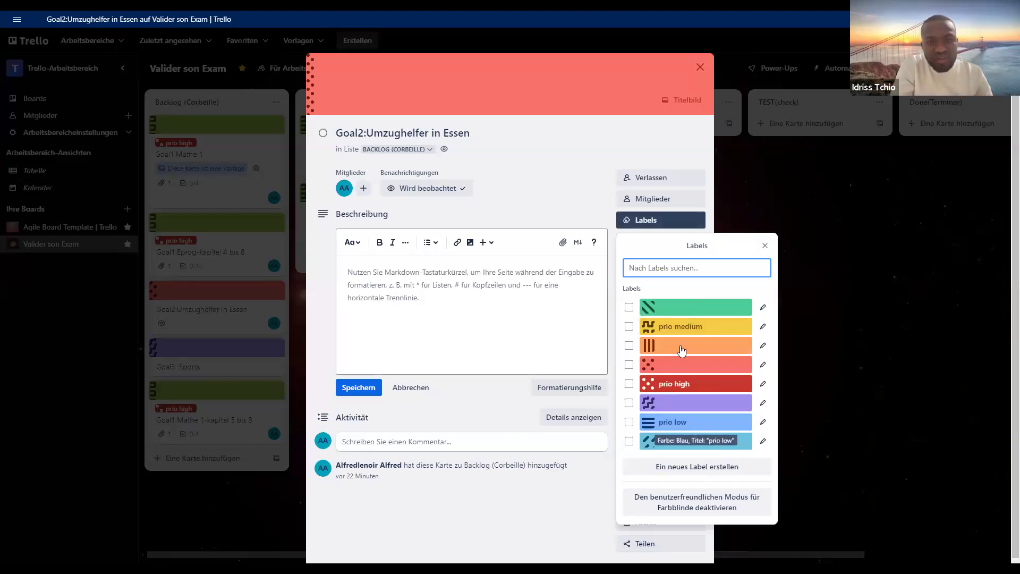
left_click(684, 330)
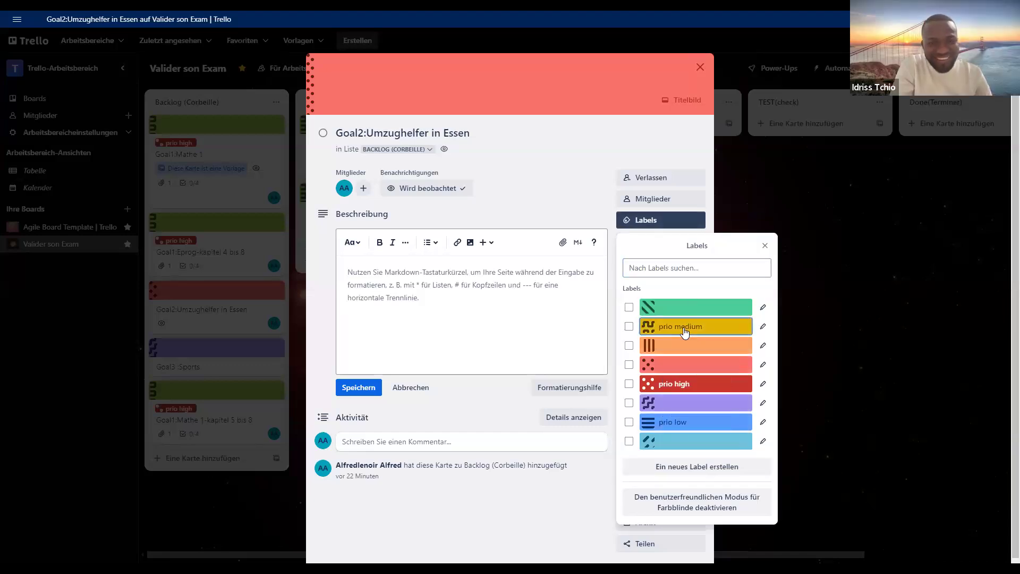
key("Escape")
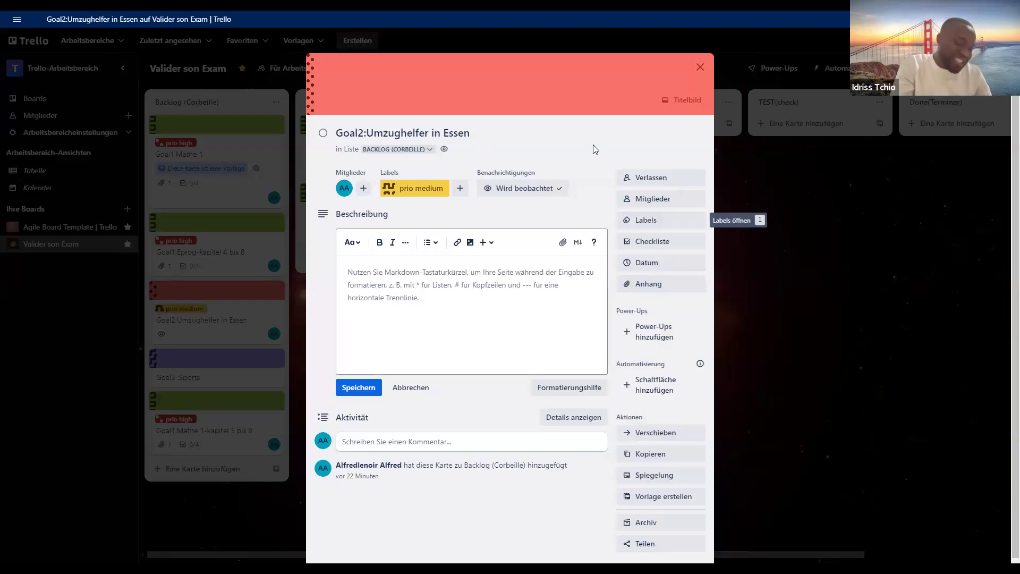
- Add a checklist titled "Checkliste" to the Umzughelfer card with the first item "Kunde anrufen"
left_click(635, 242)
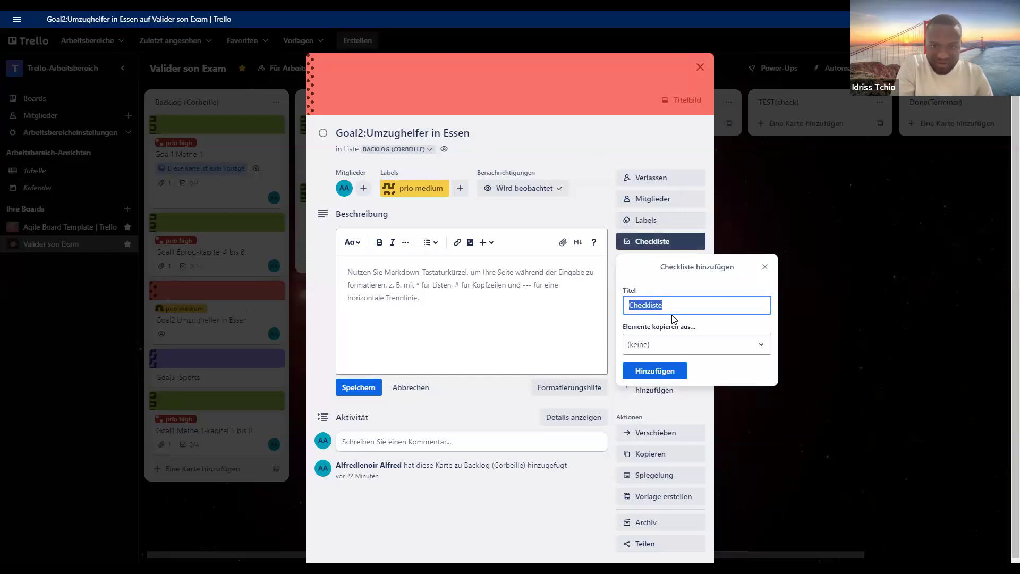
left_click(635, 372)
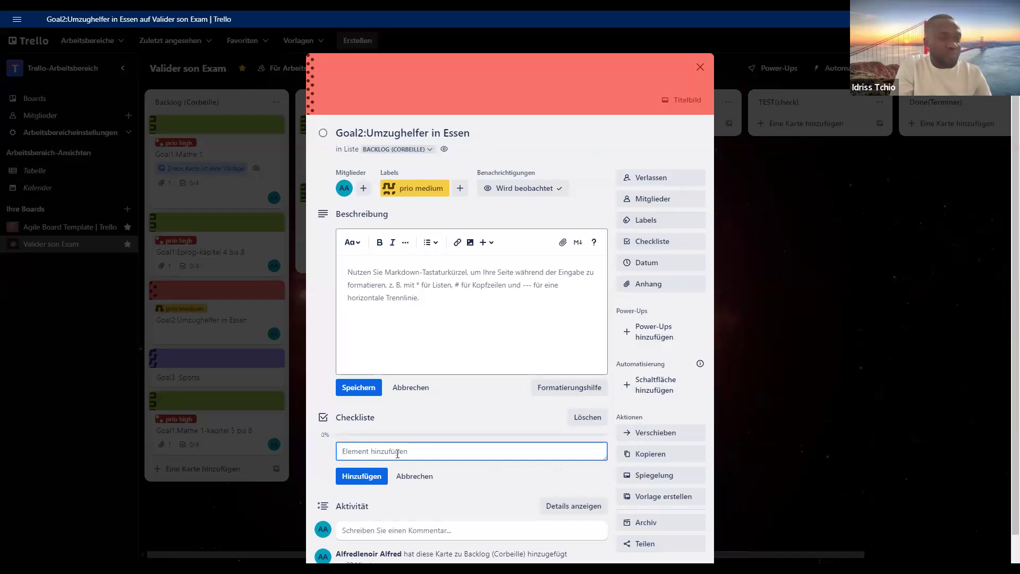
type("Kunde")
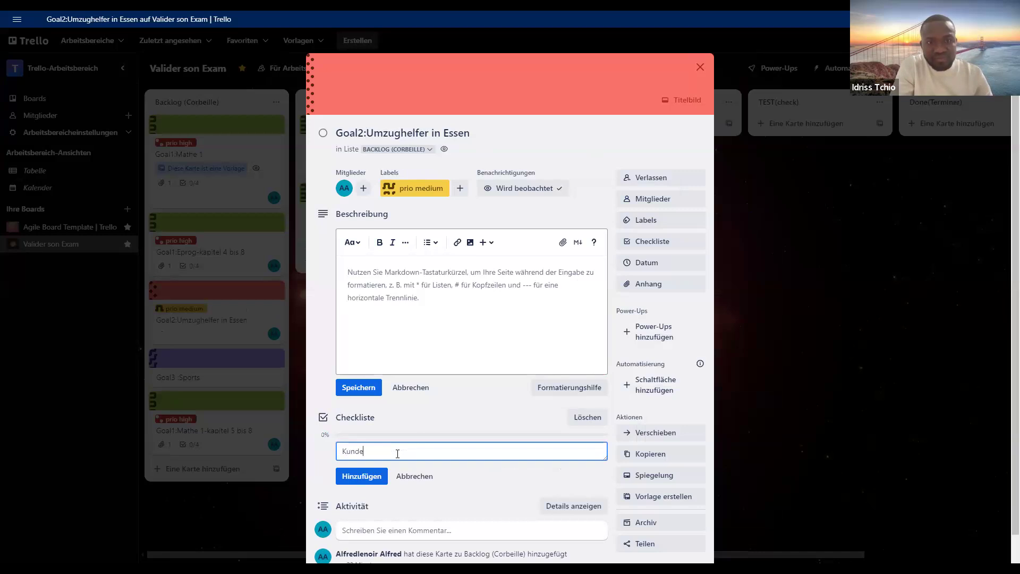
type(" anrud")
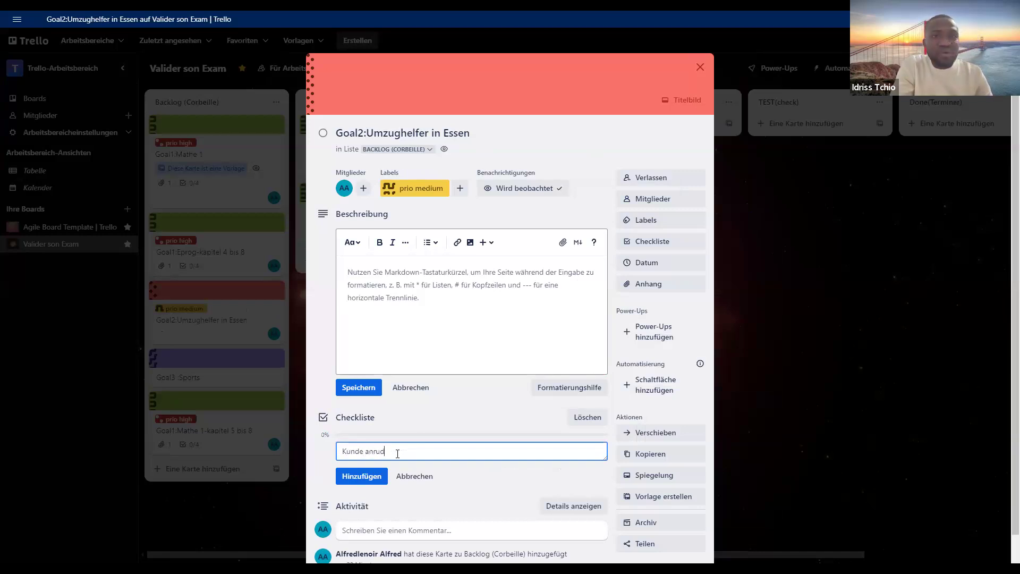
key("BackSpace")
type("fen")
left_click(378, 475)
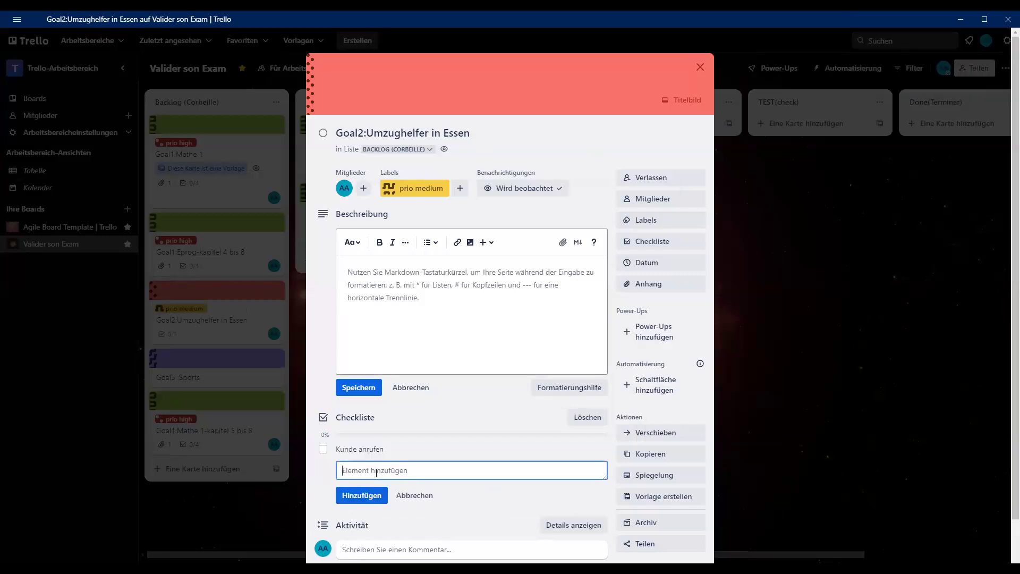
- Add the items "Bestätigen", "arbeit erledigt" and "berichten" to the card's checklist
type("Best")
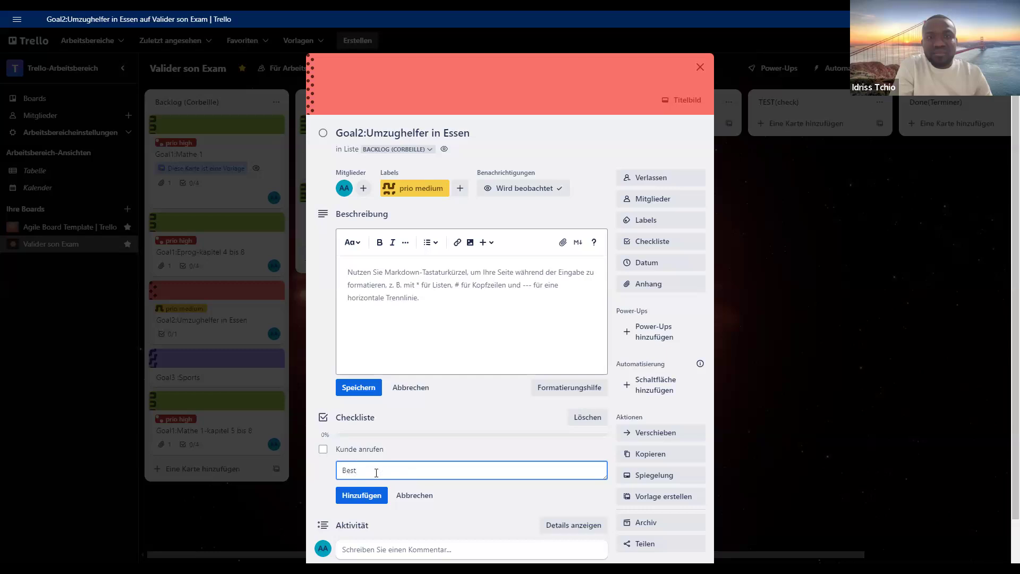
type("ätigen")
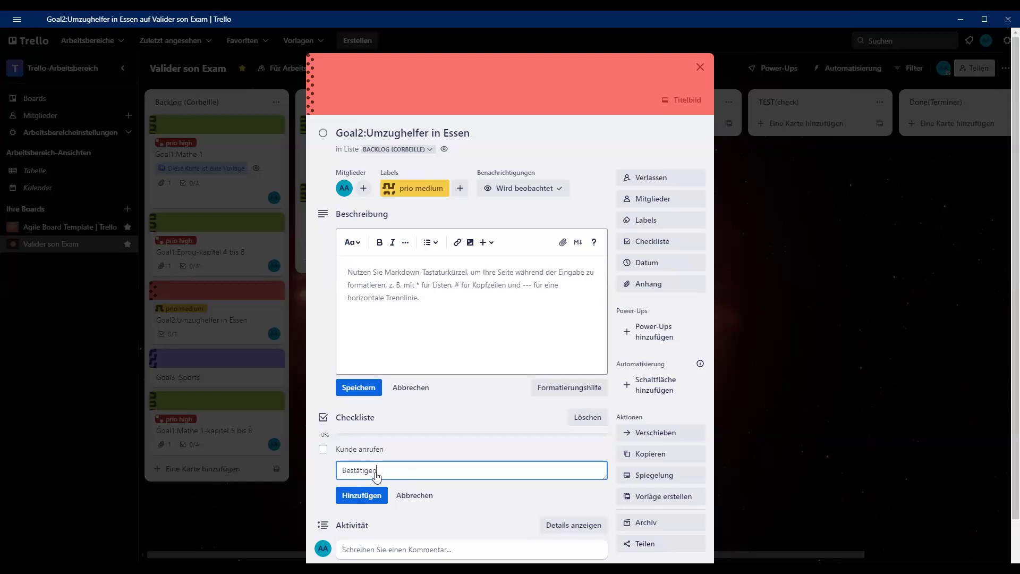
key("Return")
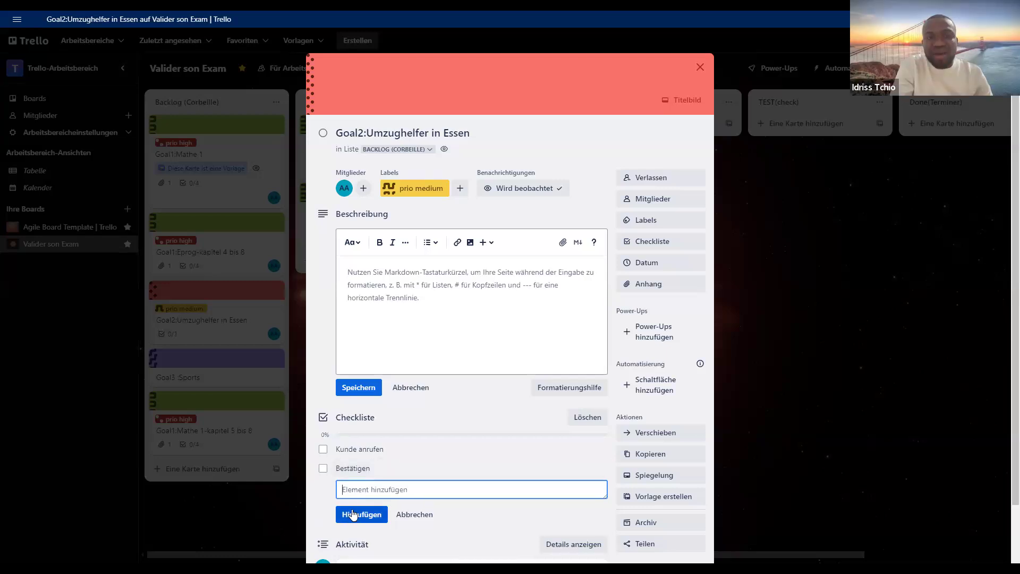
type("a")
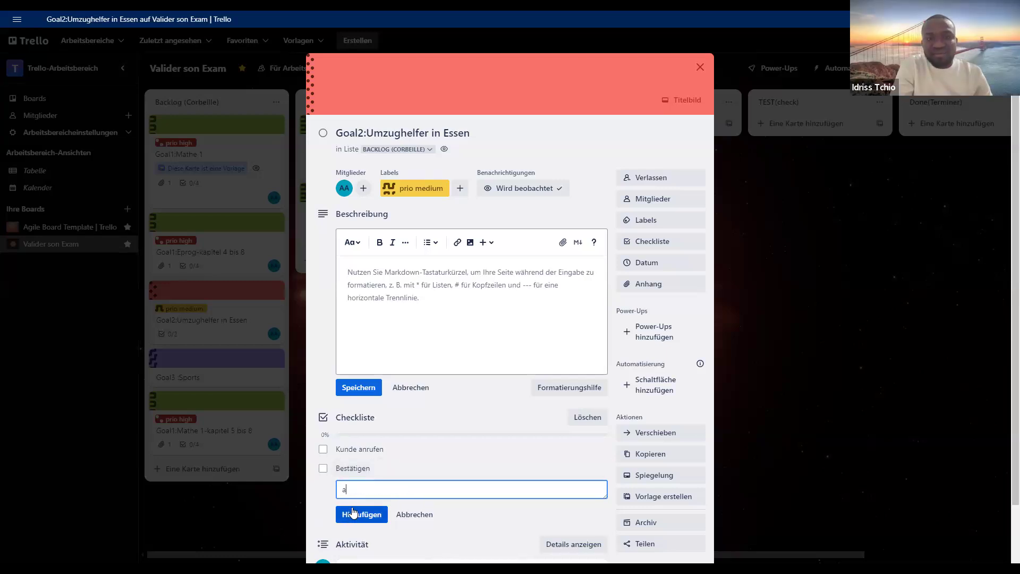
type("rbeit erledigt")
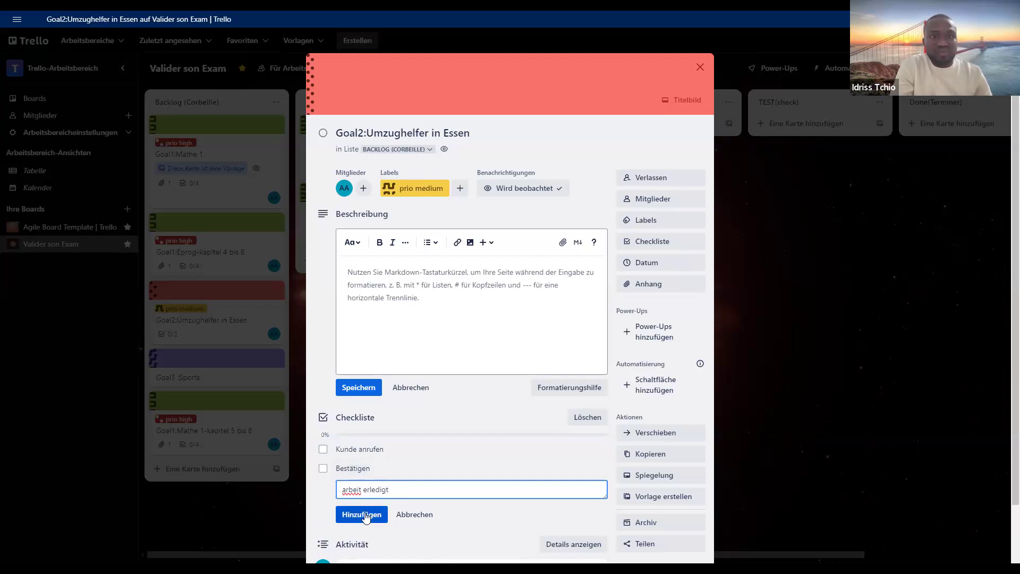
left_click(366, 518)
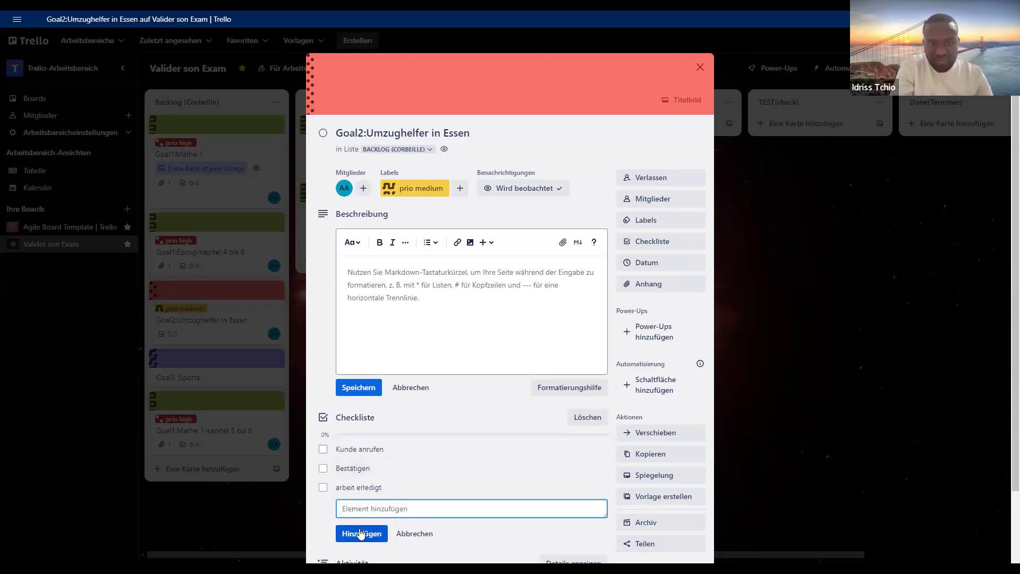
type("berich")
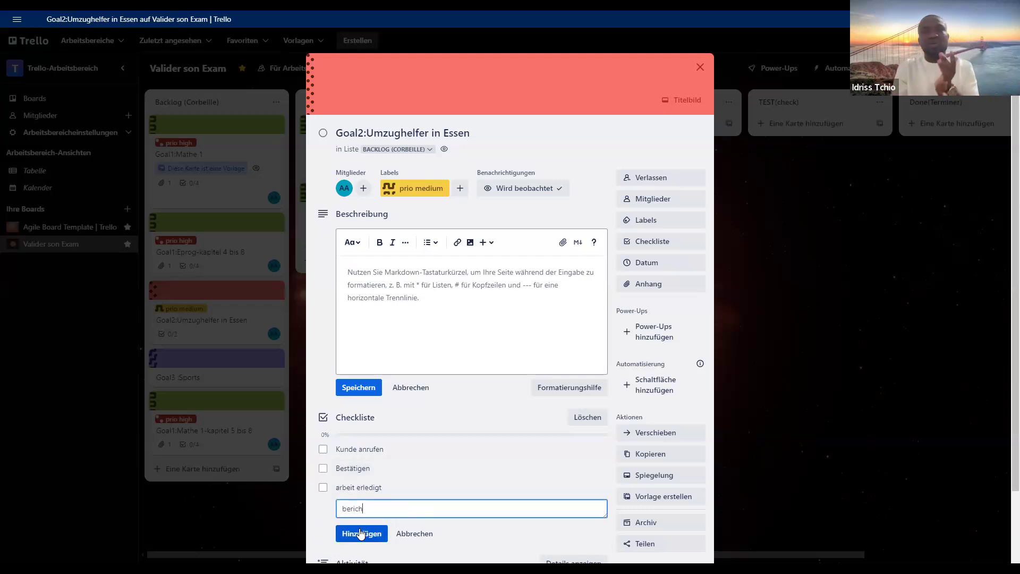
type("ten")
left_click(361, 533)
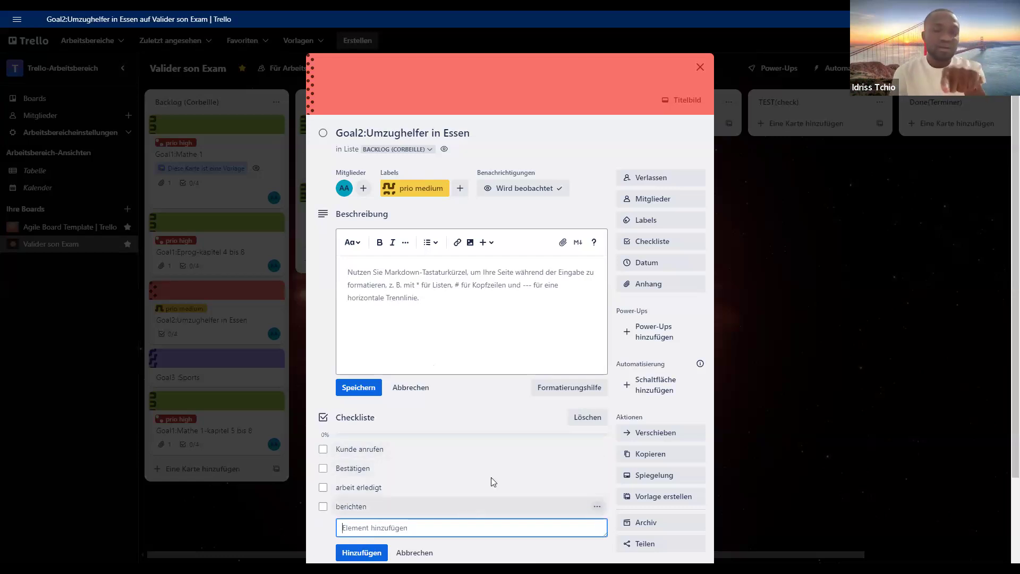
- Set the Umzughelfer card's start date to 22.2.2025 and its due date to 23.2.2025 at 20:42
scroll(490, 477, "down", 2)
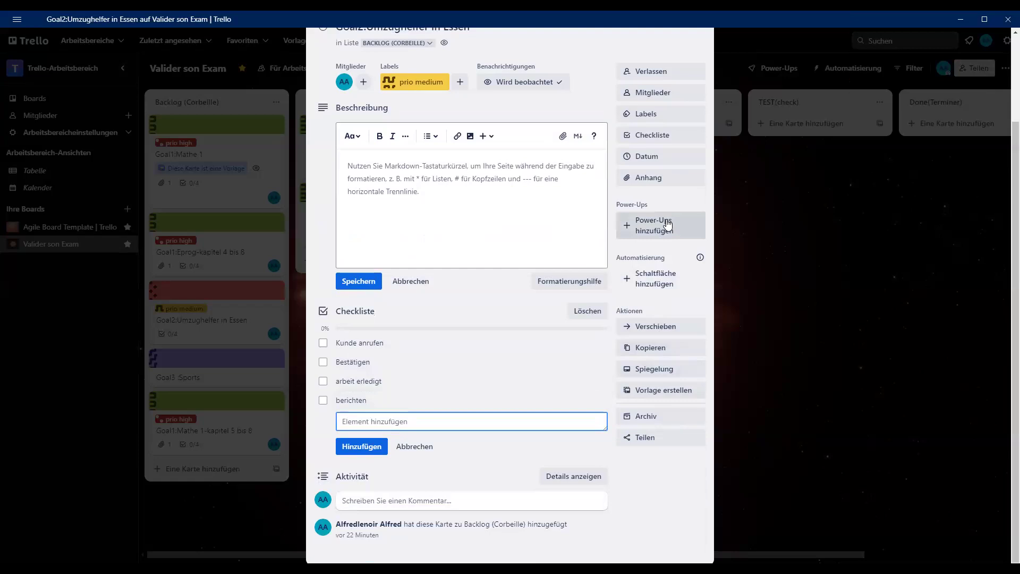
left_click(660, 156)
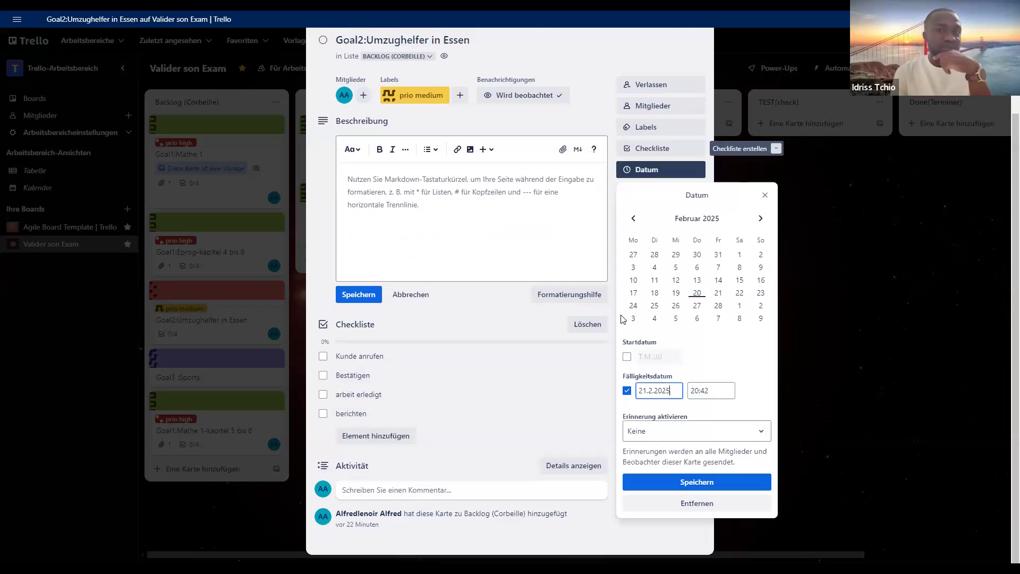
left_click(627, 357)
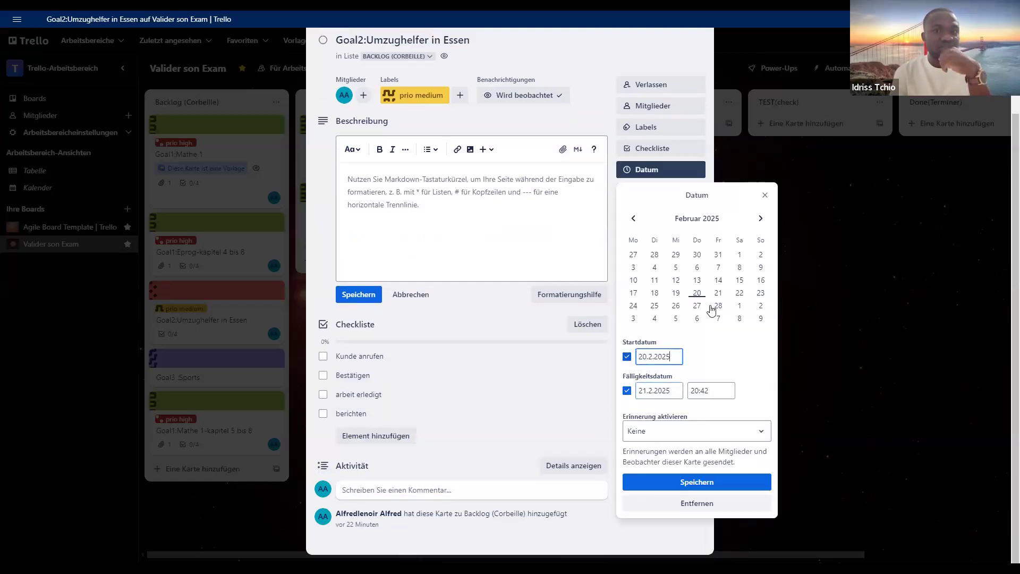
left_click(738, 293)
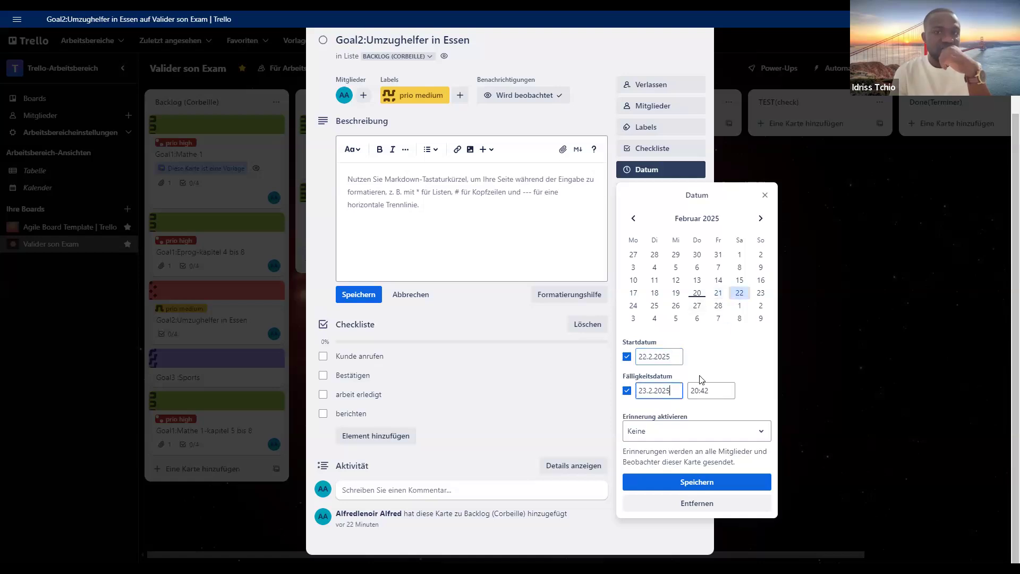
left_click(661, 483)
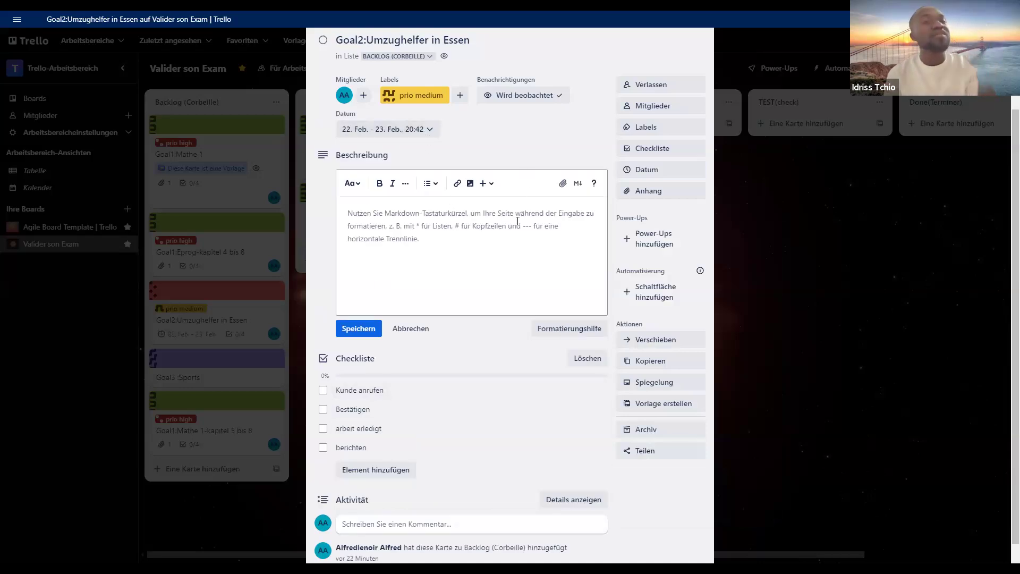
scroll(505, 280, "down", 1)
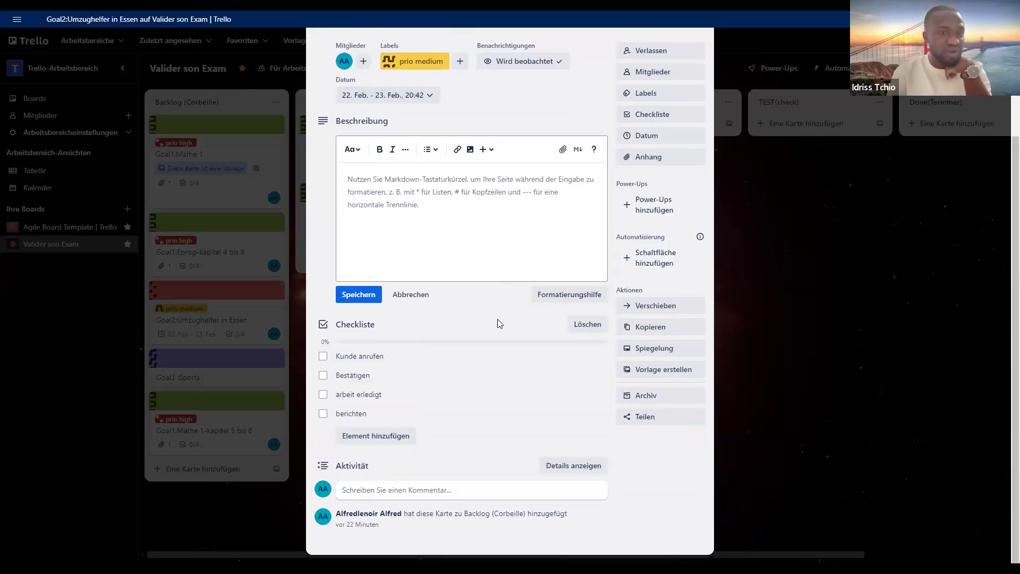
- Move the Goal2:Umzughelfer in Essen card from the Backlog to the end of the ToDO(a faire) list
scroll(497, 318, "up", 2)
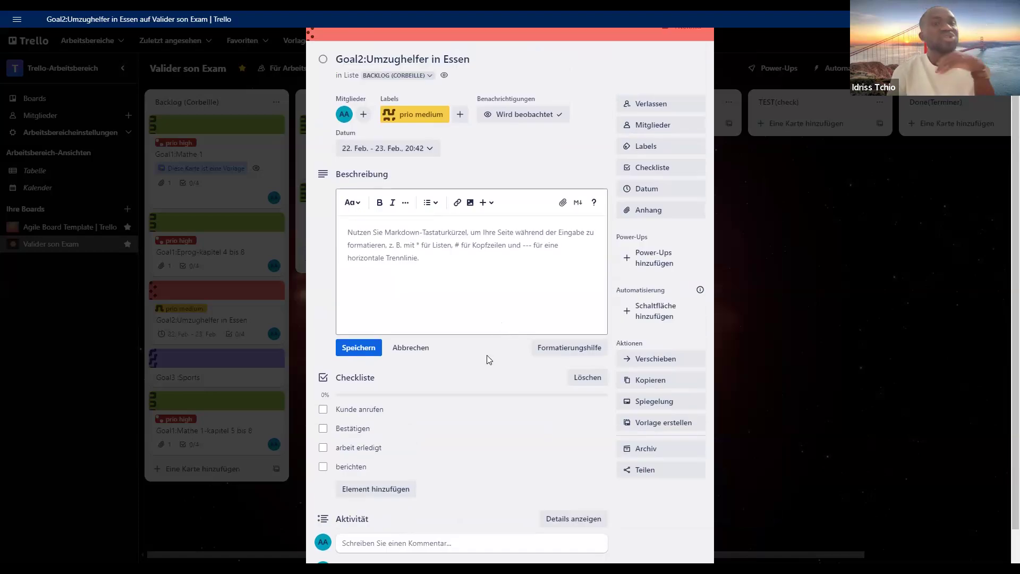
scroll(489, 359, "up", 2)
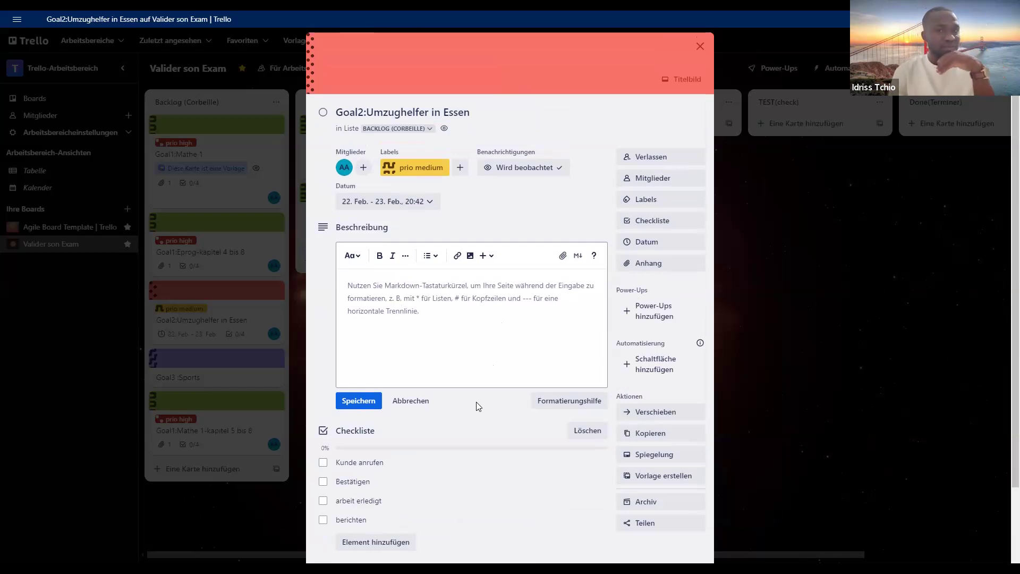
scroll(478, 406, "down", 2)
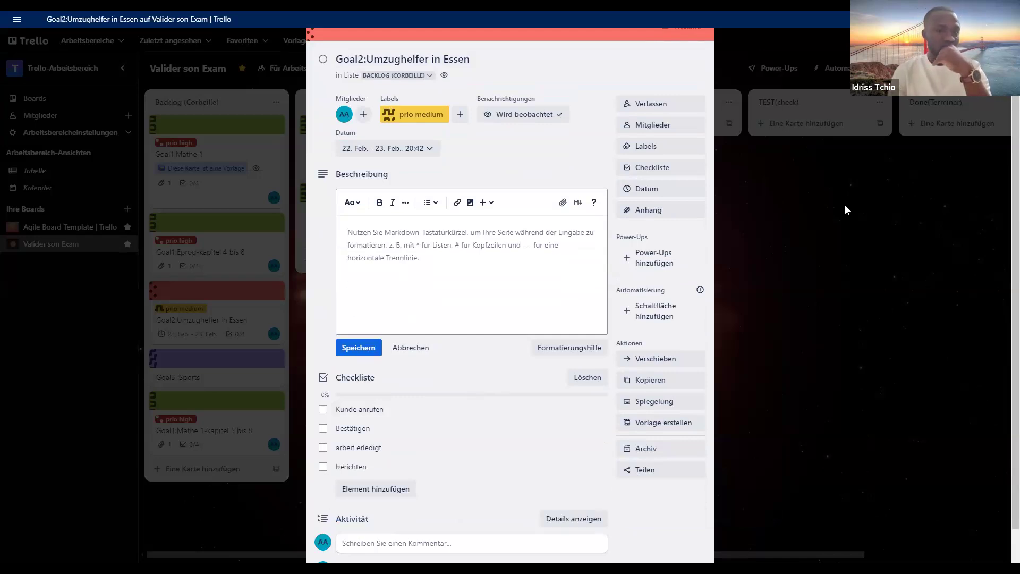
left_click(239, 318)
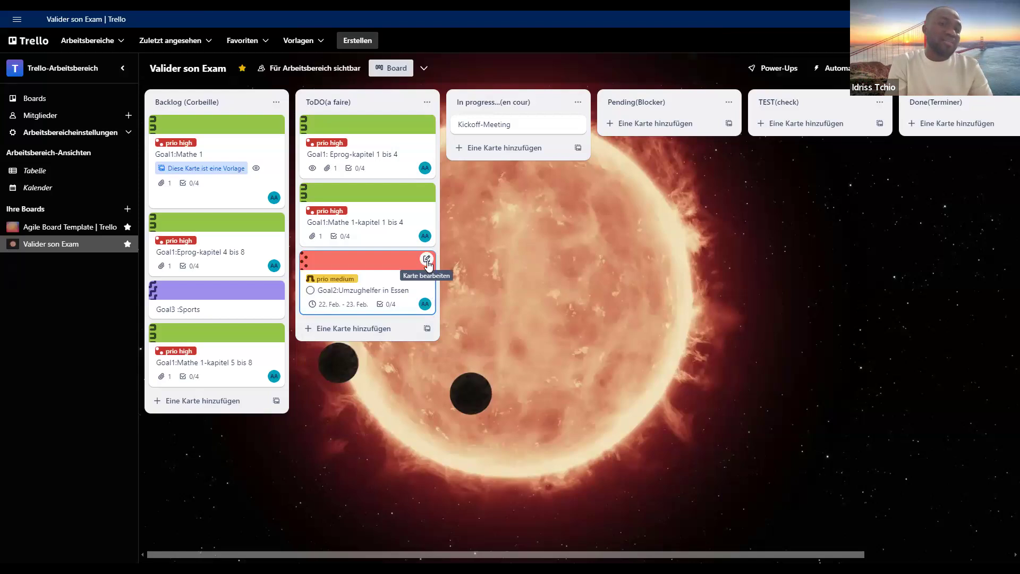
- Copy the Umzughelfer card within ToDO(a faire) under the name "Goal2:werkstudent in dortmund", keeping its checklist, label and member
left_click(427, 260)
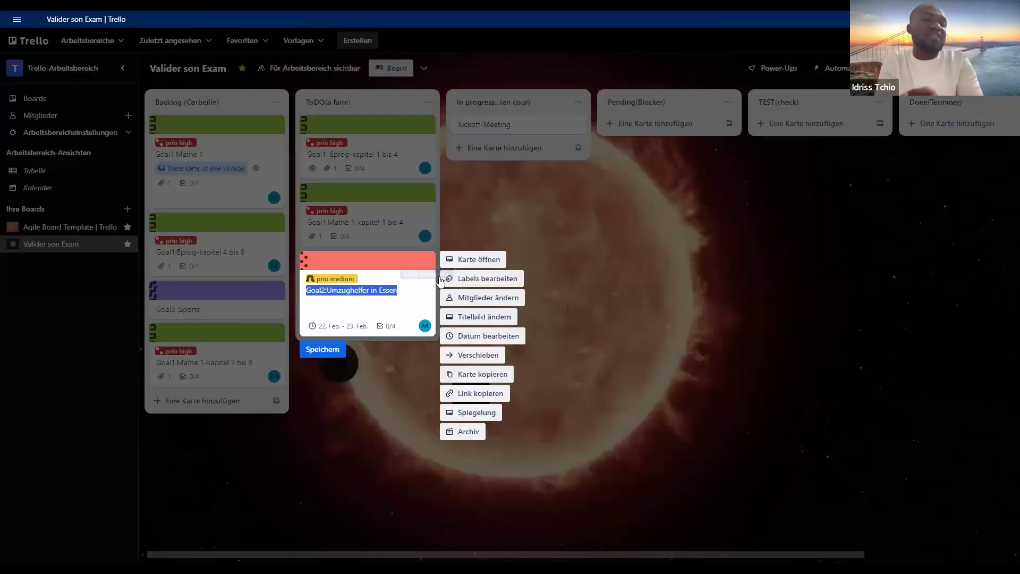
left_click(484, 375)
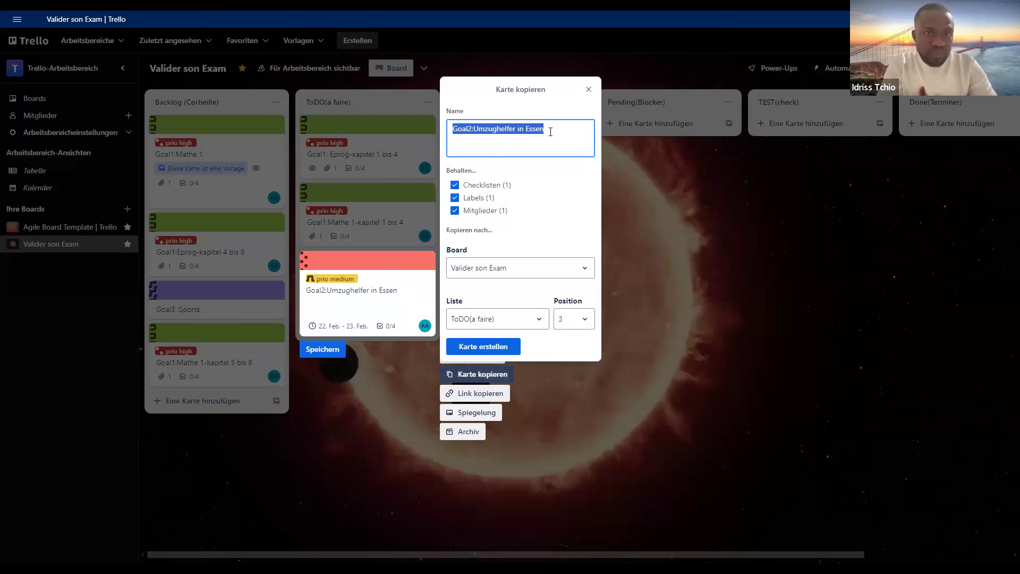
left_click_drag(550, 132, 475, 139)
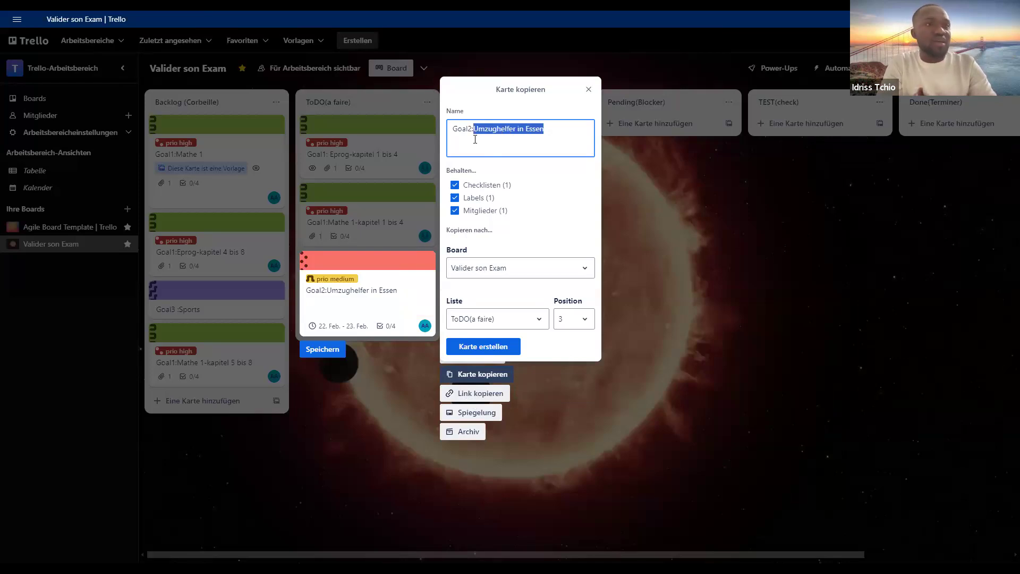
type("We")
key("BackSpace")
key("BackSpace")
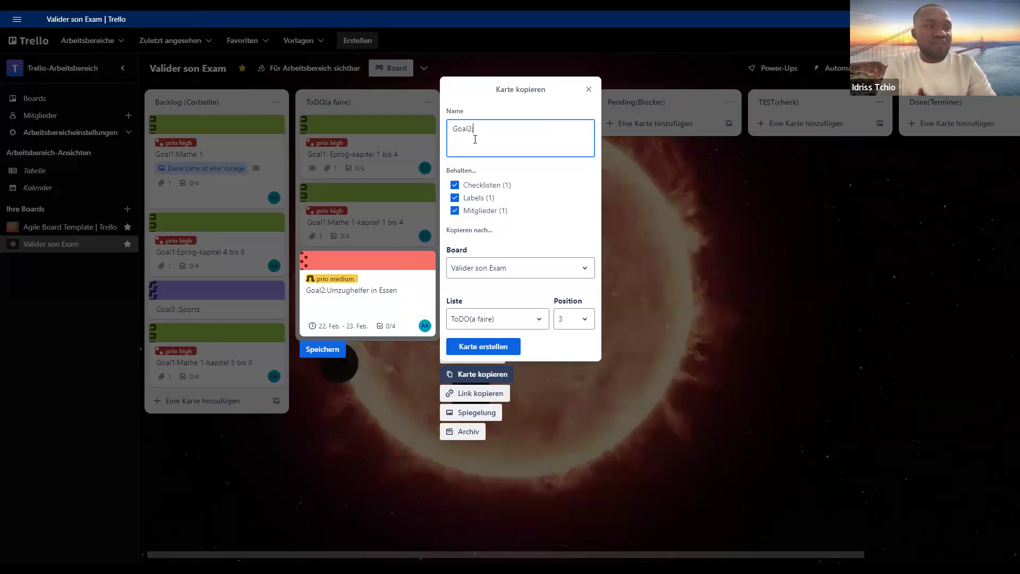
type("werkstudent java")
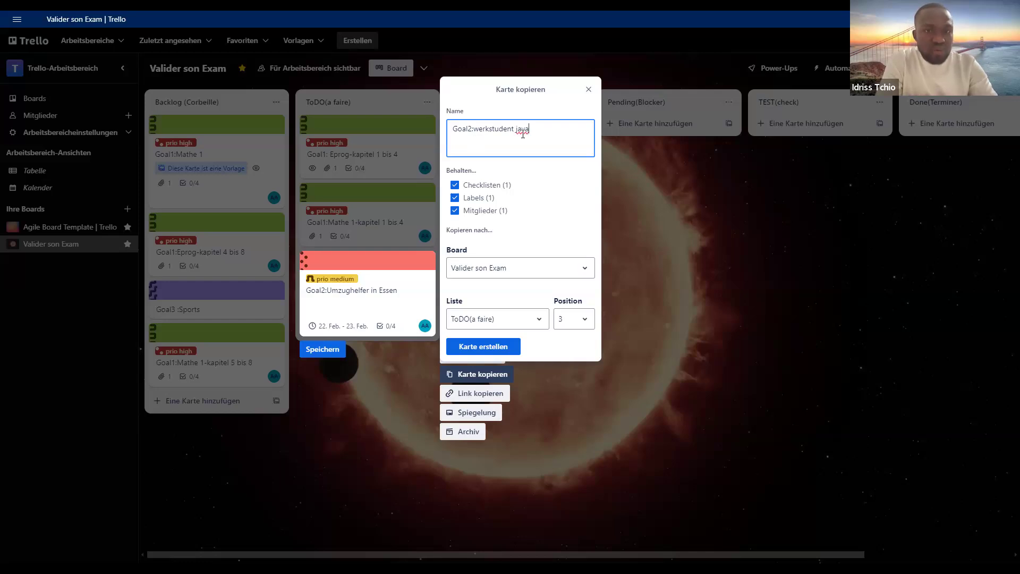
key("BackSpace")
key("BackSpace")
key("BackSpace")
key("BackSpace")
type("in dort")
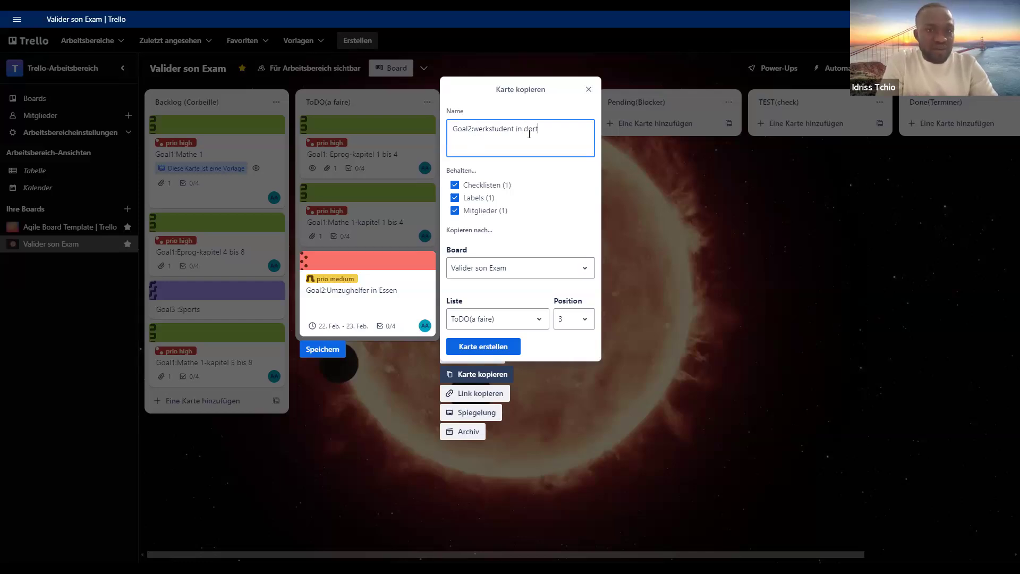
type("mund")
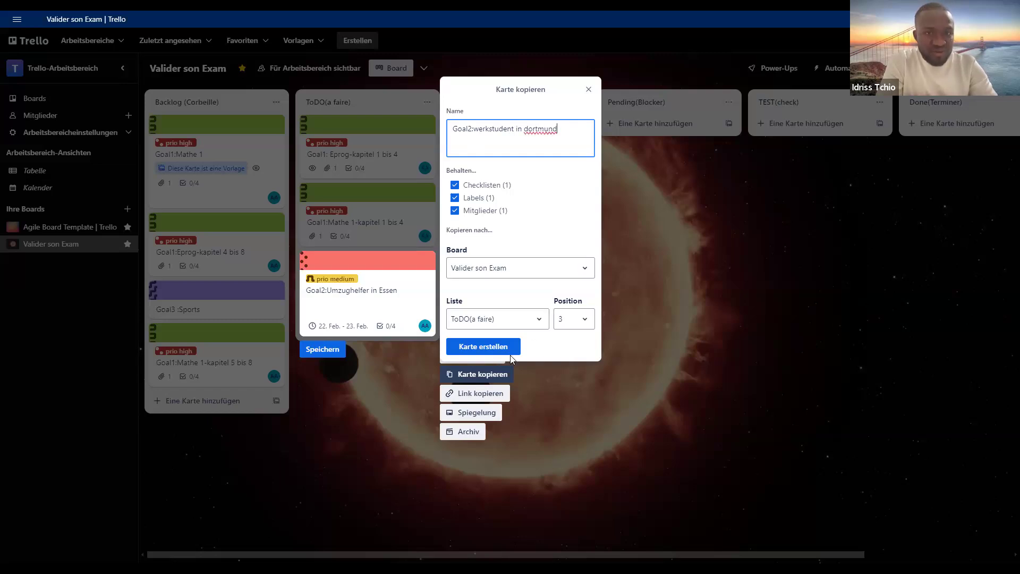
left_click(511, 349)
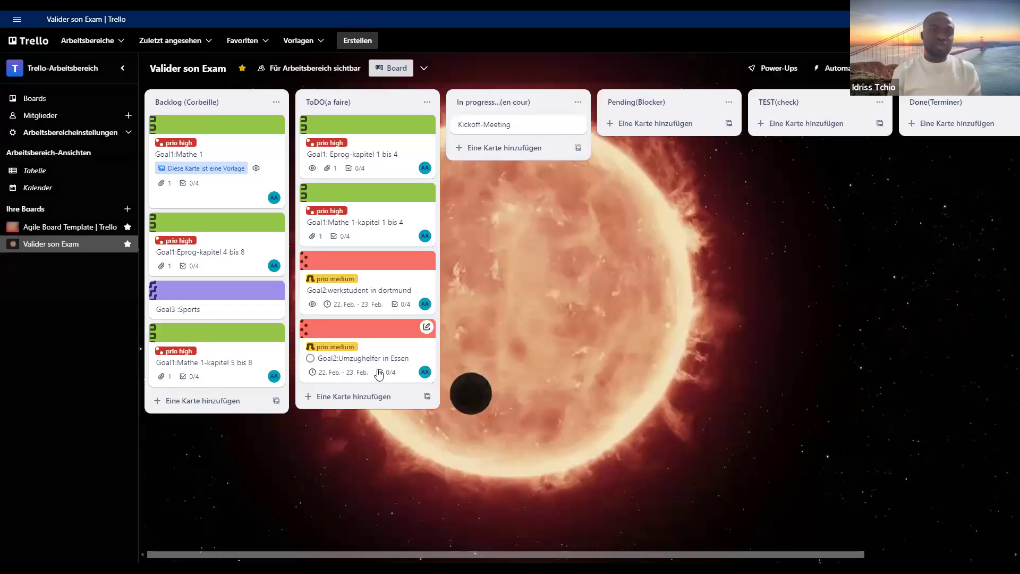
- Delete the "Kunde anrufen" item from the checklist of the Goal2:werkstudent in dortmund card
left_click(393, 296)
left_click(392, 292)
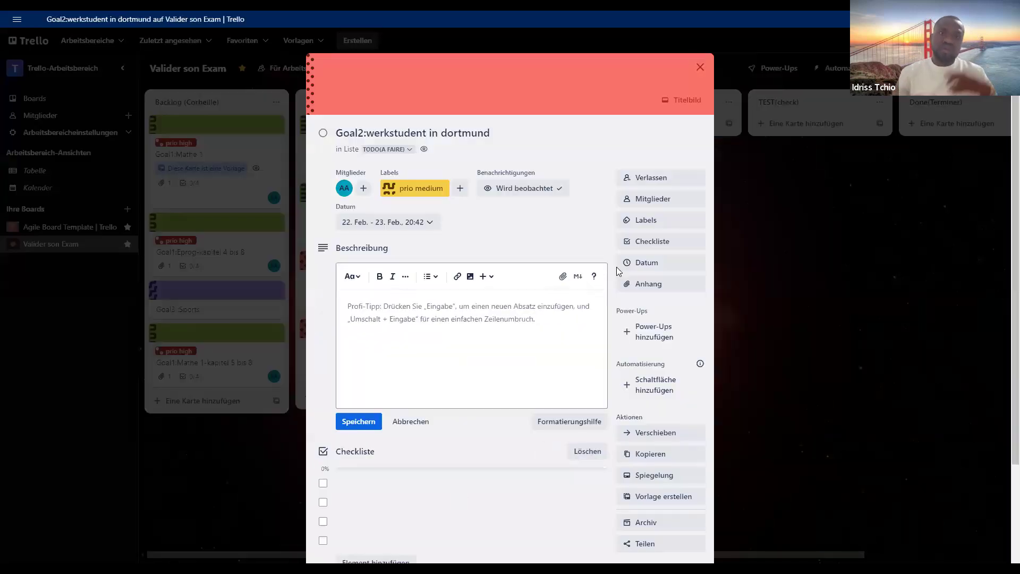
scroll(644, 250, "down", 2)
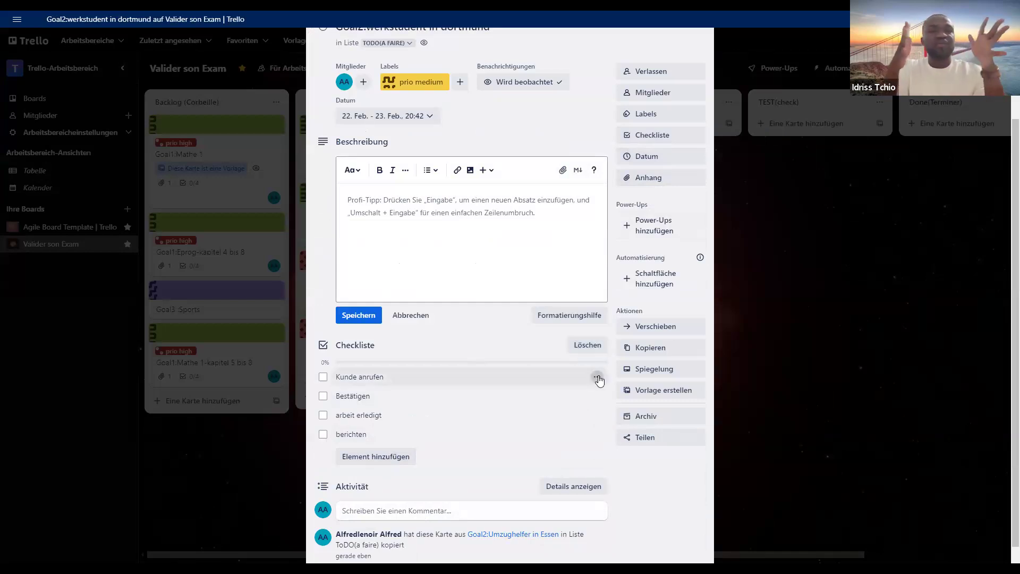
left_click(597, 378)
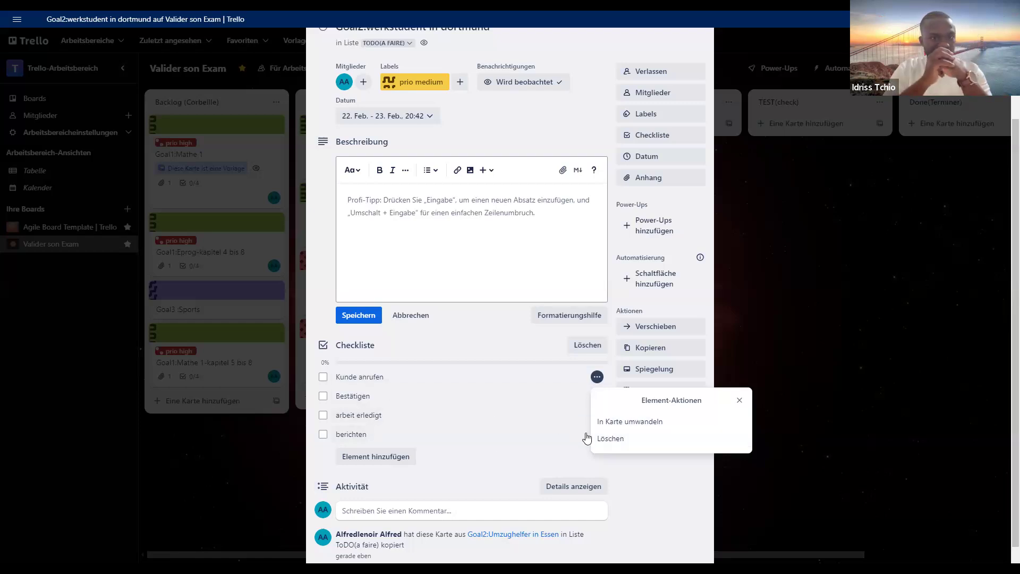
left_click(619, 440)
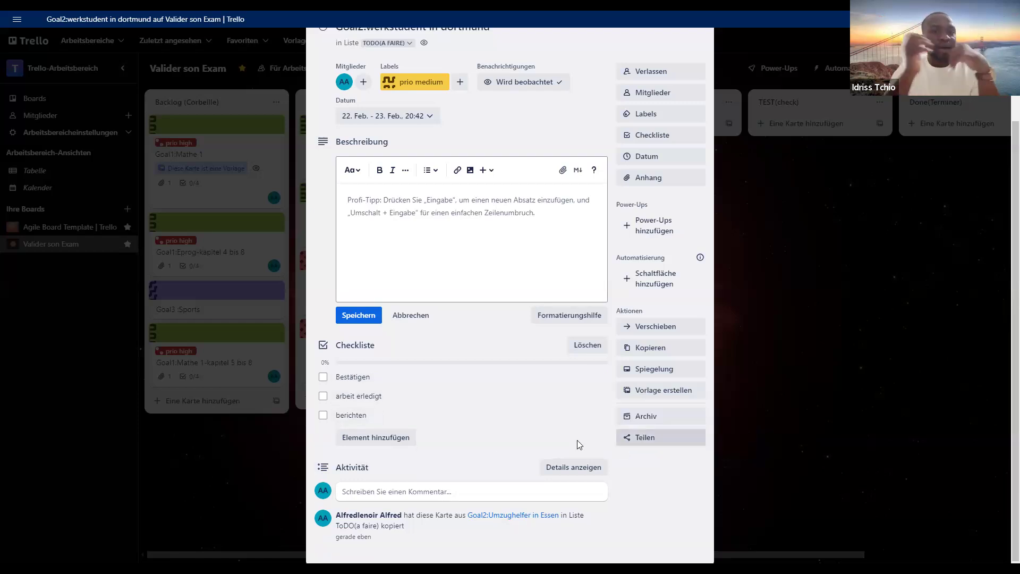
- Rename the checklist item "Bestätigen" to "Vorbereiten" and leave it unchecked
left_click(596, 377)
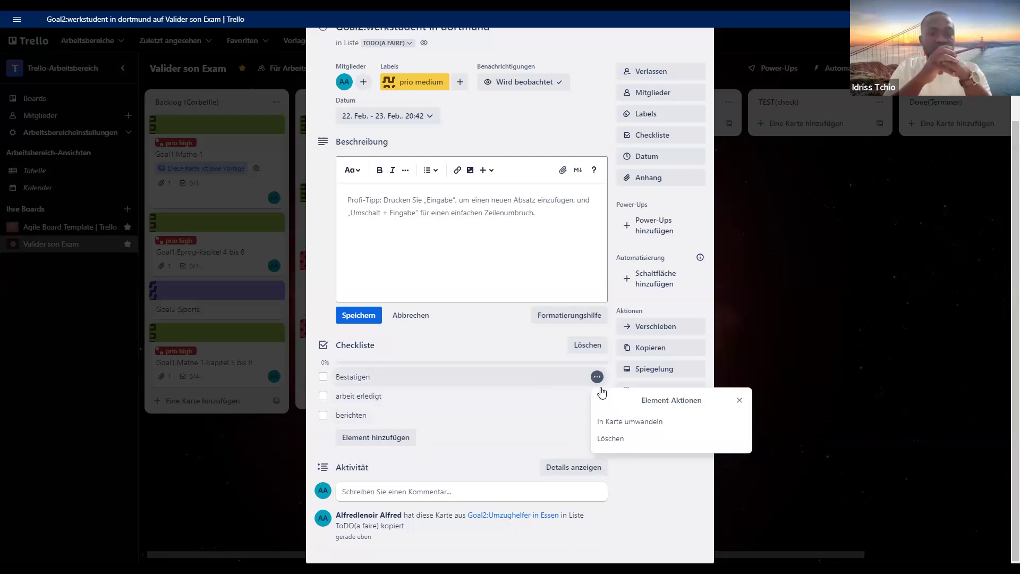
left_click(323, 378)
left_click(353, 378)
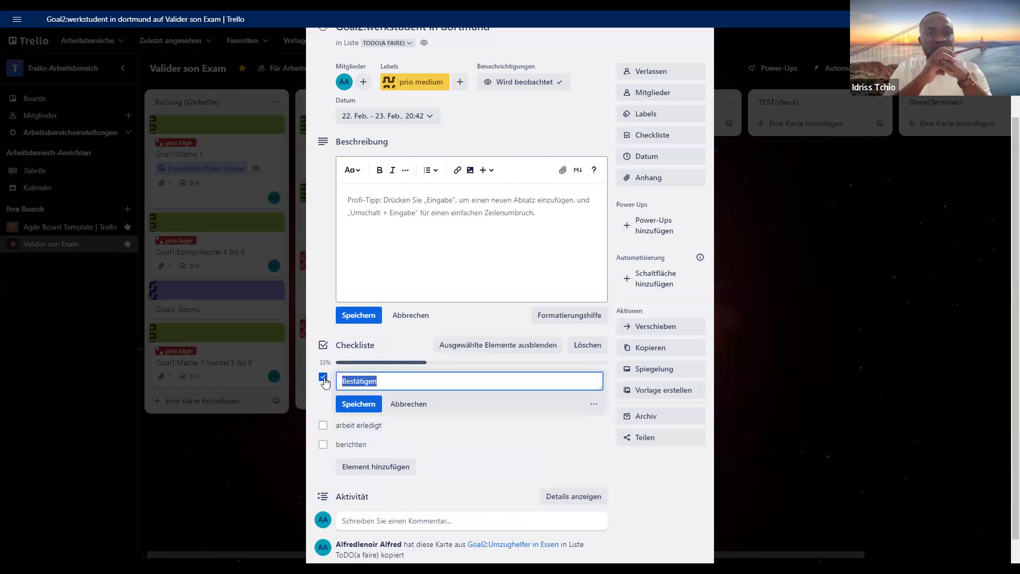
double_click(375, 380)
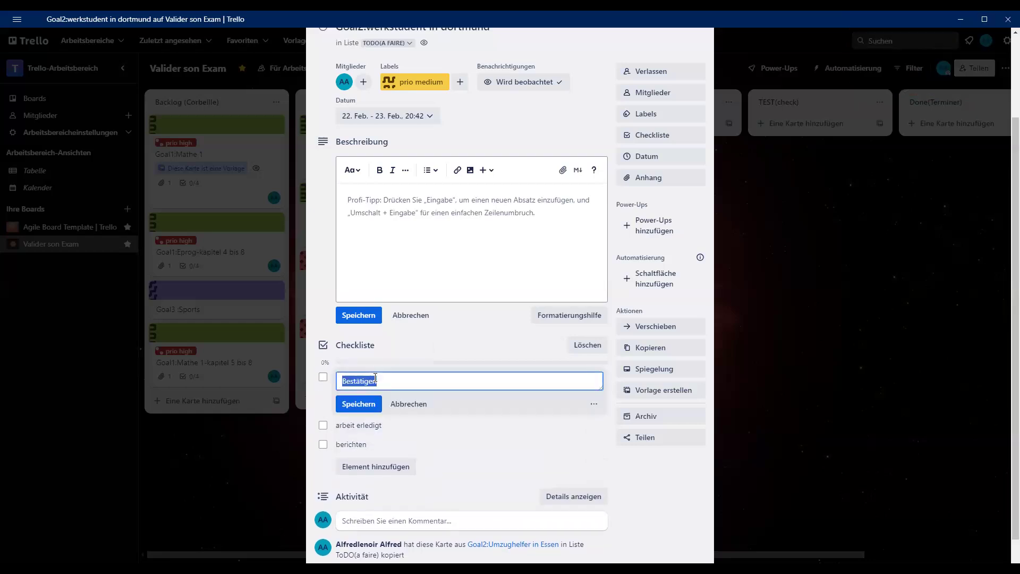
type("Vorbereite")
left_click(369, 406)
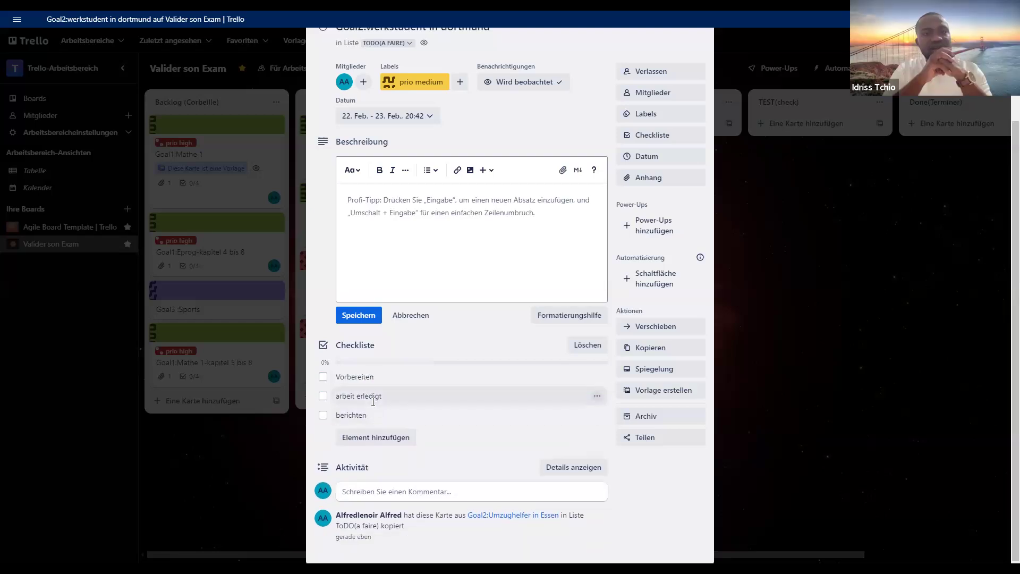
- Rename the checklist items "arbeit erledigt" to "fahren" and "berichten" to "stempel"
left_click(374, 405)
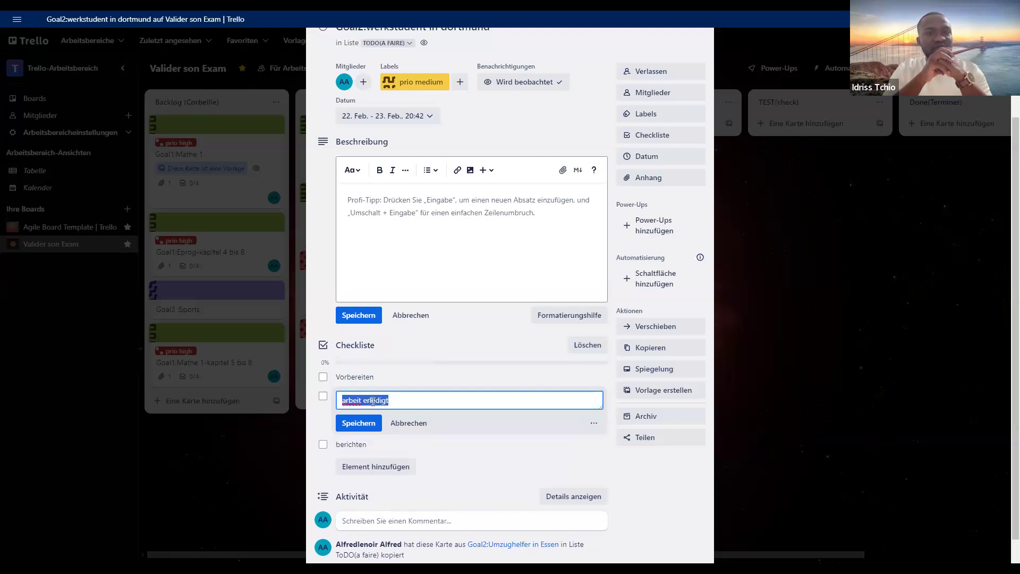
type("f")
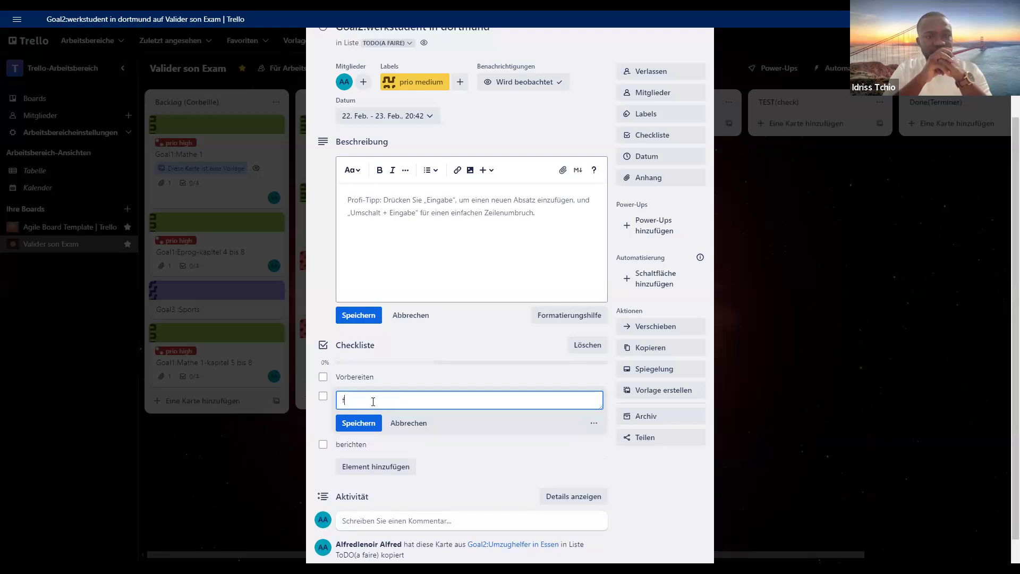
type("ahren")
left_click(357, 422)
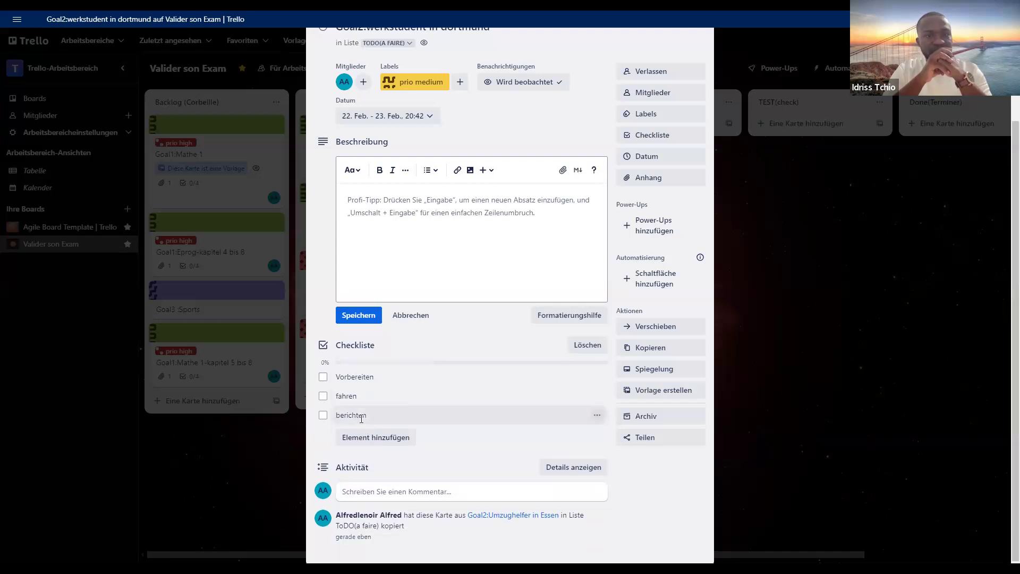
left_click(361, 416)
type("ste")
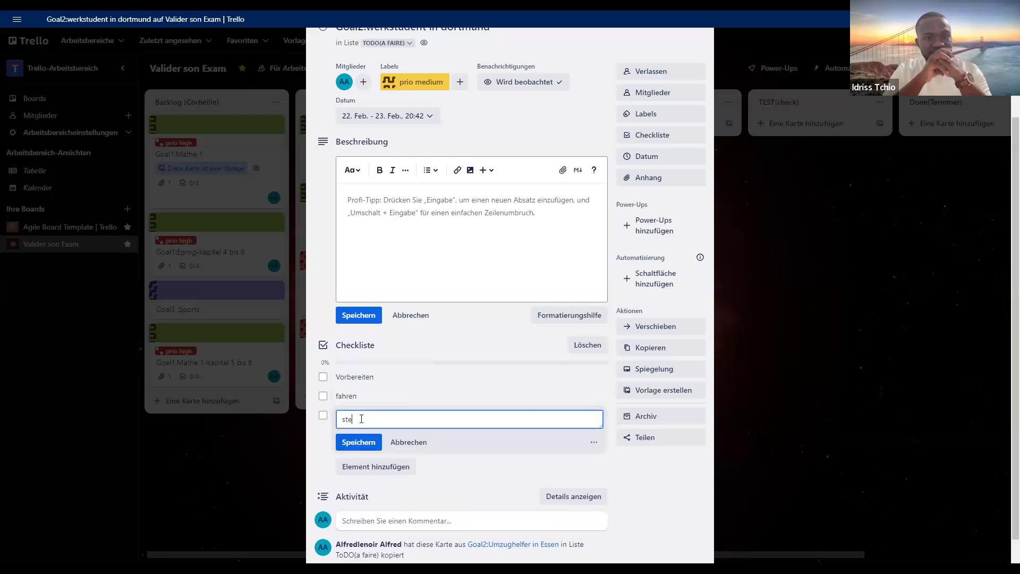
type("mpel")
left_click(350, 449)
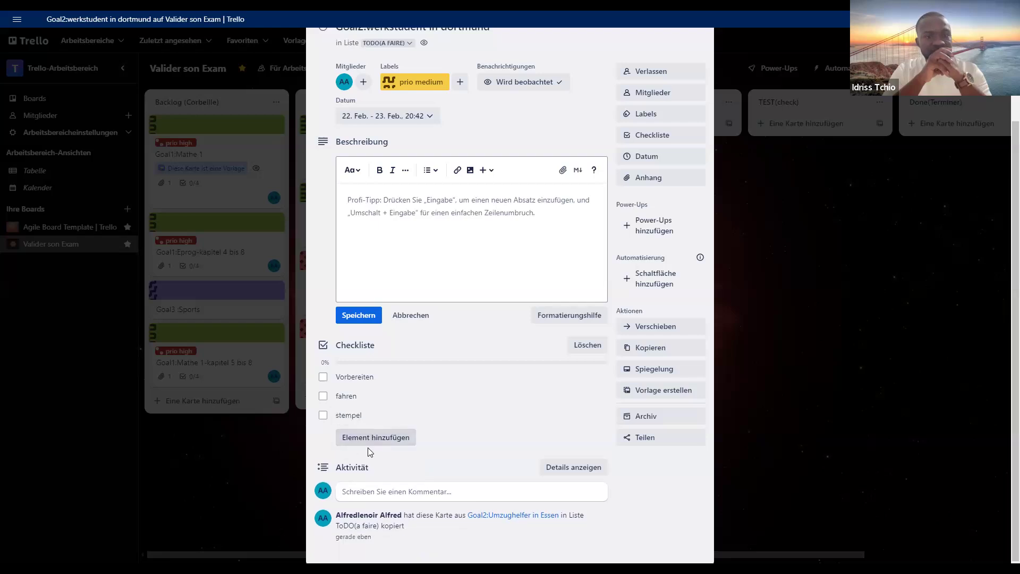
- Add the items "arbeiten", "auschecken" and "zuruckfahren" to the werkstudent card's checklist
left_click(374, 438)
type("arbeite")
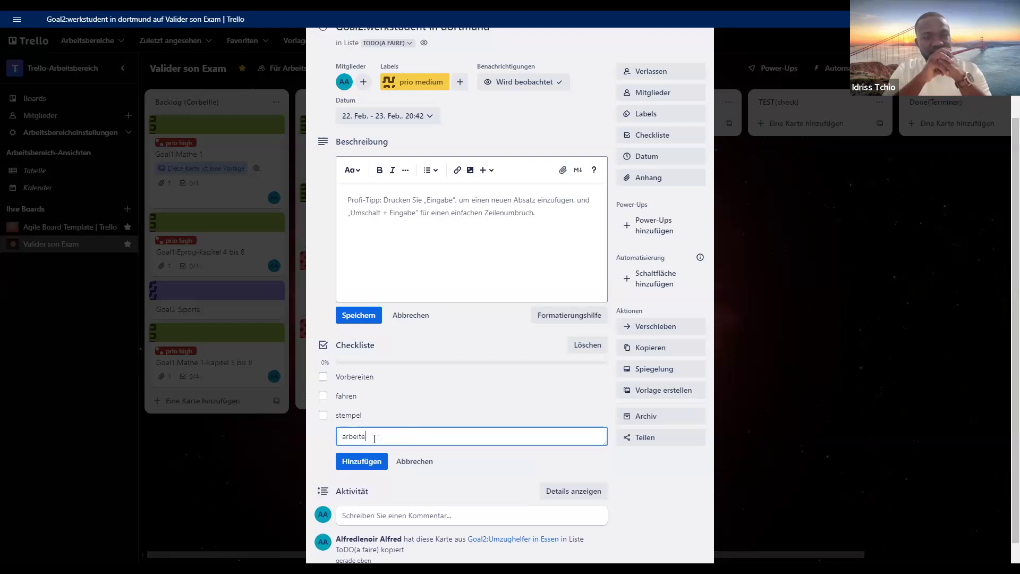
type("n")
left_click(372, 461)
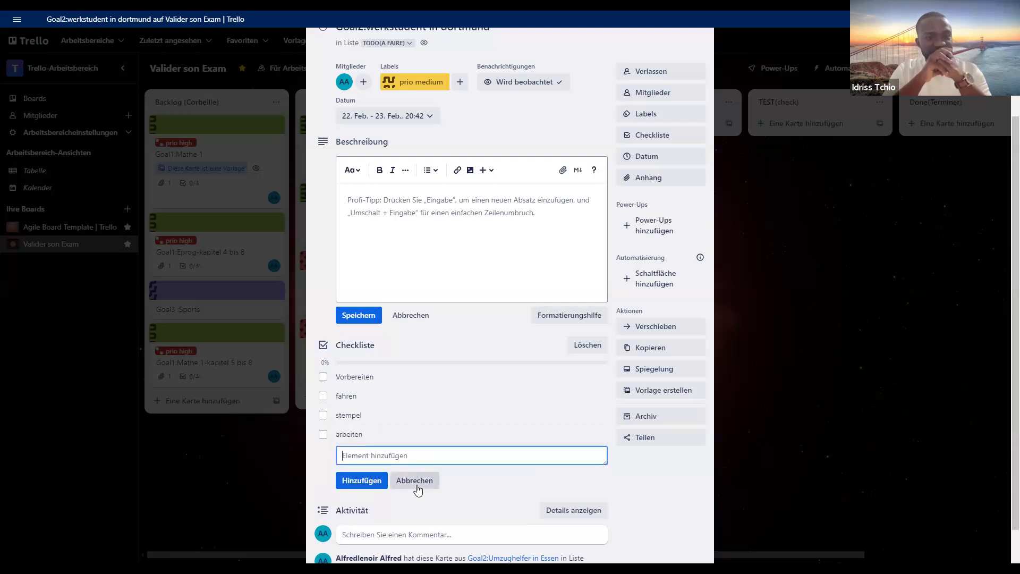
type("aus")
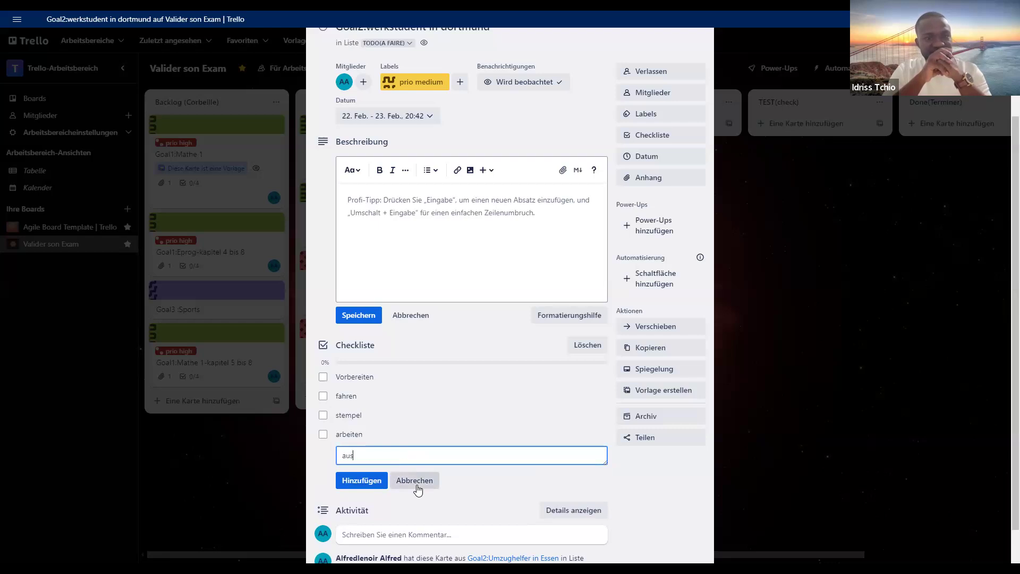
type("checken")
left_click(380, 481)
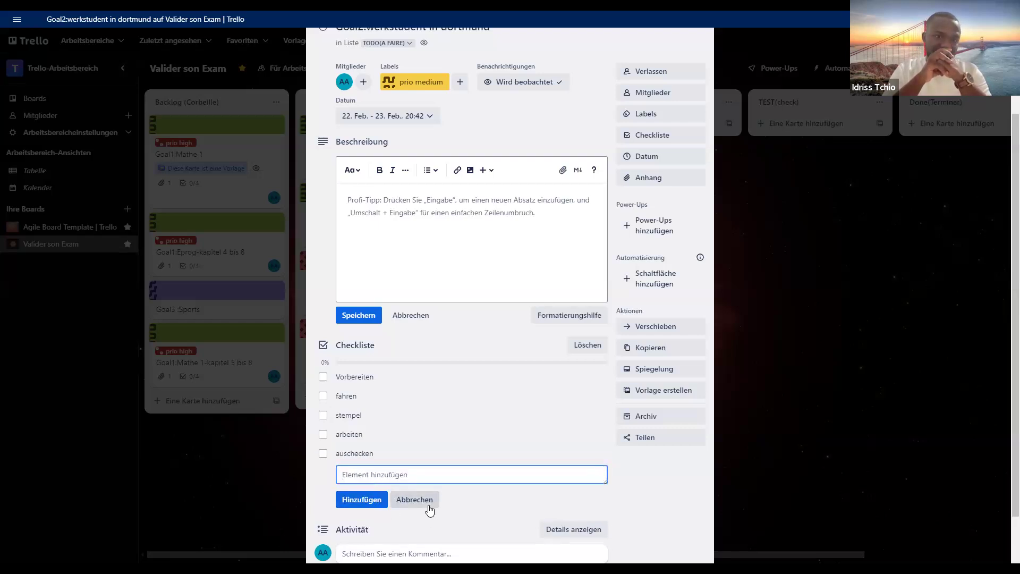
type("zuruc")
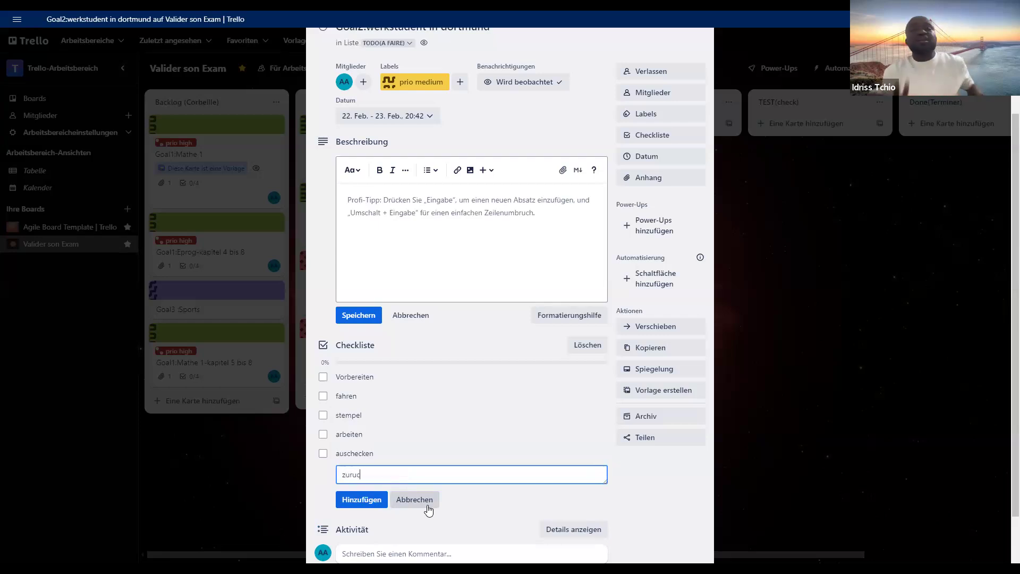
type("kfahren")
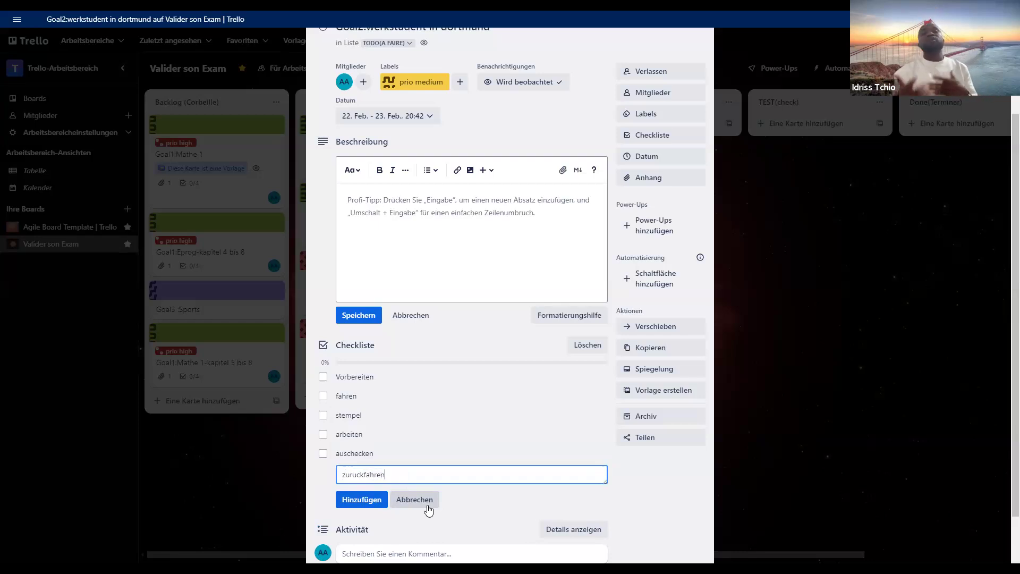
left_click(372, 501)
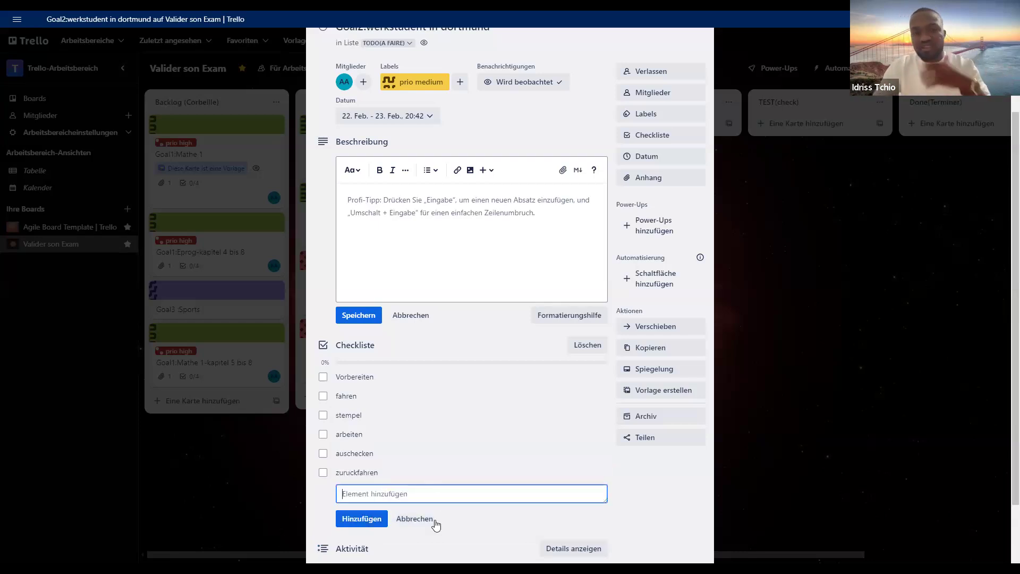
left_click(654, 474)
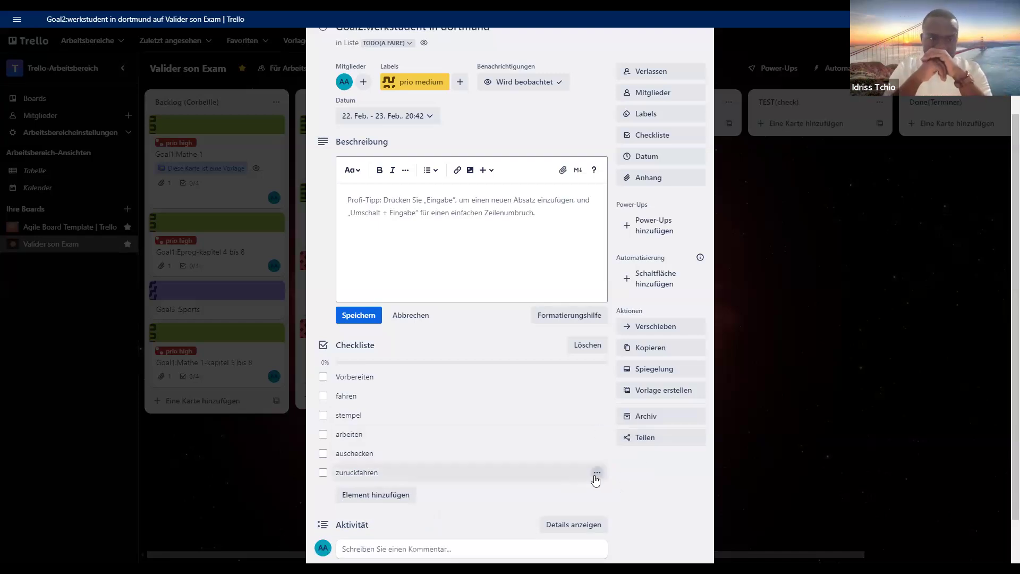
scroll(647, 476, "up", 2)
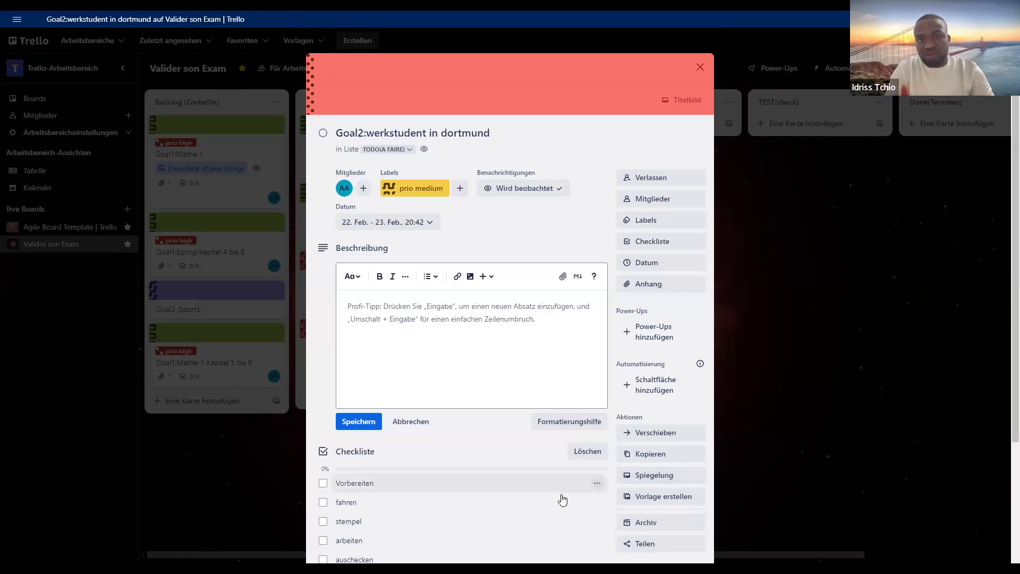
scroll(574, 467, "down", 1)
scroll(643, 428, "down", 1)
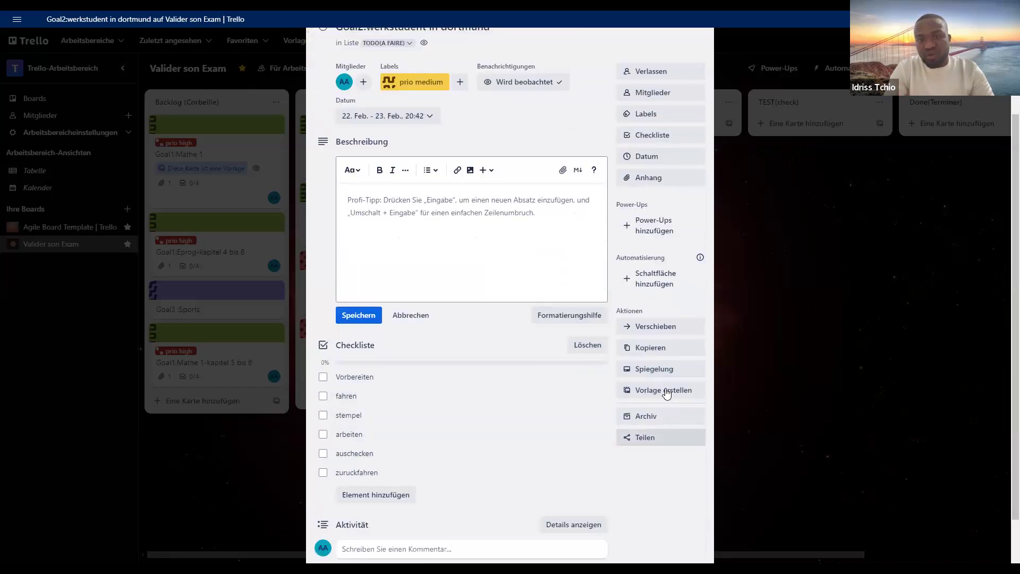
- Turn the Goal2:werkstudent in dortmund card into a template and create a card from it in the ToDO list
left_click(667, 391)
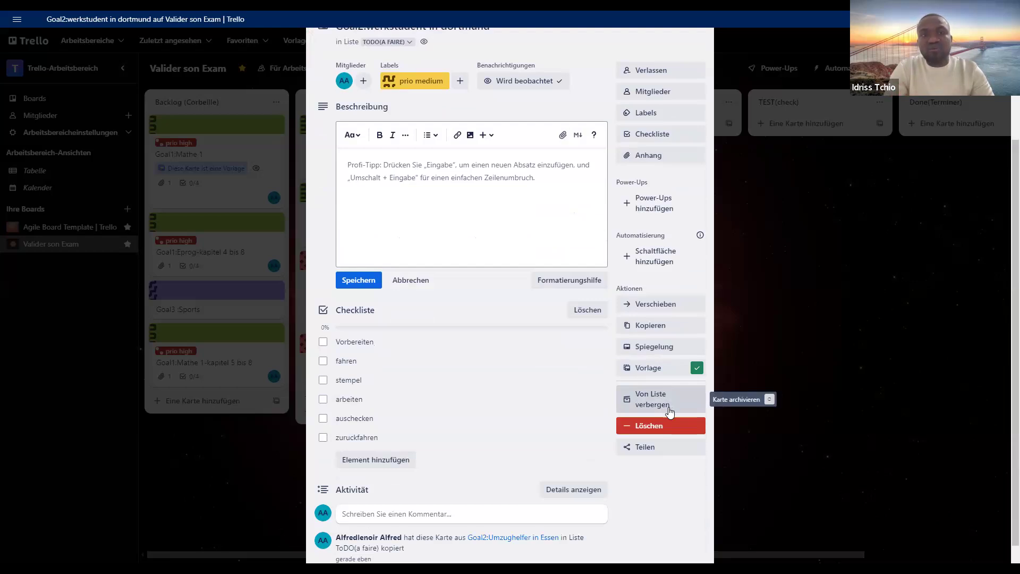
scroll(586, 286, "up", 3)
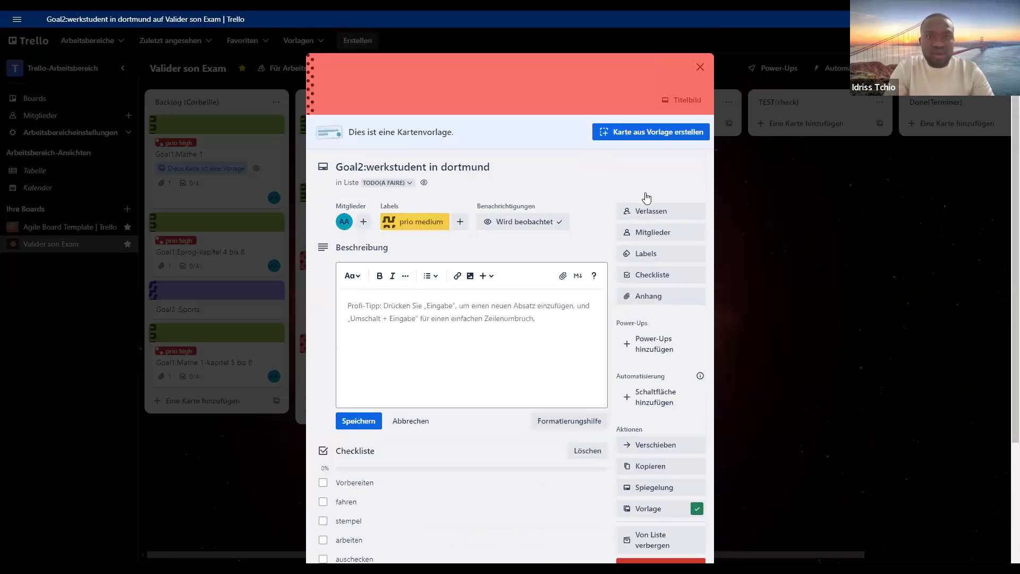
left_click(653, 133)
left_click(680, 367)
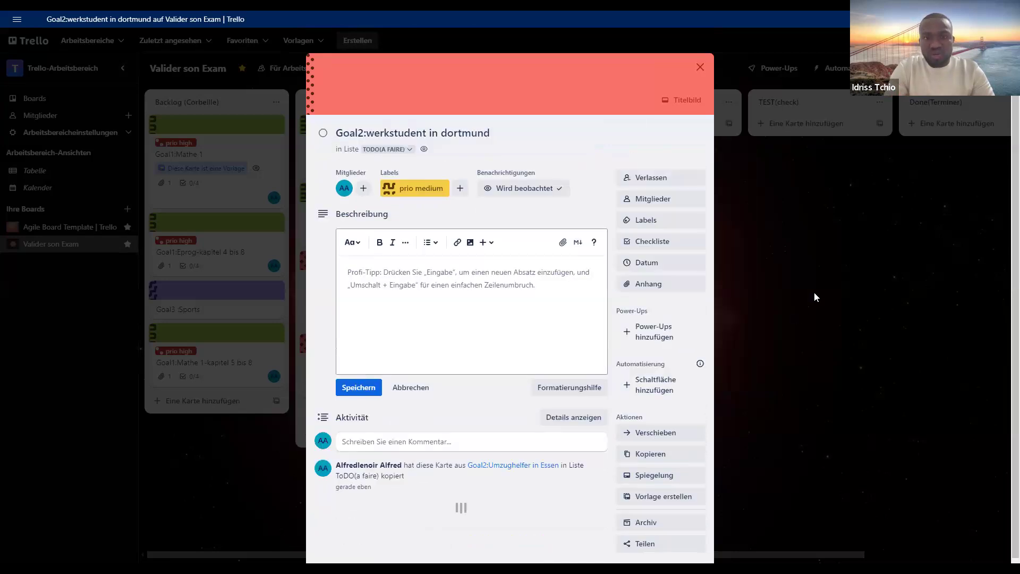
- Move the Goal2:werkstudent in dortmund template card to the Backlog list, directly above Goal1:Mathe 1-kapitel 5 bis 8
left_click(813, 293)
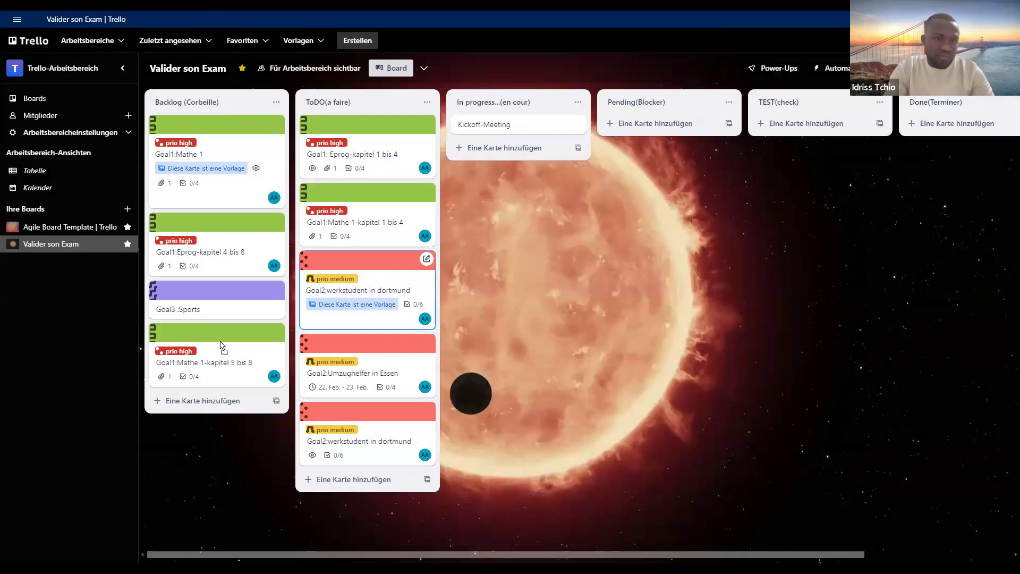
left_click_drag(219, 343, 220, 344)
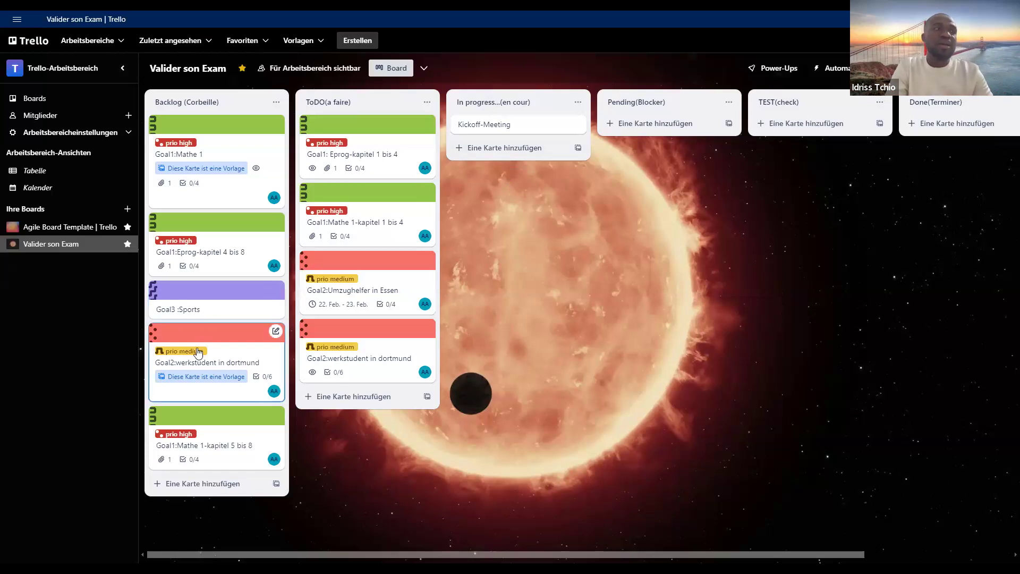
- Open the Goal3 :Sports card in the Backlog list
left_click(228, 307)
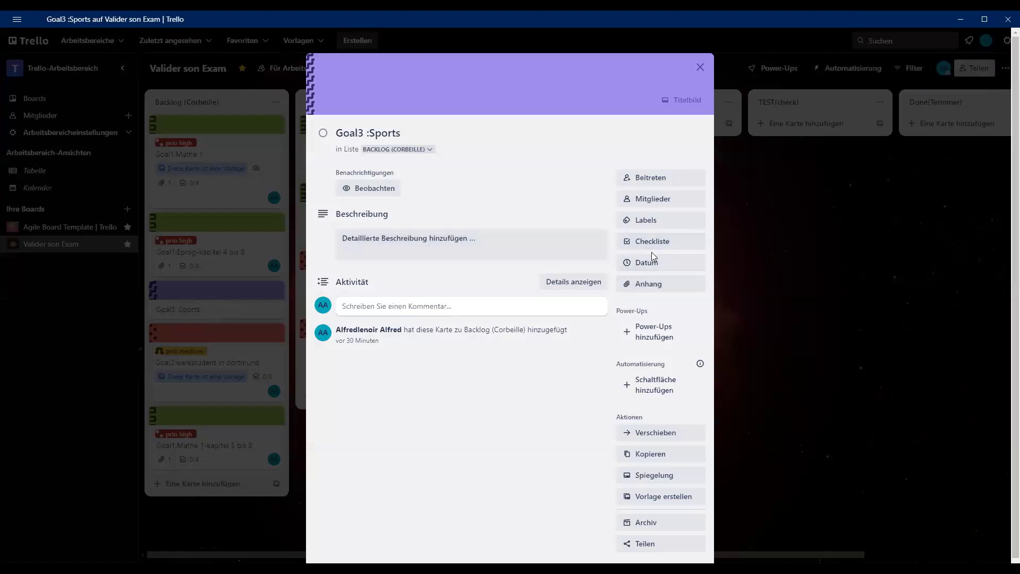
left_click(414, 134)
double_click(411, 134)
left_click(411, 133)
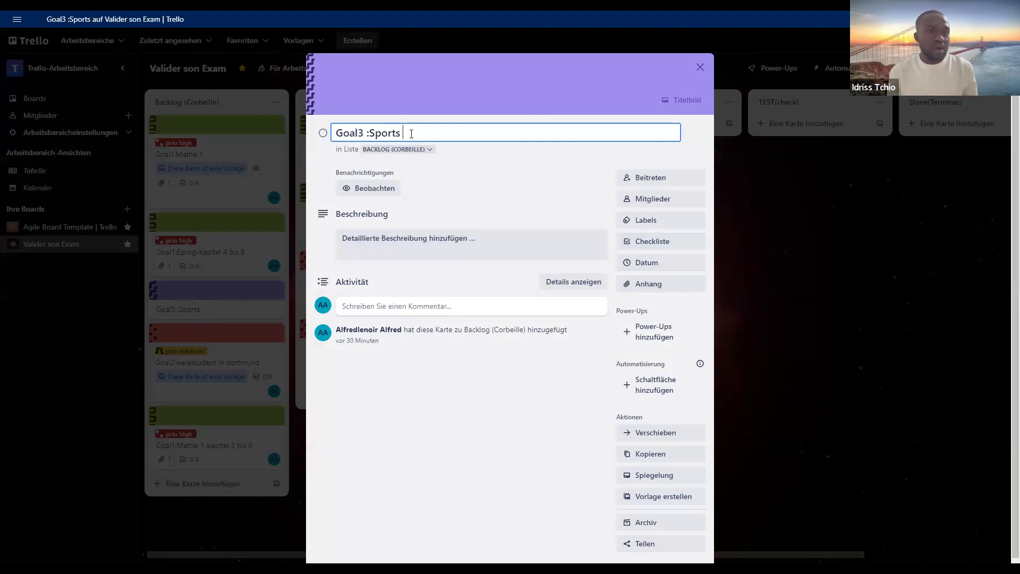
type("()")
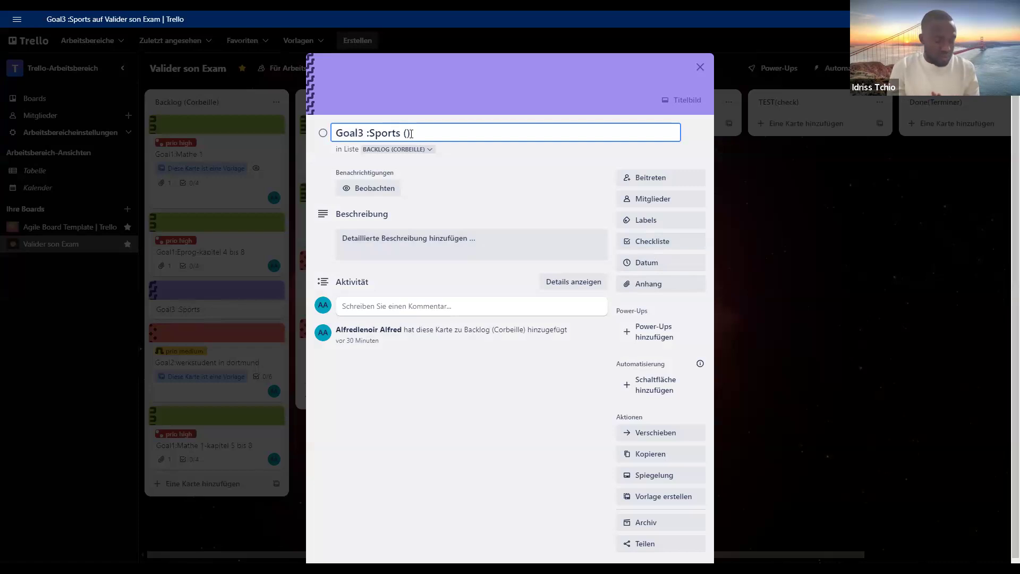
key("BackSpace")
key("BackSpace")
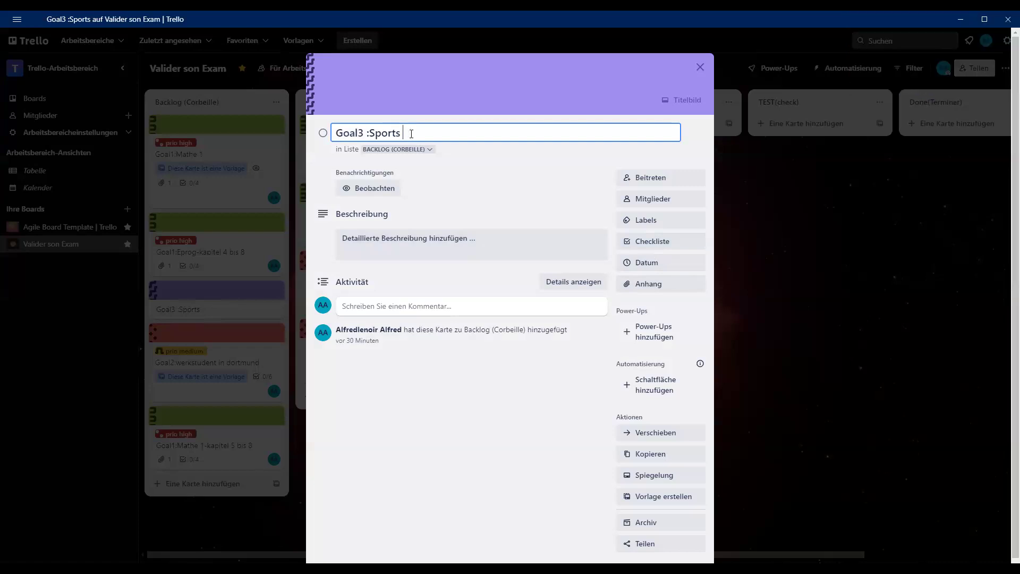
left_click(473, 407)
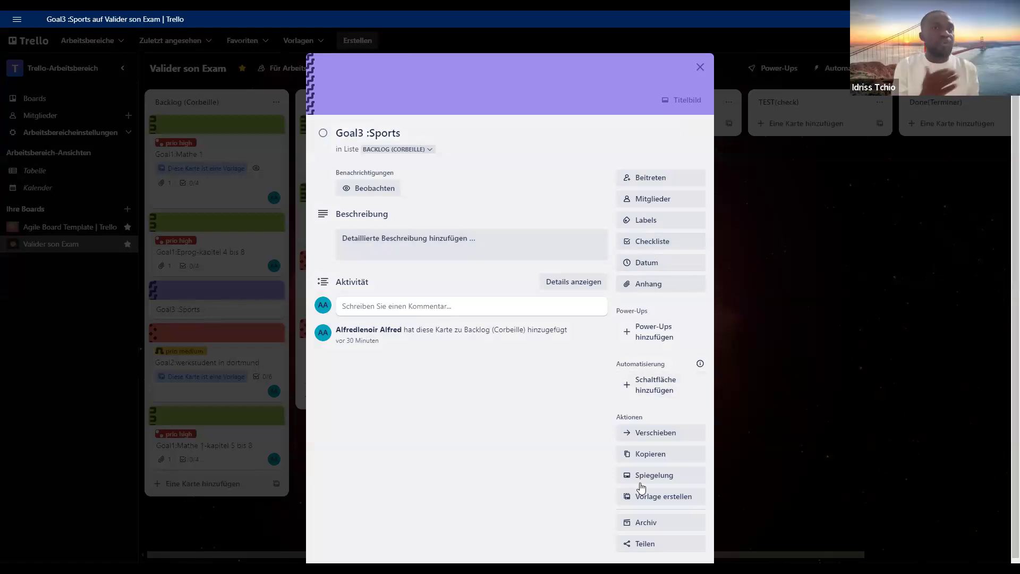
- Rename the Goal3 :Sports card to "Goal3 :Lundi yoga" and close it
scroll(532, 318, "down", 1)
left_click(413, 123)
double_click(413, 123)
type("Lundi")
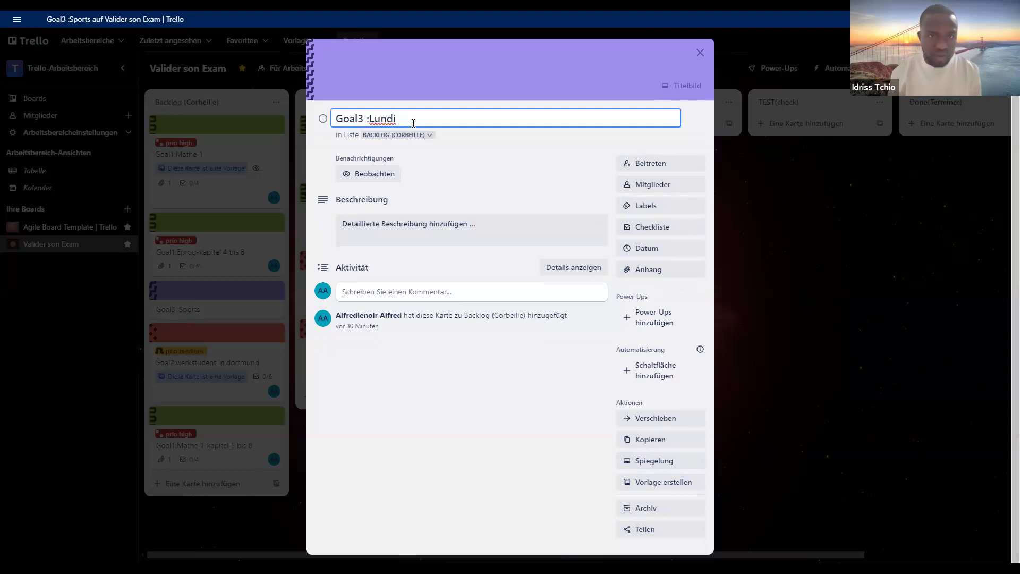
type(" yoga")
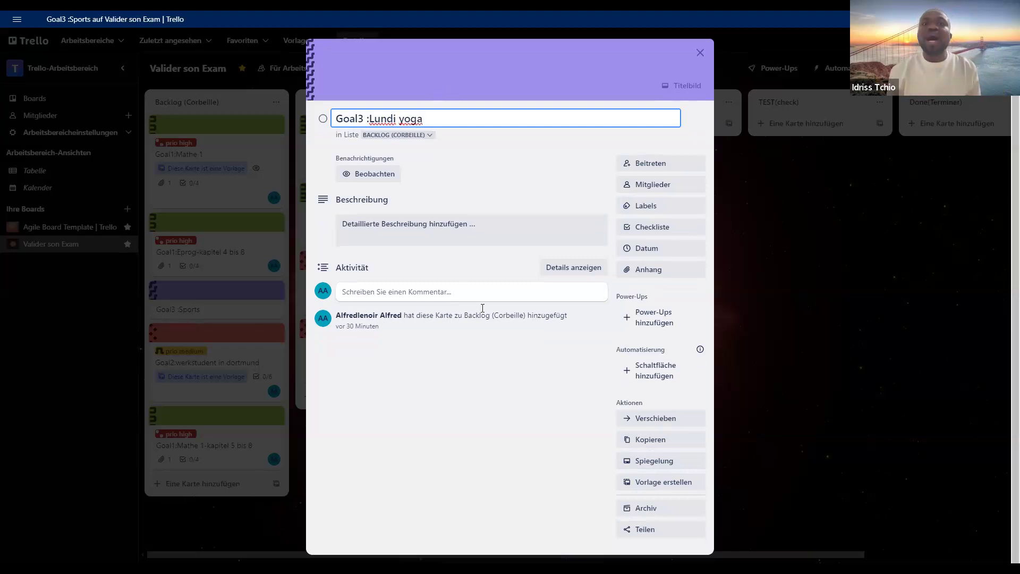
left_click(499, 355)
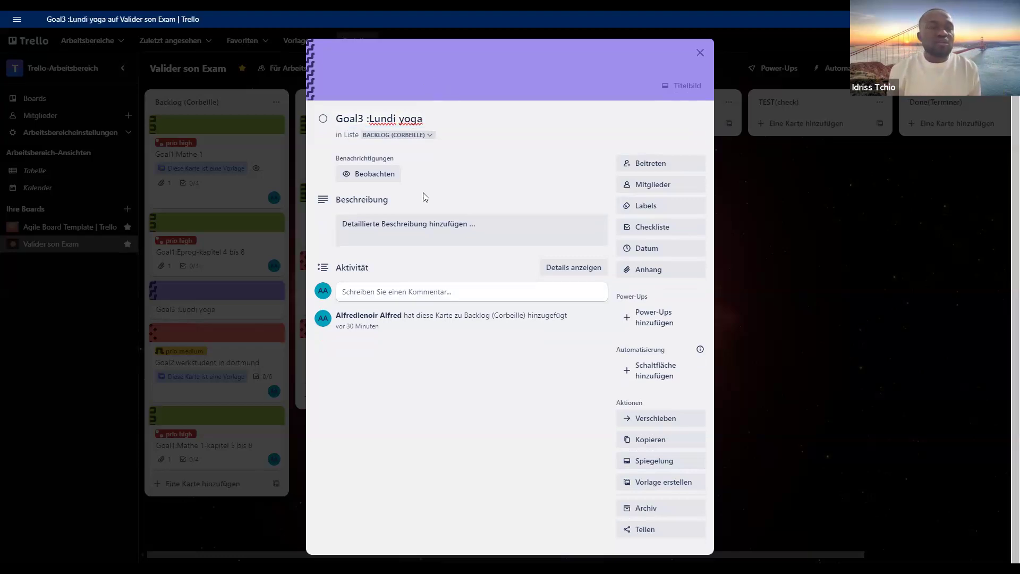
left_click(431, 120)
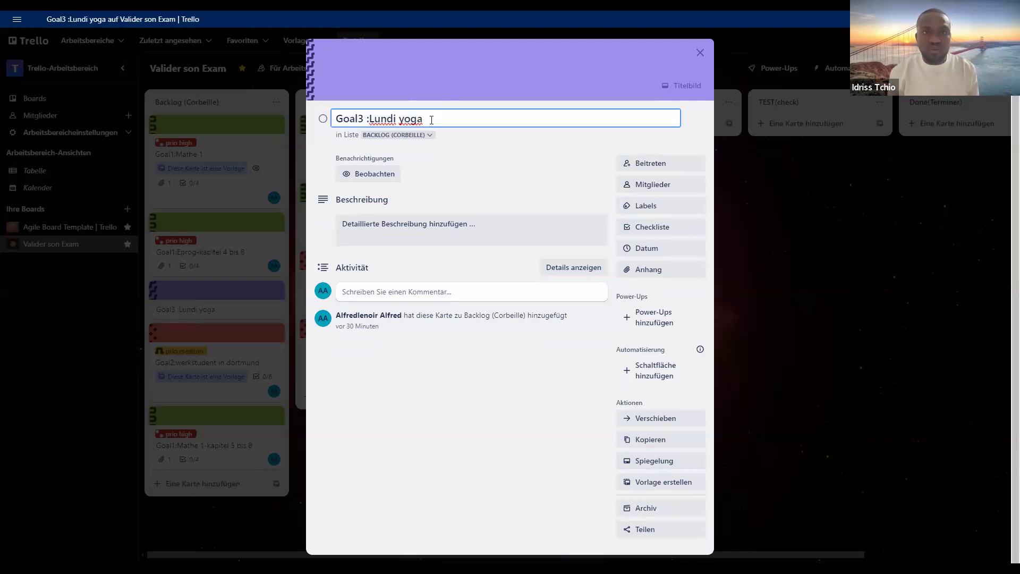
key("Return")
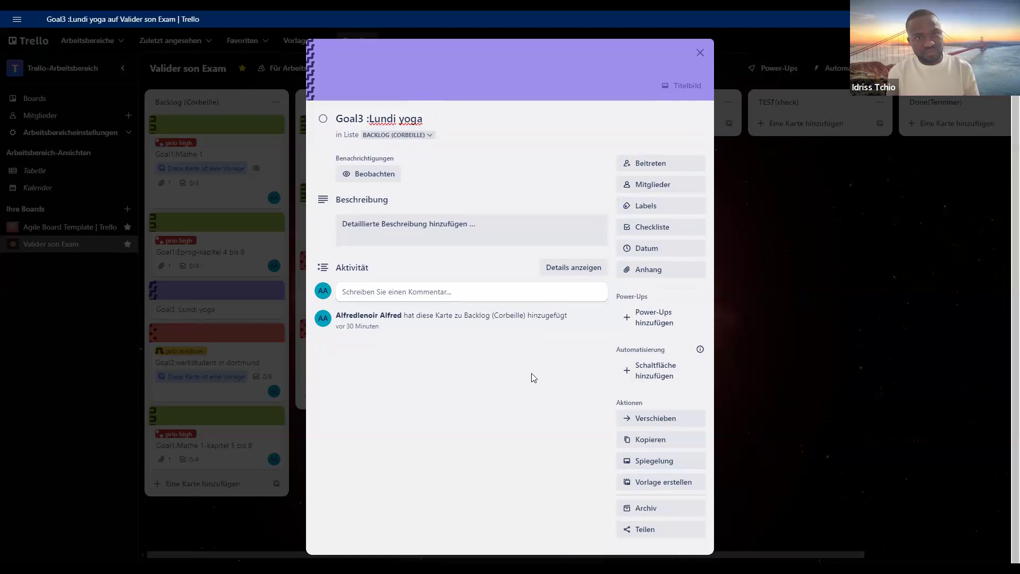
left_click(759, 309)
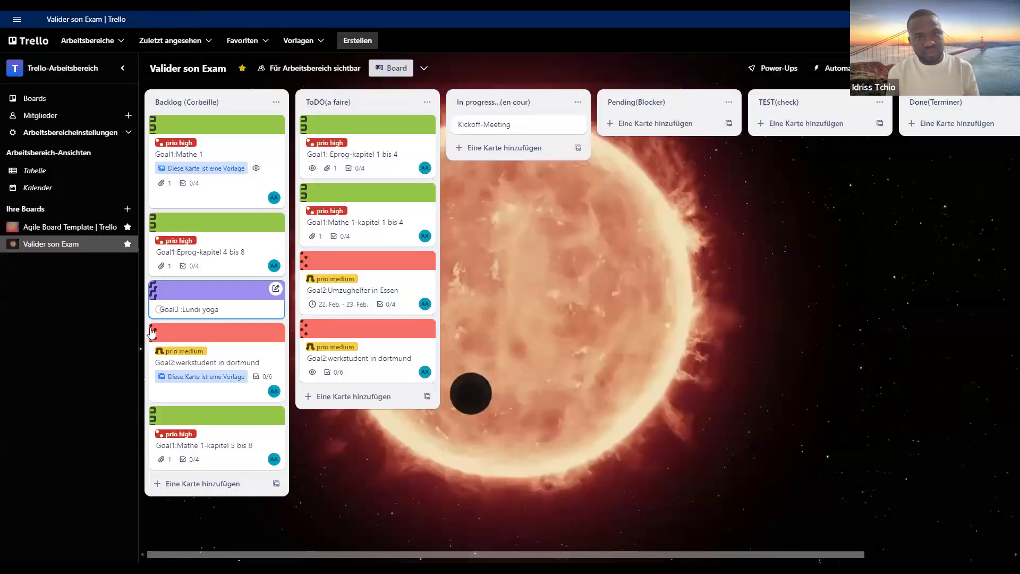
- Move the Goal3 :Lundi yoga card from the Backlog list to the end of the ToDO list
left_click(209, 293)
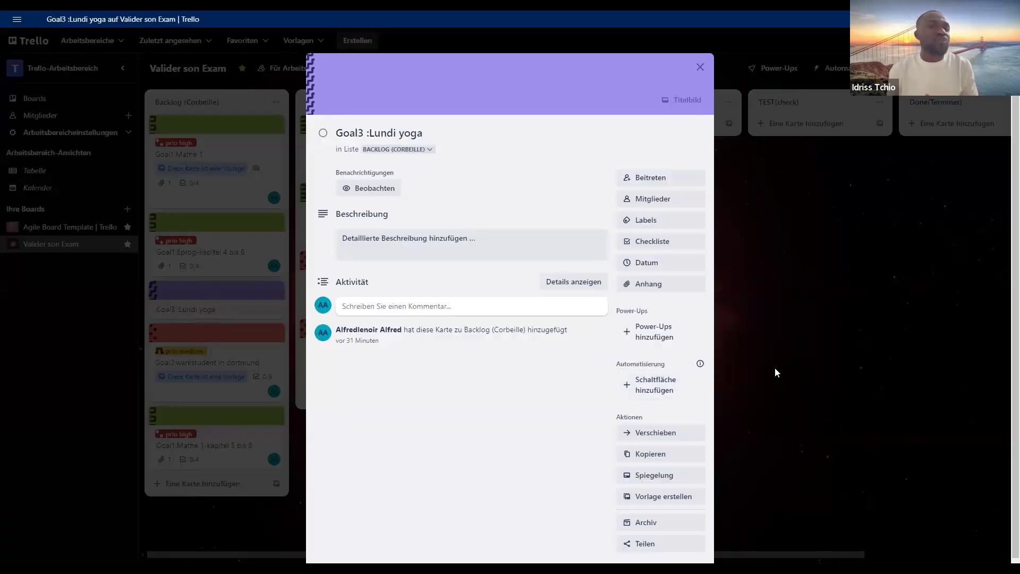
left_click(774, 368)
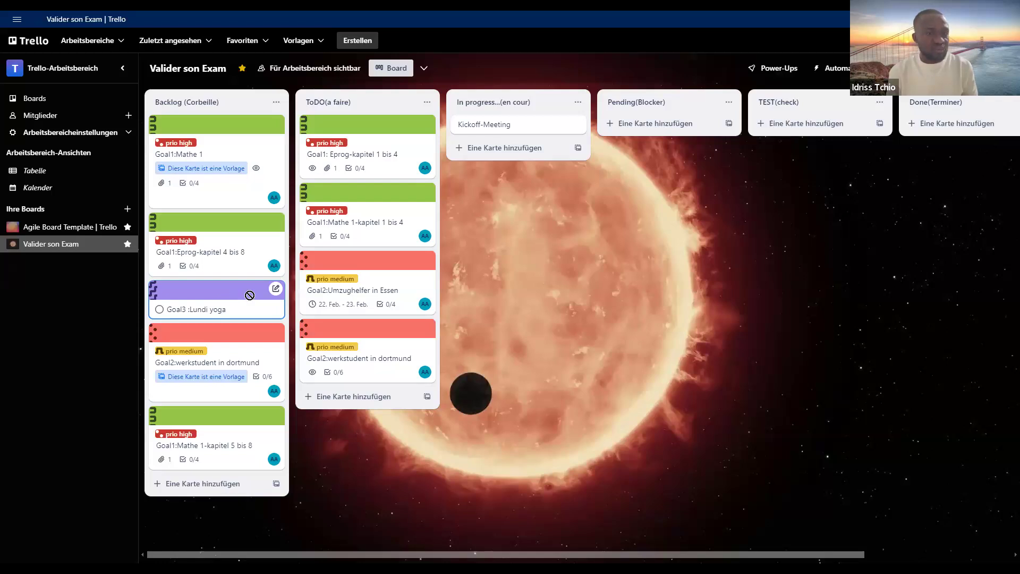
left_click_drag(351, 357, 373, 406)
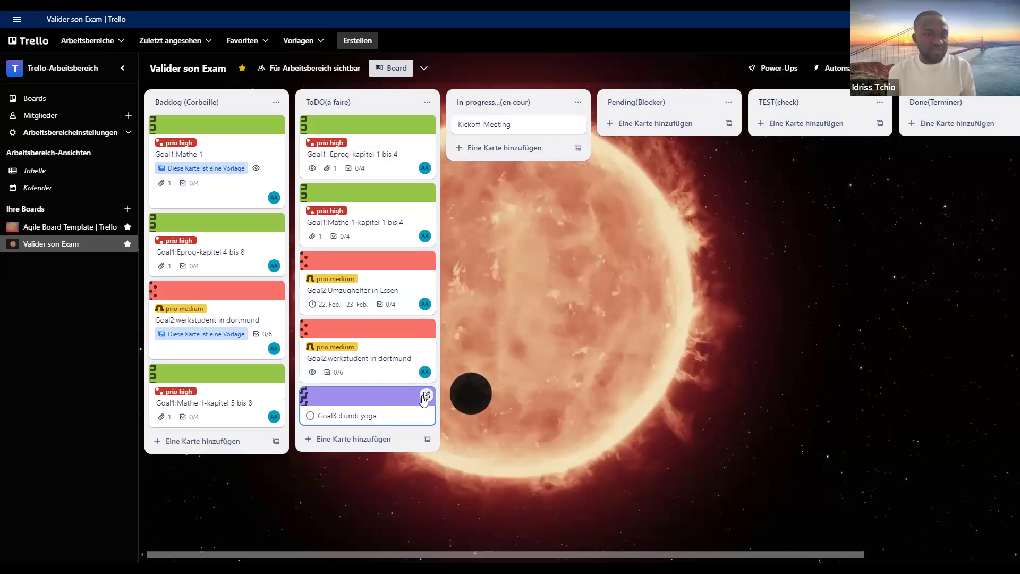
- Copy the Goal3 :Lundi yoga card within the ToDO list at position 5 under the name "Goal3 :Mardi footing"
left_click(427, 394)
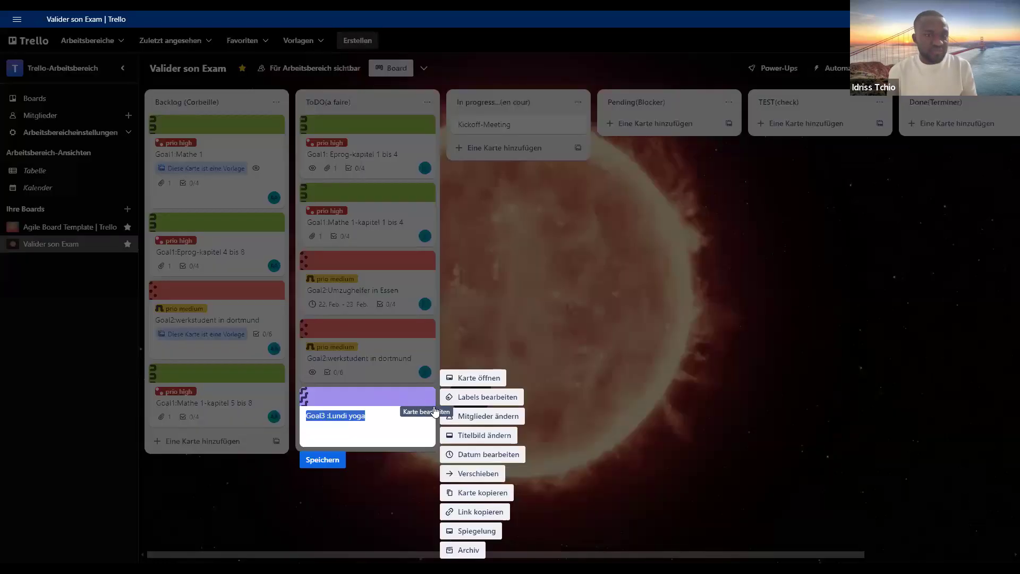
left_click(482, 492)
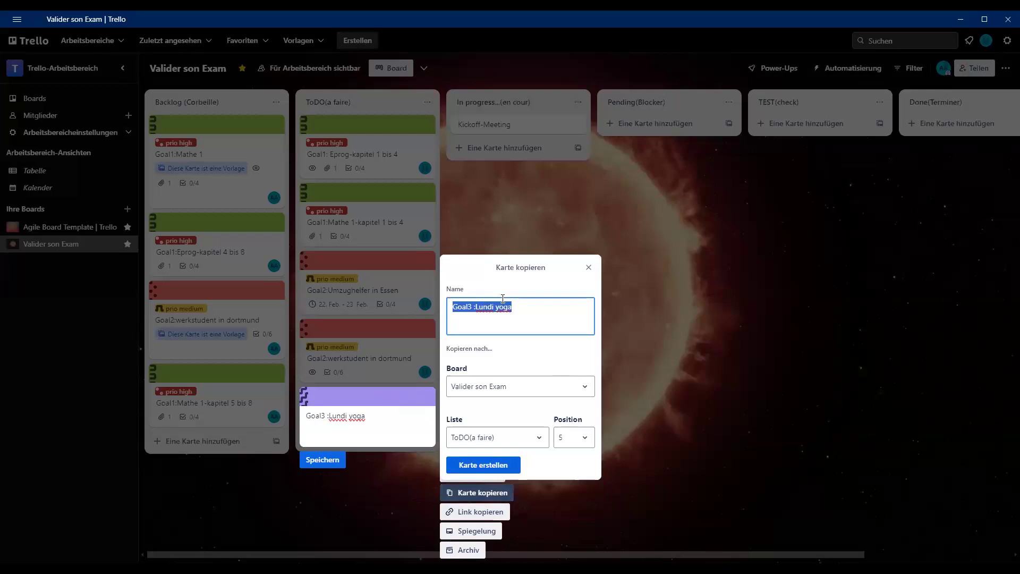
left_click(493, 307)
key("BackSpace")
key("BackSpace")
key("BackSpace")
key("BackSpace")
key("BackSpace")
key("BackSpace")
type("Mardi footing")
key("Right")
key("Right")
key("Right")
key("Right")
key("BackSpace")
key("BackSpace")
key("BackSpace")
key("BackSpace")
left_click(473, 471)
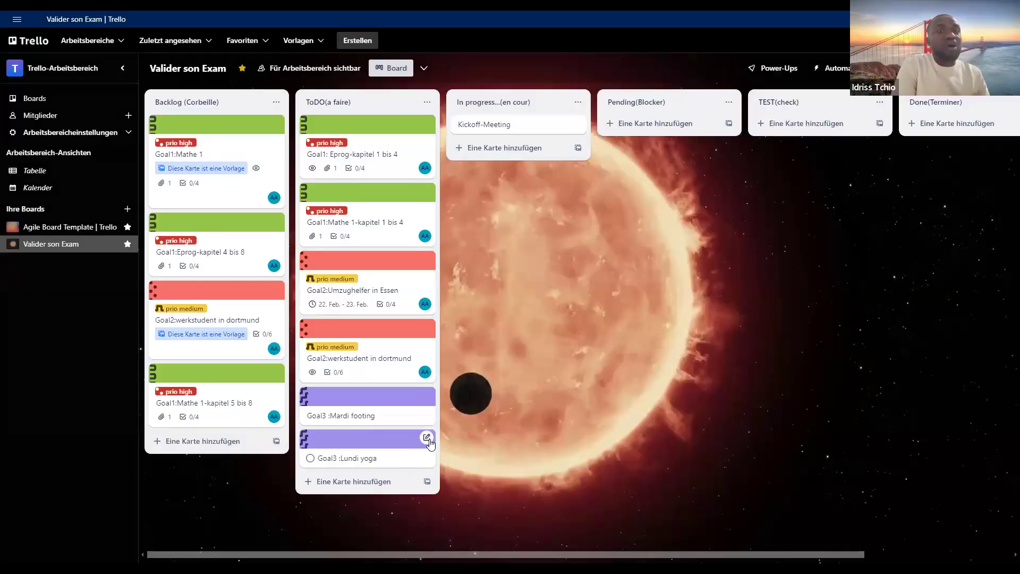
- Copy the Goal3 :Lundi yoga card within the ToDO list at position 6 under the name "Goal3 :vendredi salle"
left_click(427, 439)
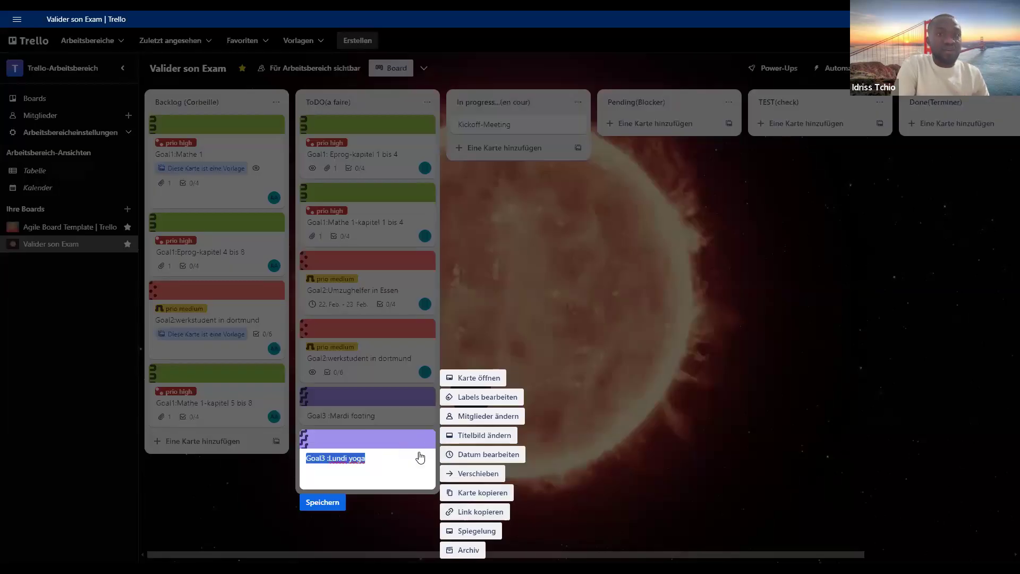
left_click(480, 493)
left_click(496, 308)
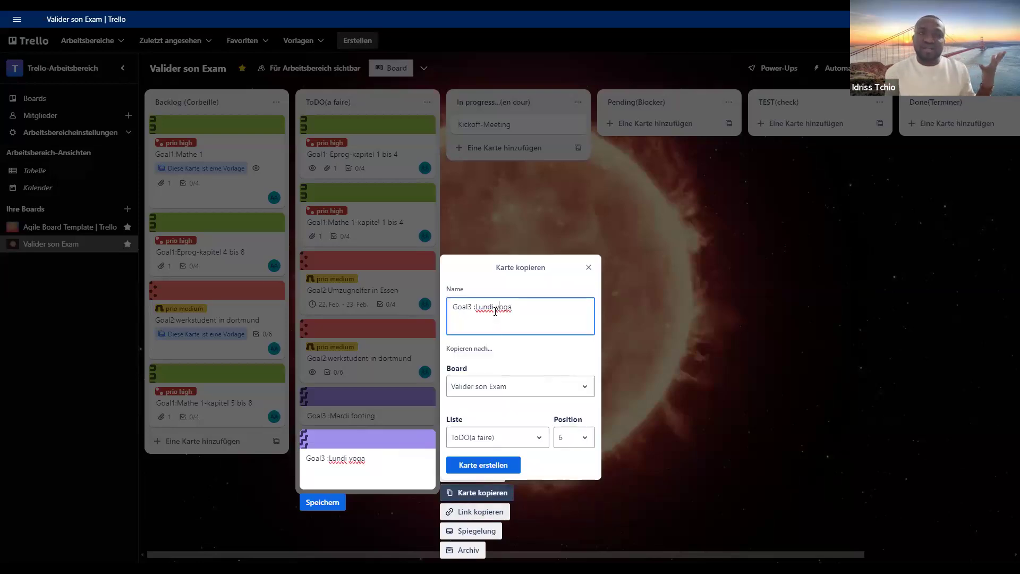
key("BackSpace")
key("BackSpace")
key("BackSpace")
key("BackSpace")
key("BackSpace")
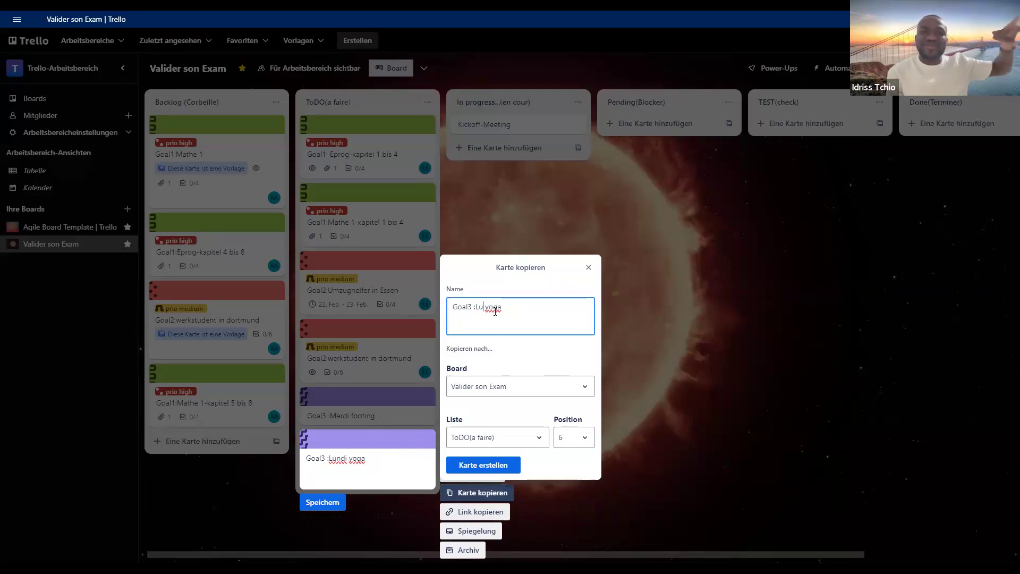
type("ven")
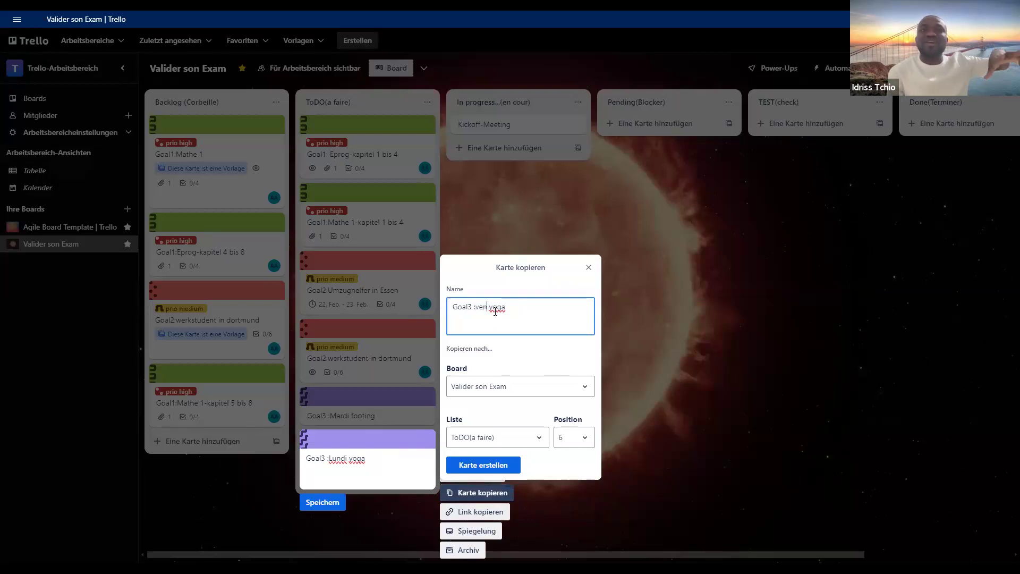
type("dredi")
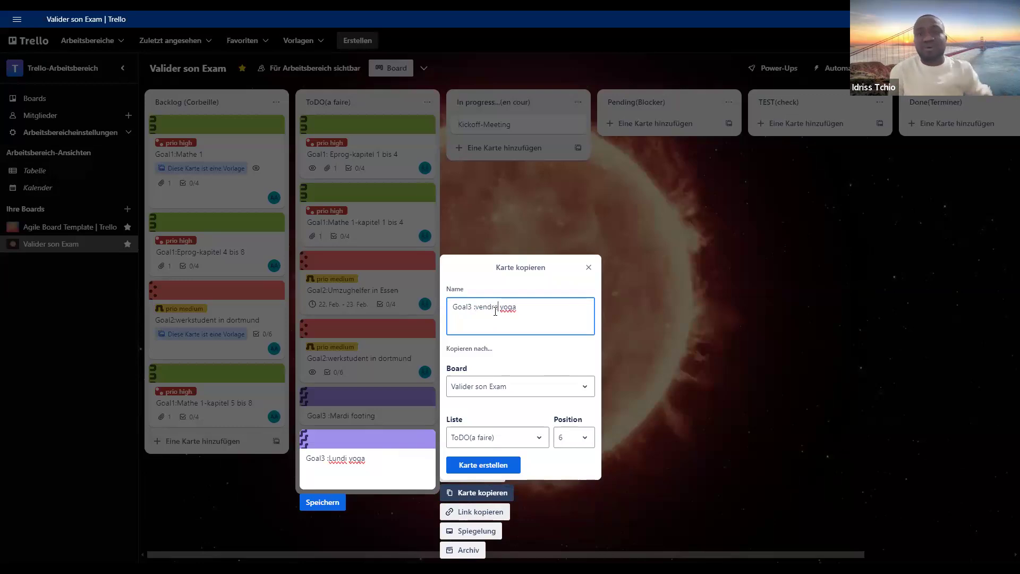
left_click(537, 302)
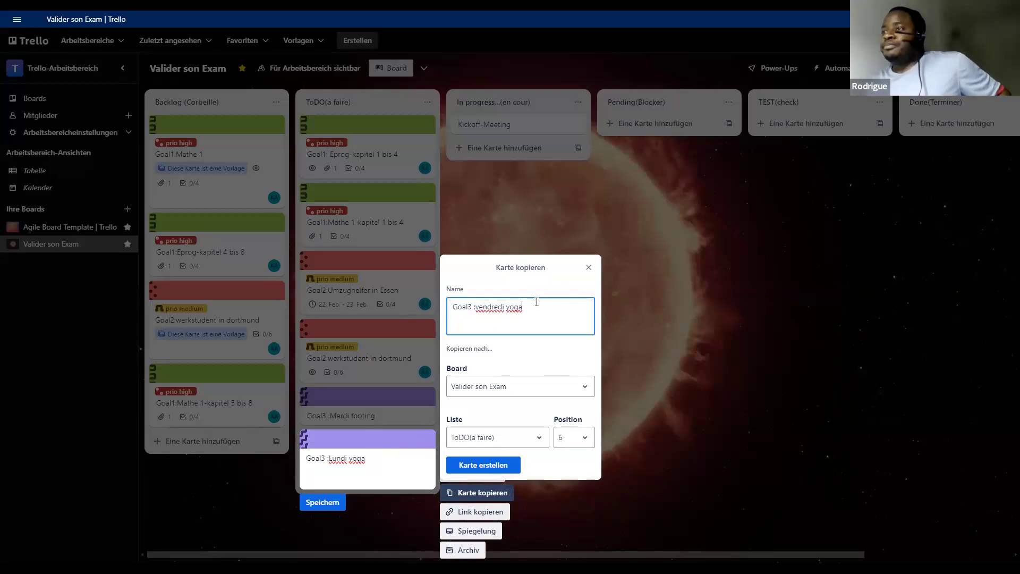
key("BackSpace")
key("BackSpace")
key("BackSpace")
key("BackSpace")
type("s")
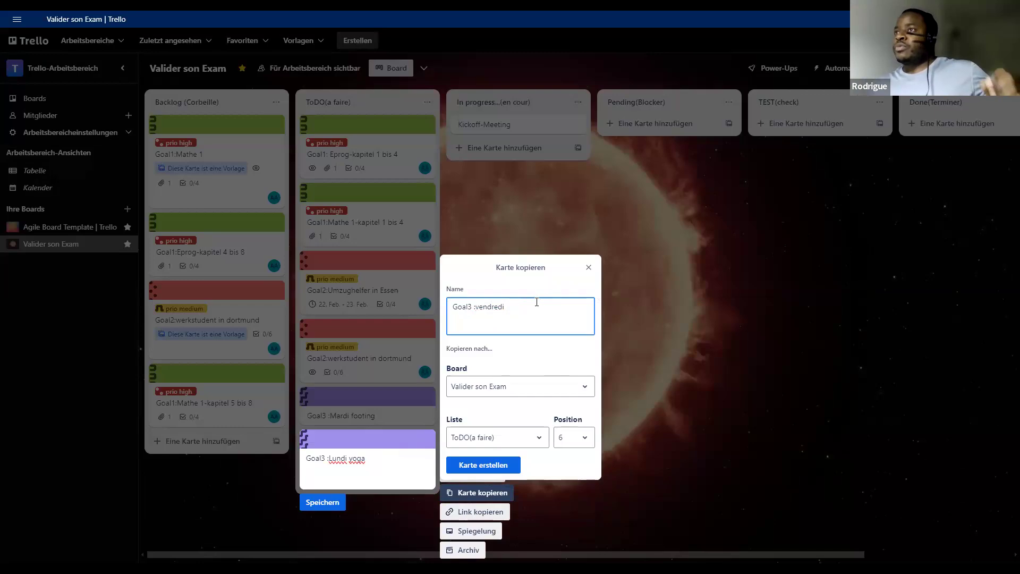
type("alle")
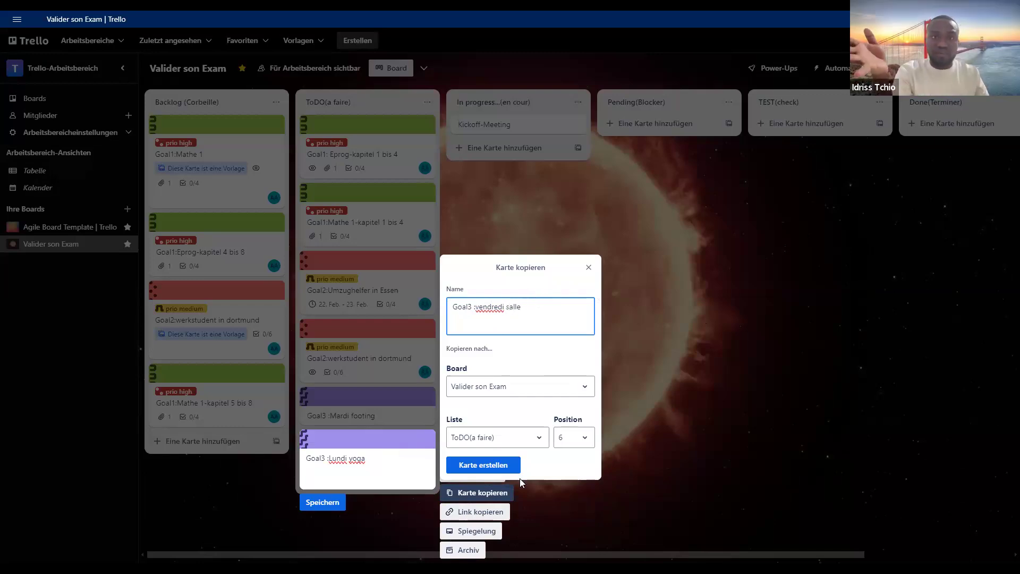
left_click(512, 465)
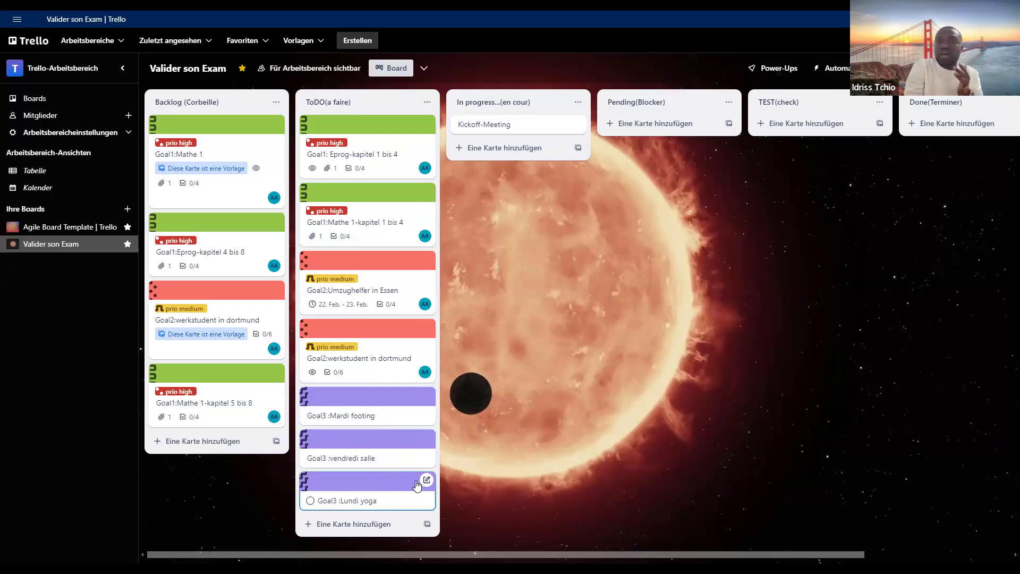
- Give the Goal3 :Lundi yoga card a start date of 24.2.2025 without a due date
left_click(401, 489)
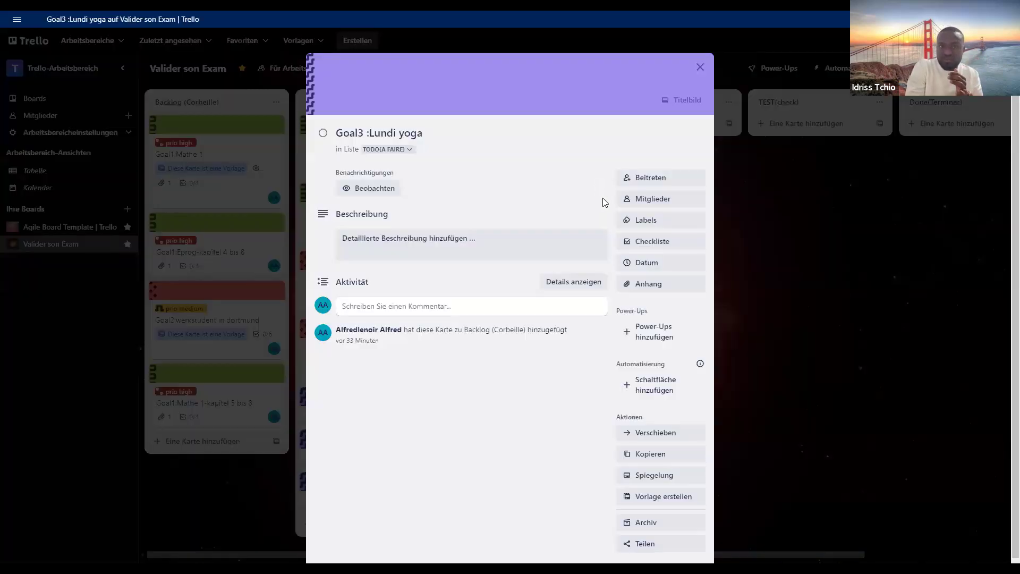
left_click(656, 270)
left_click(627, 400)
left_click(626, 433)
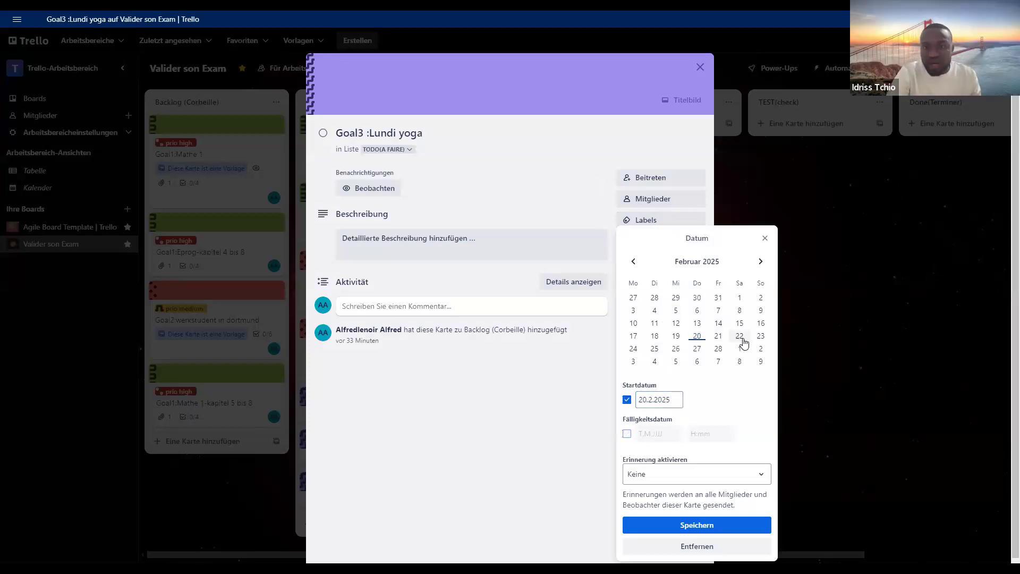
left_click(633, 349)
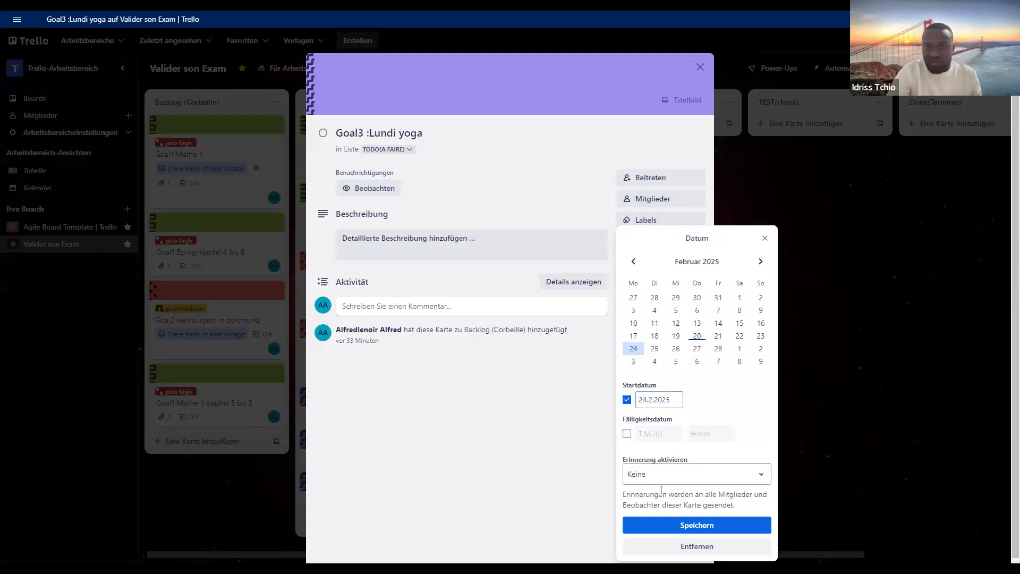
left_click(675, 525)
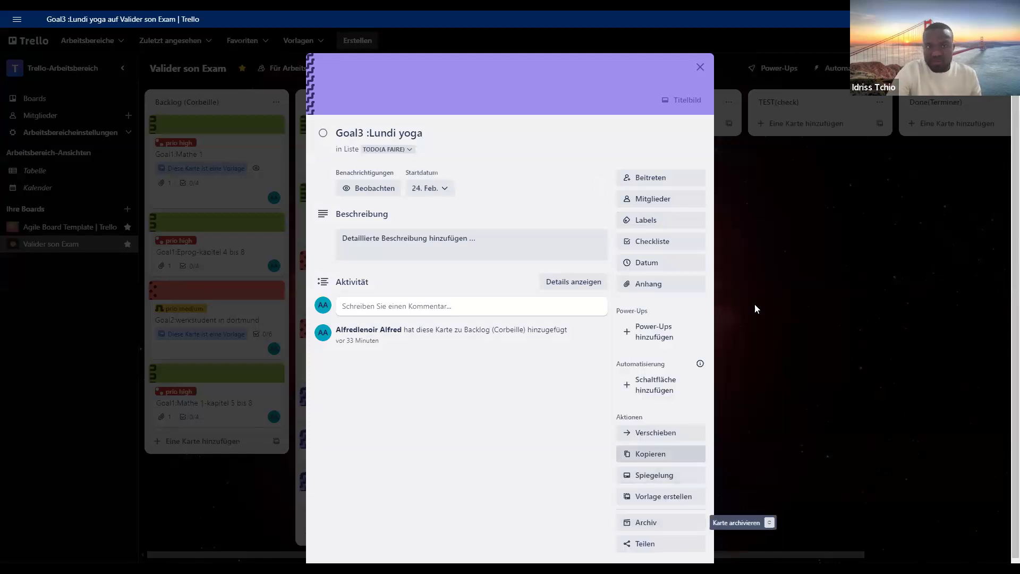
- Search the board's Power-Ups for "kalender" and open the Kalender-Power-Up description
left_click(766, 315)
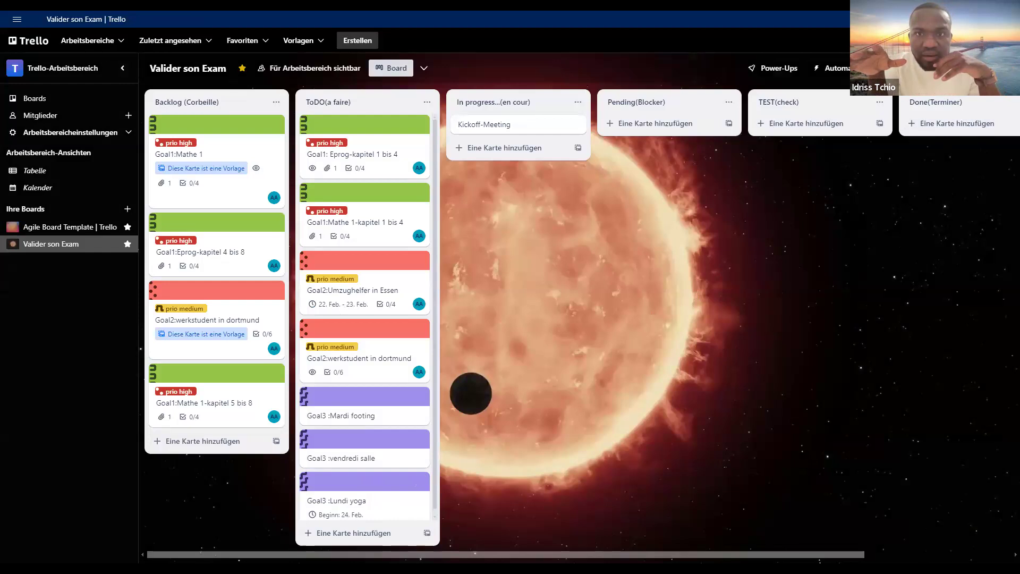
left_click(1005, 68)
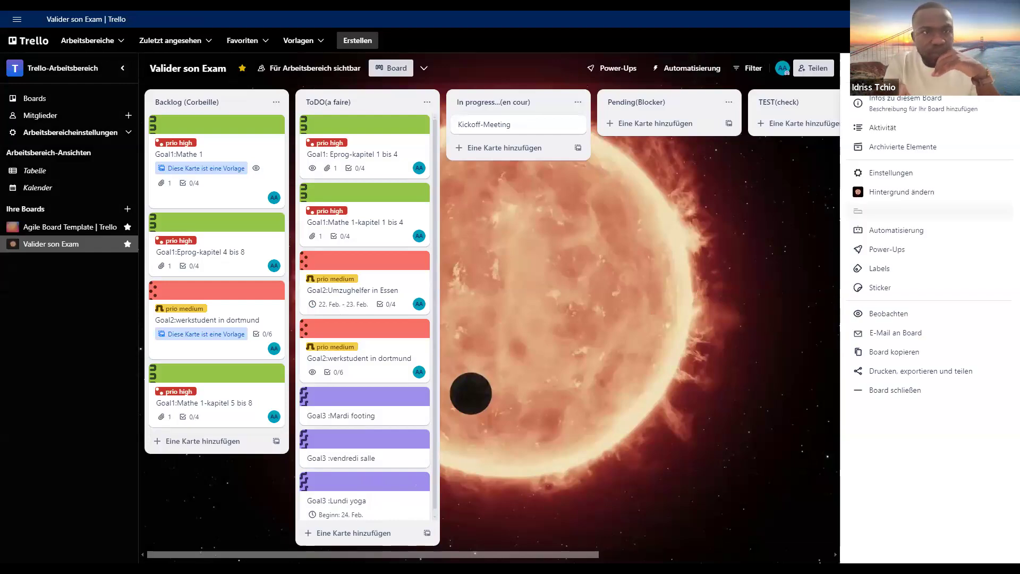
left_click(613, 73)
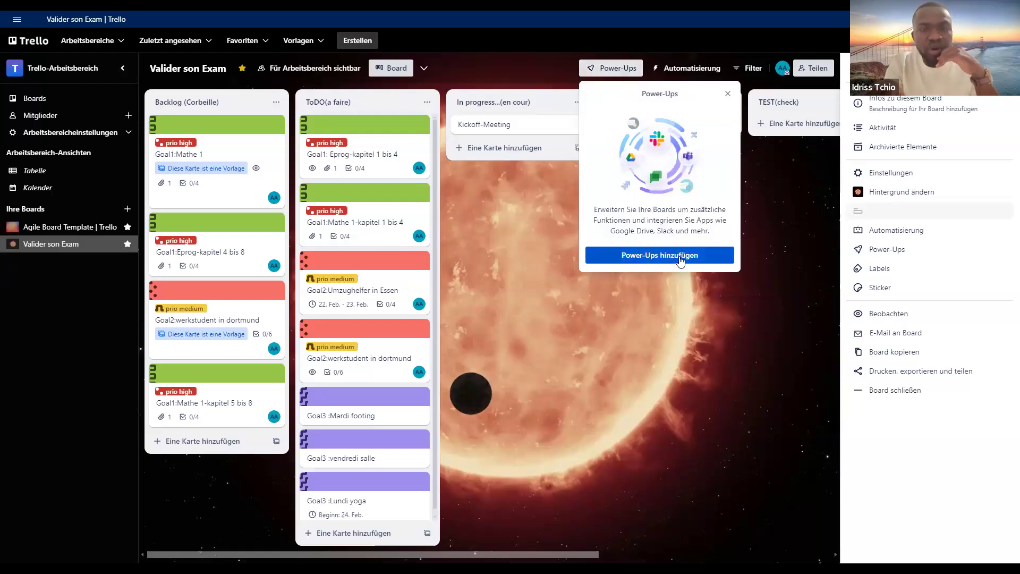
left_click(681, 261)
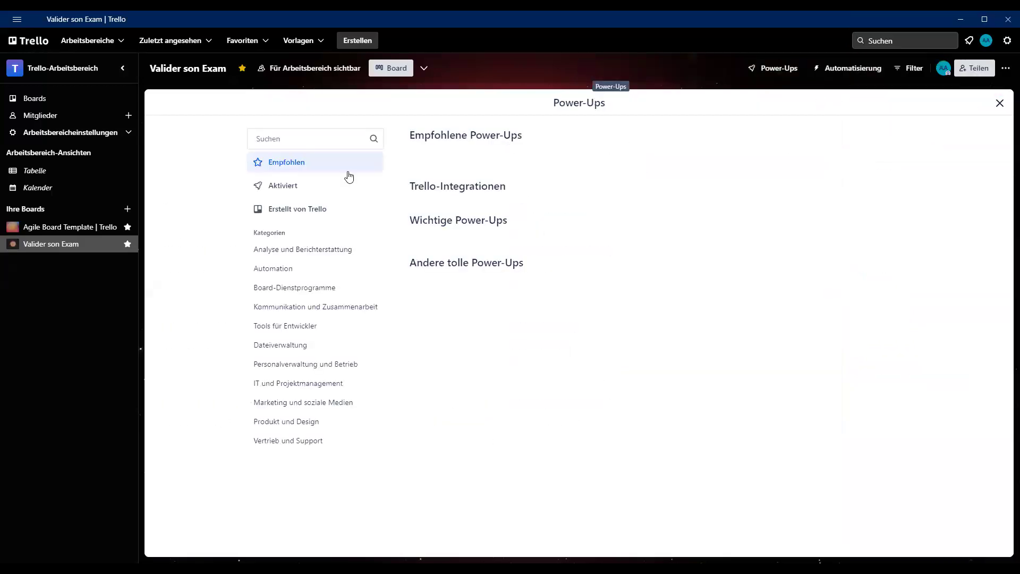
left_click(335, 146)
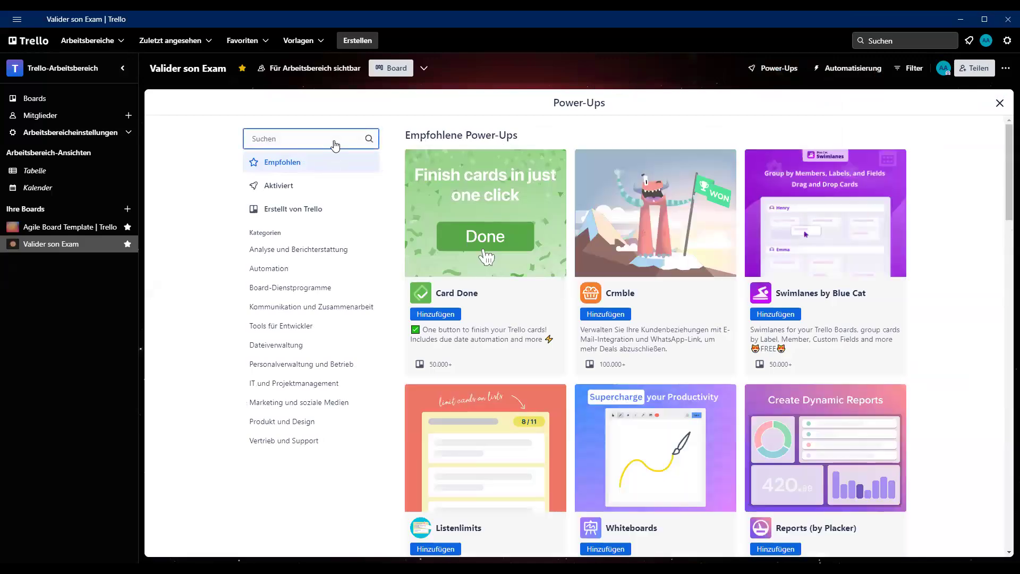
type("kalender")
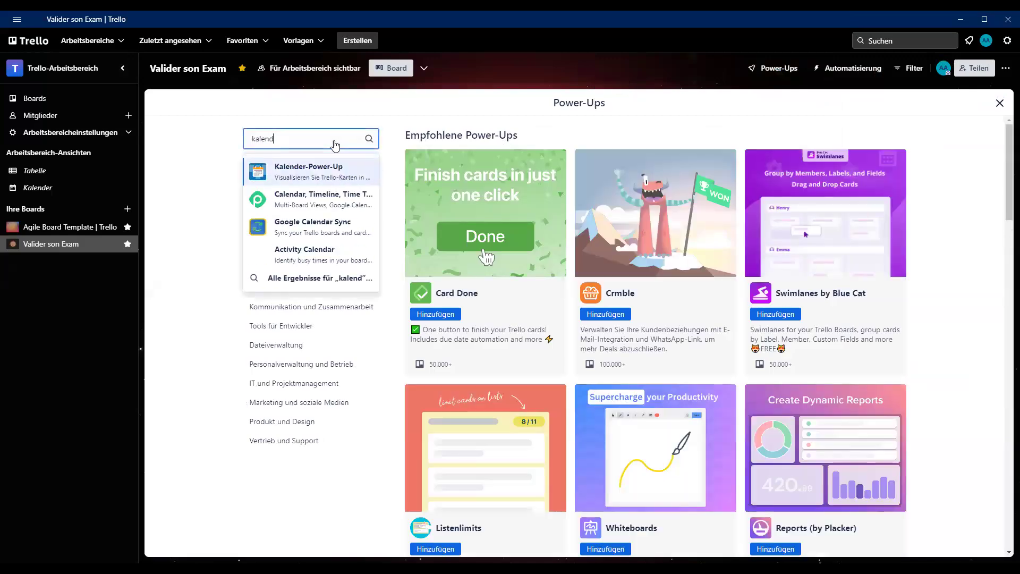
left_click(281, 175)
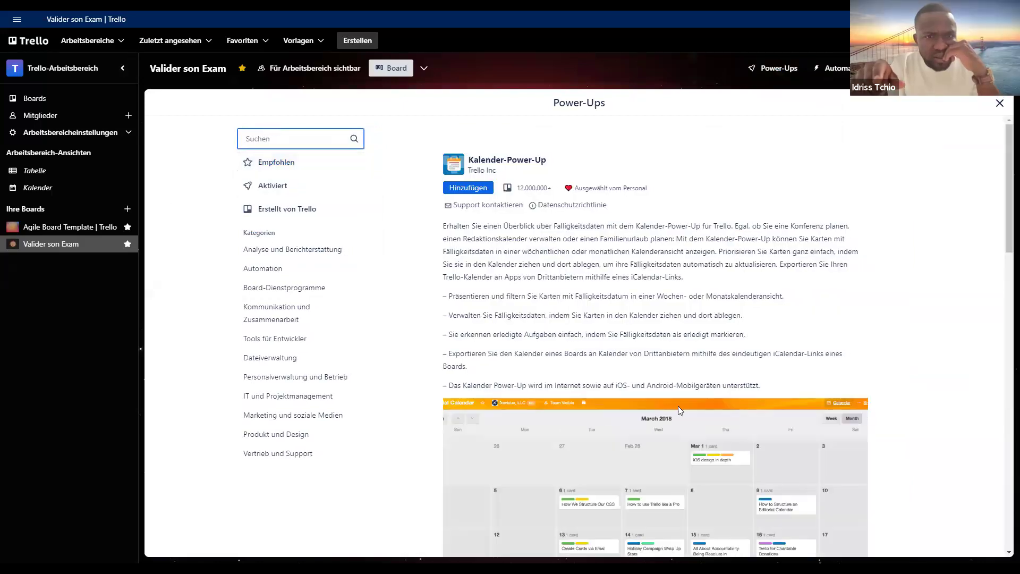
- Add the Kalender-Power-Up to the Valider son Exam board and check the list of activated Power-Ups
scroll(678, 405, "down", 3)
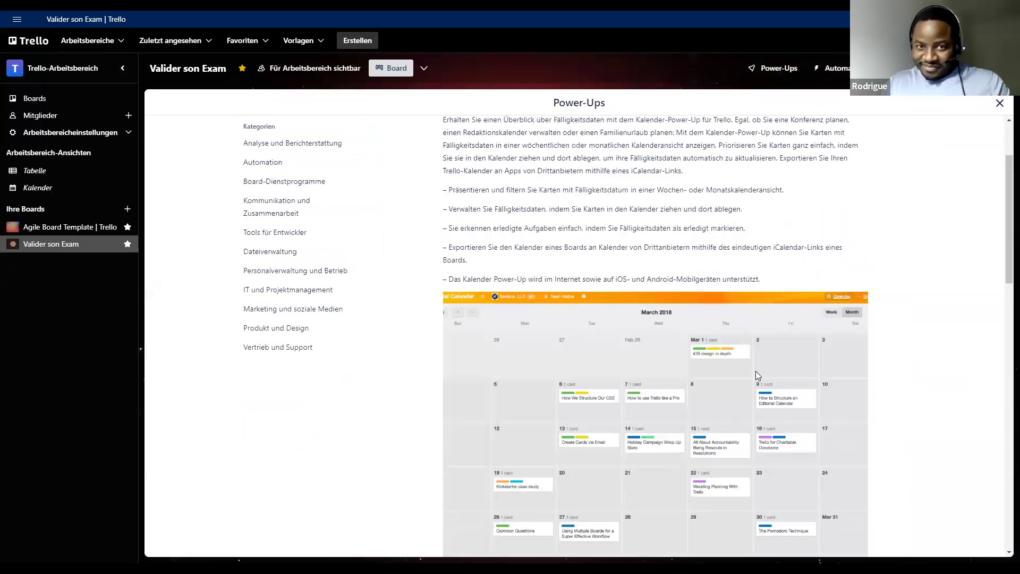
scroll(756, 373, "down", 3)
scroll(757, 375, "down", 5)
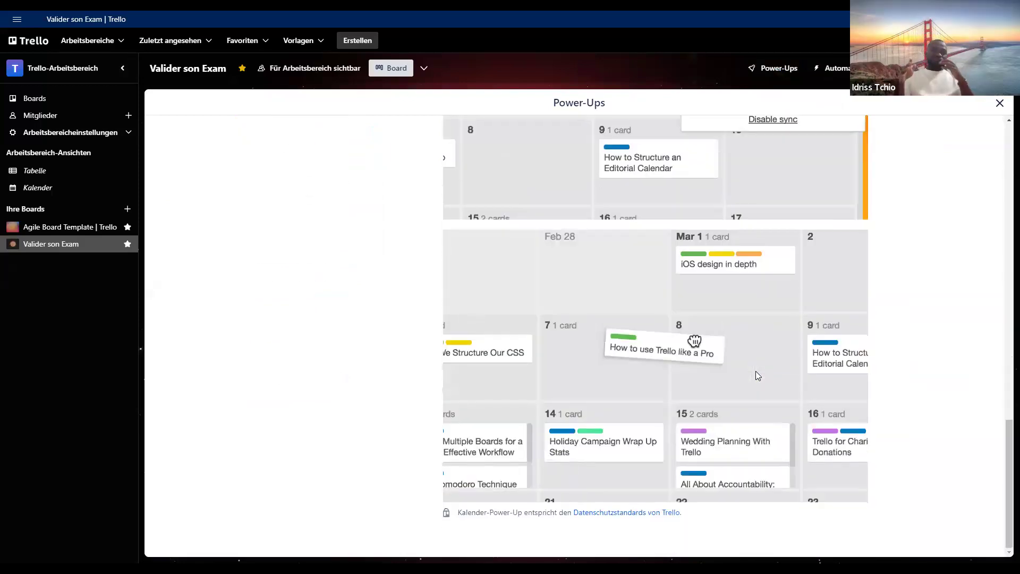
scroll(755, 371, "up", 10)
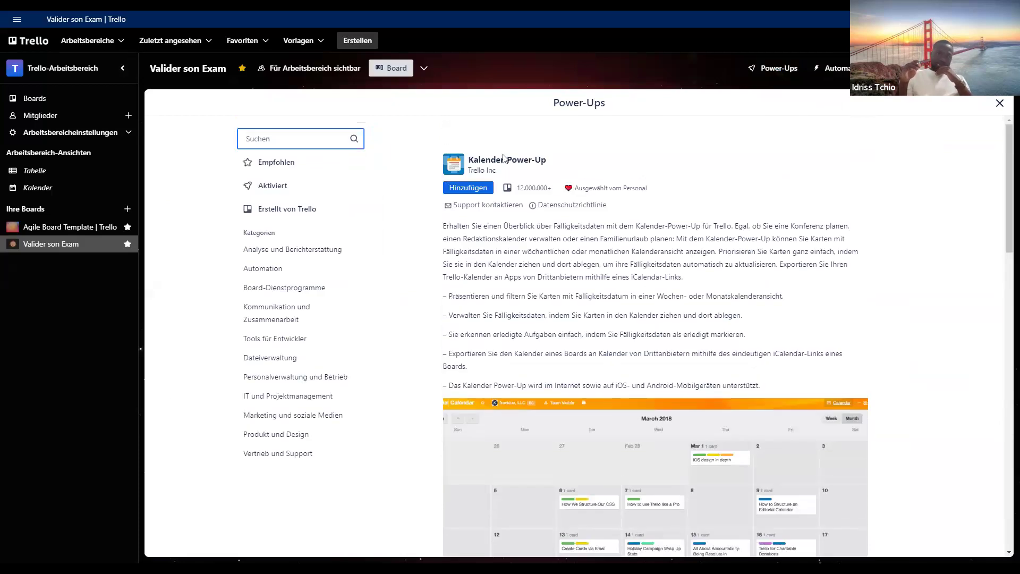
left_click(480, 188)
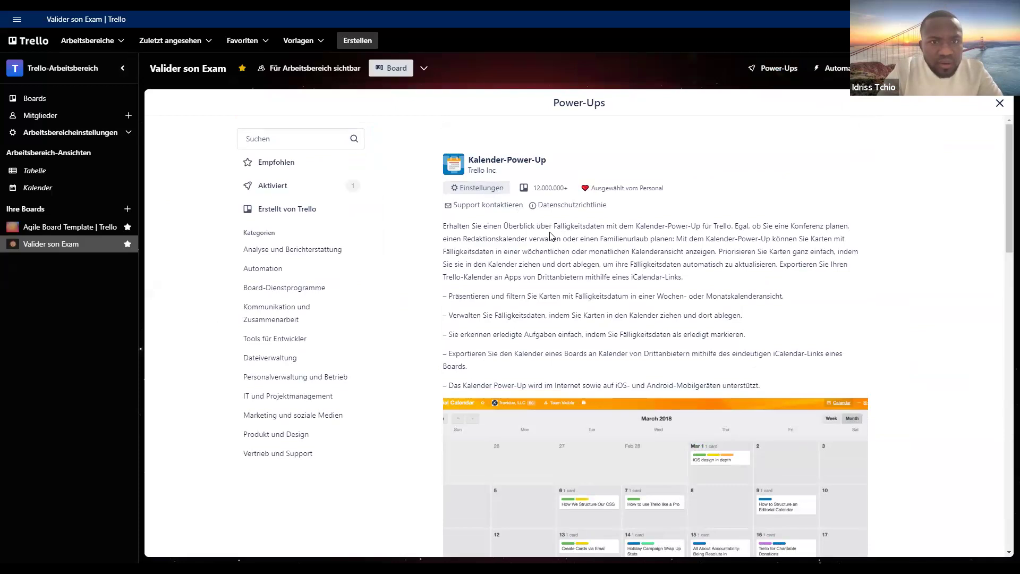
left_click(327, 194)
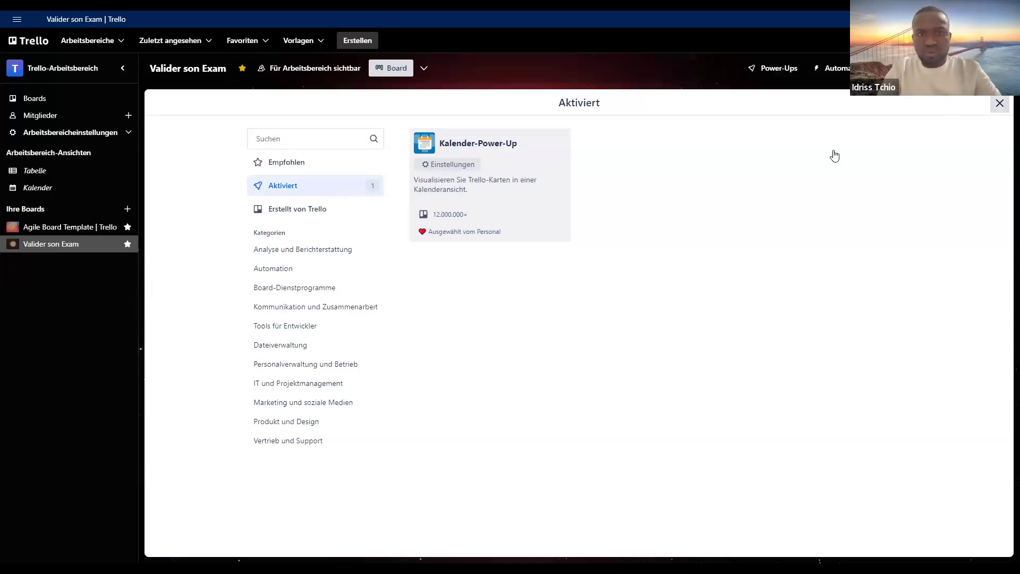
key("Escape")
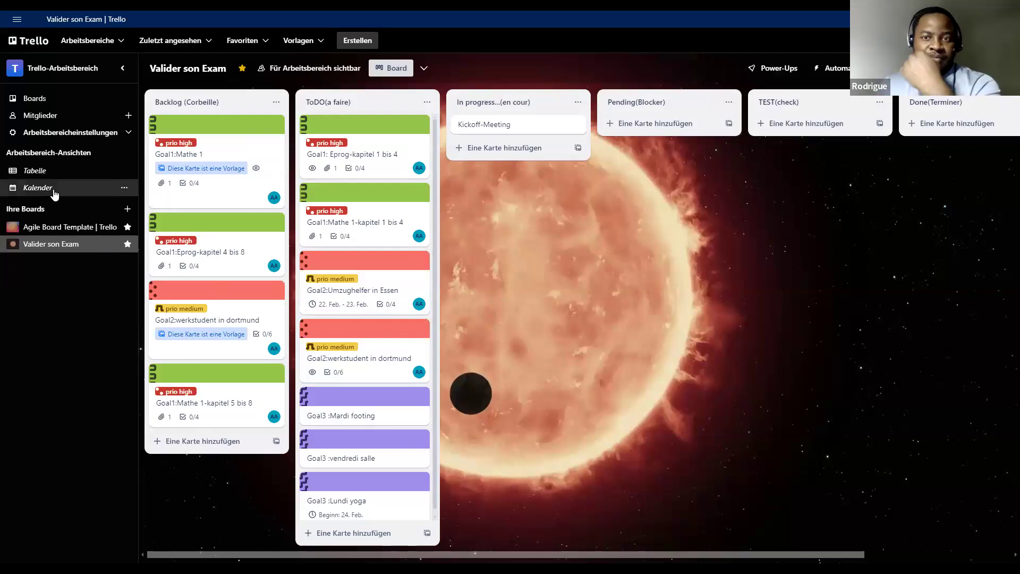
- Look at the workspace's Kalender view and return to the Valider son Exam board
left_click(38, 188)
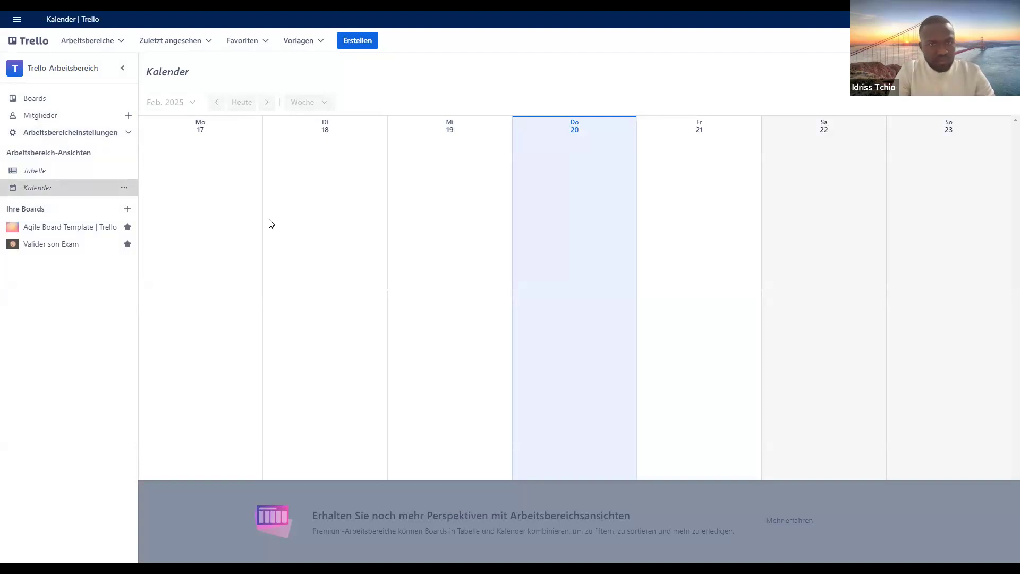
left_click_drag(476, 227, 502, 231)
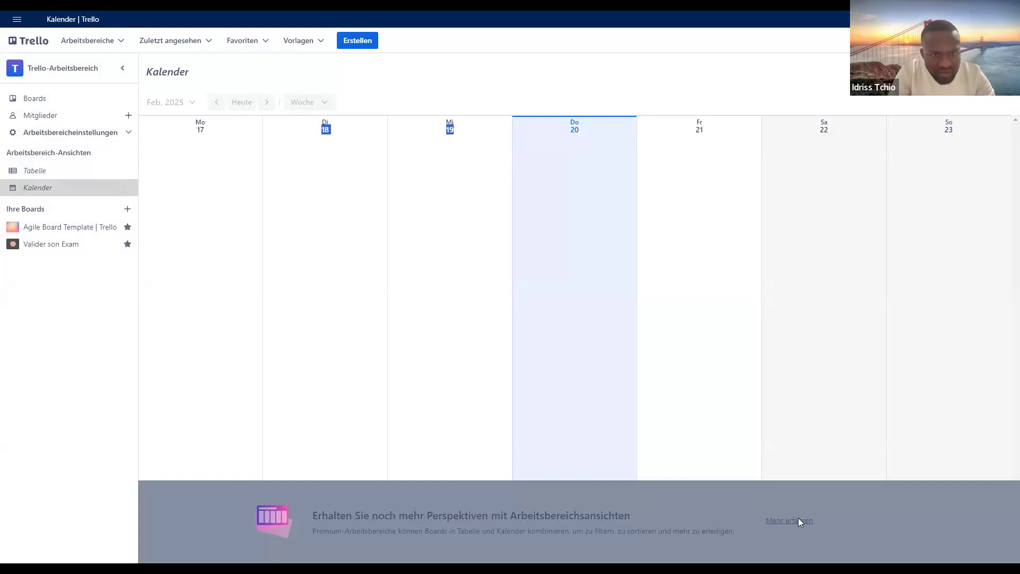
key("alt+Tab")
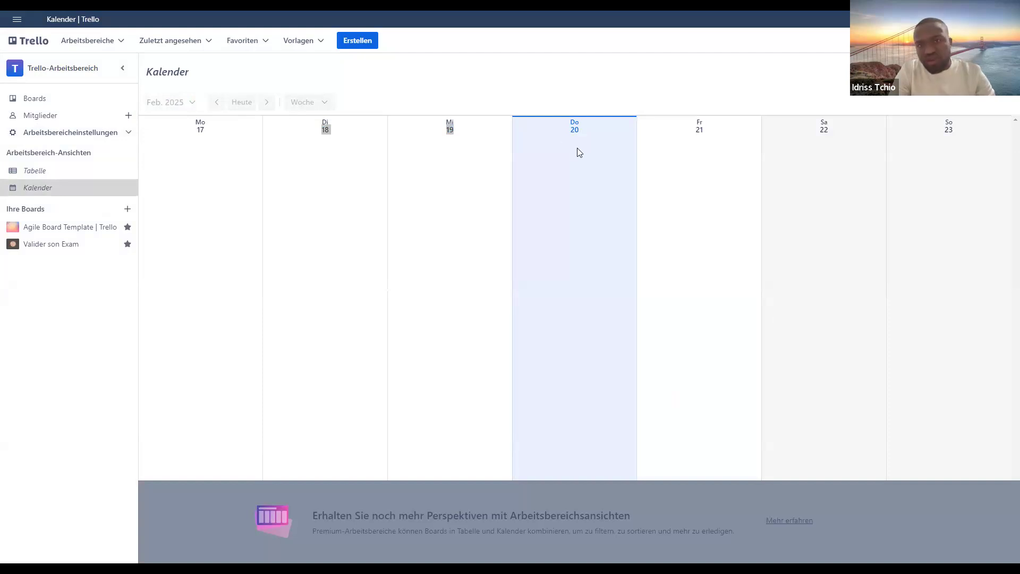
left_click(574, 130)
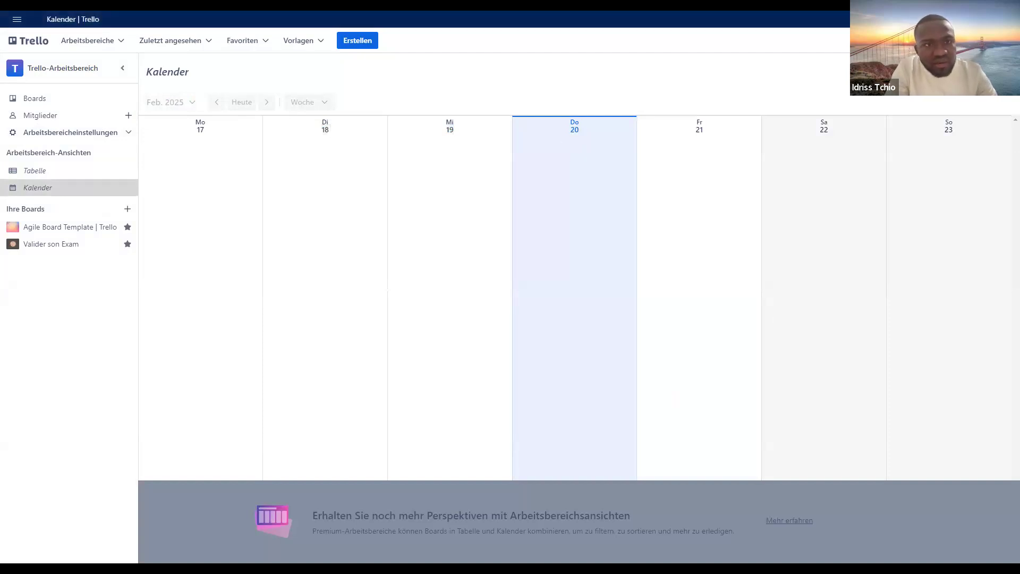
left_click(65, 100)
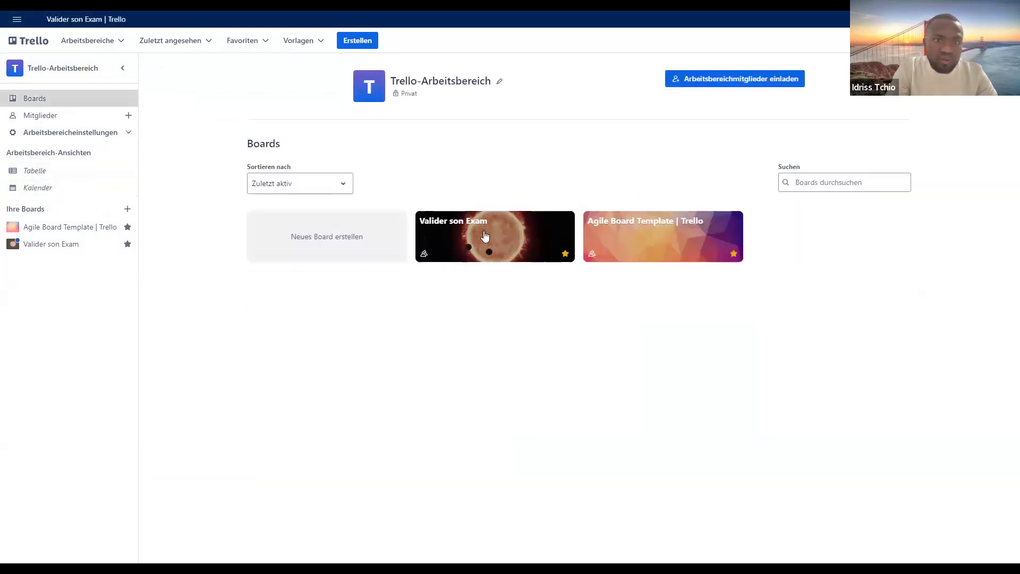
left_click(484, 231)
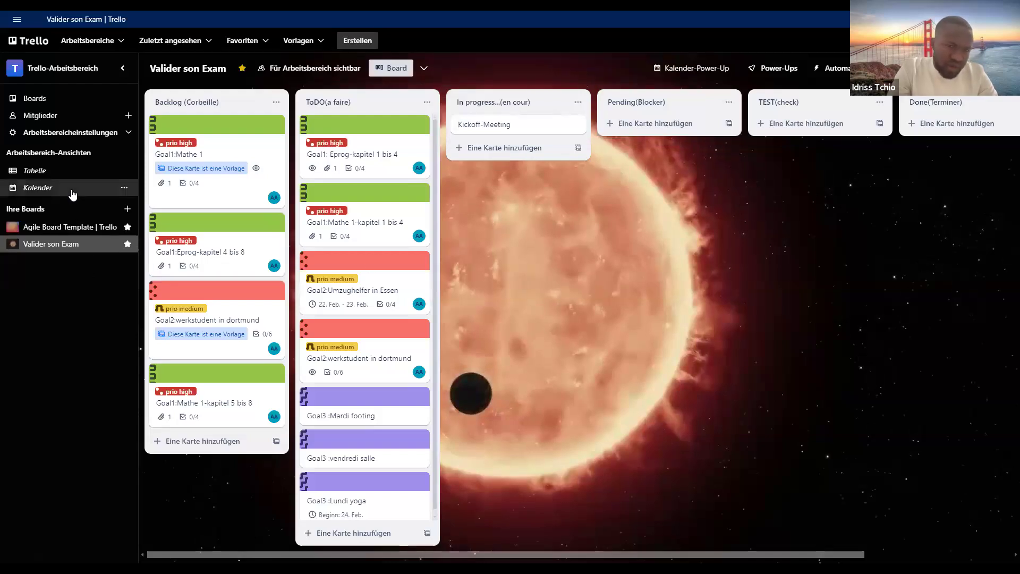
- Open the Goal3 :Lundi yoga card in the ToDO list and join it as a member
left_click(380, 500)
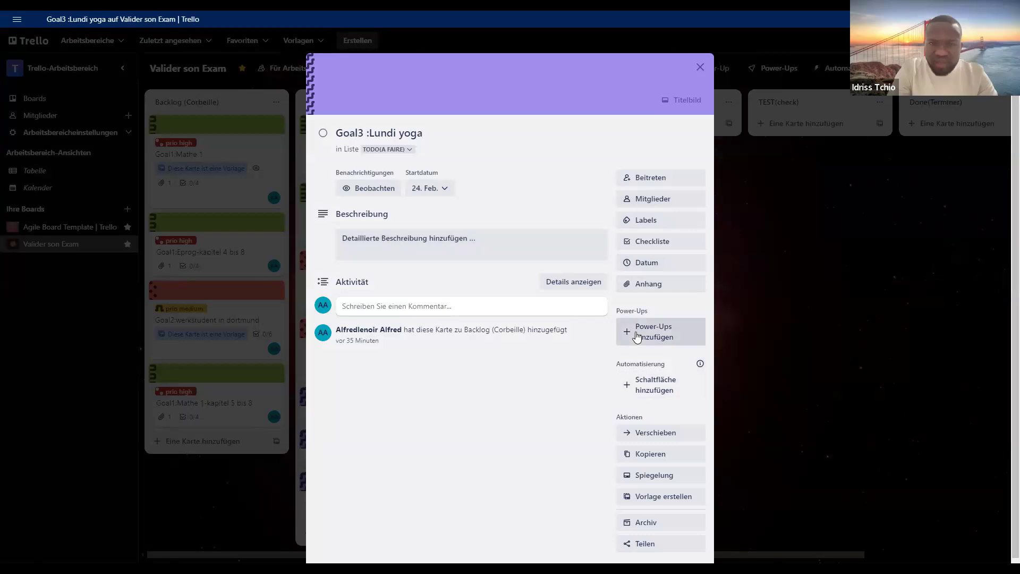
left_click(662, 183)
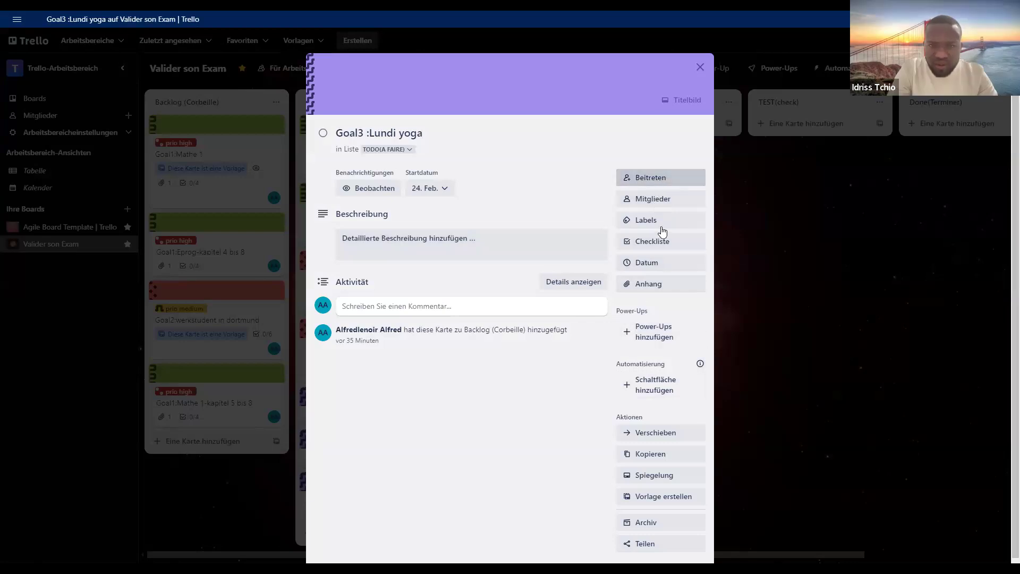
- Search the Power-Ups for "kalender" from the card and read through the Kalender-Power-Up description and its sample calendar images
left_click(649, 340)
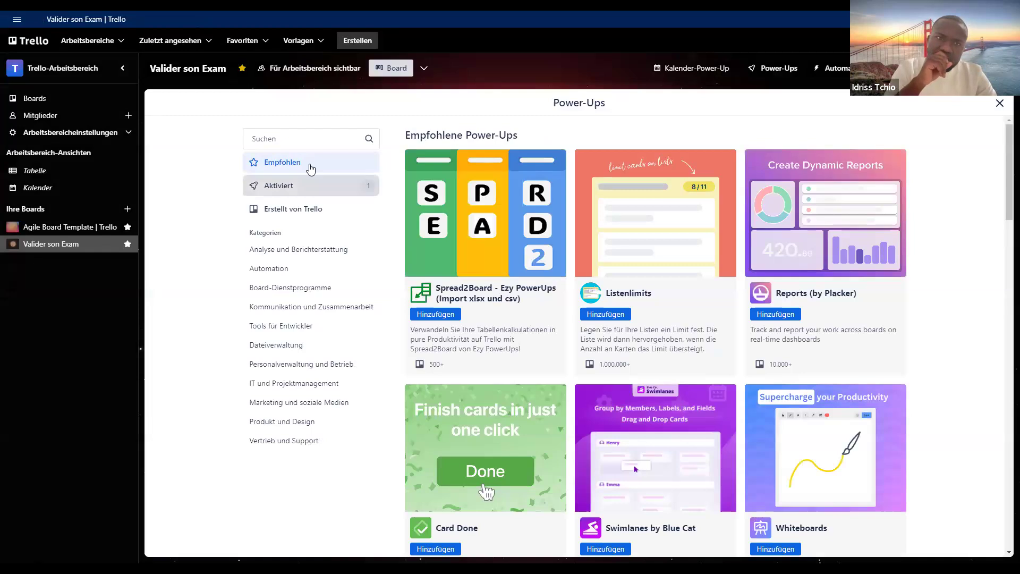
left_click(315, 146)
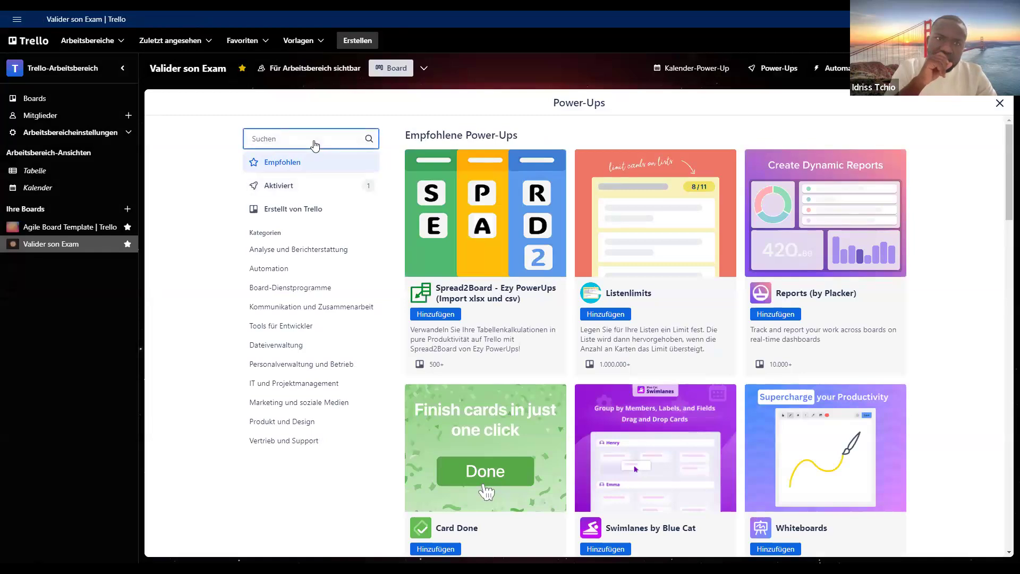
type("kalender")
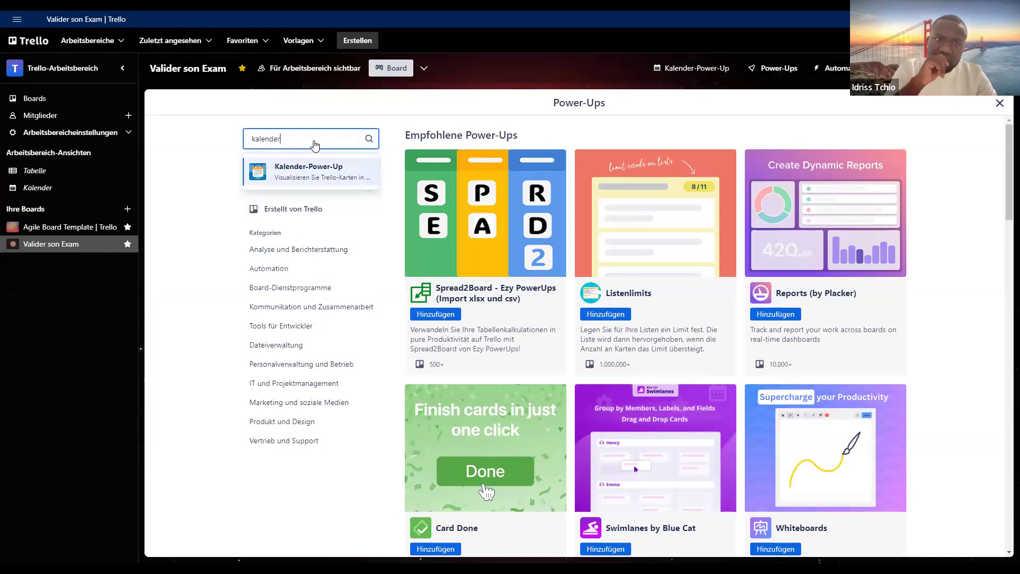
left_click(304, 170)
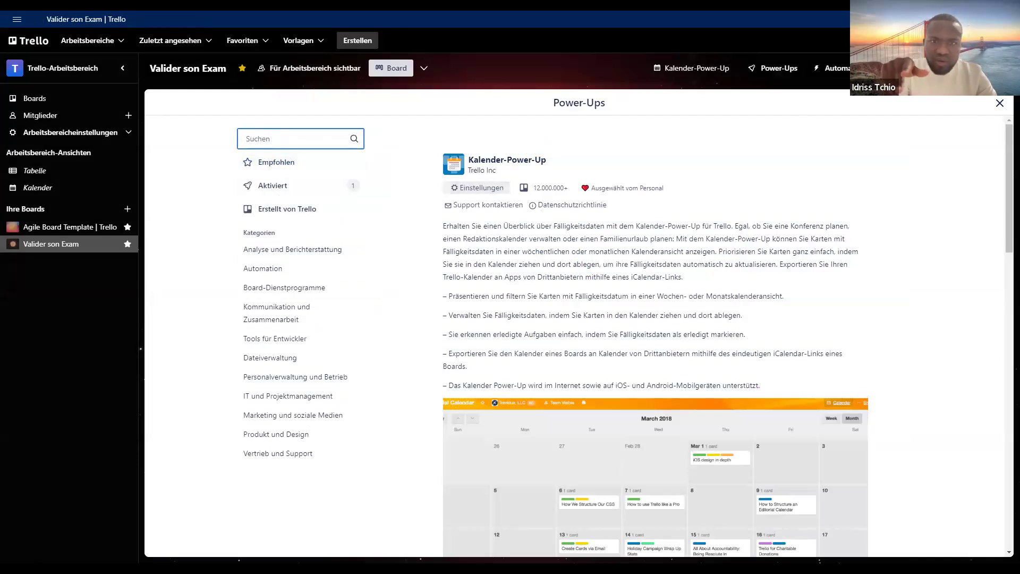
scroll(804, 340, "down", 5)
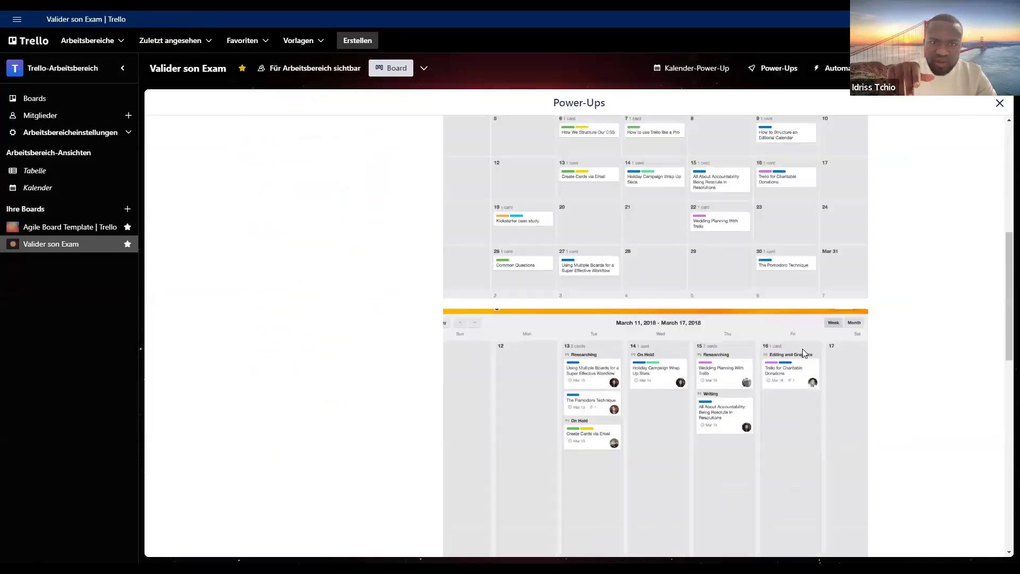
scroll(802, 349, "down", 7)
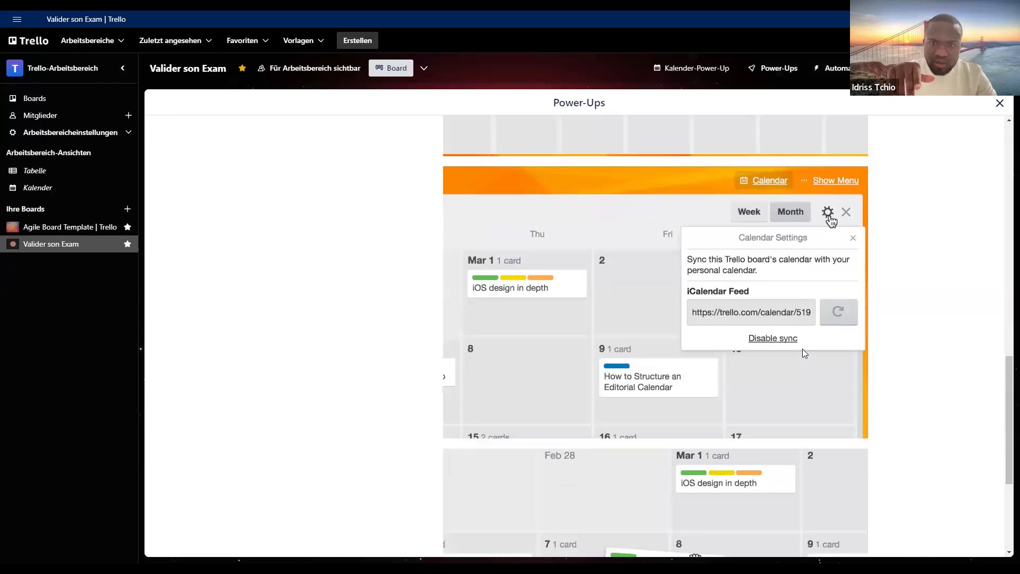
scroll(802, 348, "down", 2)
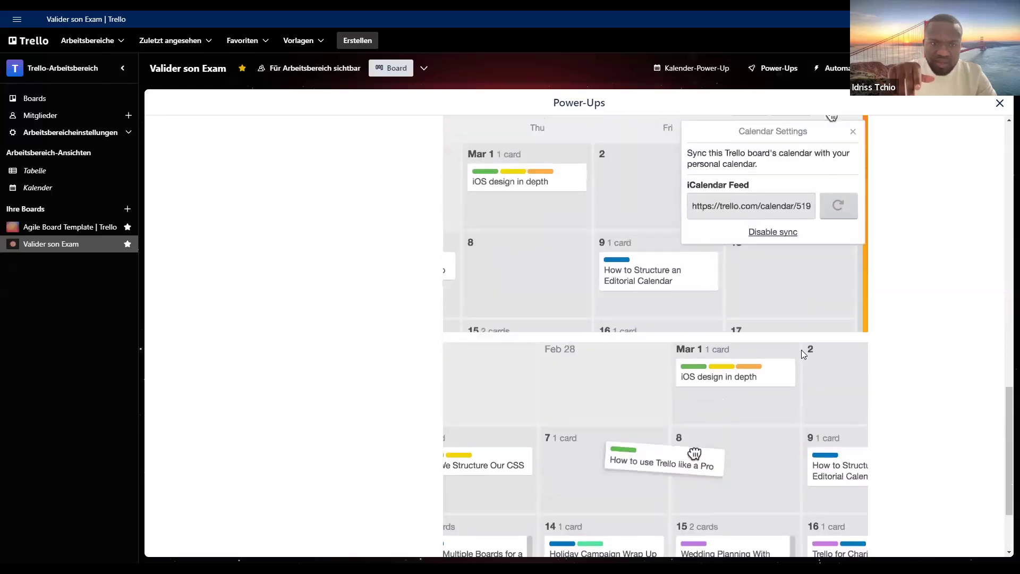
scroll(801, 349, "down", 2)
scroll(801, 349, "up", 5)
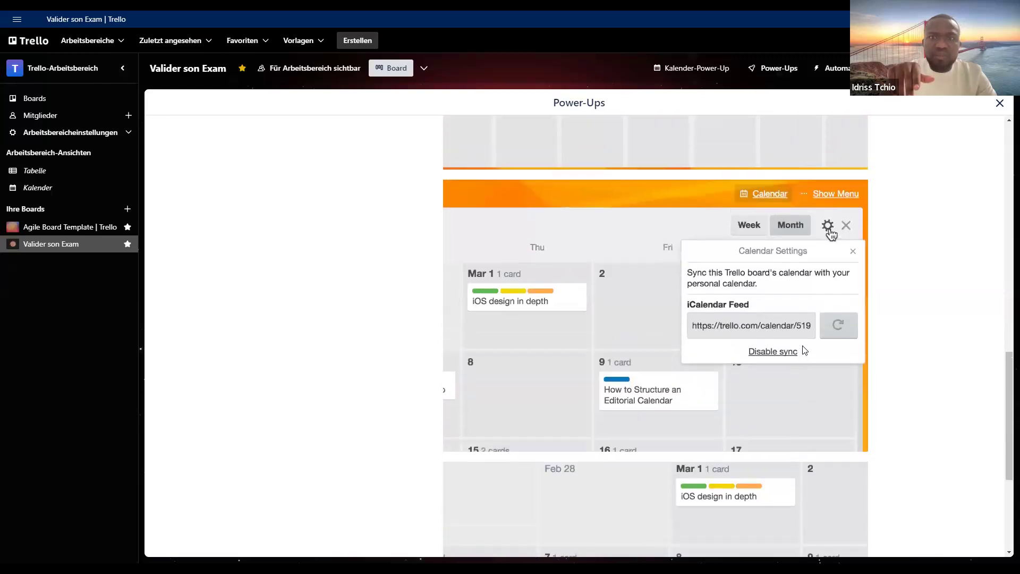
scroll(836, 302, "up", 2)
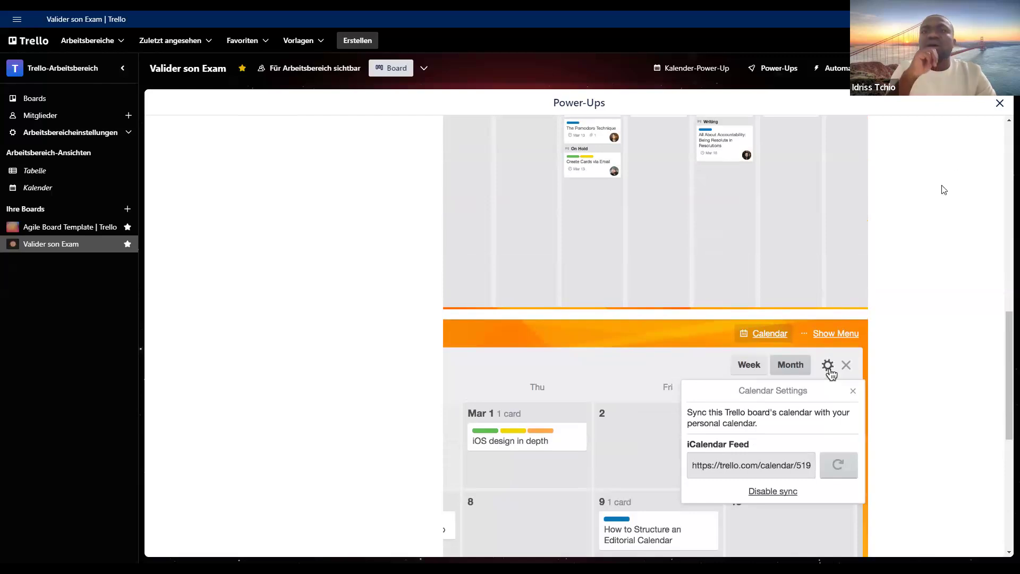
left_click(1000, 103)
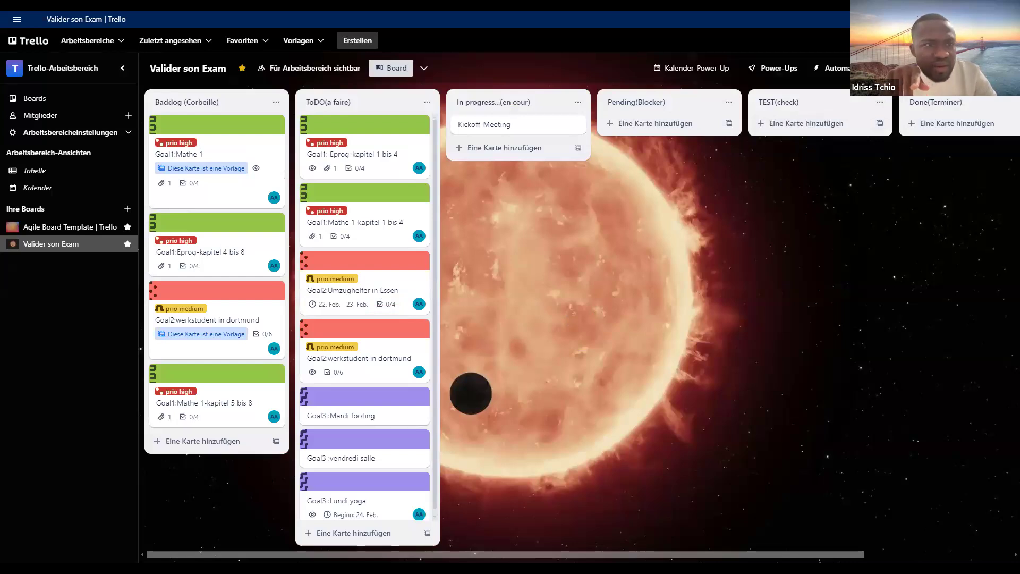
- Look at the board's sharing options and open the board settings to examine its permissions
left_click(972, 68)
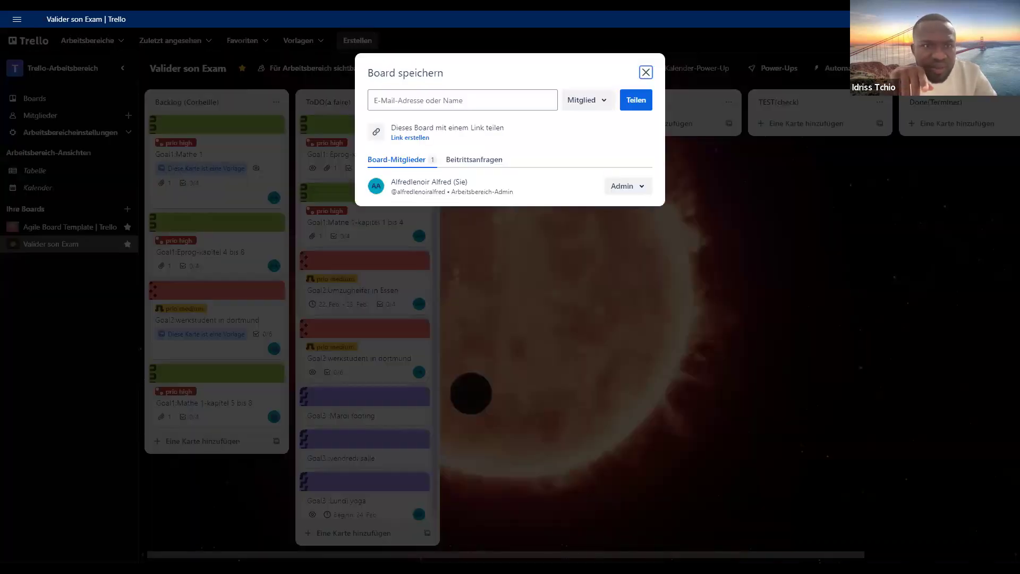
left_click(644, 76)
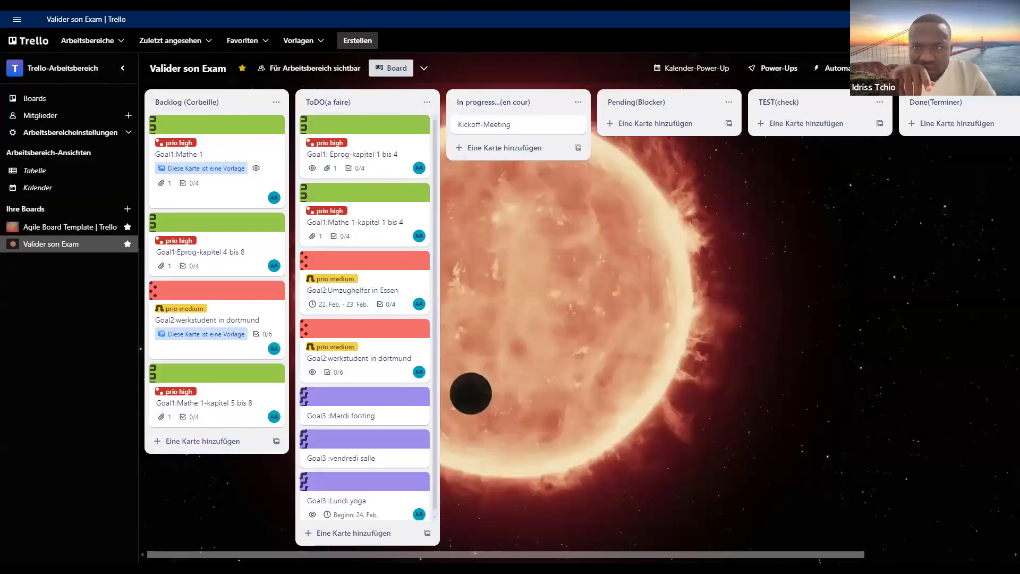
left_click(1004, 68)
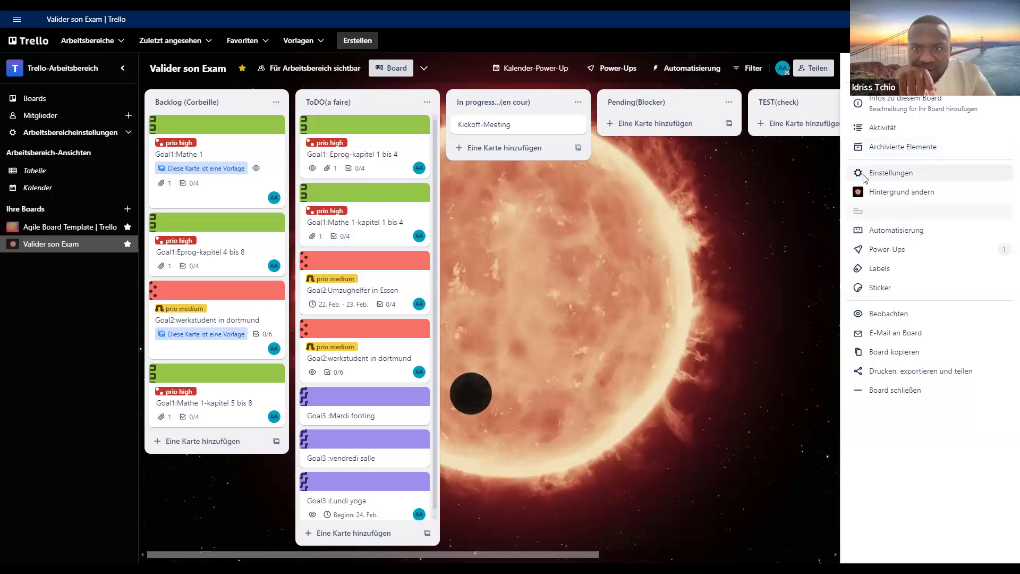
left_click(882, 172)
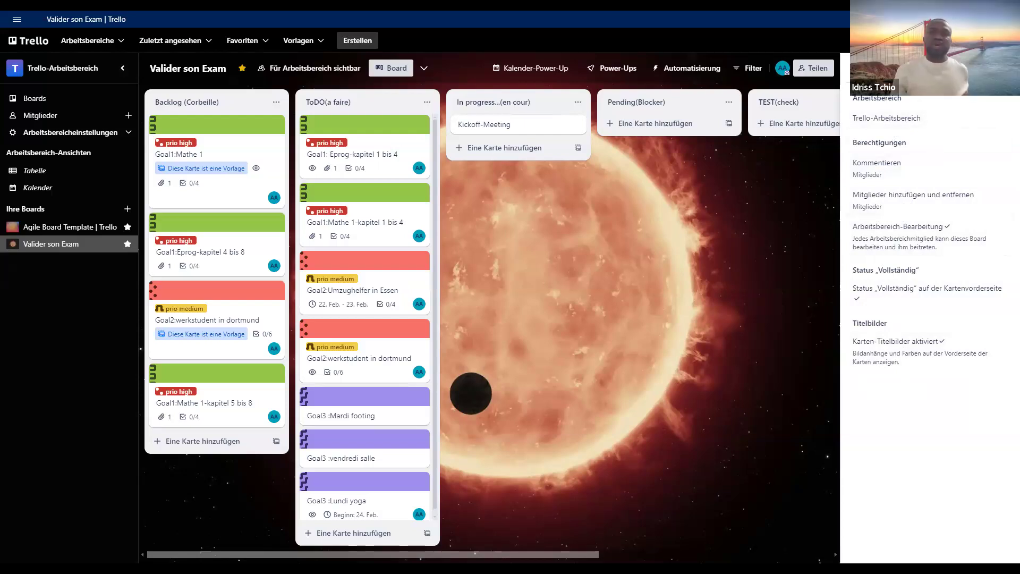
- Leave the board settings and examine the Kalender-Power-Up's February 2025 month view and the 17–23 February week view
left_click(850, 77)
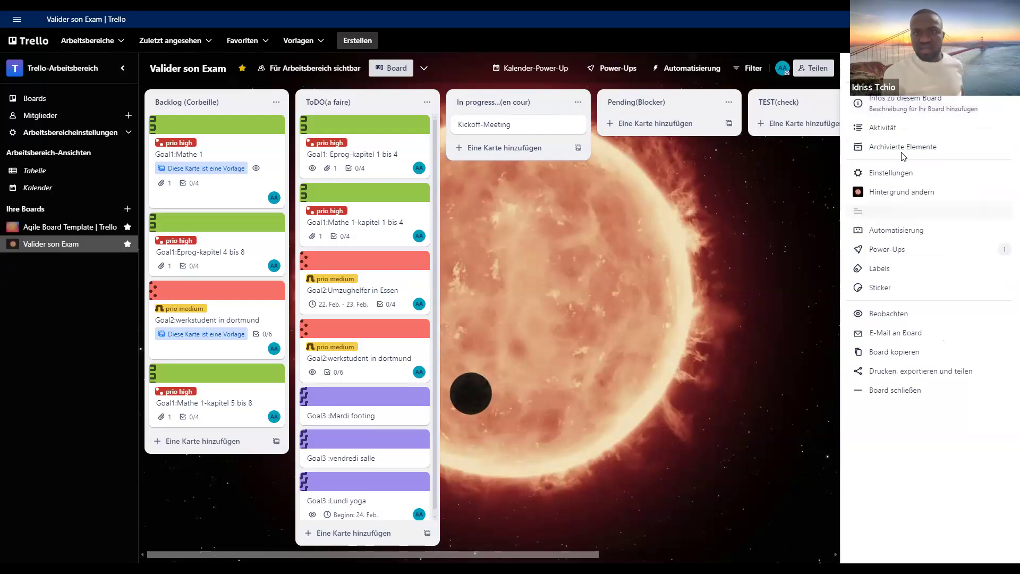
left_click(624, 237)
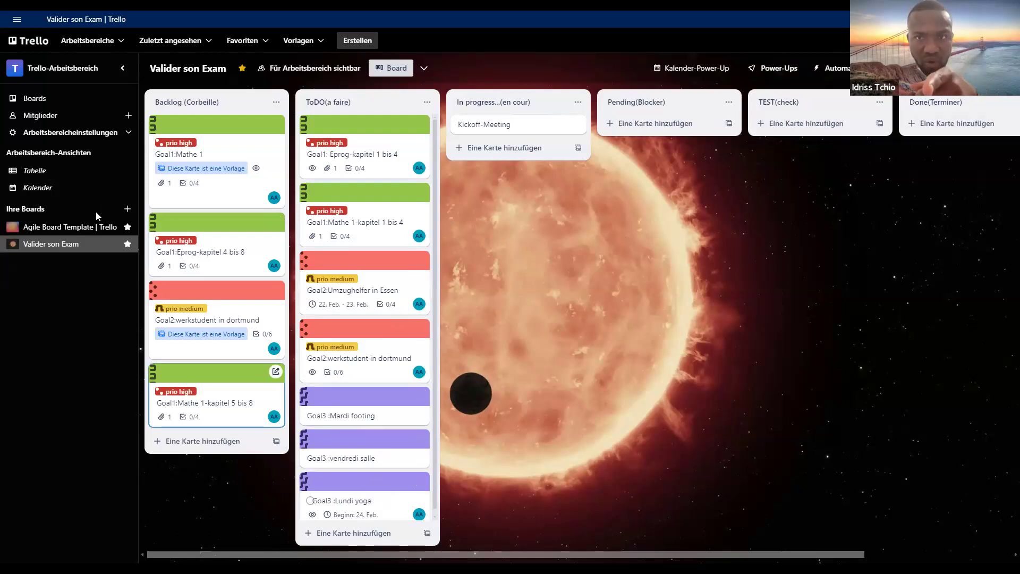
left_click(685, 69)
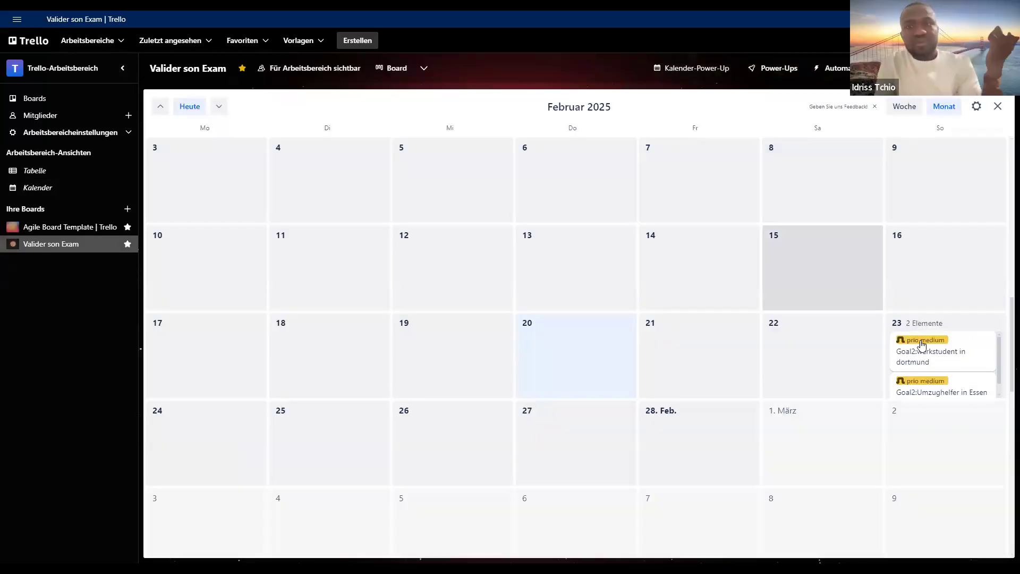
scroll(970, 365, "down", 1)
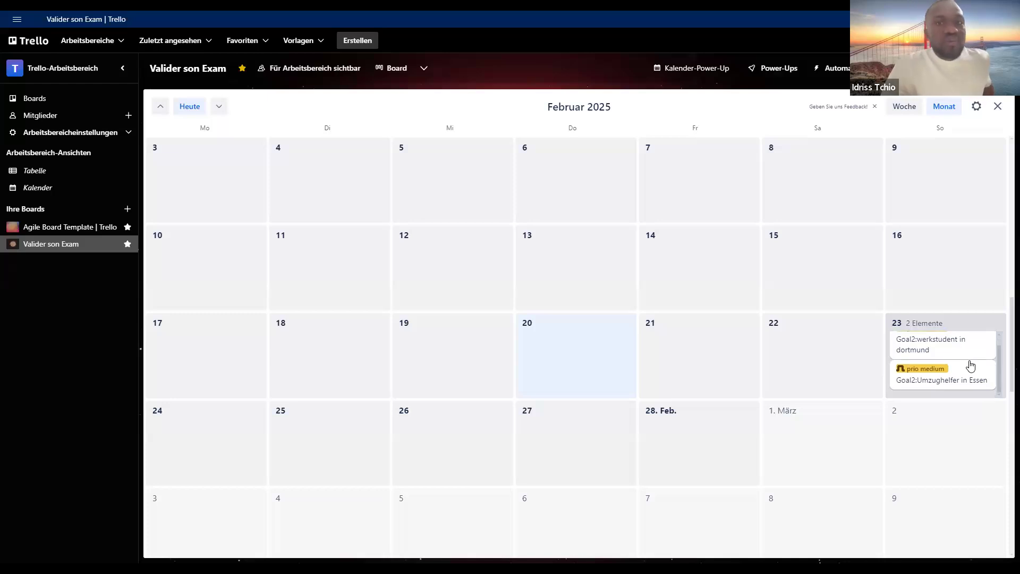
scroll(969, 365, "up", 1)
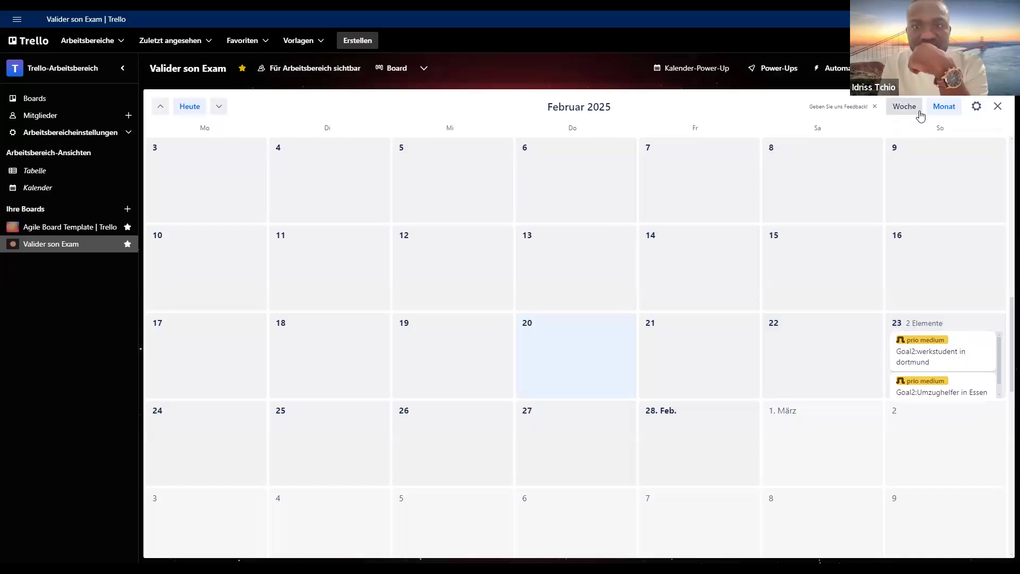
left_click(903, 107)
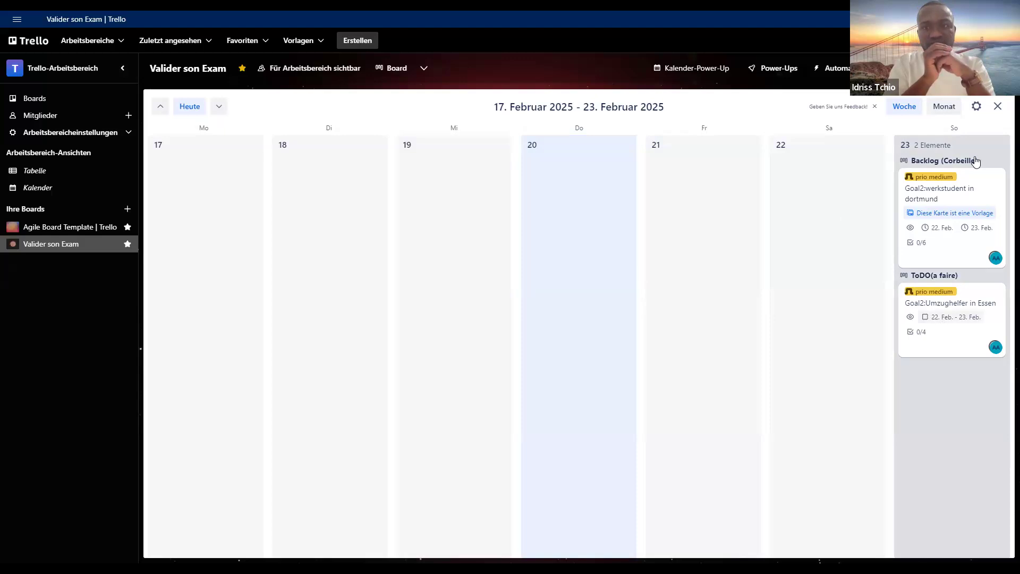
left_click(998, 108)
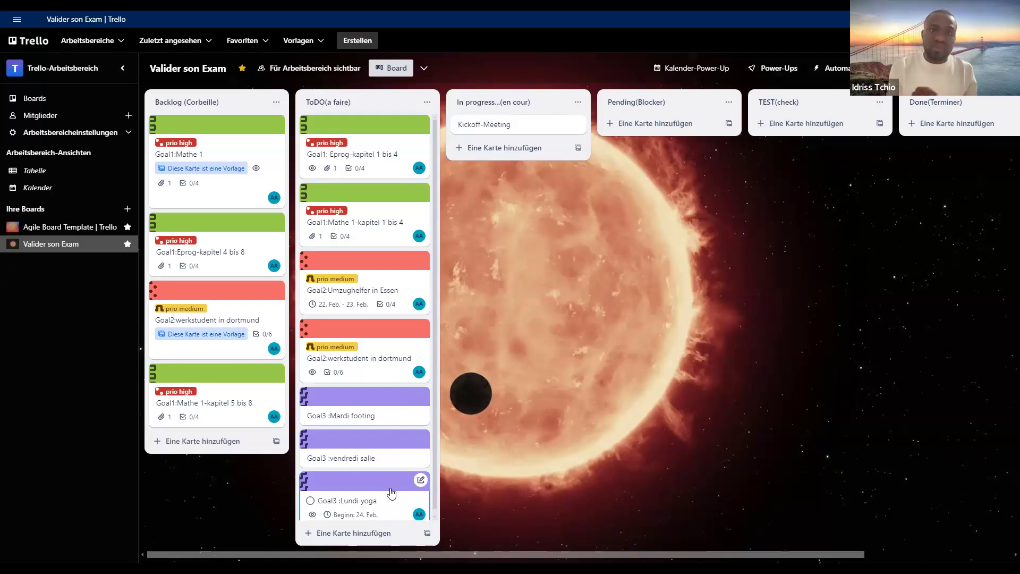
- Move the Goal3 :Lundi yoga card to In progress and set its dates to 23.2.2025 through 24.2.2025, due at 21:10
left_click_drag(390, 482, 504, 242)
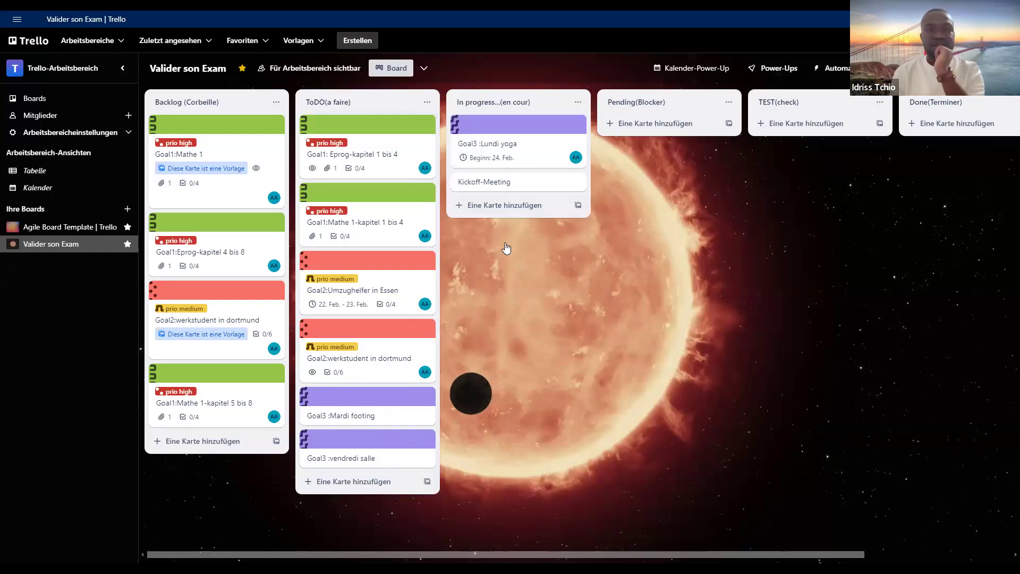
left_click(530, 145)
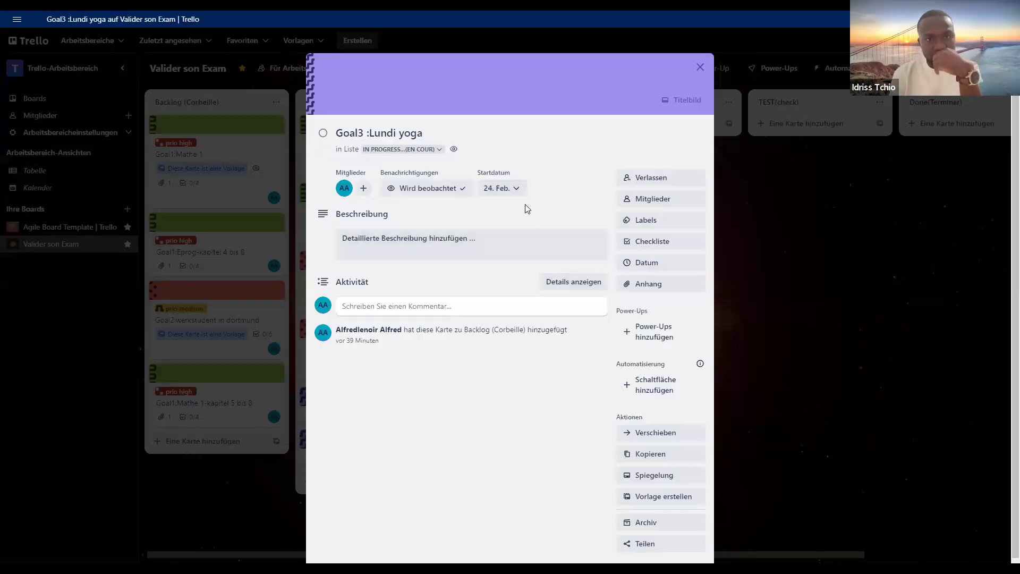
left_click(645, 264)
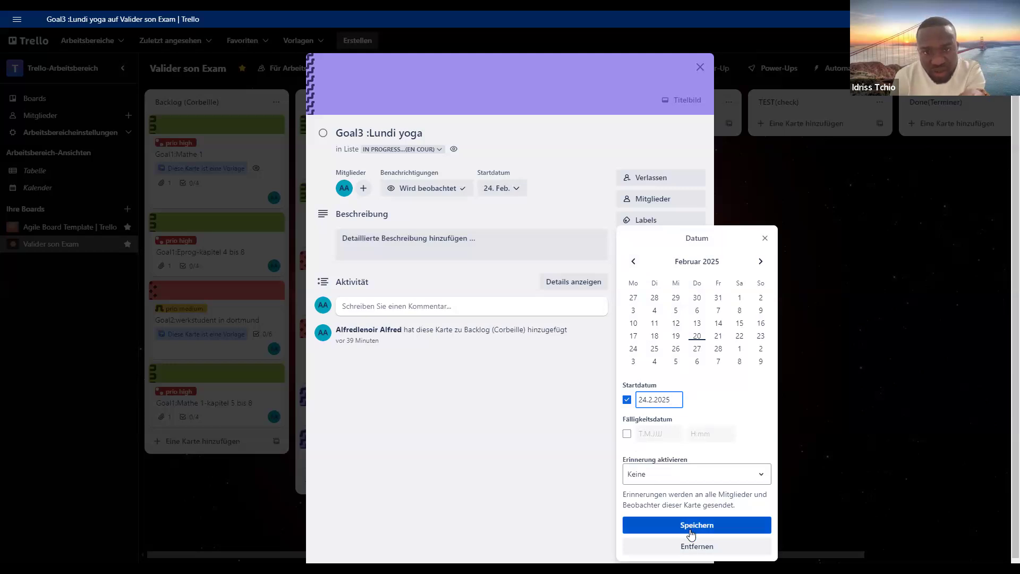
left_click(627, 433)
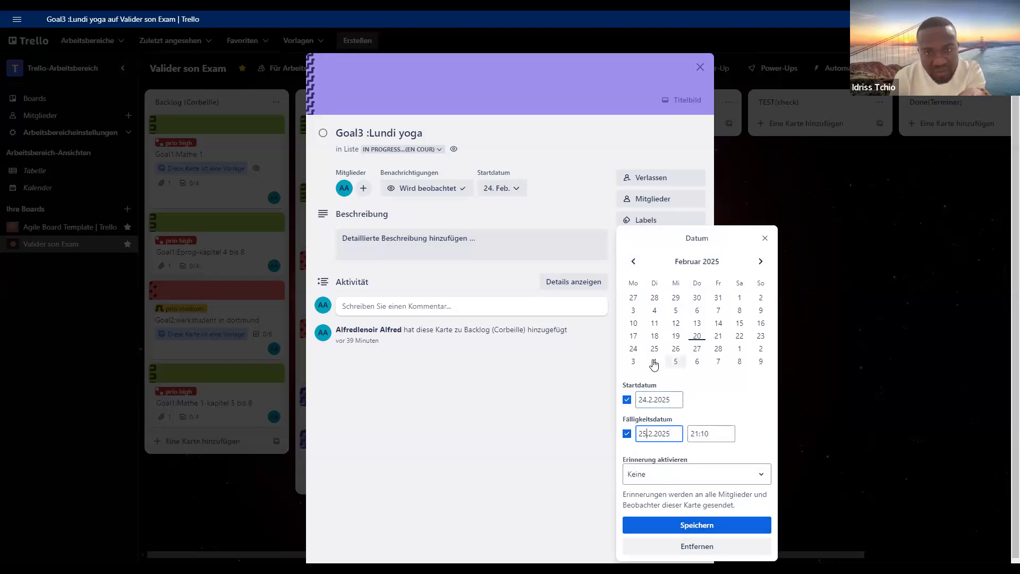
left_click(633, 349)
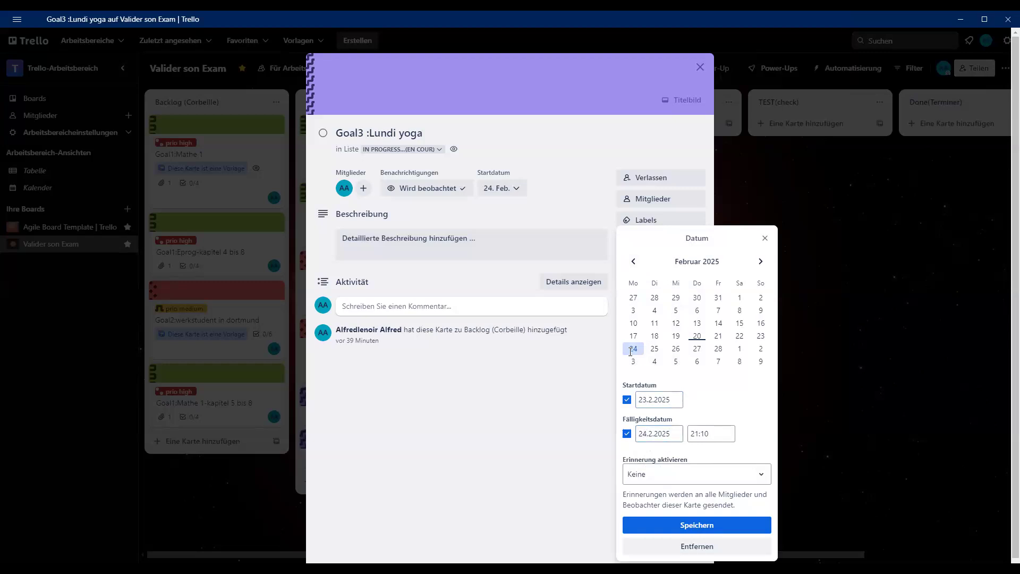
left_click(716, 524)
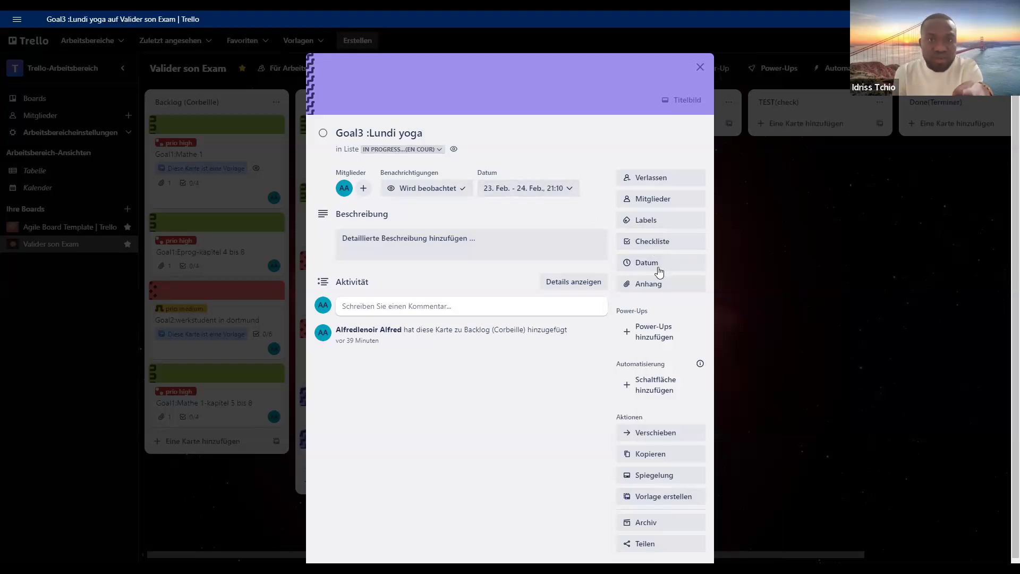
- Set the Goal3 :Lundi yoga card's reminder to "Zum Zeitpunkt des Fälligkeitsdatums" and save it
left_click(659, 267)
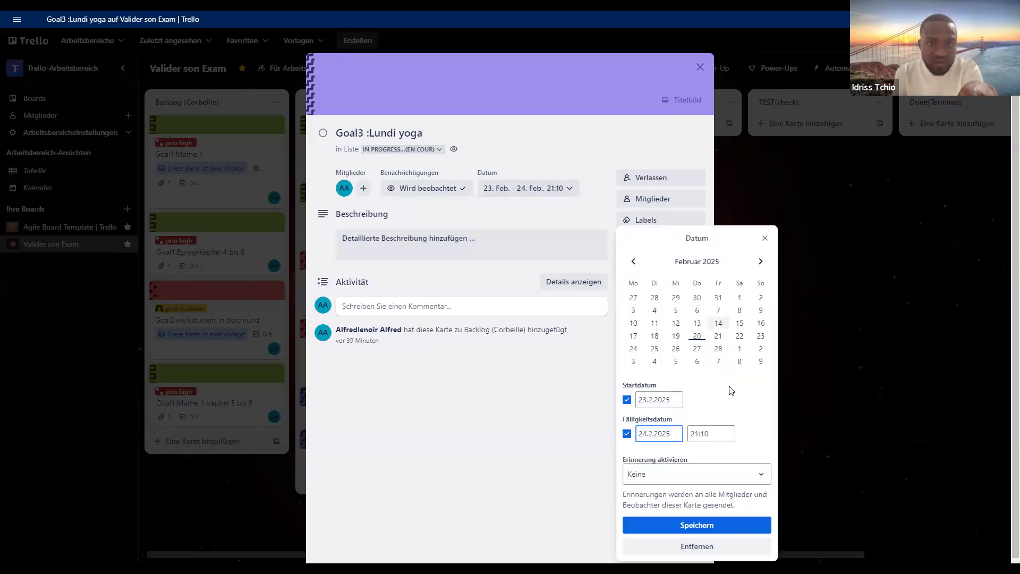
left_click(743, 477)
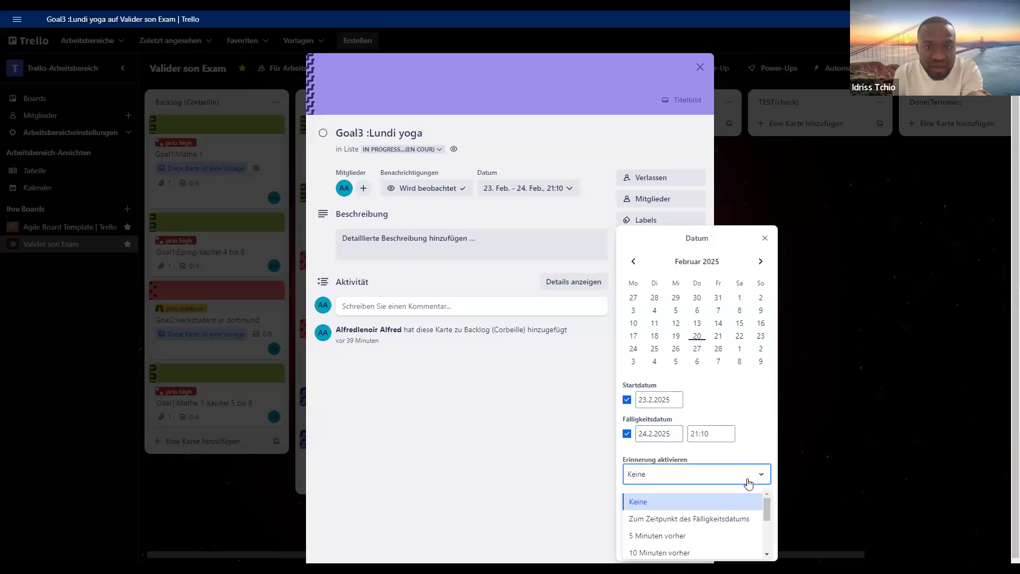
left_click(747, 481)
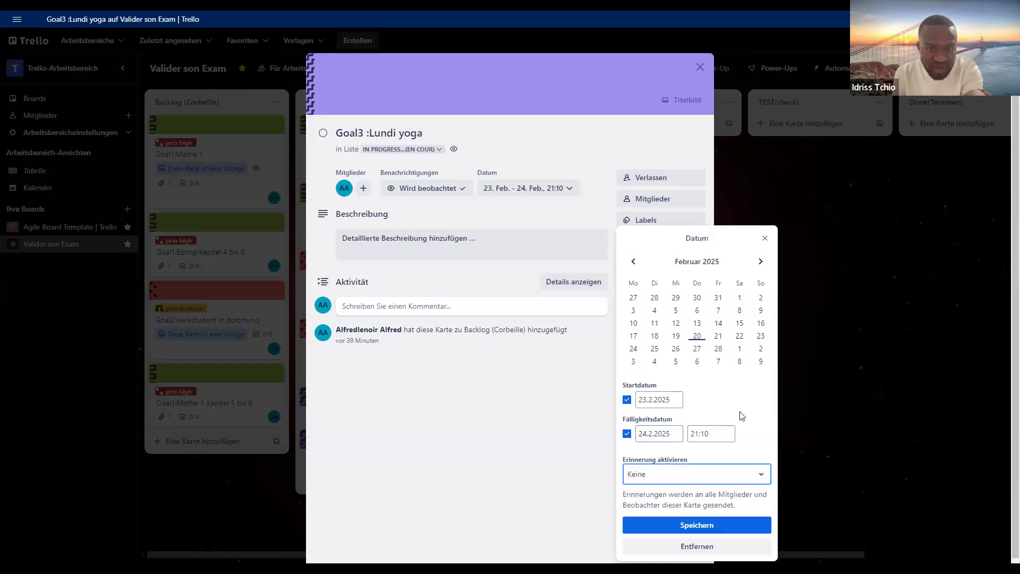
left_click(748, 474)
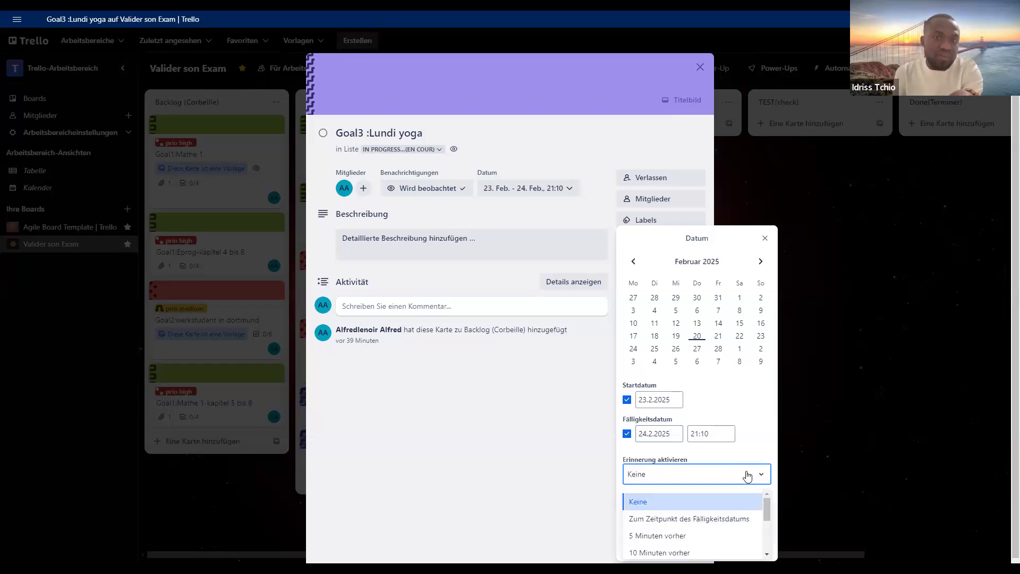
left_click(722, 519)
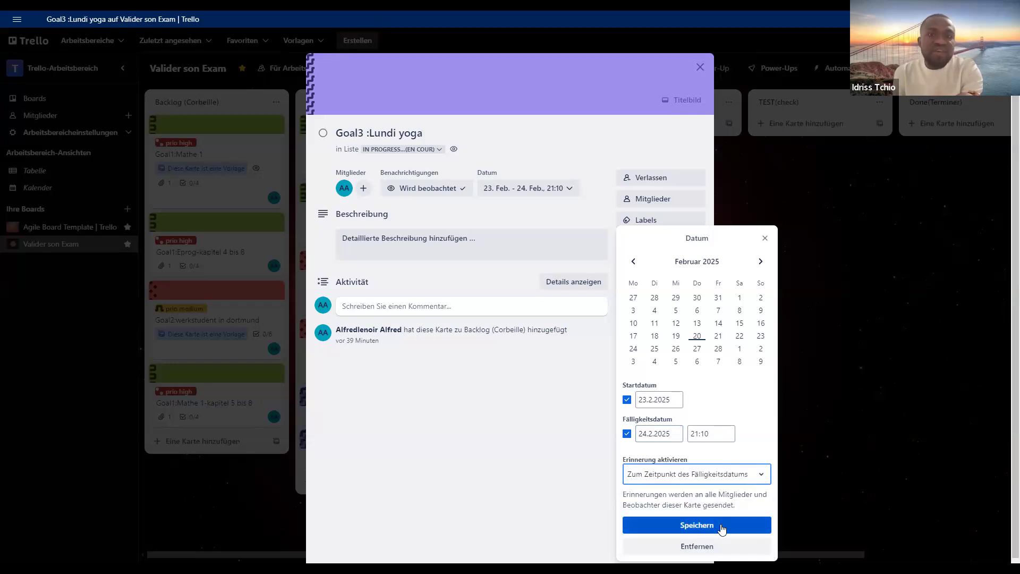
left_click(722, 526)
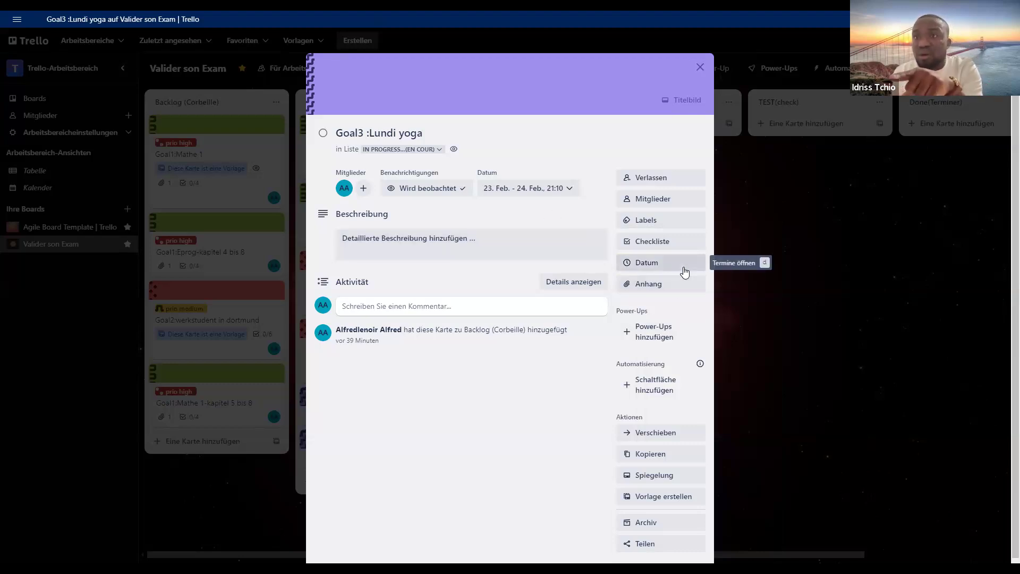
- Set the Goal3 :Lundi yoga card's due time to 21:12 and check the notifications
left_click(683, 270)
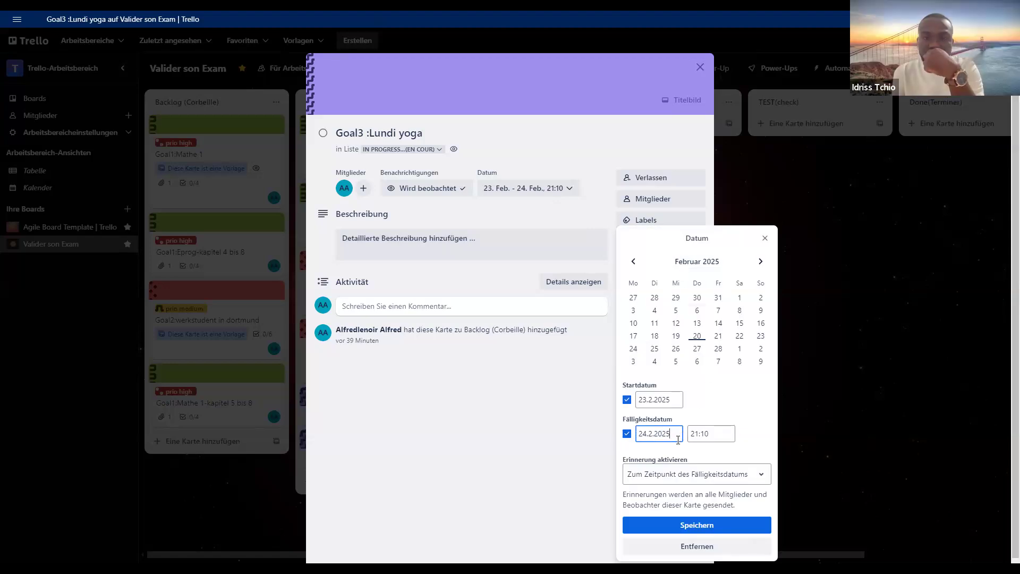
left_click(698, 435)
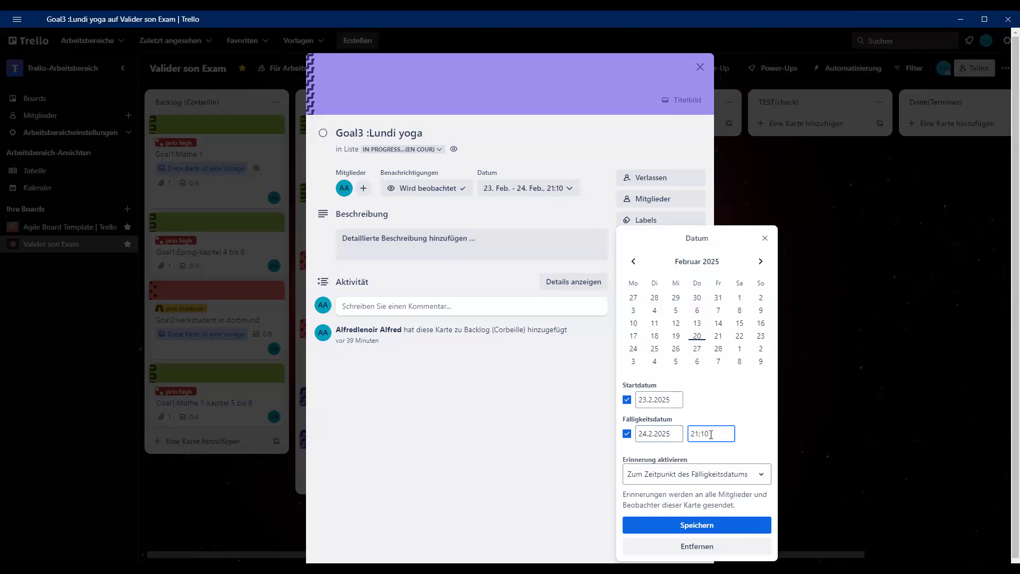
key("BackSpace")
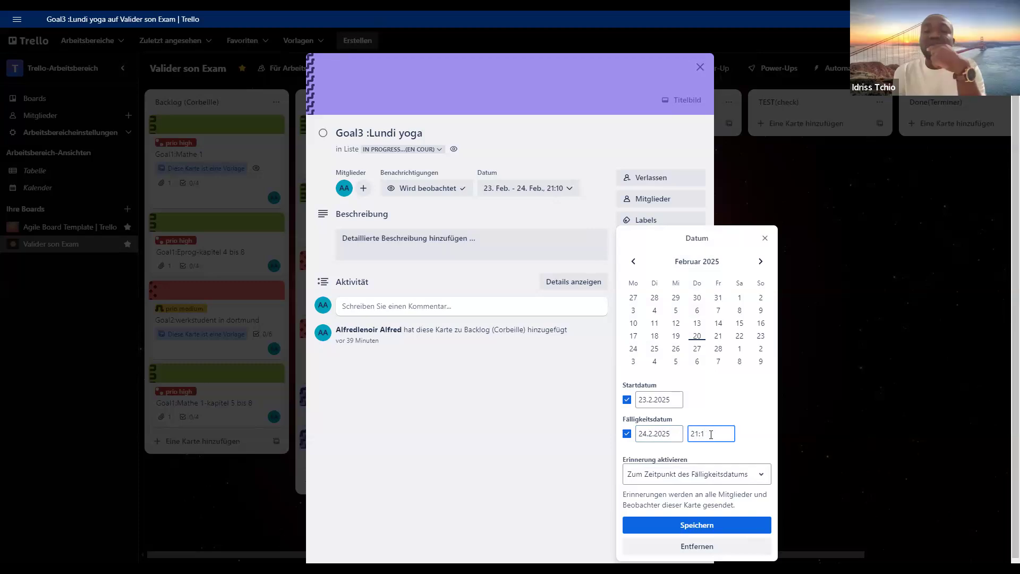
type("2")
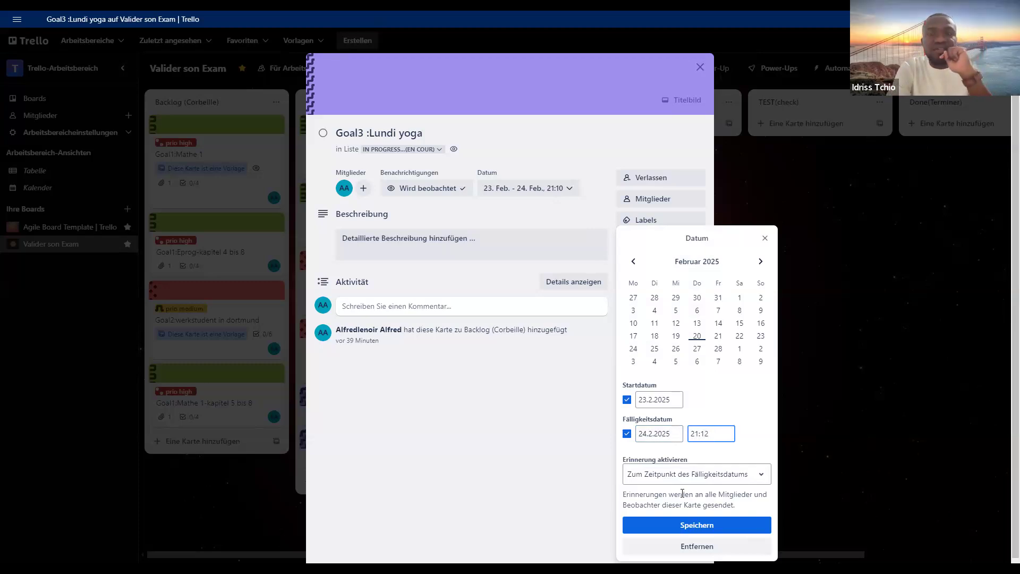
left_click(692, 525)
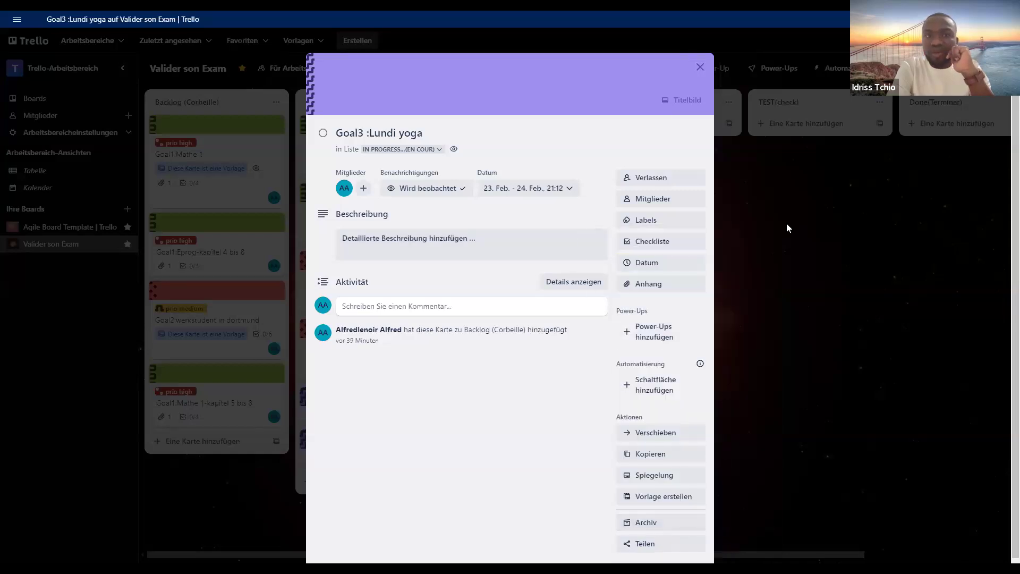
left_click(806, 272)
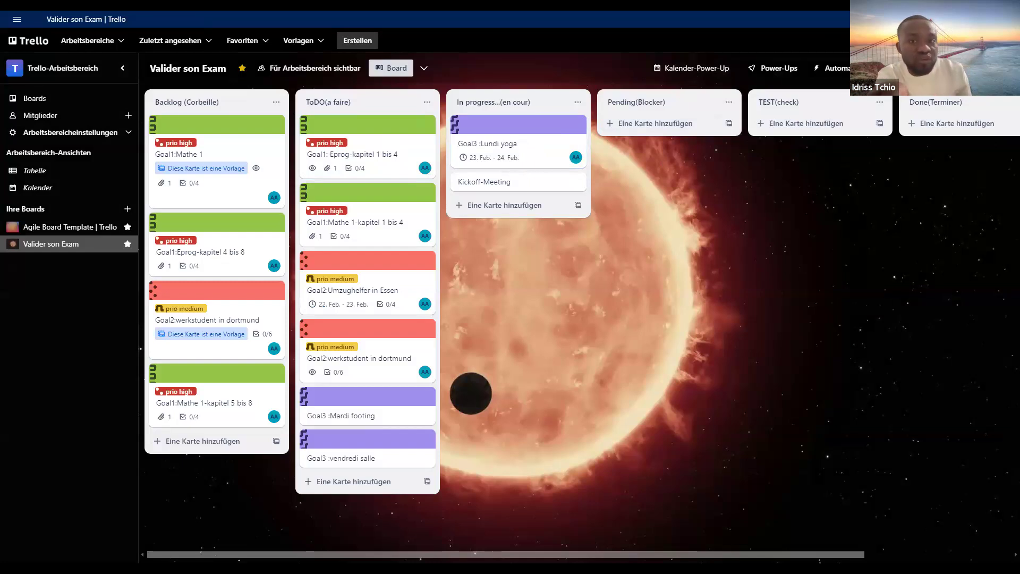
left_click(953, 41)
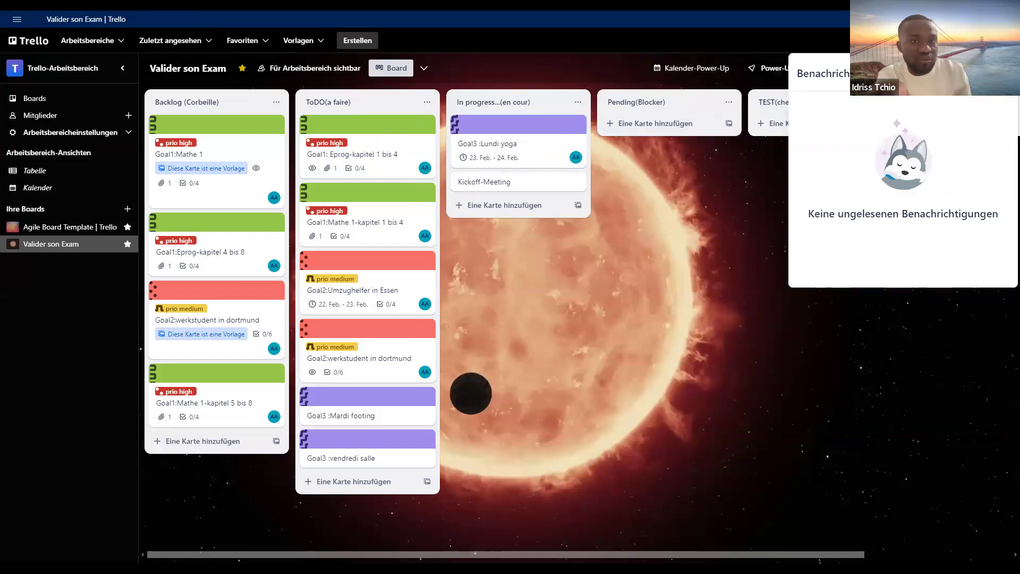
left_click(704, 249)
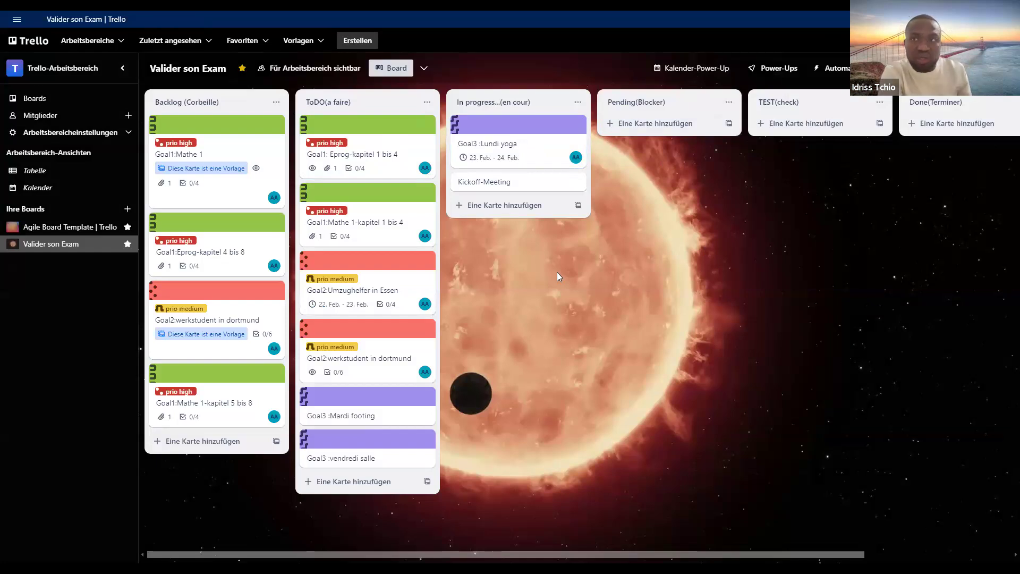
- Set the Goal3 :Lundi yoga card's start and due dates to 20.2.2025, due at 21:13, and check the notifications for its reminder
left_click(504, 148)
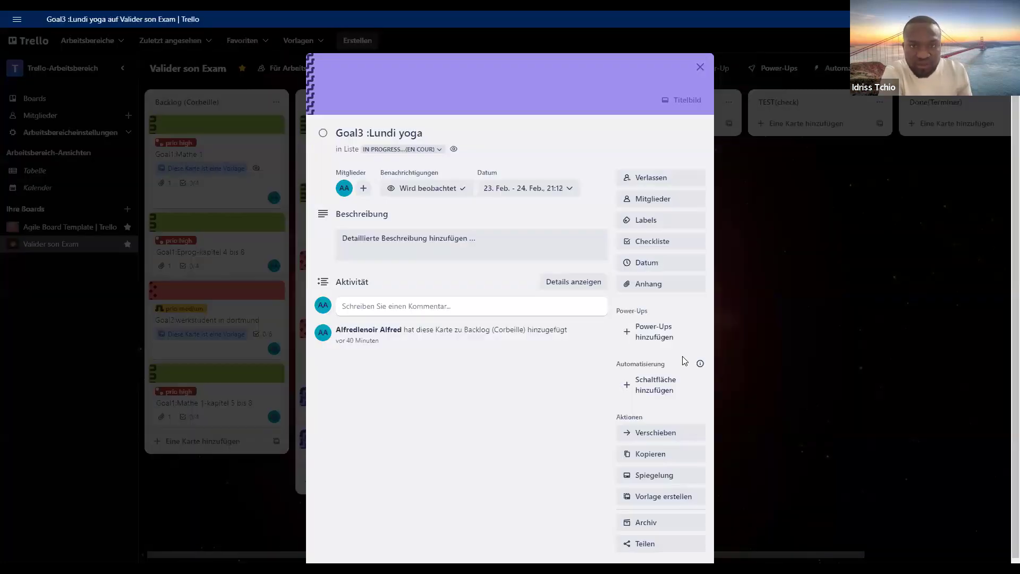
left_click(688, 263)
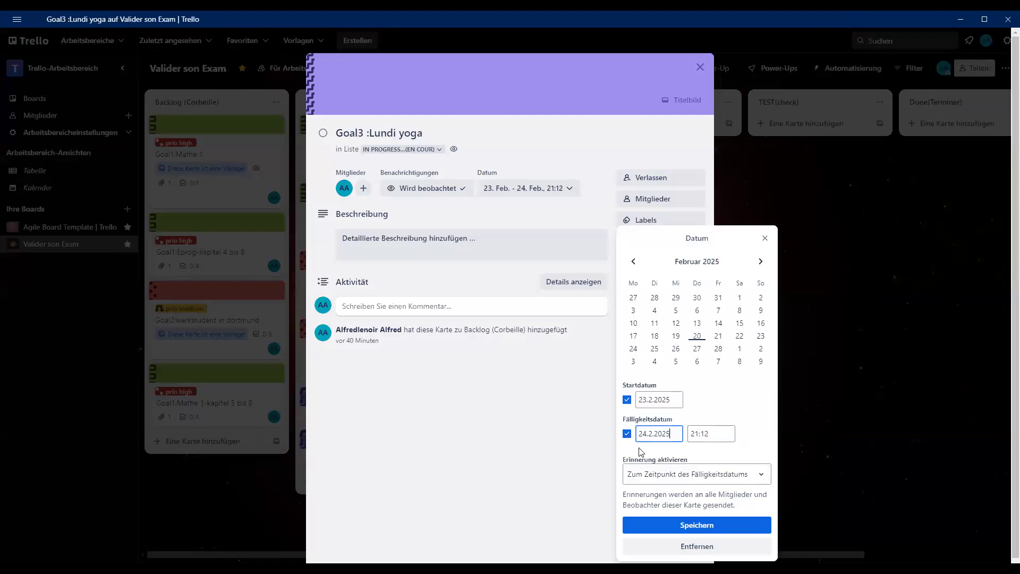
left_click(696, 335)
left_click(712, 436)
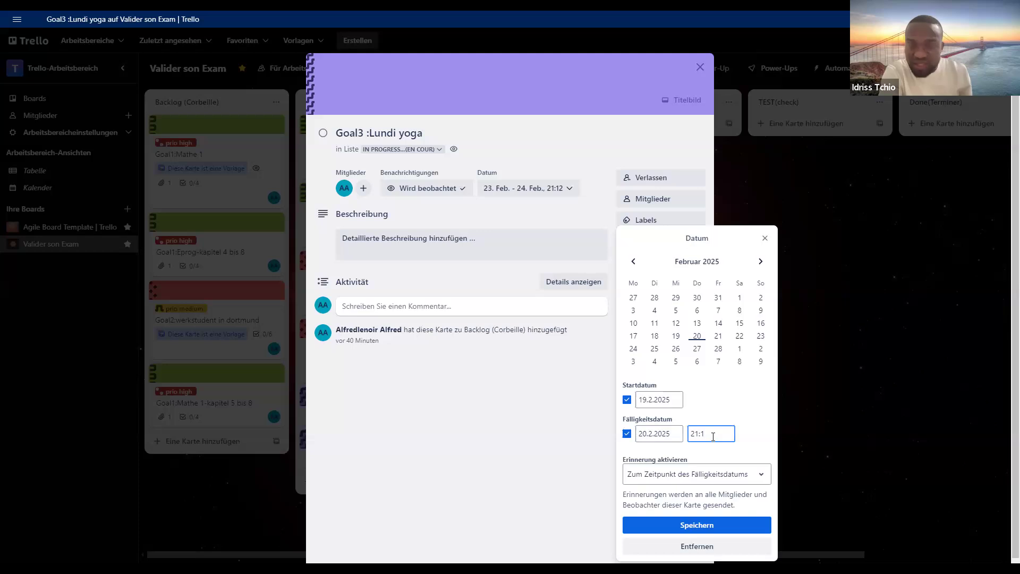
type("3")
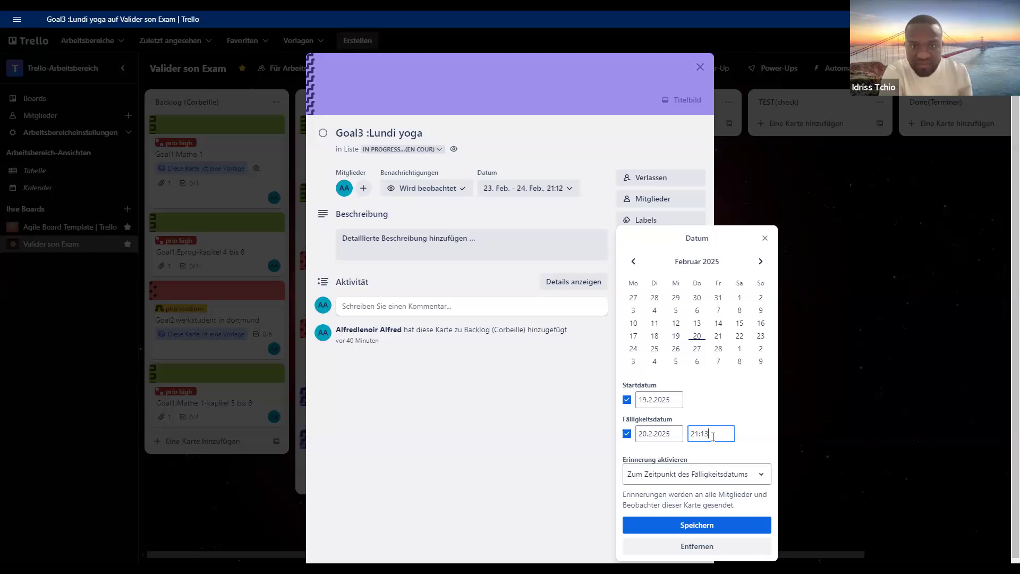
left_click(643, 399)
left_click(697, 336)
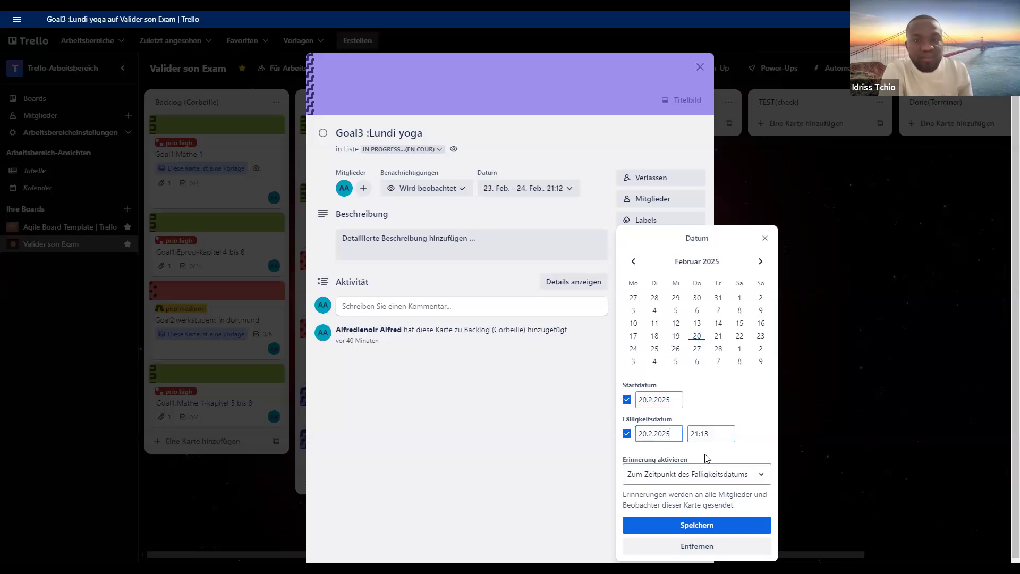
left_click(706, 525)
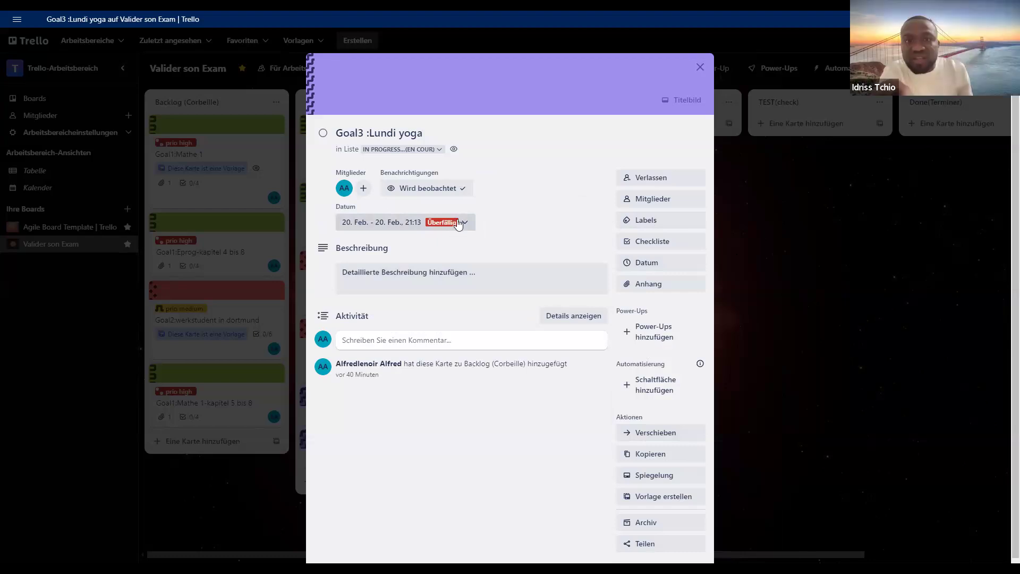
left_click(760, 233)
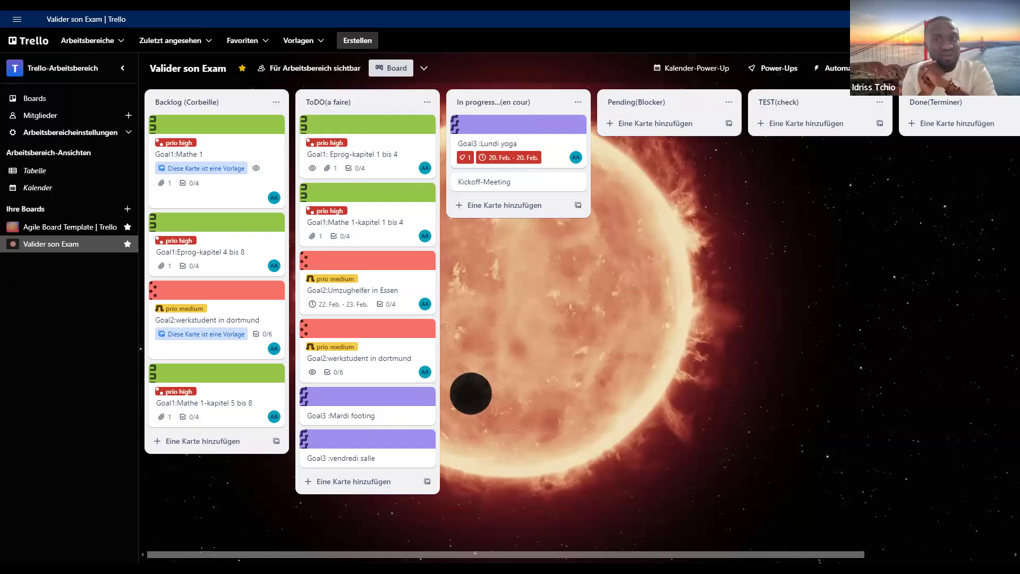
left_click(967, 41)
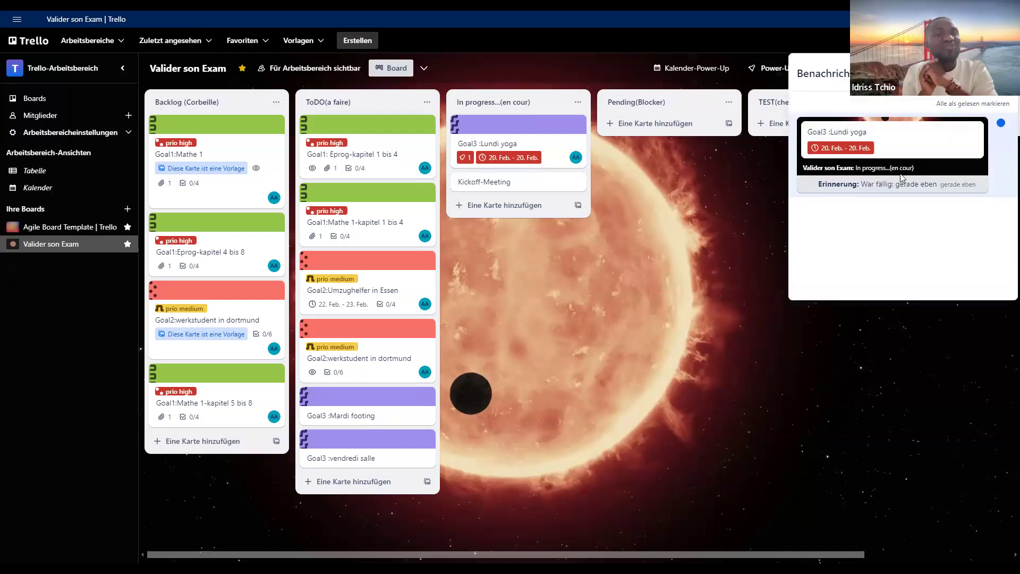
- Open the Goal3 :Lundi yoga card from its notification, try the "1 Tag vorher" reminder option, and return to the board without saving
left_click(928, 156)
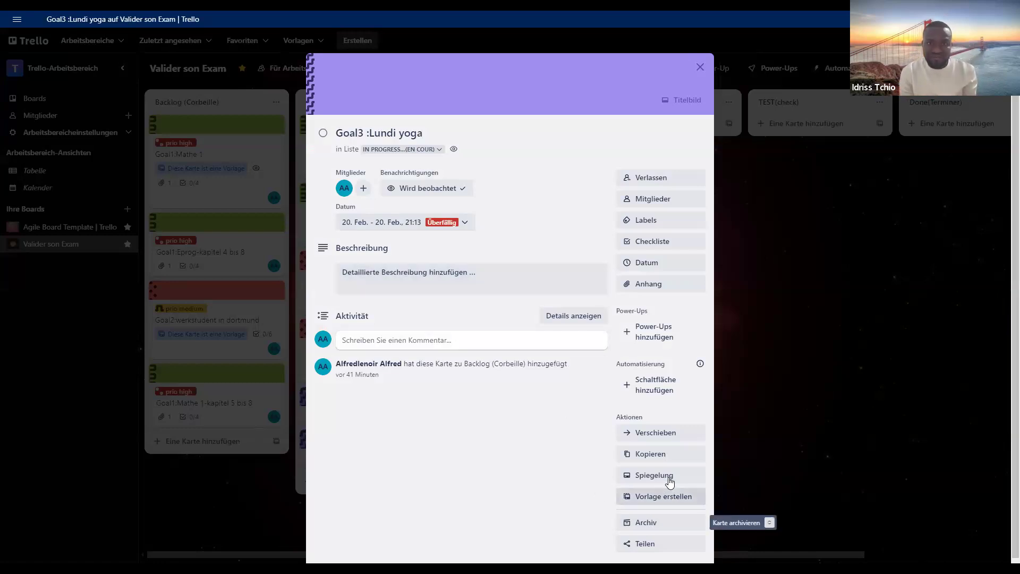
left_click(677, 264)
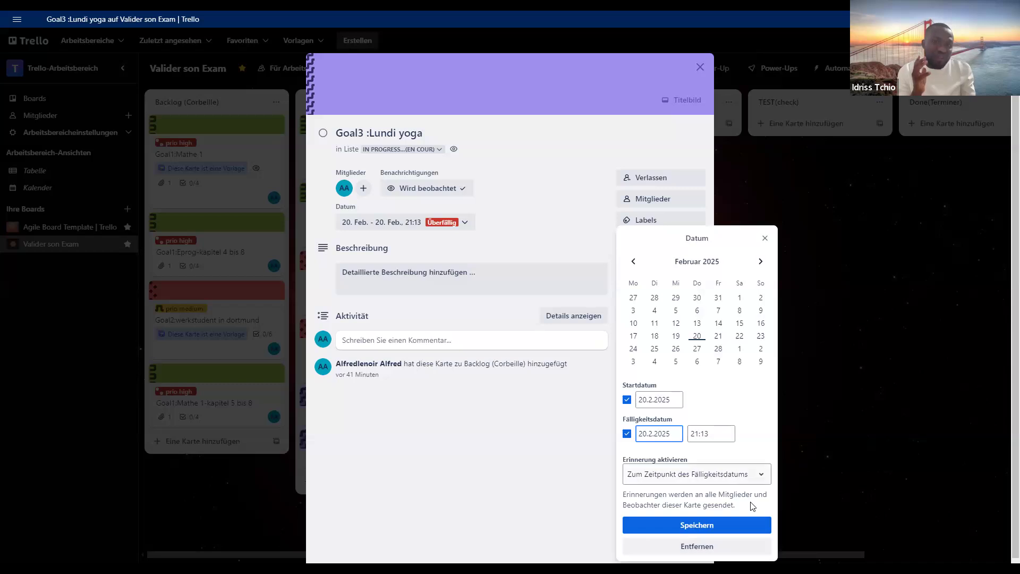
left_click(751, 474)
scroll(700, 521, "down", 2)
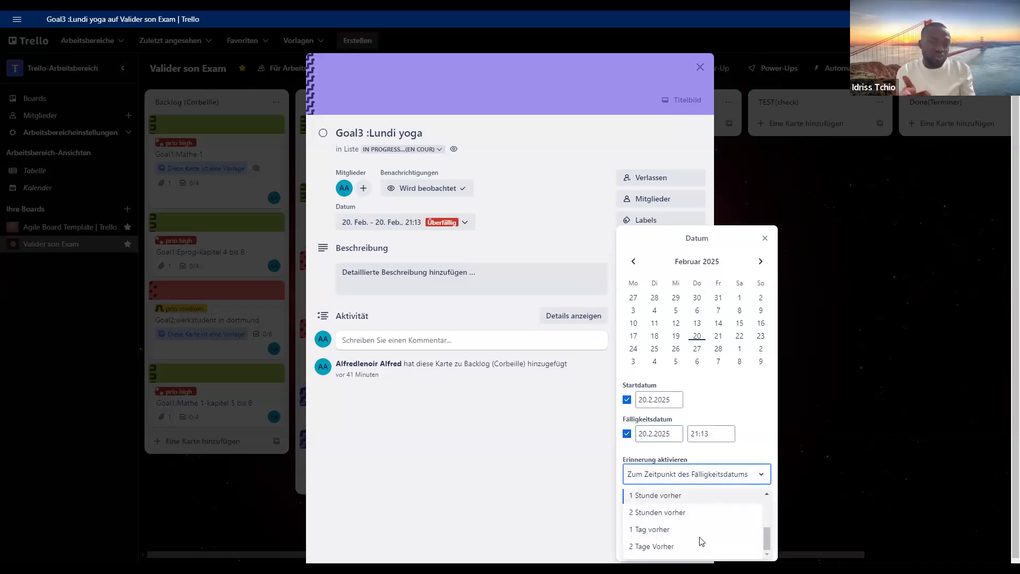
left_click(699, 530)
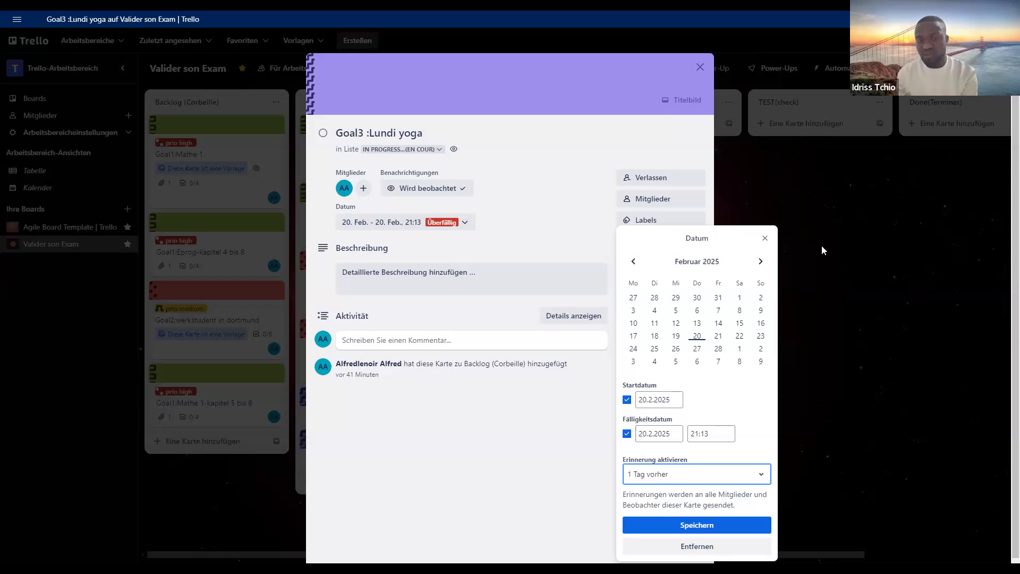
left_click(797, 259)
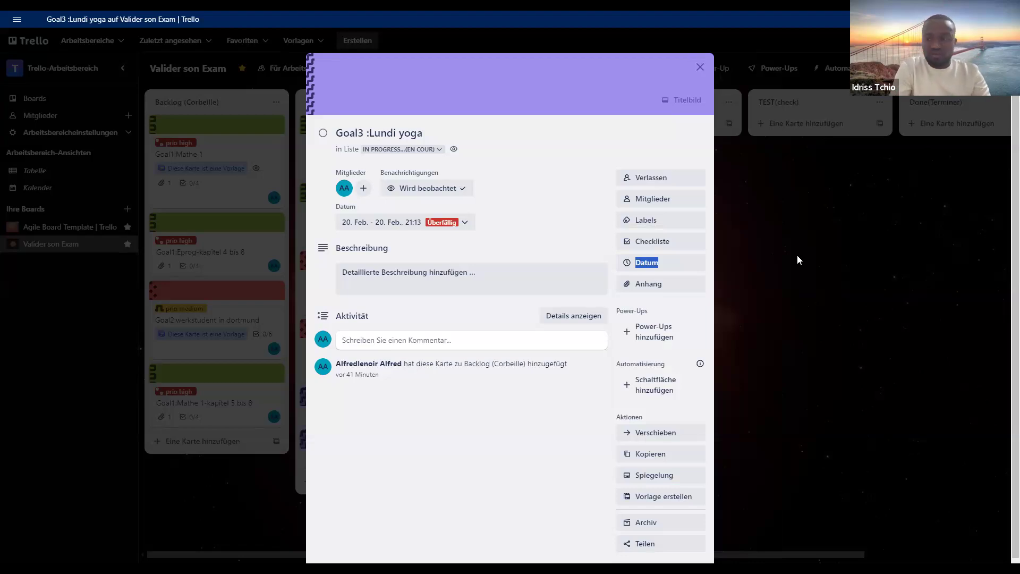
left_click(787, 258)
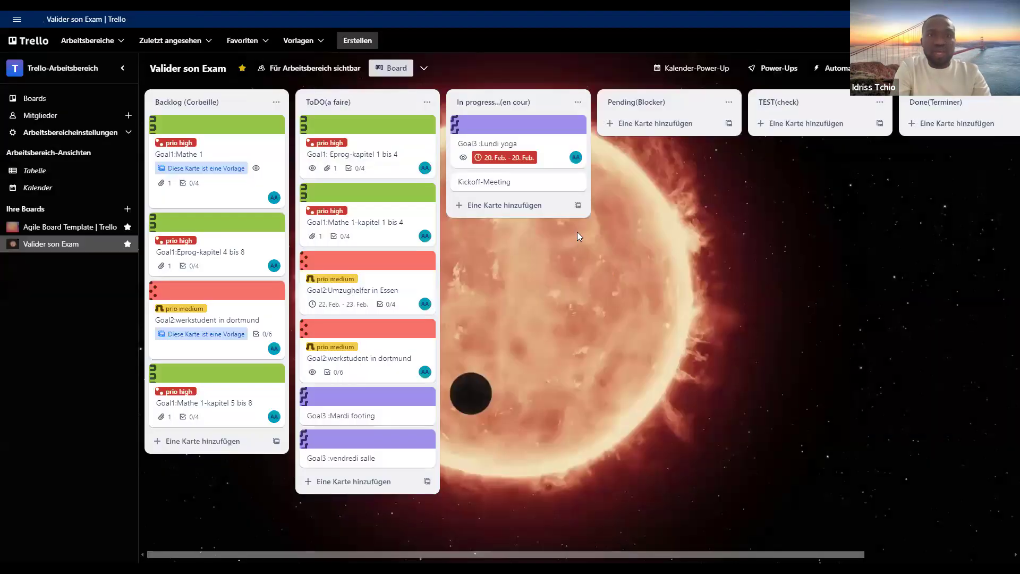
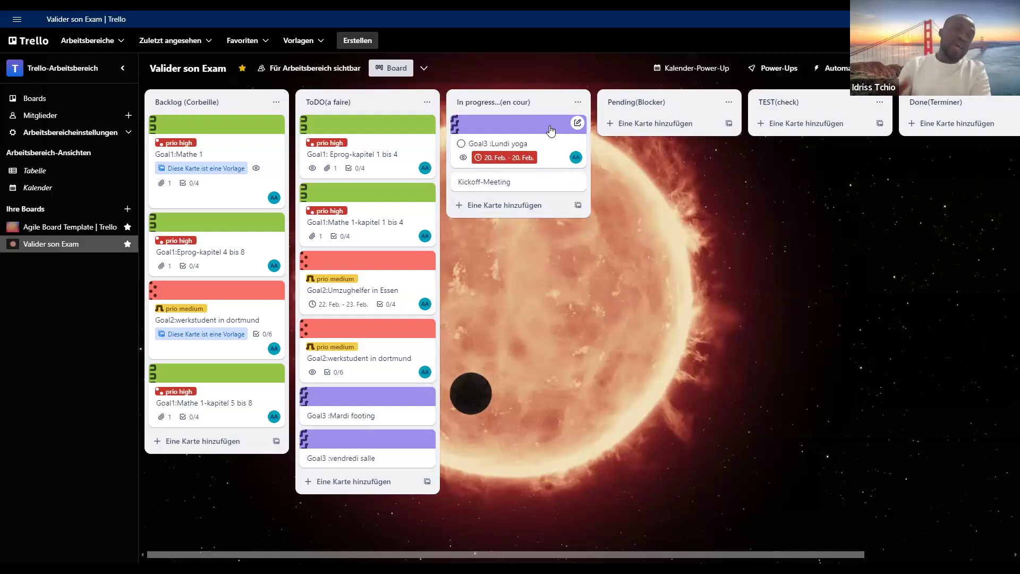
- Add a checklist with the item "ich bin krank" to the Goal3 :Lundi yoga card and return to the board
left_click(550, 126)
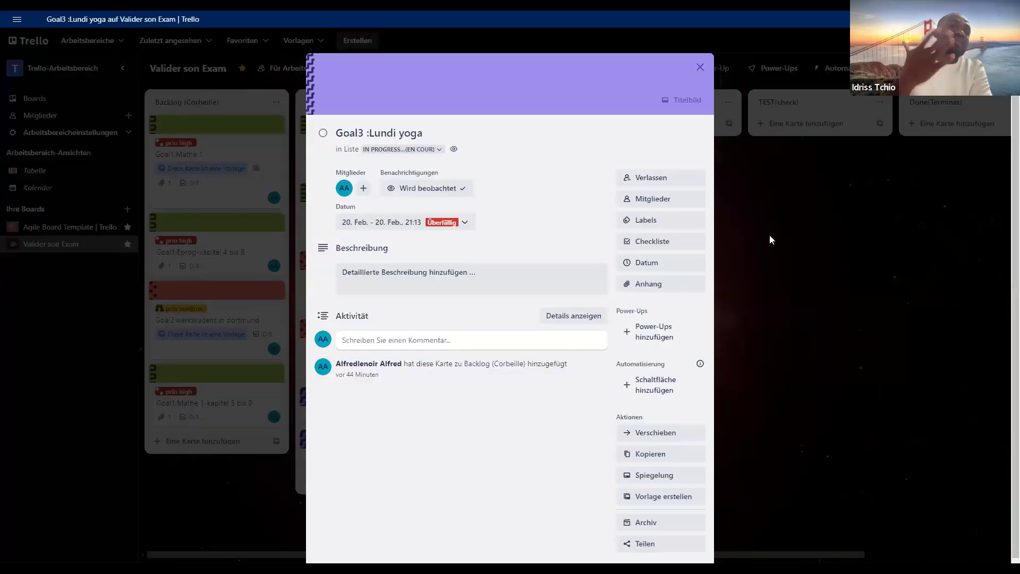
left_click(769, 235)
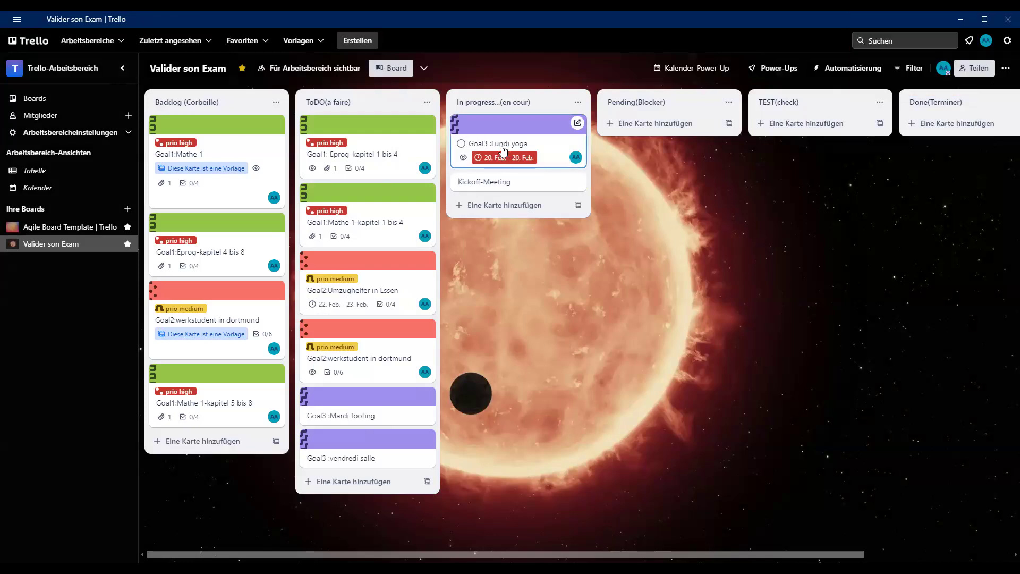
left_click(547, 148)
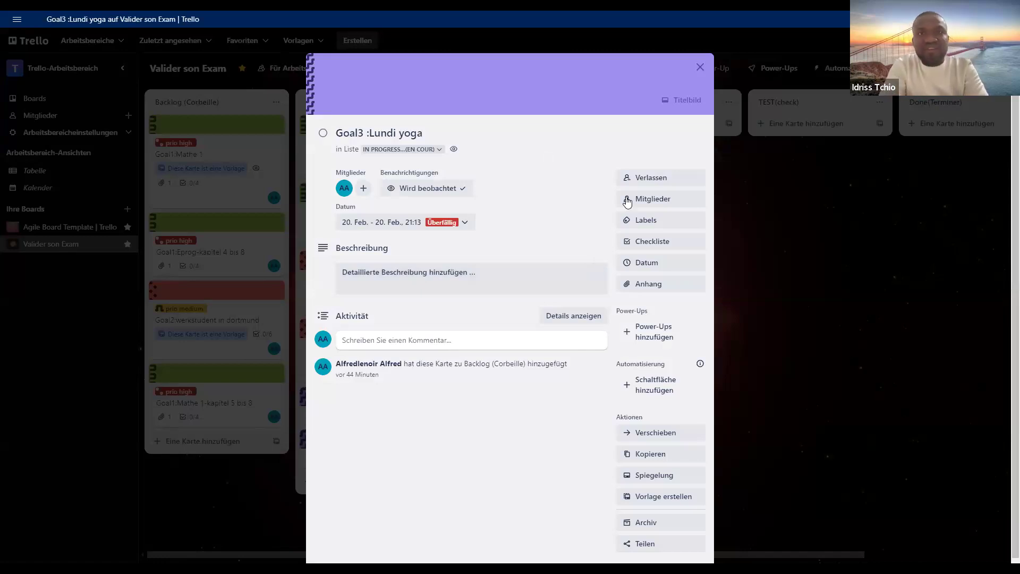
left_click(651, 244)
left_click(659, 370)
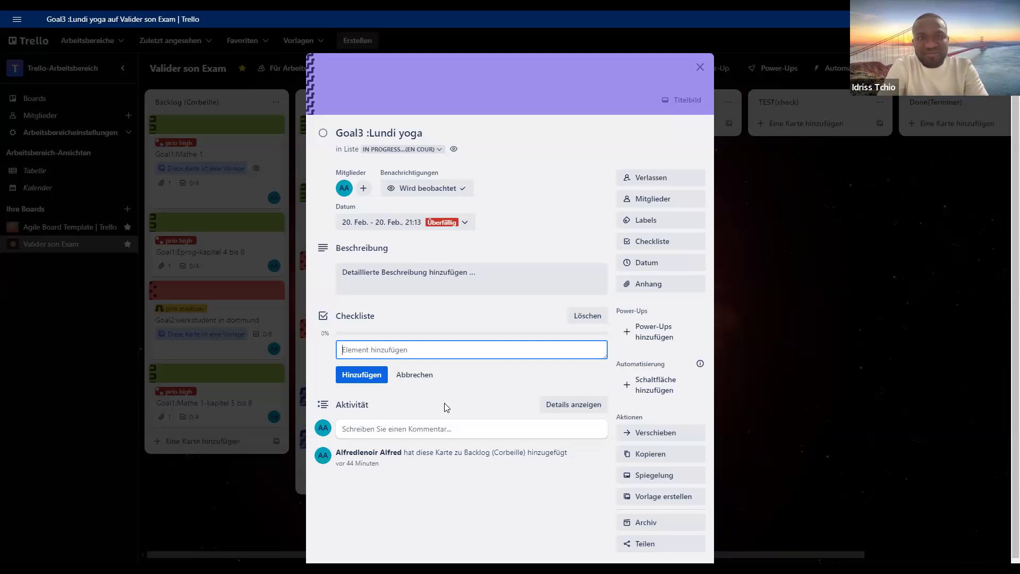
type("ich")
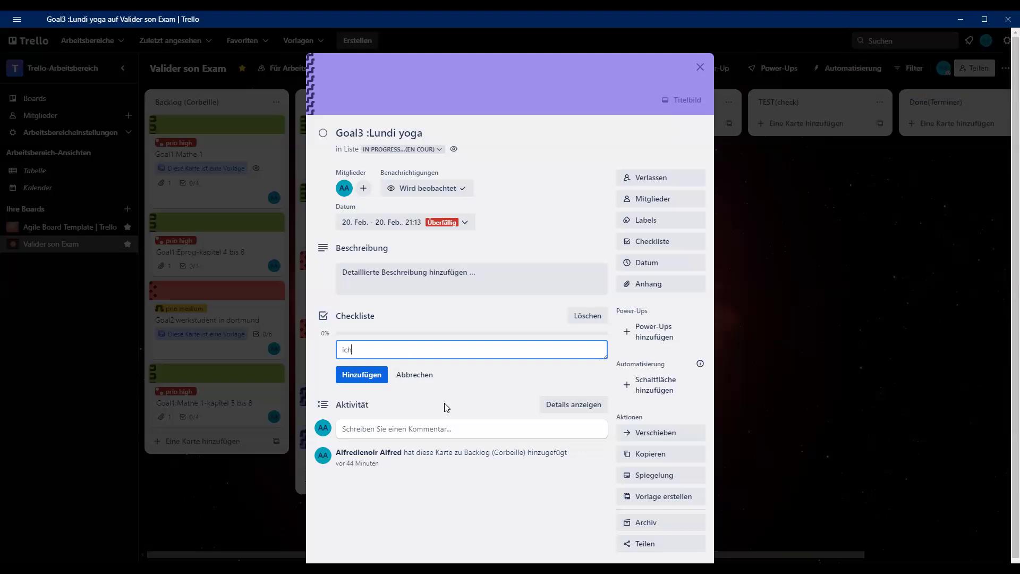
type(" bin krank")
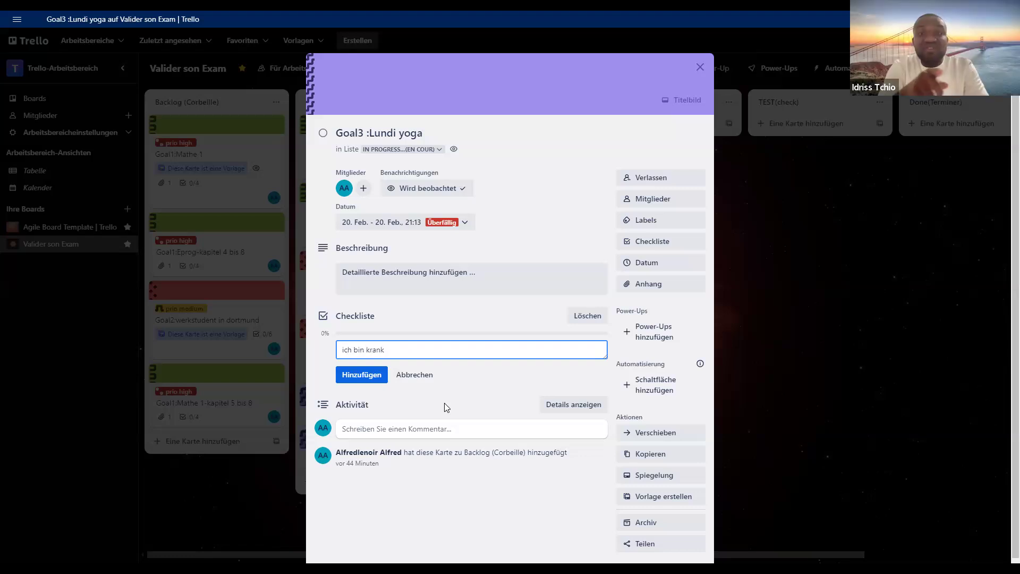
left_click(354, 383)
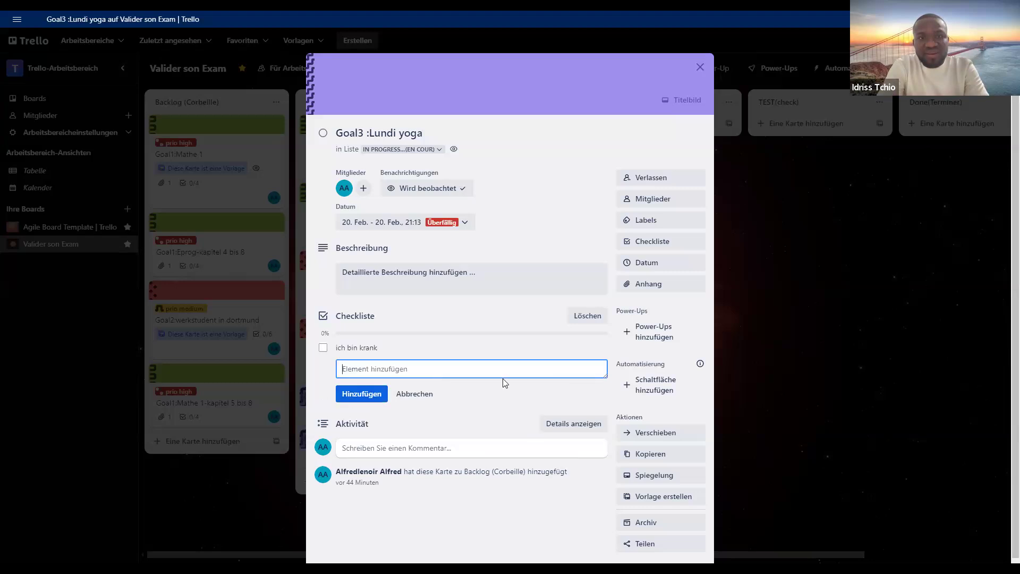
left_click(806, 306)
left_click(806, 306)
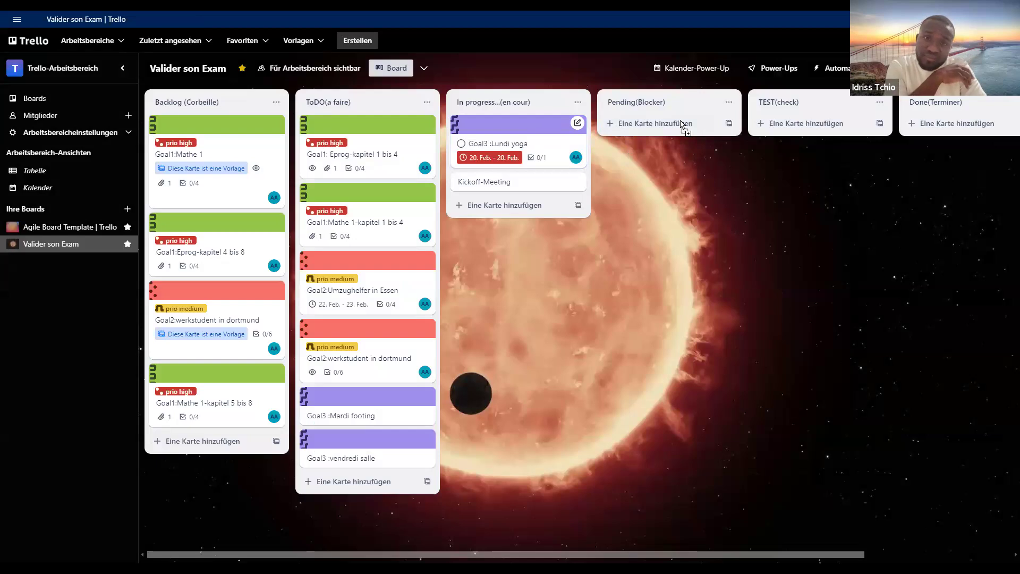
- Move the Goal3 :Lundi yoga card to the Pending(Blocker) list and review its details and checklist
left_click_drag(675, 140, 674, 148)
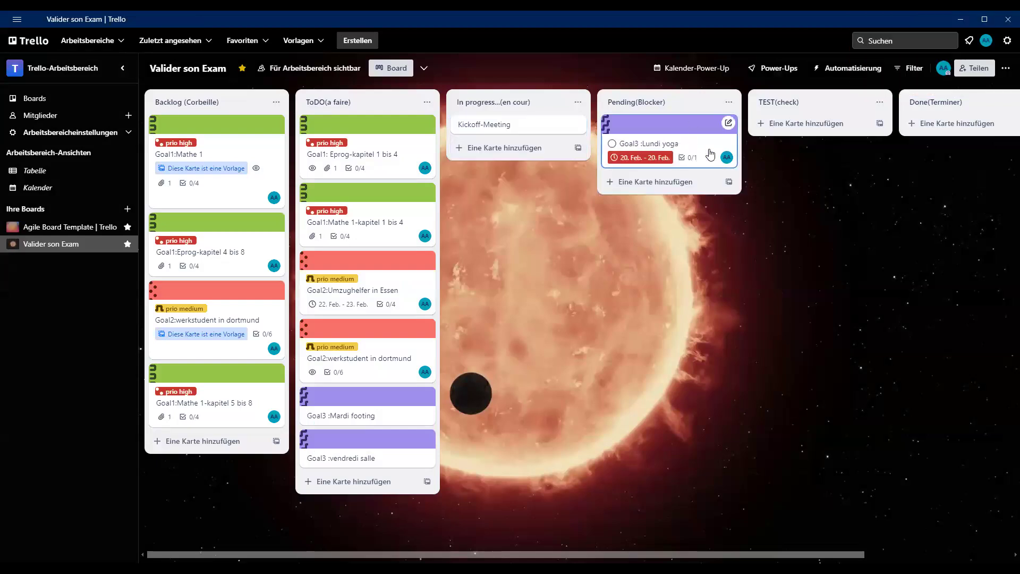
left_click(710, 154)
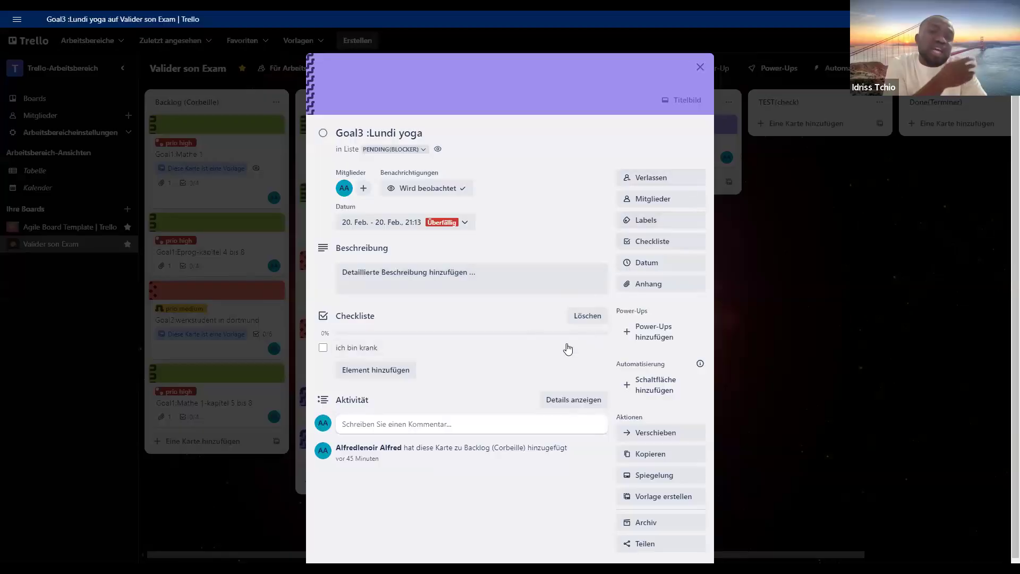
left_click(756, 270)
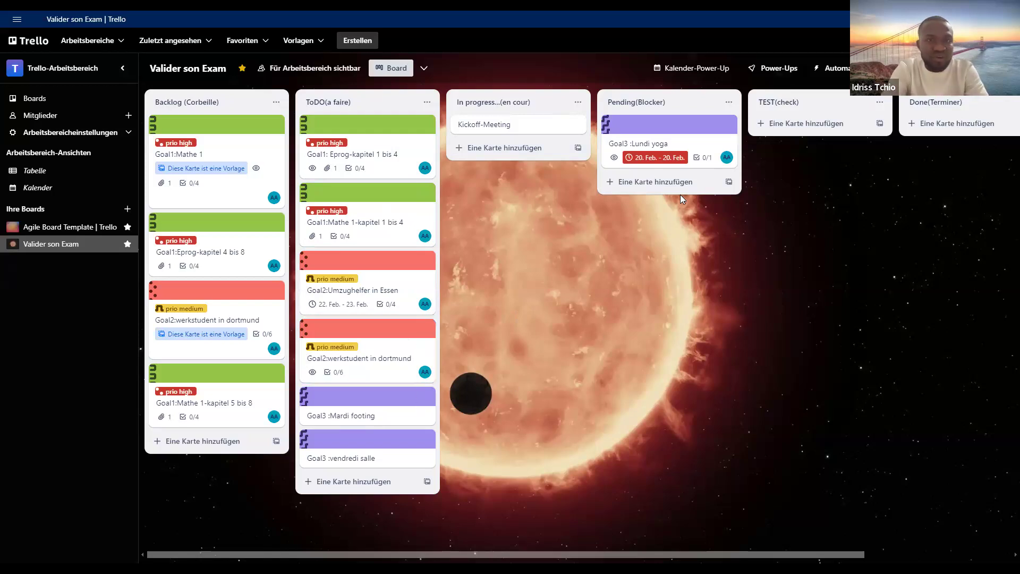
left_click(684, 148)
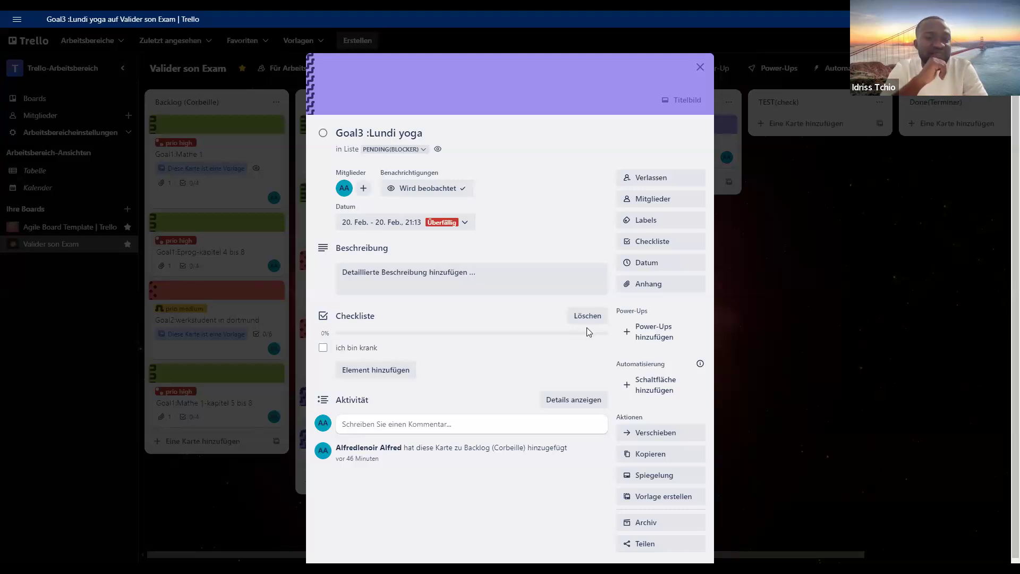
left_click(743, 291)
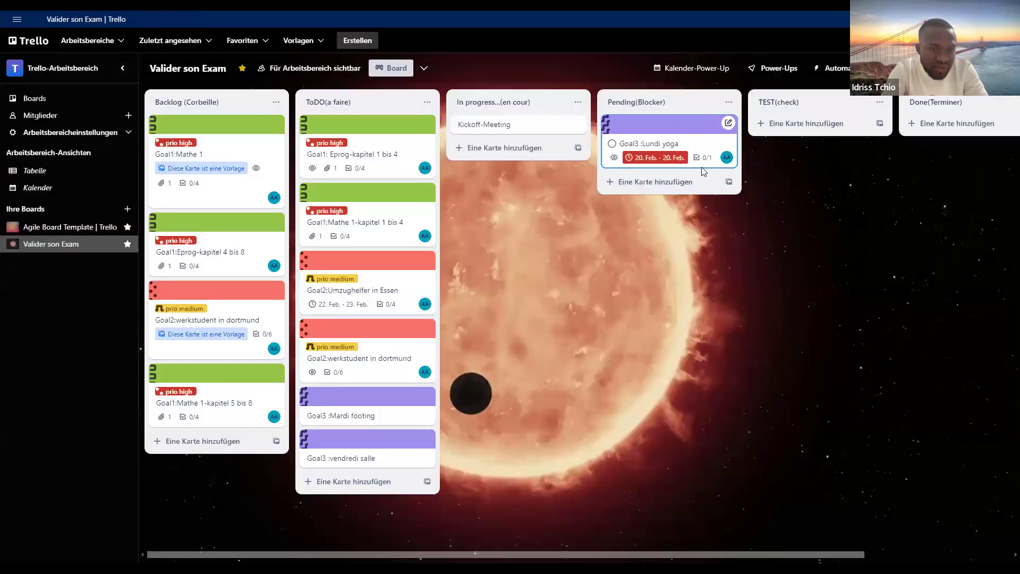
- Add the item "erledigt" to the checklist of the Goal3 :Lundi yoga card
left_click(436, 344)
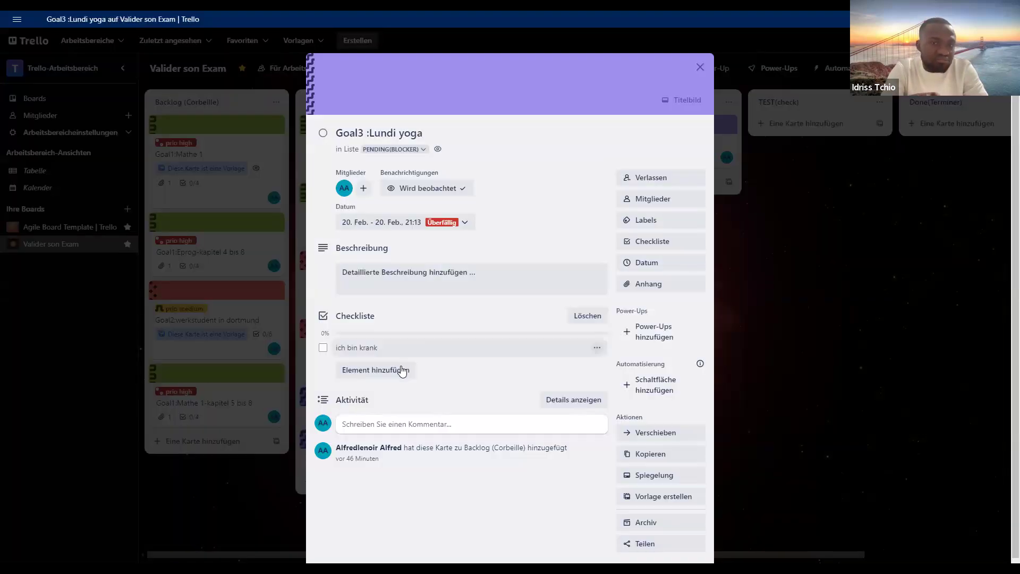
left_click(386, 375)
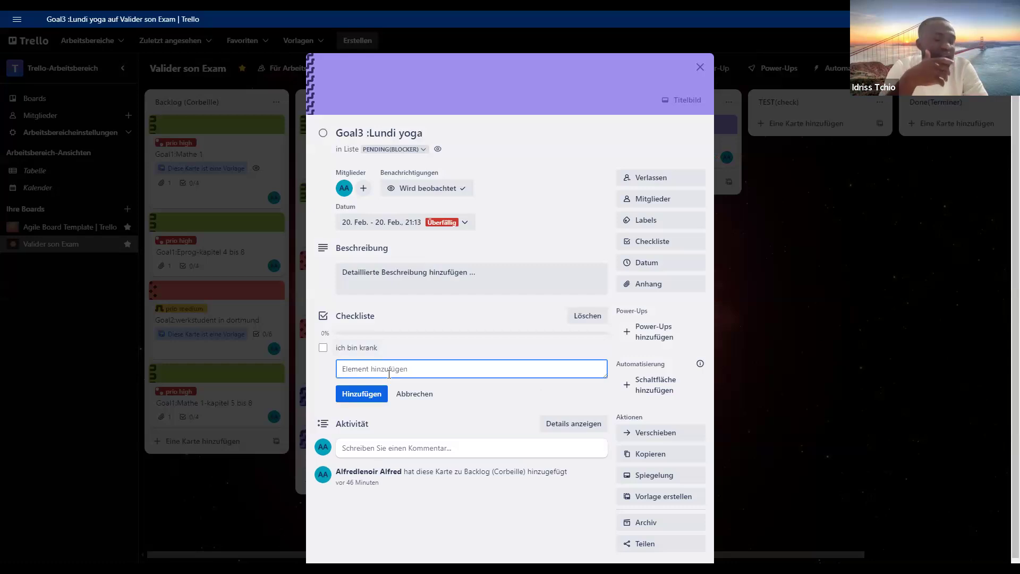
type("ich")
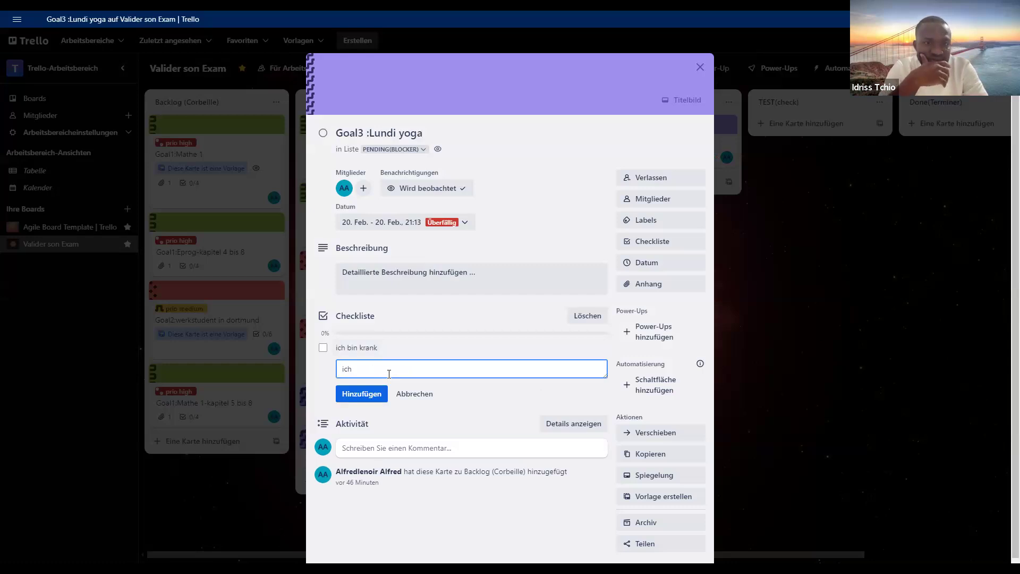
key("BackSpace")
key("BackSpace")
key("BackSpace")
type("erledigt")
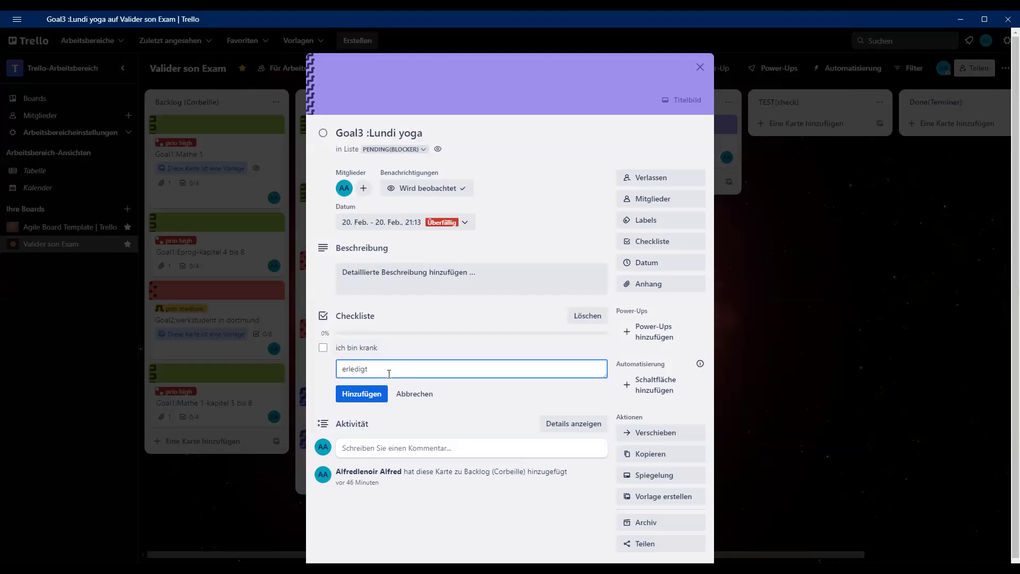
left_click(369, 396)
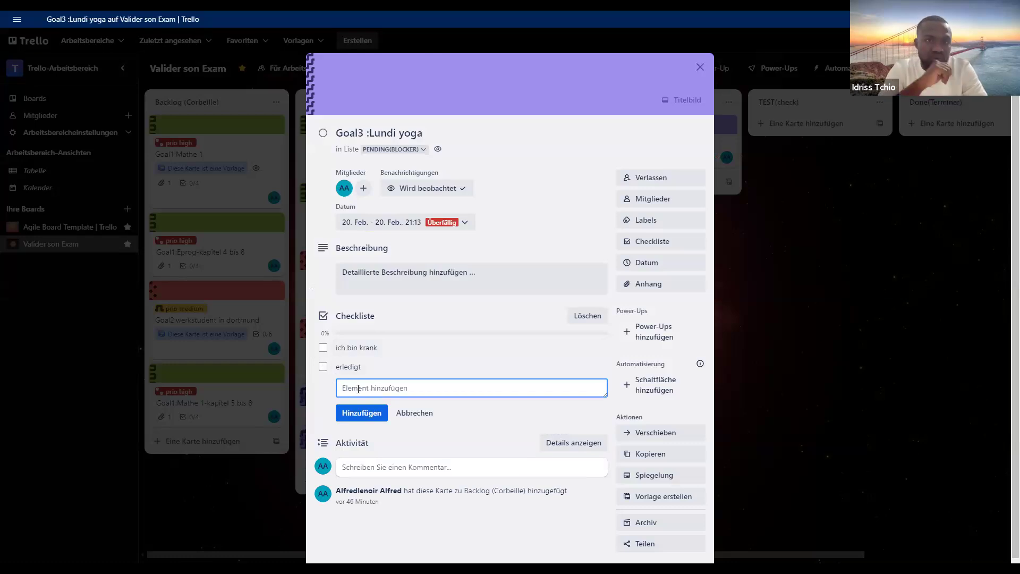
- Add the item "feedback" to the Goal3 :Lundi yoga checklist and close the card
type("feedback")
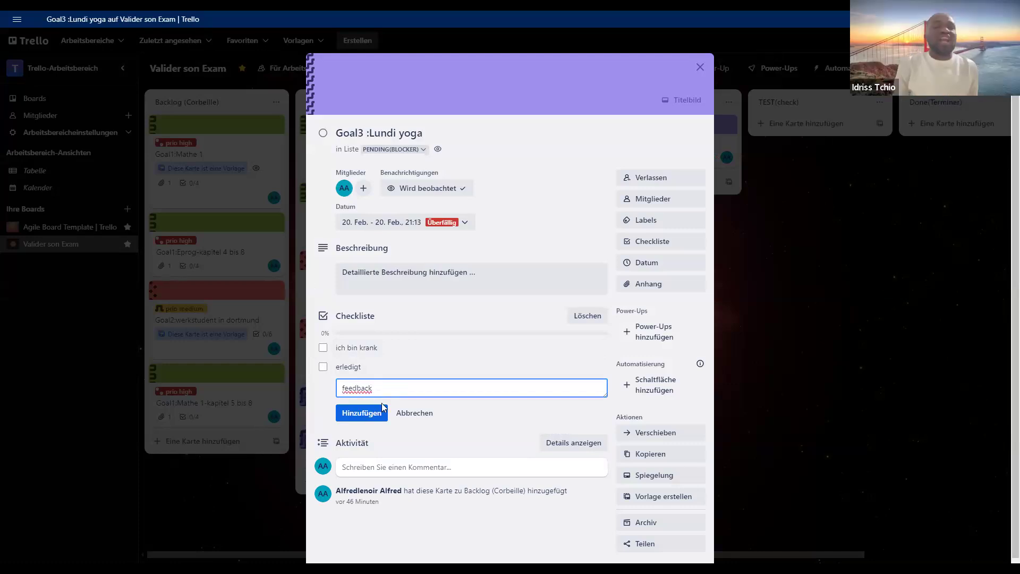
left_click(381, 420)
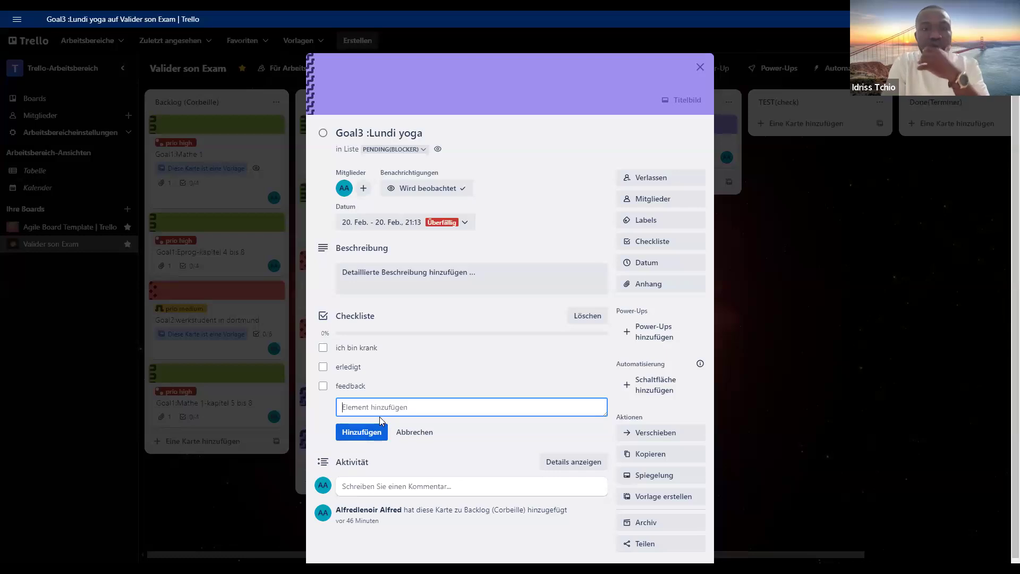
left_click(467, 448)
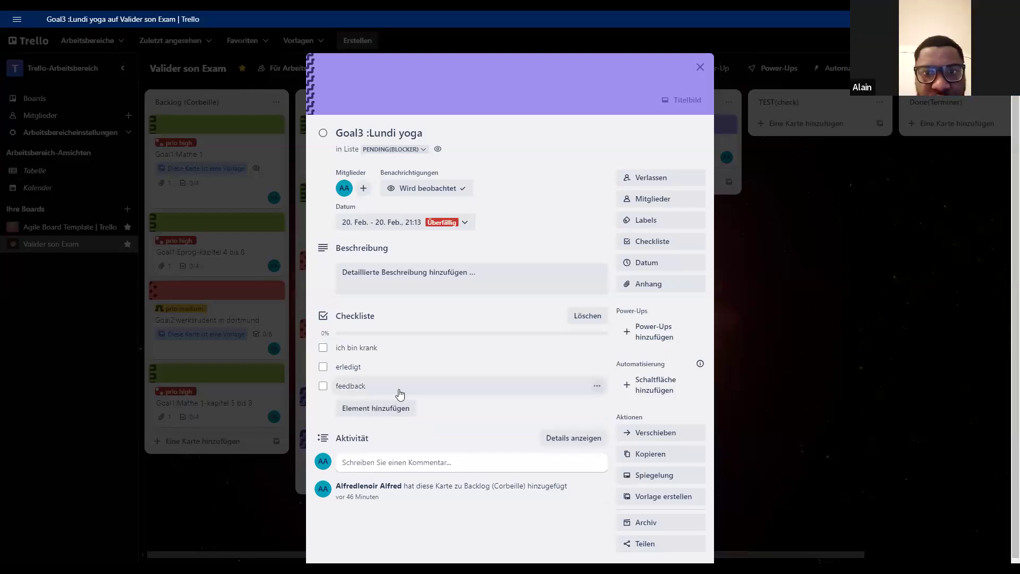
left_click(700, 67)
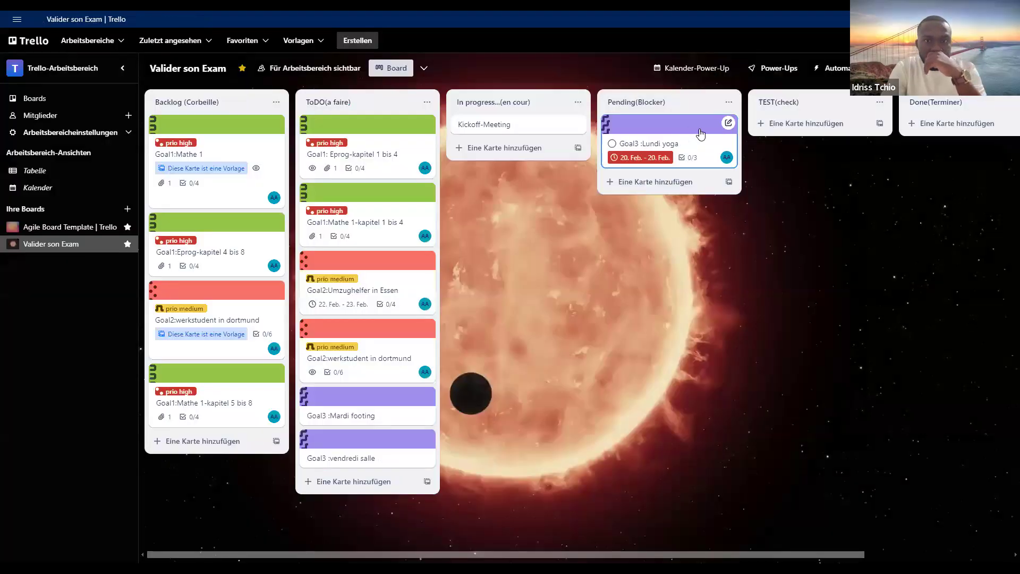
- Move Goal3 :Lundi yoga through TEST(check) to Done(Terminer), and move Goal2:Umzughelfer in Essen from ToDO(a faire) to In progress...(en cour)
key("period")
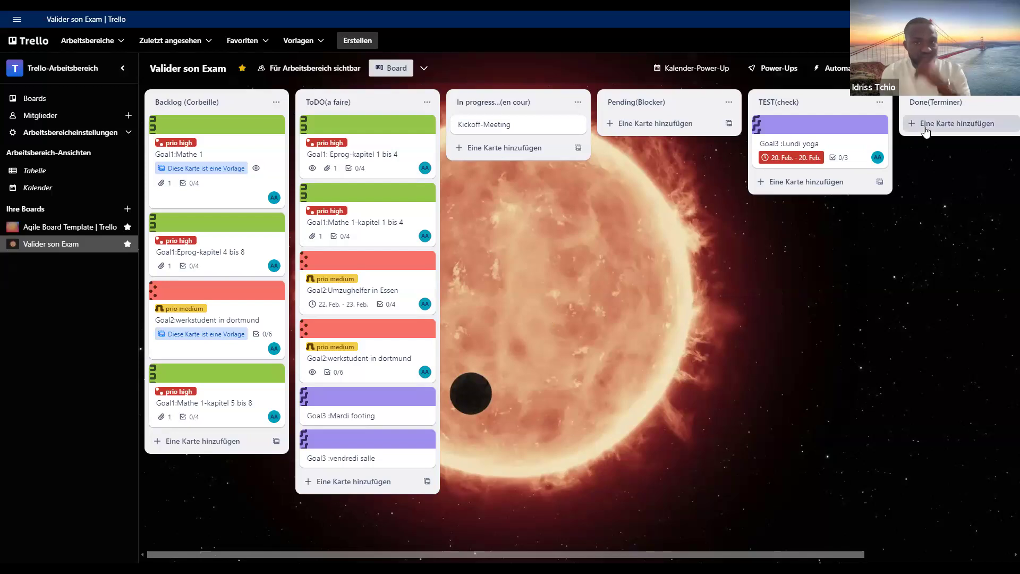
left_click_drag(869, 140, 863, 142)
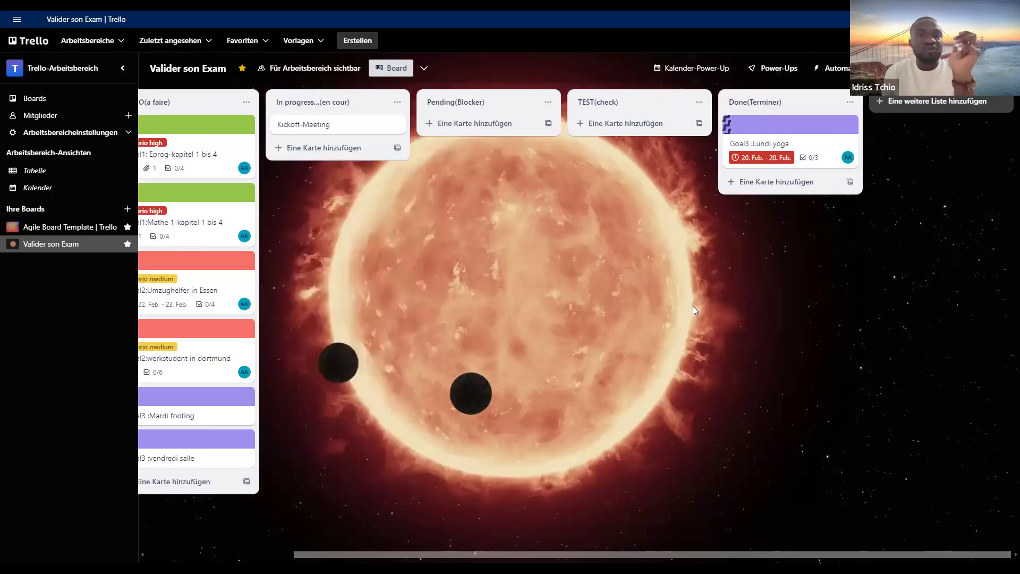
left_click_drag(629, 552, 532, 544)
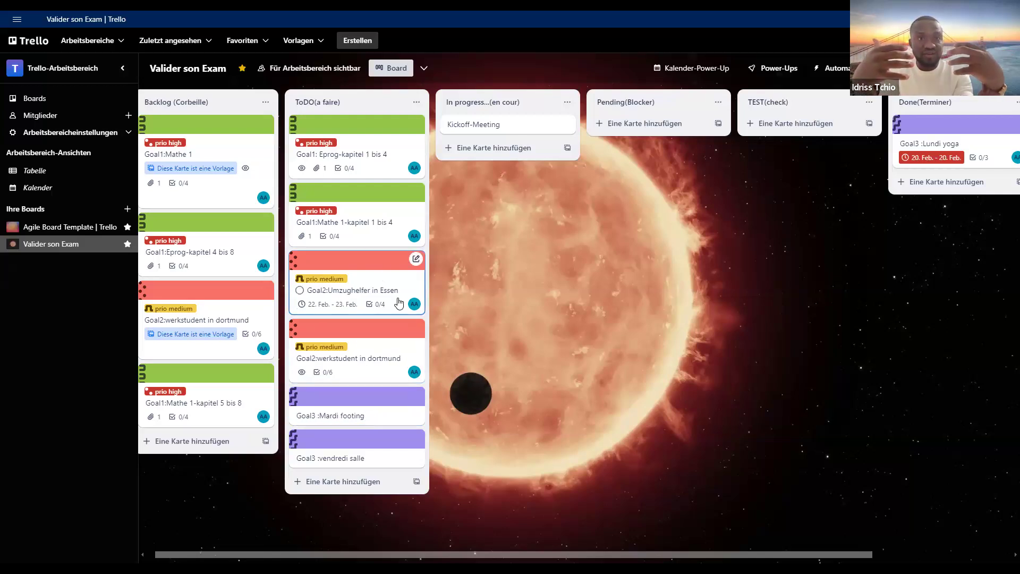
key("period")
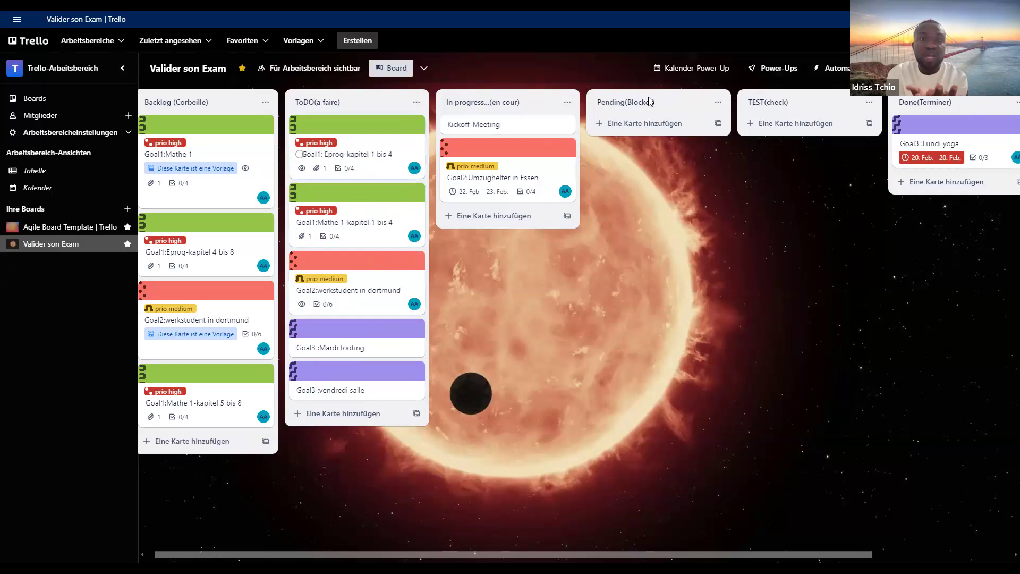
- Check the scheduled cards in the weekly calendar view, close it, and look over the board's lists from Backlog to Done
left_click(689, 77)
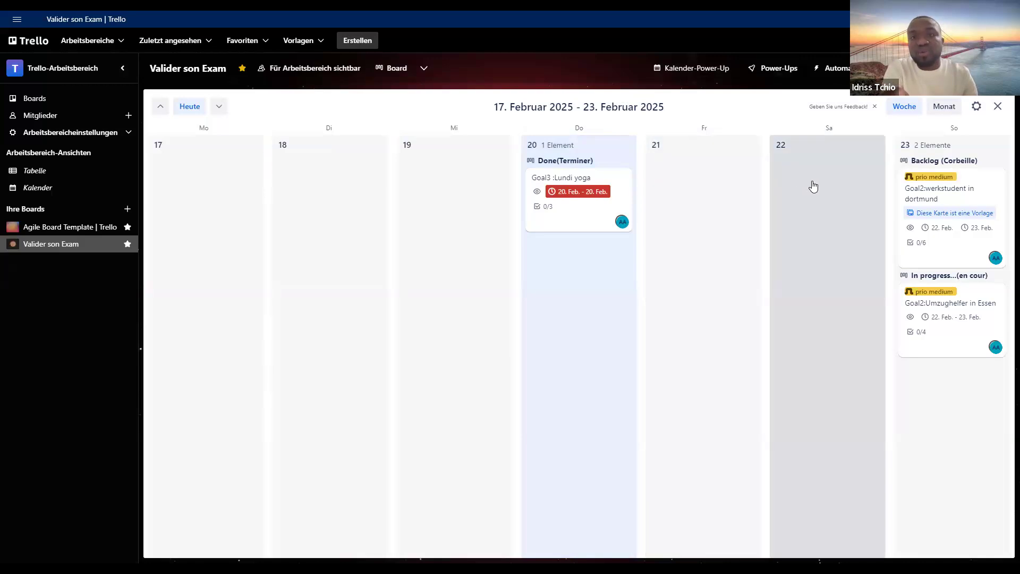
left_click(998, 107)
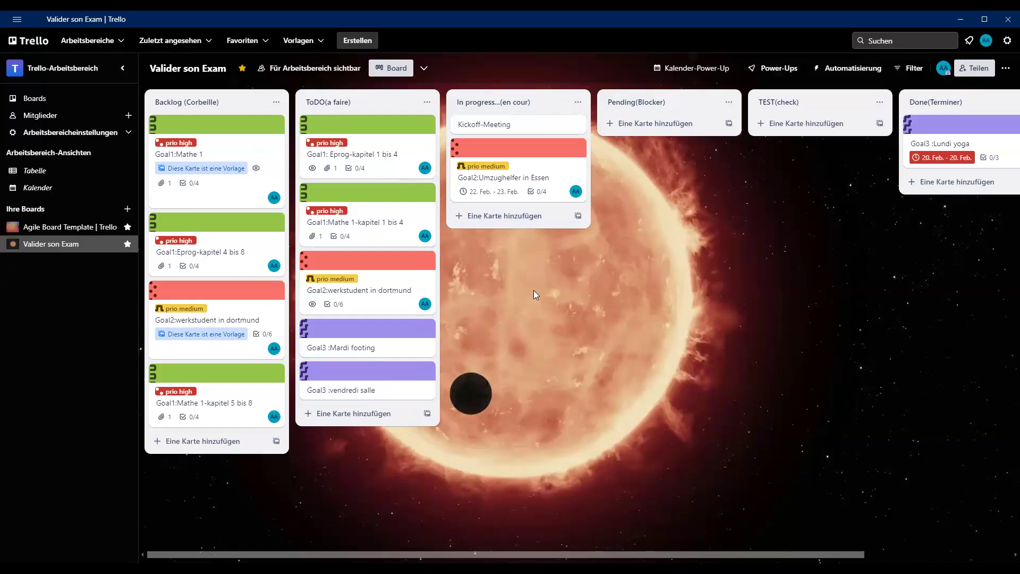
left_click_drag(620, 554, 795, 531)
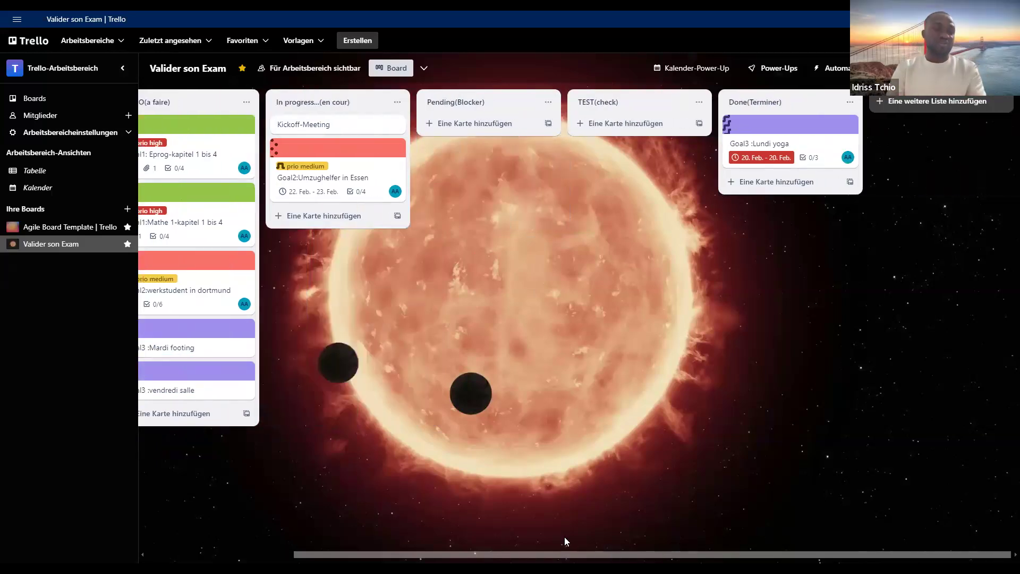
scroll(572, 355, "left", 3)
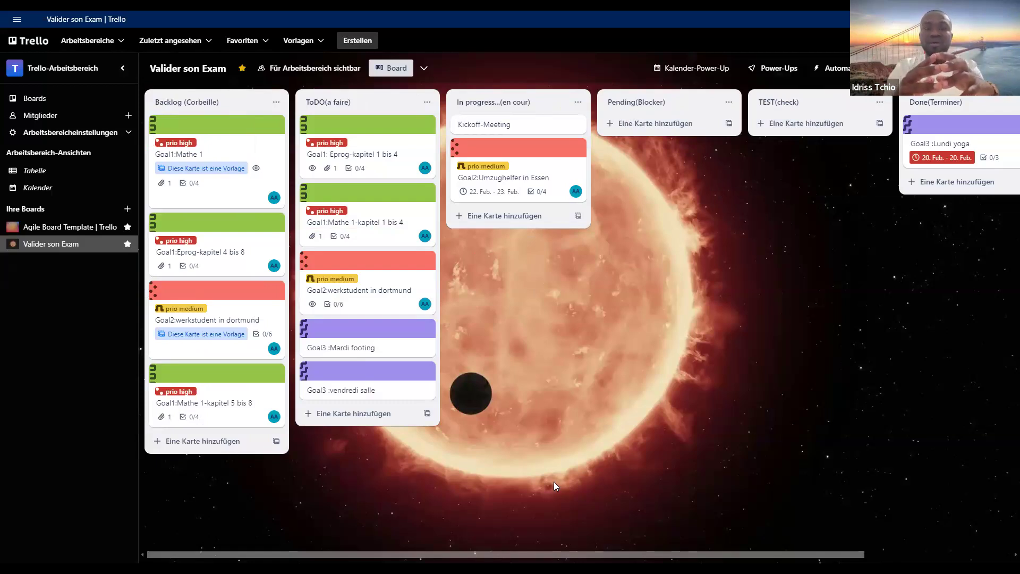
mouse_move(554, 553)
left_mouse_down()
mouse_move(587, 553)
mouse_move(553, 558)
left_mouse_up()
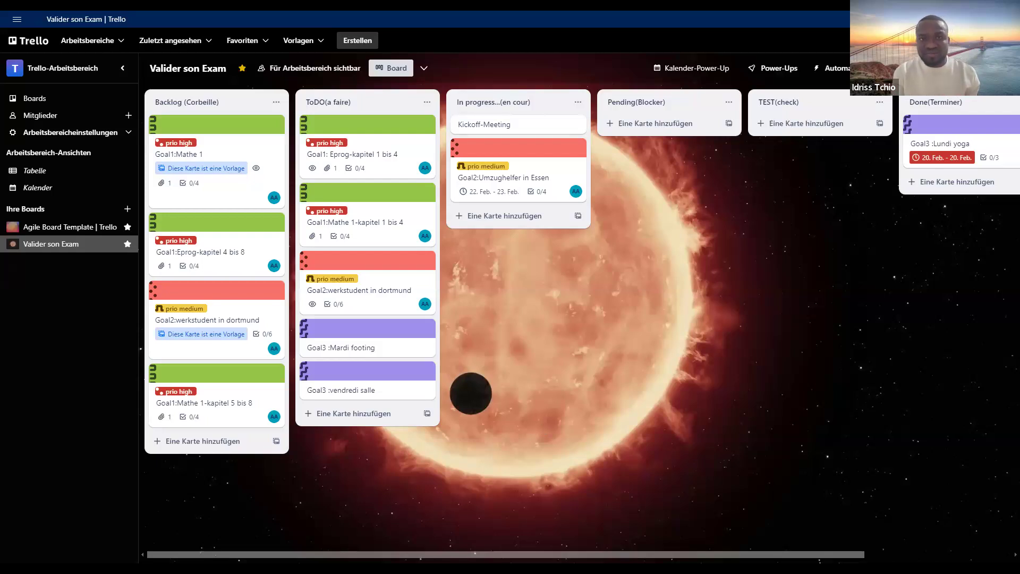
left_click_drag(725, 552, 729, 549)
left_click_drag(728, 549, 488, 550)
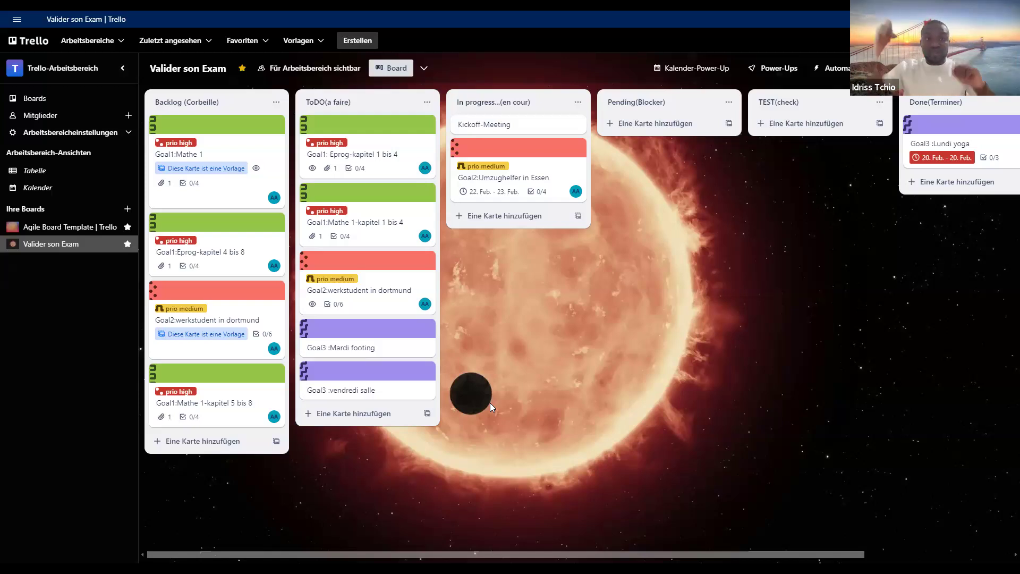
- From the calendar view, tick Kunde anrufen, Bestätigen and arbeit erledigt in the Goal2:Umzughelfer in Essen checklist, and return to the board
left_click(679, 64)
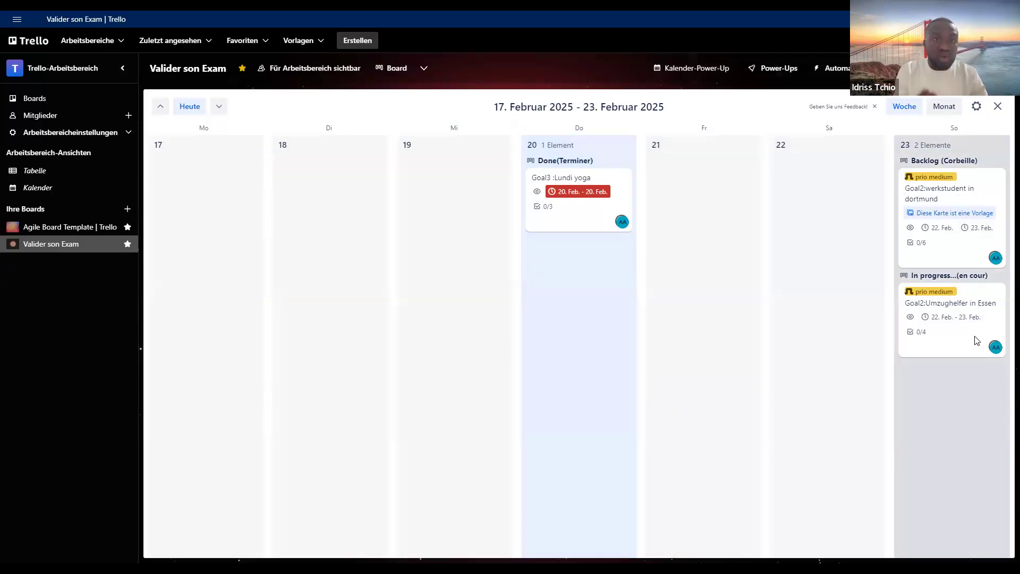
left_click(972, 335)
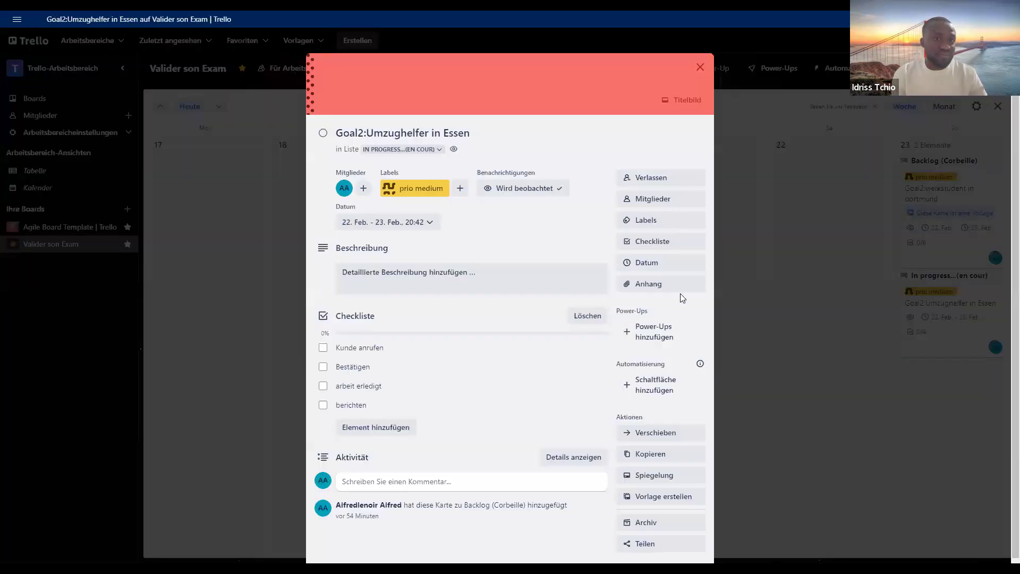
scroll(682, 298, "down", 1)
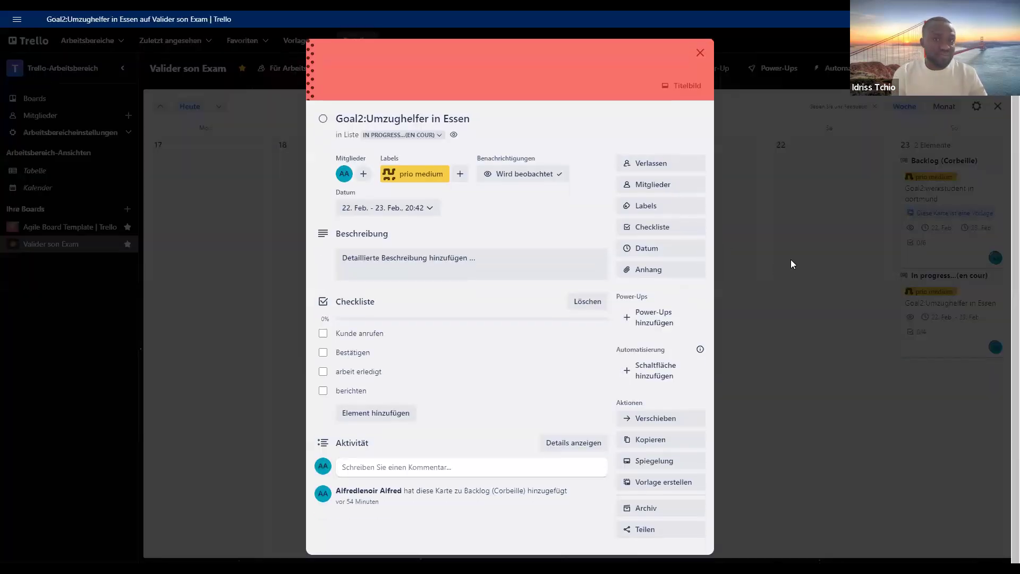
left_click(323, 333)
left_click(324, 353)
left_click(323, 372)
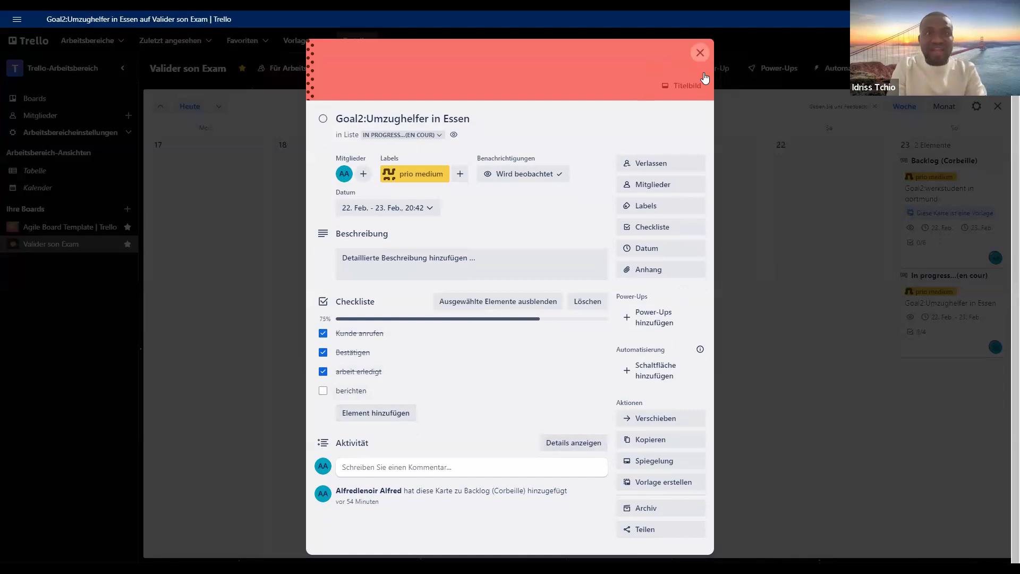
left_click(700, 53)
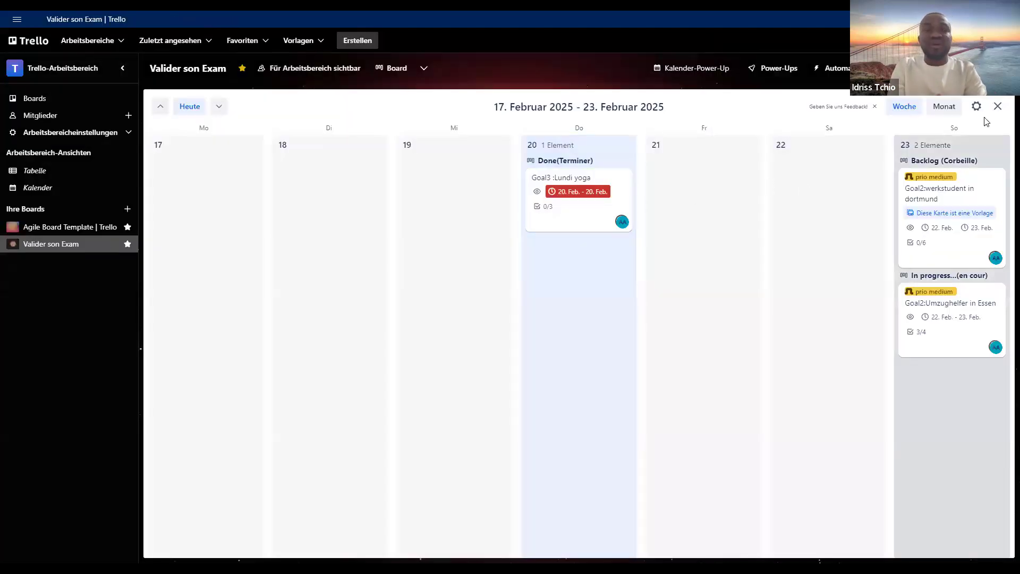
left_click(996, 106)
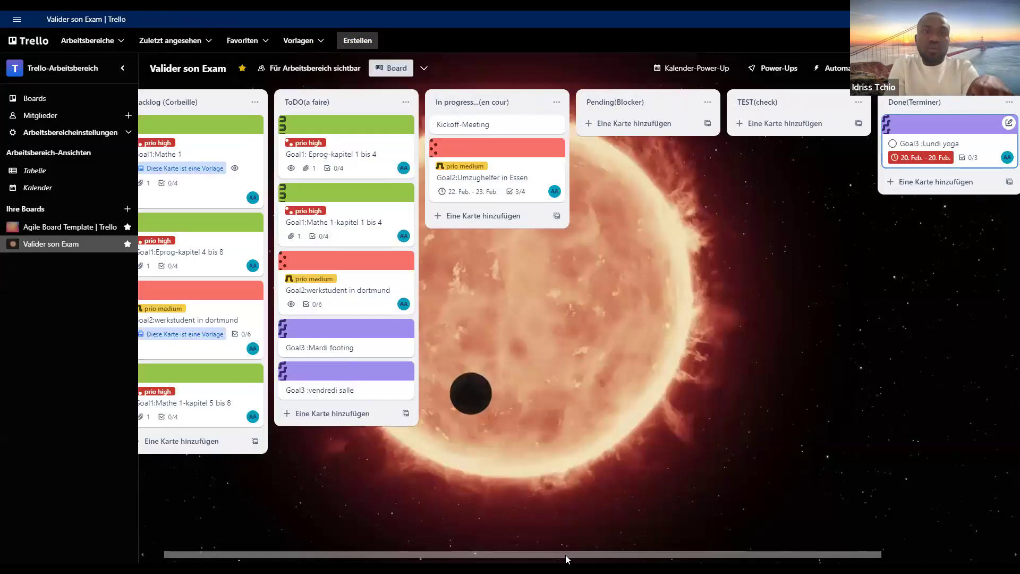
- Check which views the board offers, look at the Agile Board Template board, and return to Valider son Exam
left_click_drag(565, 554, 548, 554)
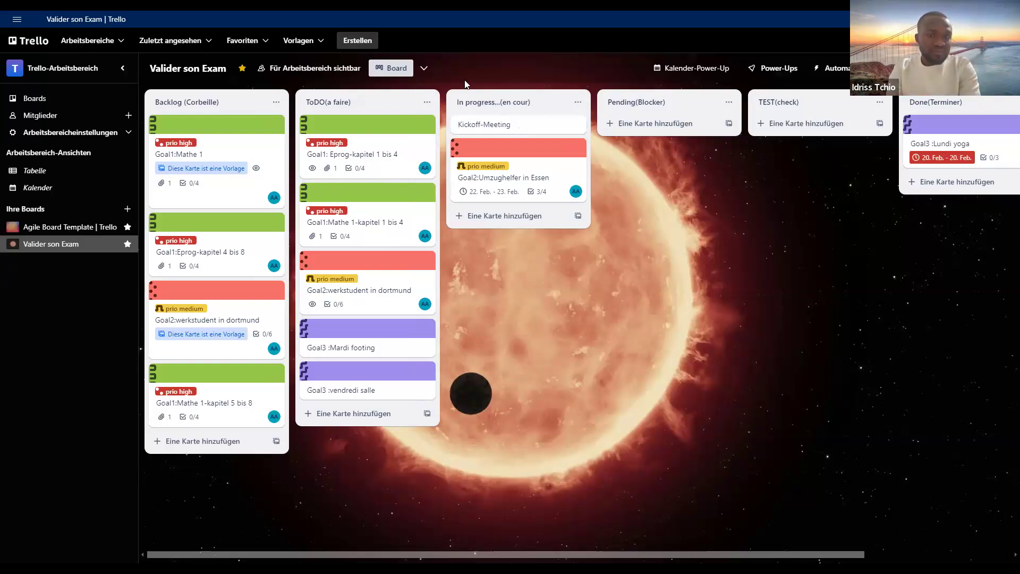
left_click(423, 68)
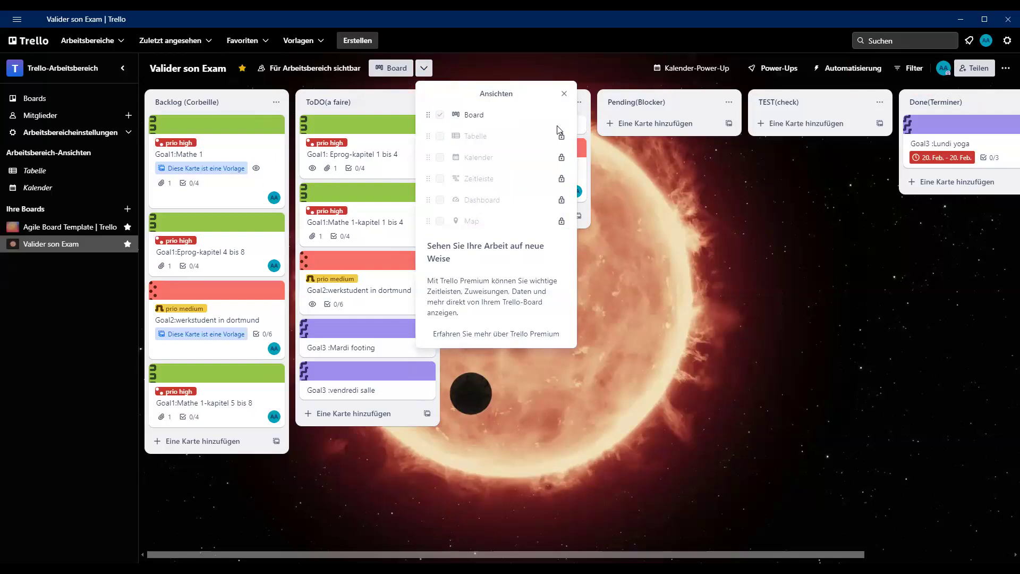
left_click(638, 256)
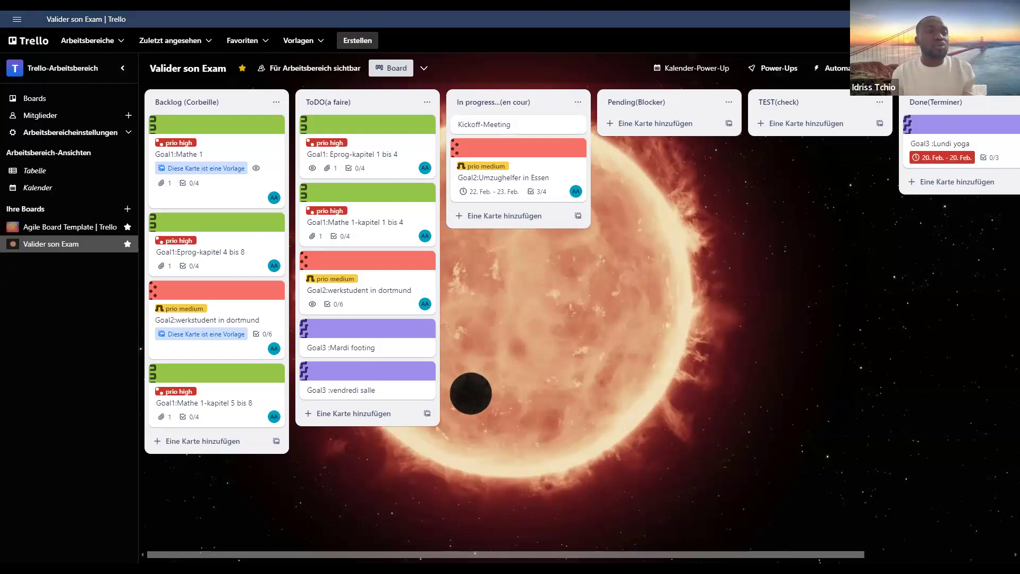
left_click(91, 230)
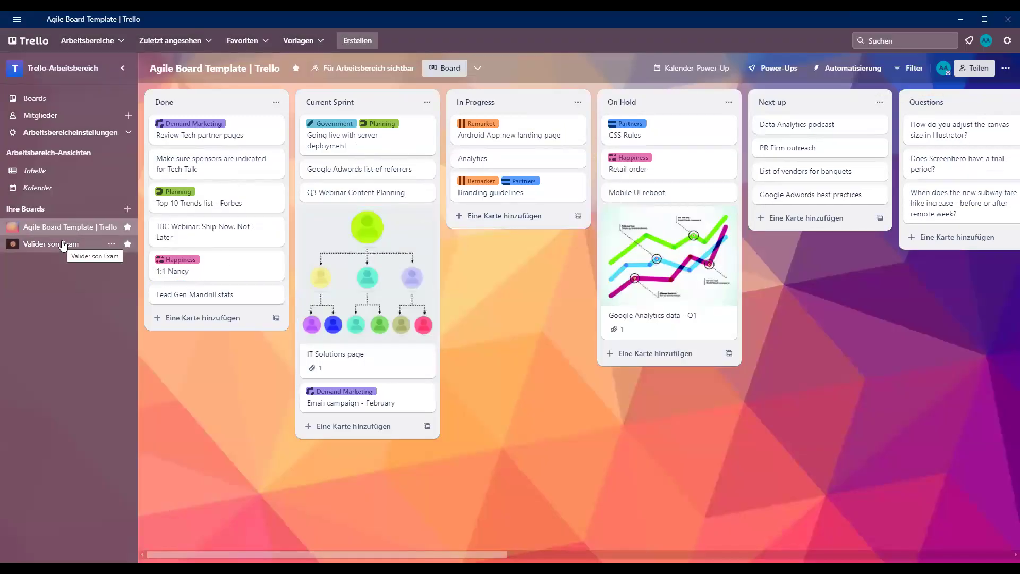
left_click(63, 246)
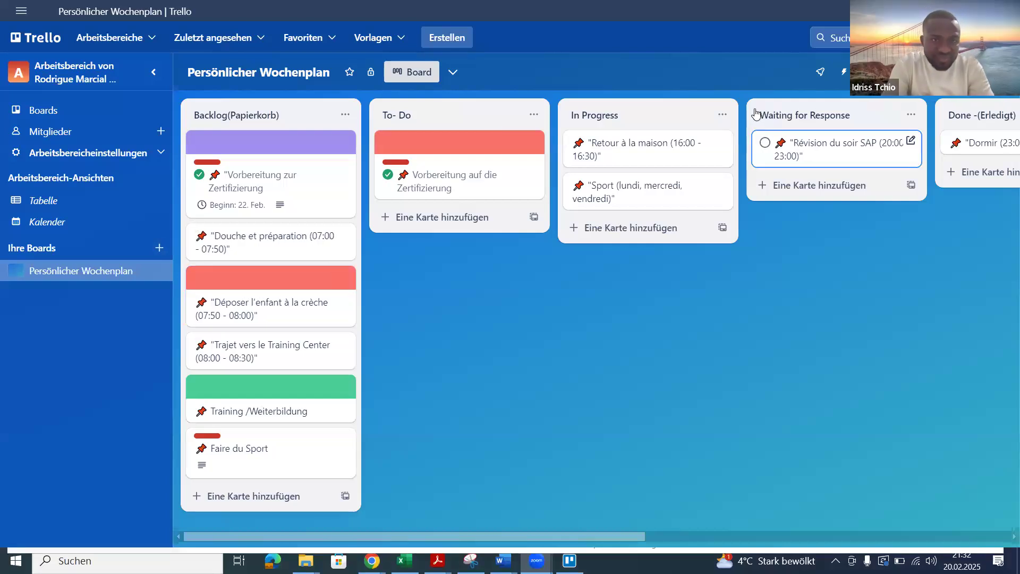
key("alt+Tab")
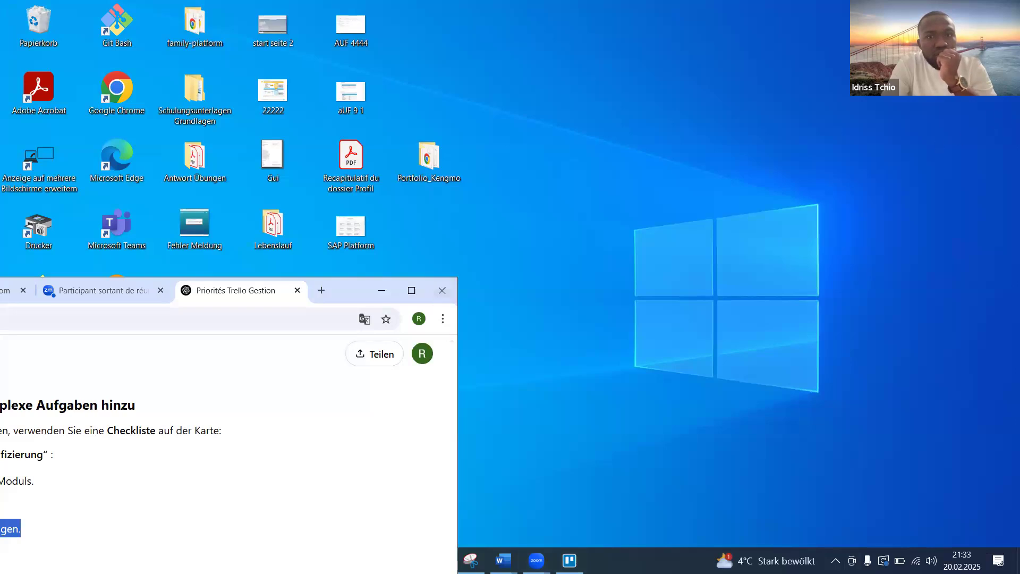
key("alt+Tab")
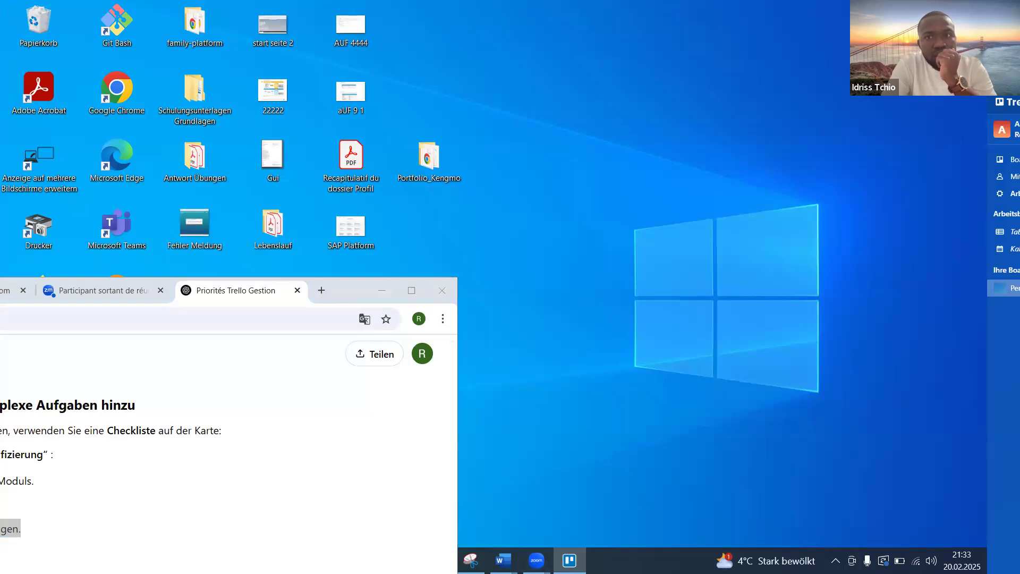
key("alt+Tab")
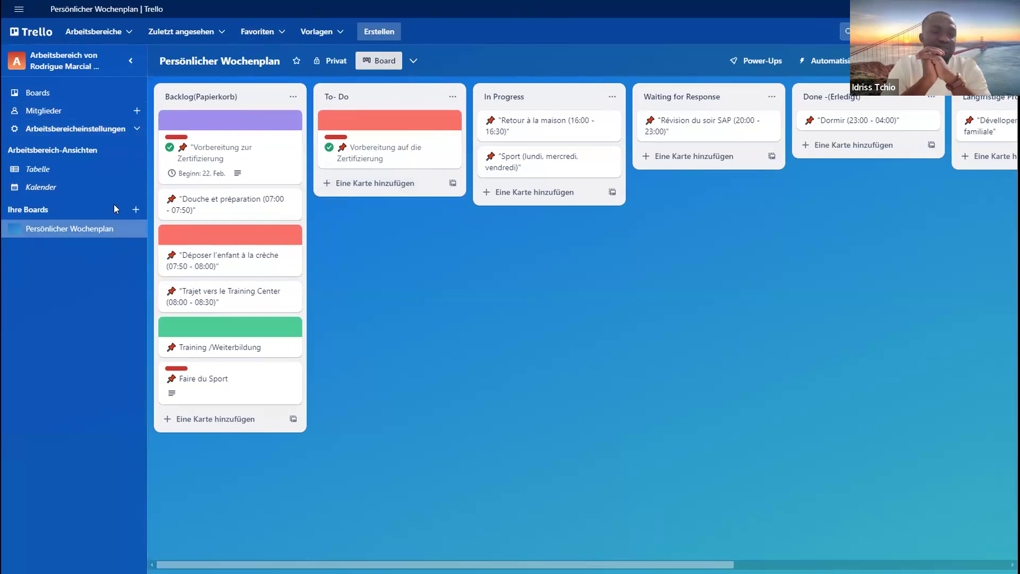
- Look at the workspace calendar for the current week and return to the Persönlicher Wochenplan board
left_click(55, 193)
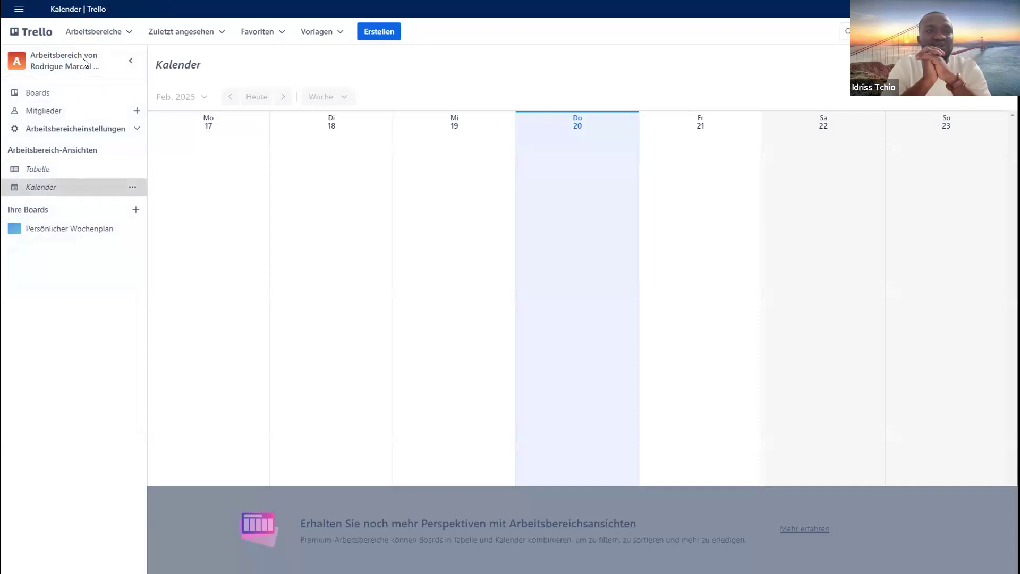
left_click(131, 60)
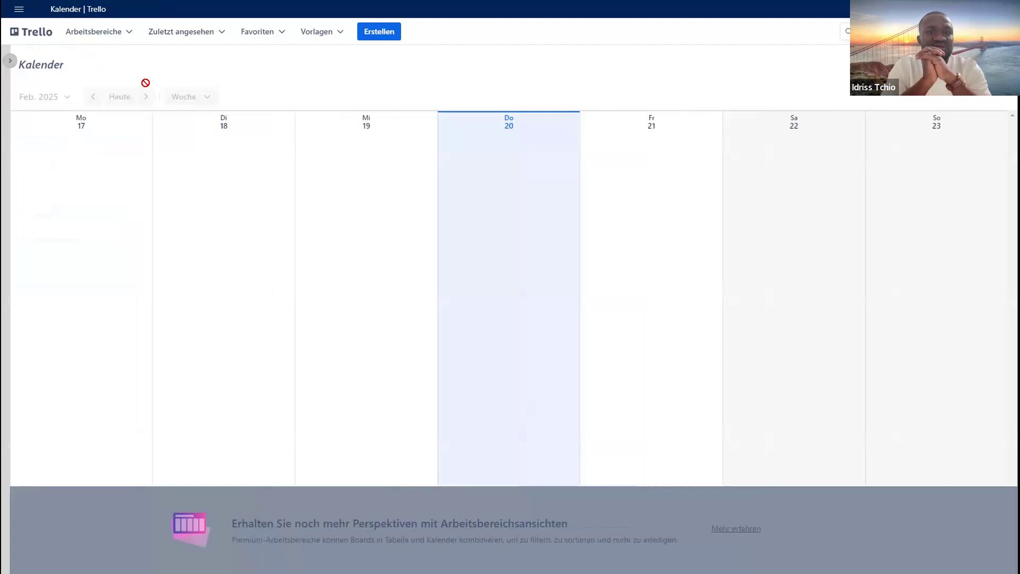
left_click(9, 60)
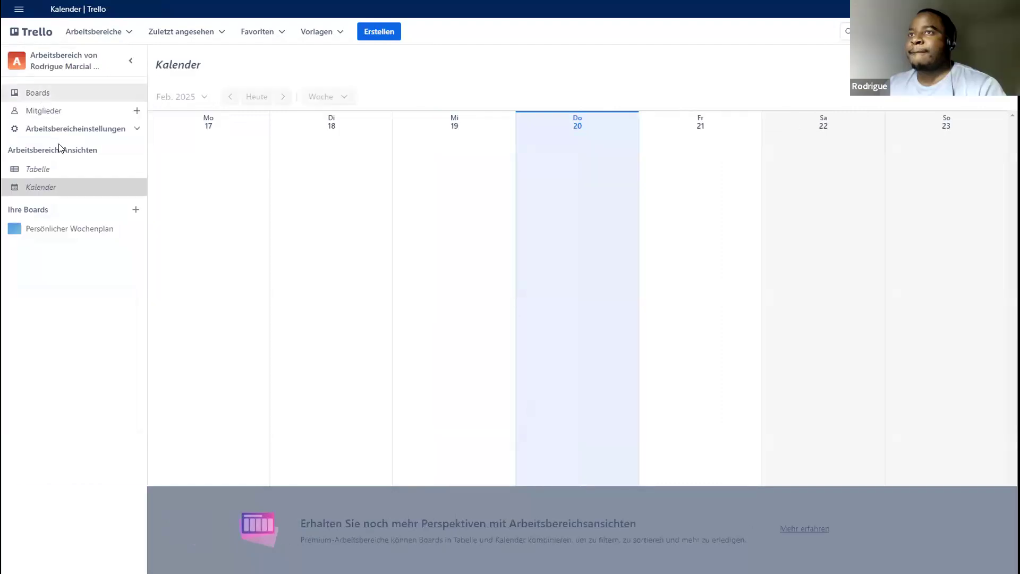
left_click(65, 228)
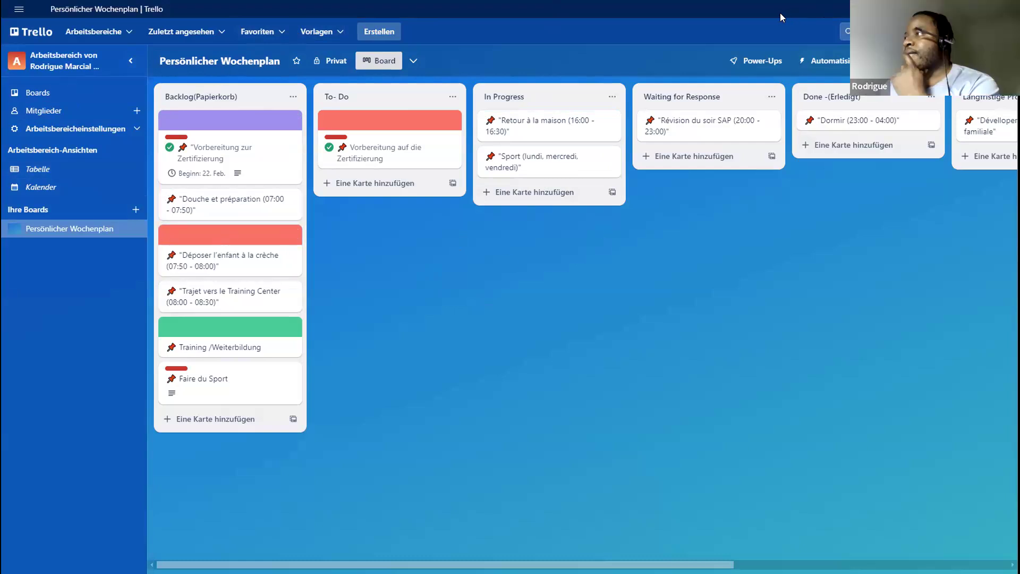
- Search the Power-Ups for "Kalen" and open the details of Kalender-Power-Up
left_click(762, 60)
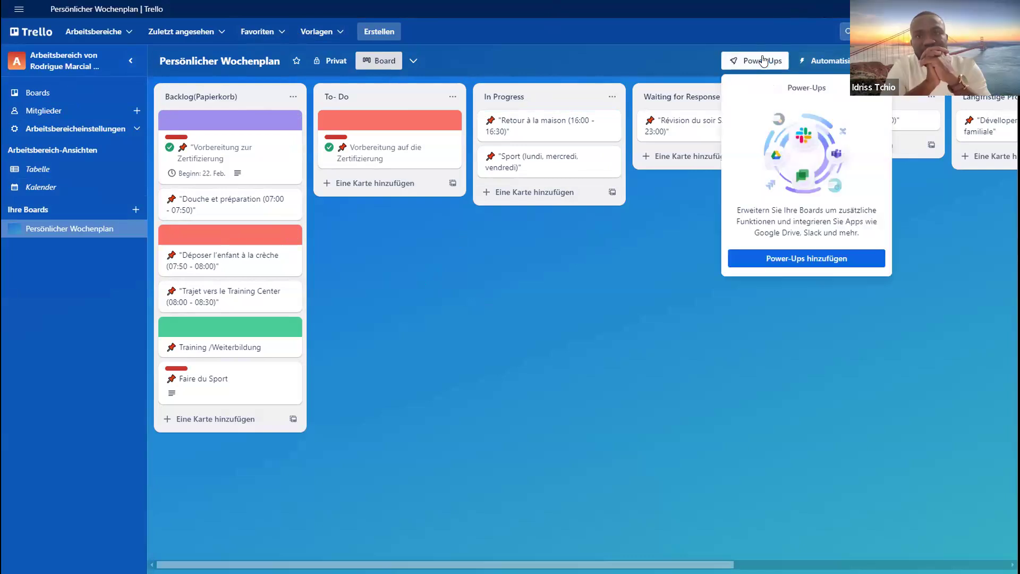
left_click(799, 263)
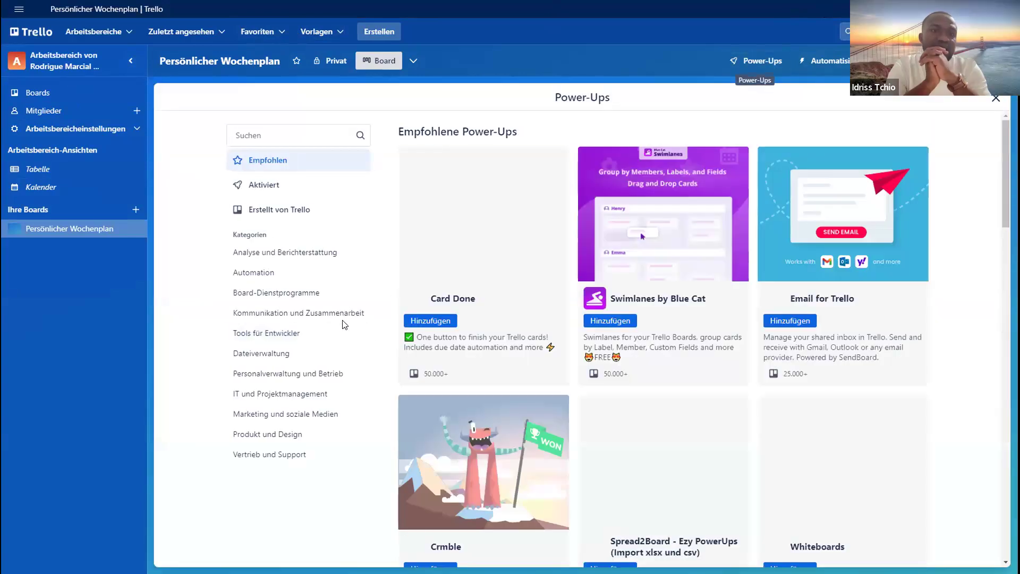
left_click(272, 138)
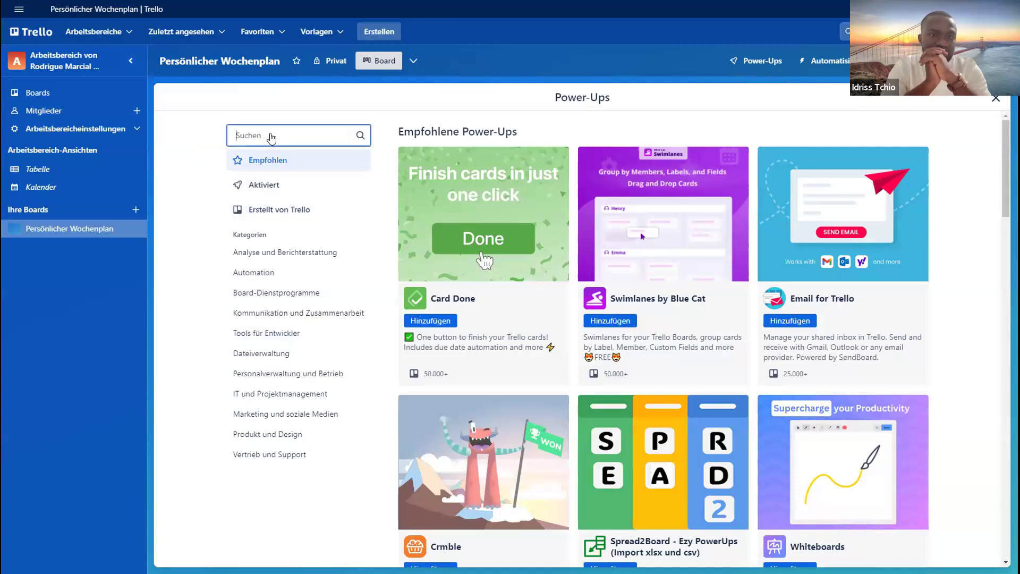
type("Kale")
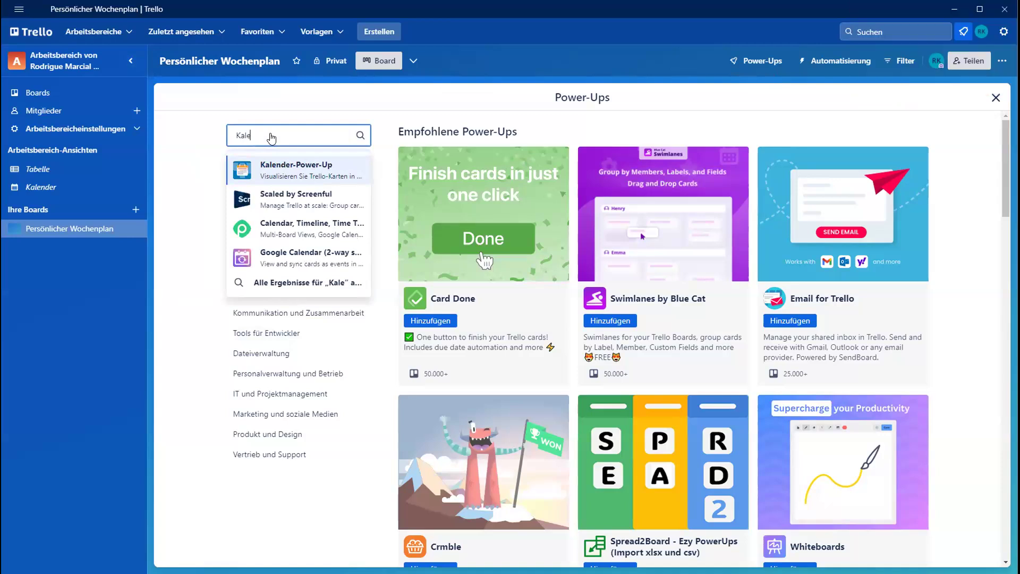
type("n")
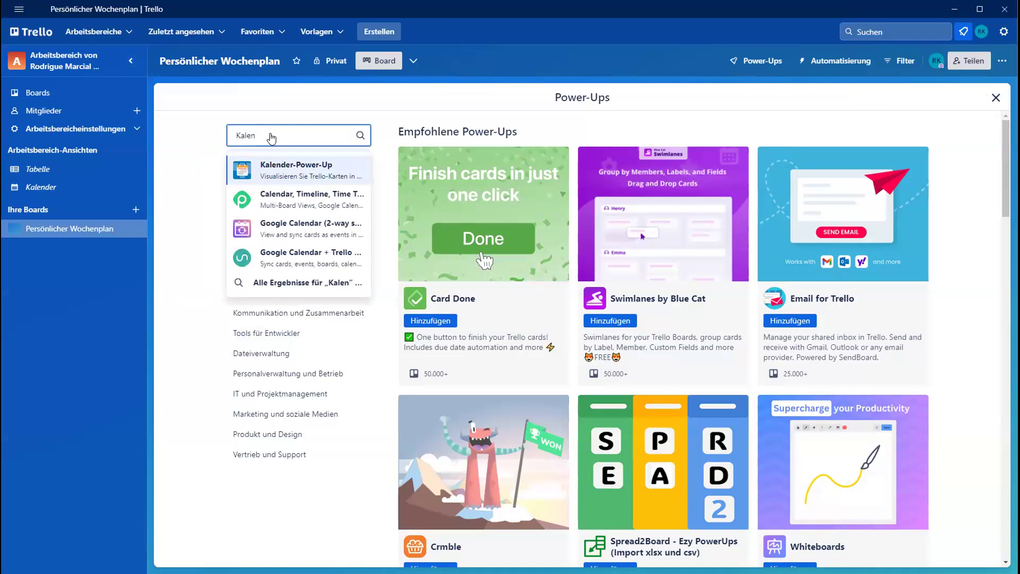
left_click(297, 169)
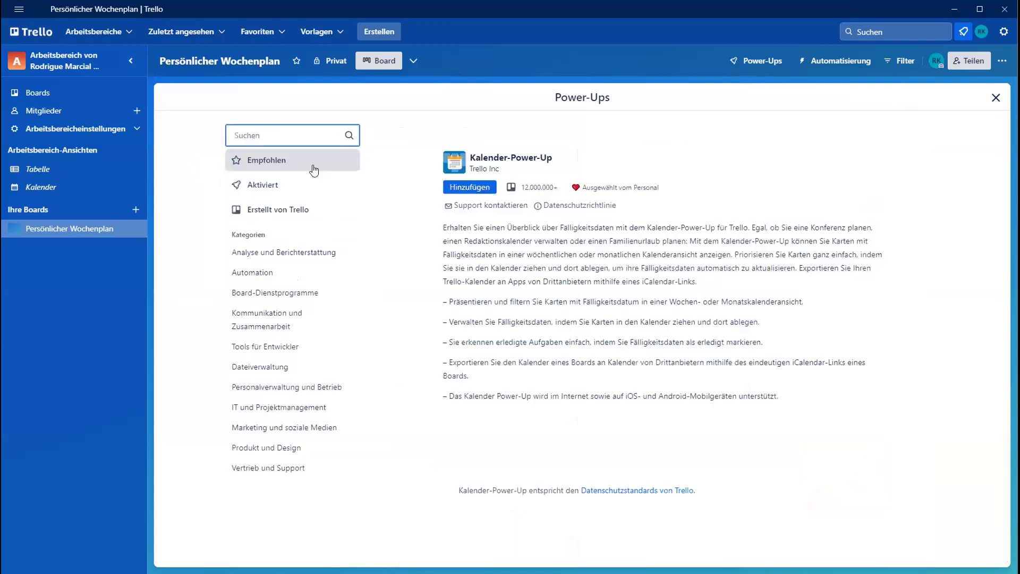
- Read through the Kalender-Power-Up description and add the Power-Up to the Persönlicher Wochenplan board
scroll(571, 298, "down", 5)
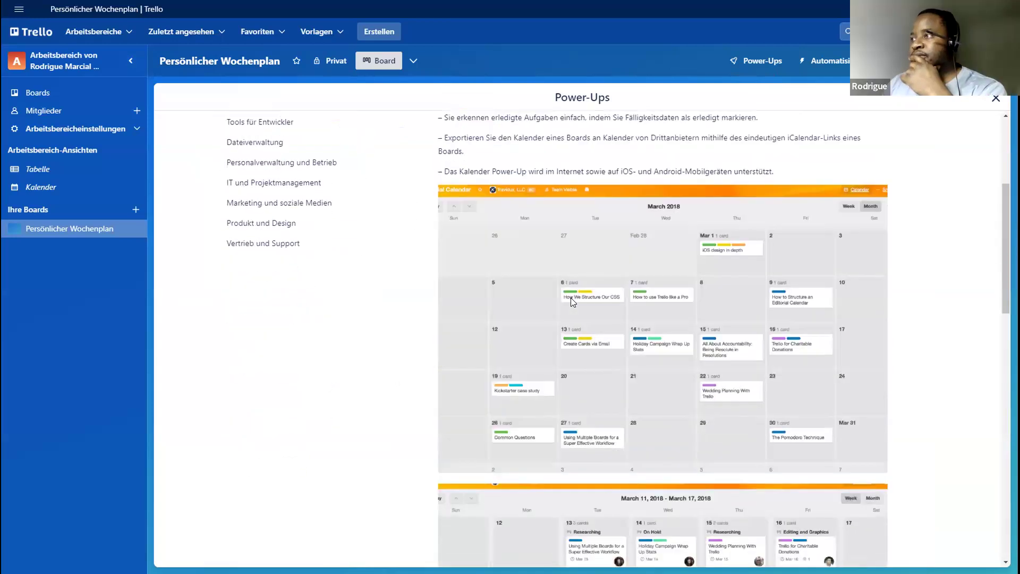
scroll(571, 297, "down", 2)
scroll(568, 297, "up", 6)
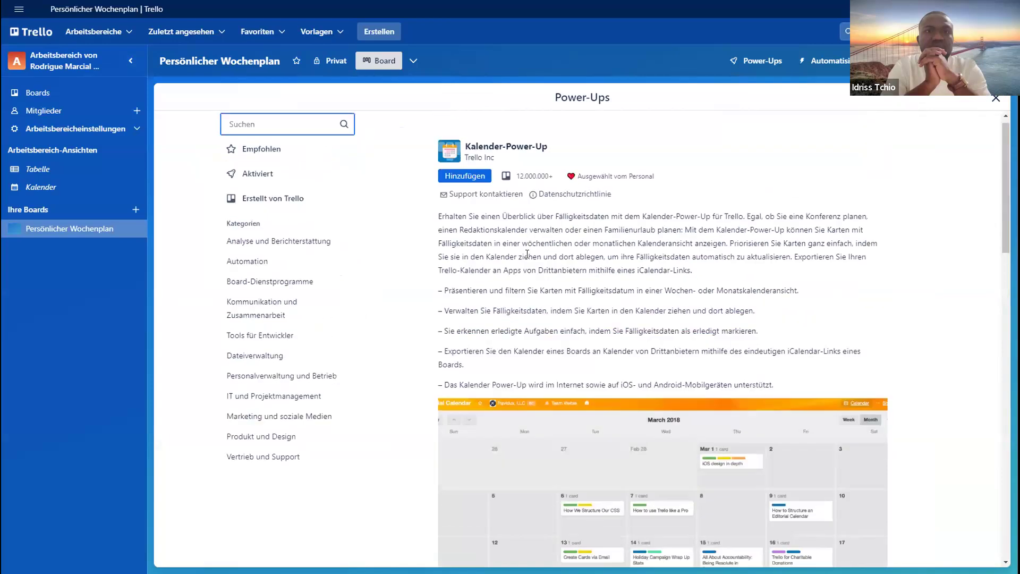
left_click(471, 189)
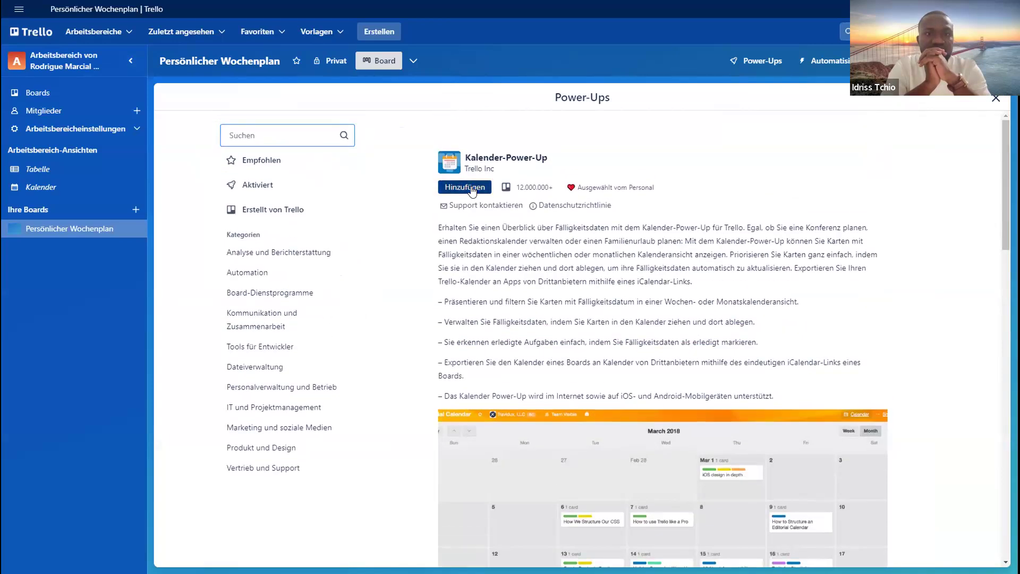
left_click(471, 188)
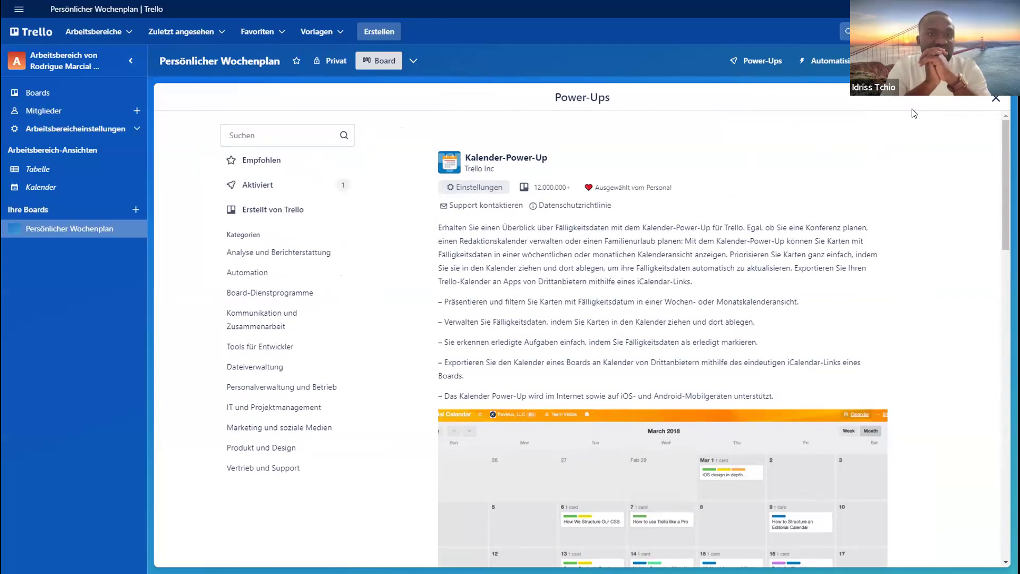
- Review the Kalender-Power-Up details and the list of activated Power-Ups, and close the Power-Ups page
scroll(931, 203, "down", 2)
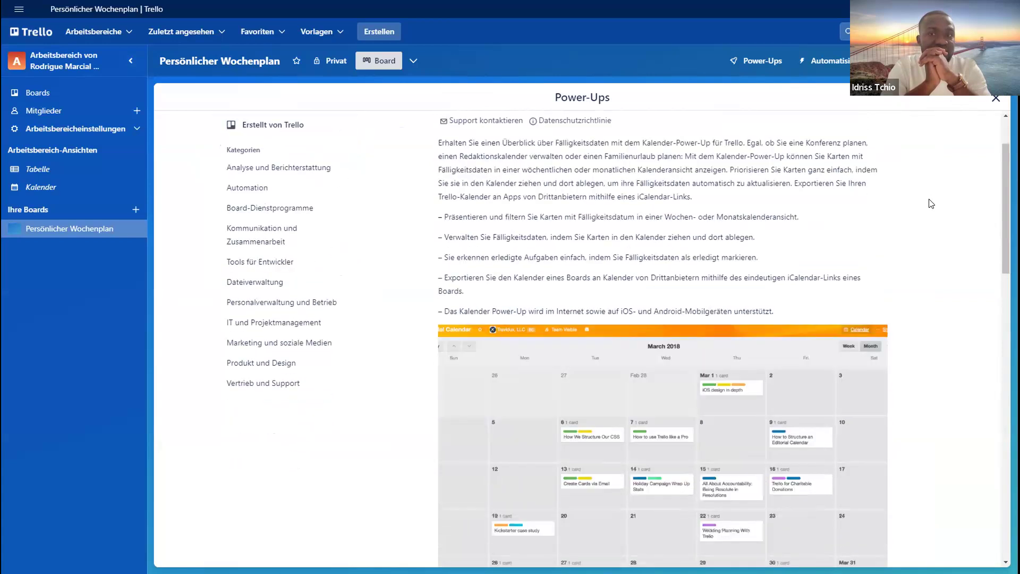
scroll(931, 204, "down", 4)
scroll(930, 208, "up", 5)
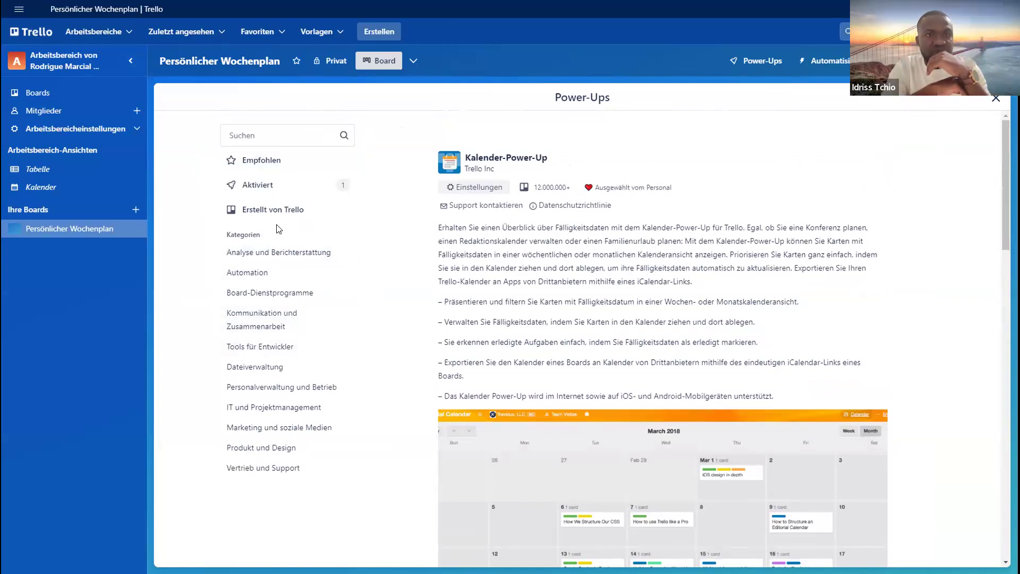
left_click(268, 186)
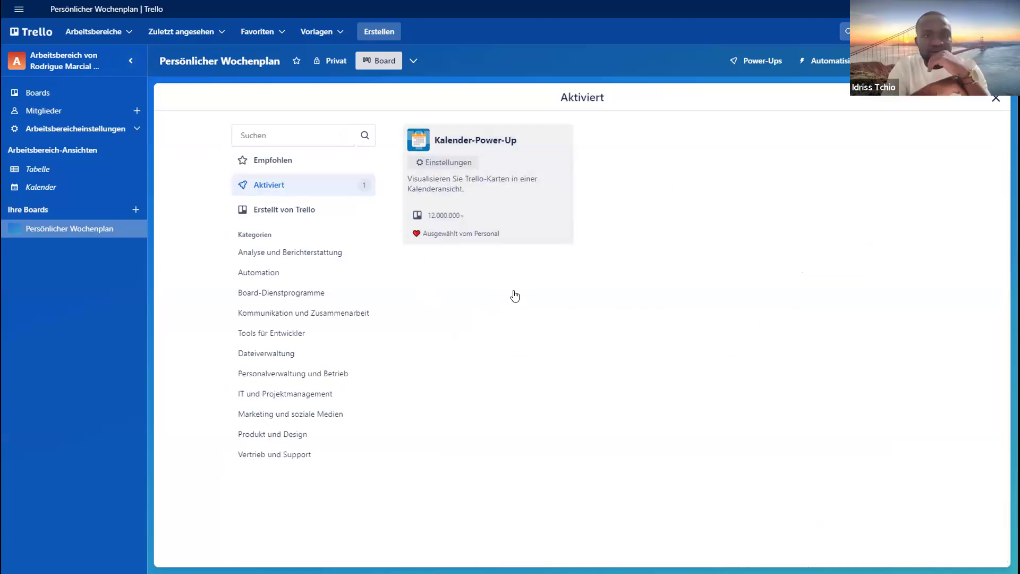
left_click(460, 190)
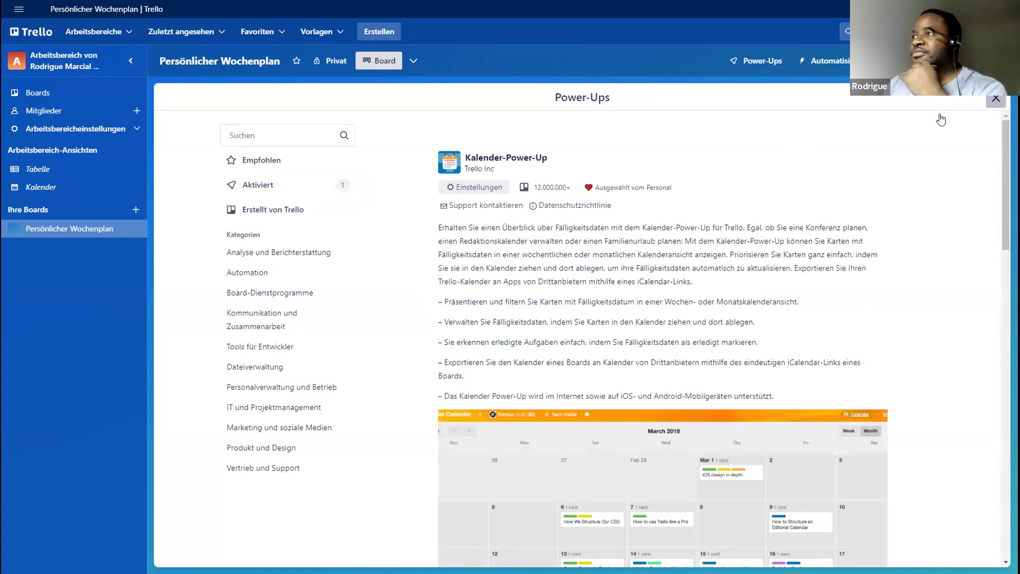
left_click(996, 101)
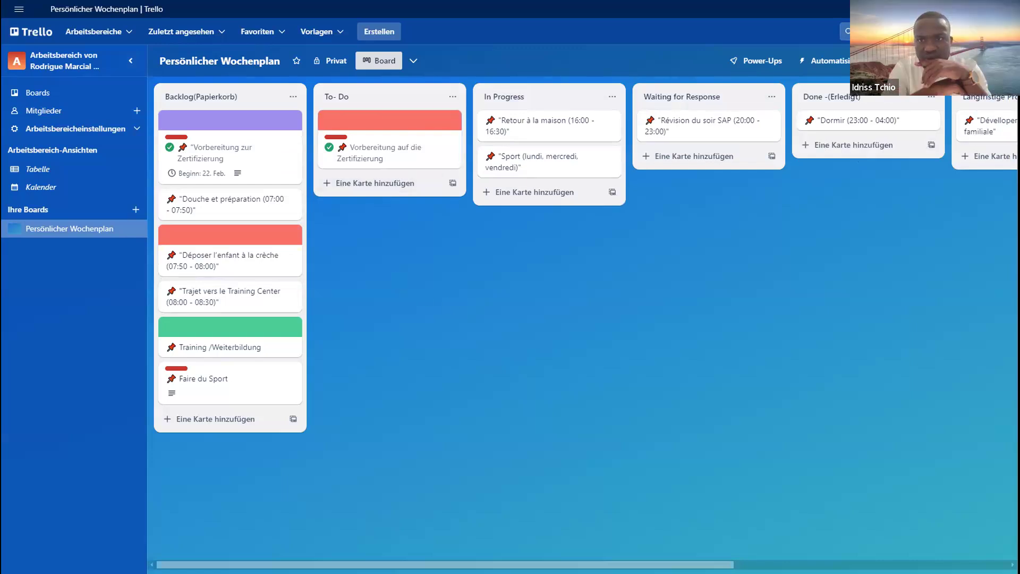
- Review the board settings for permissions, completion status and card covers, and return to the board menu
left_click(996, 62)
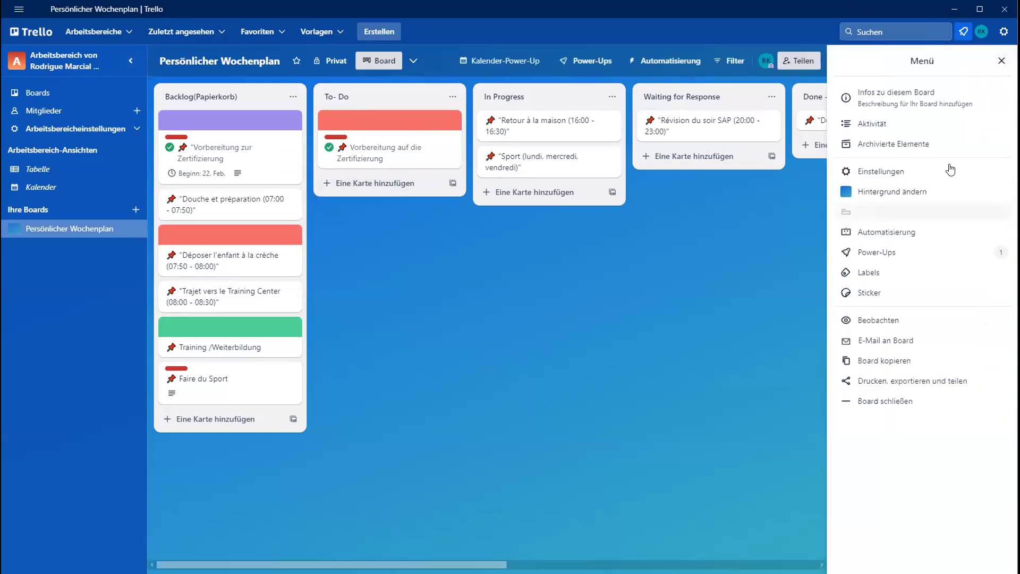
left_click(897, 171)
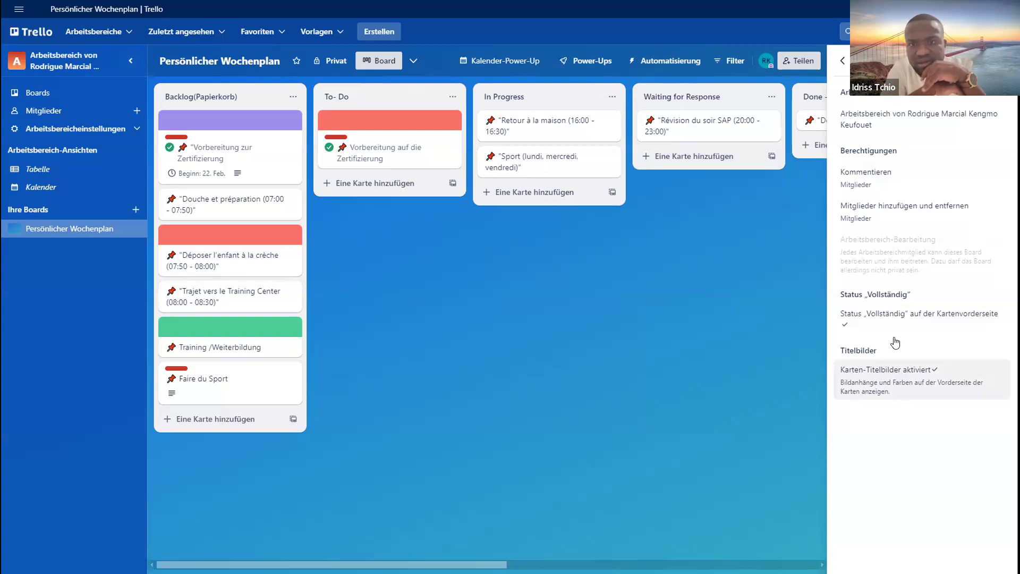
left_click(844, 60)
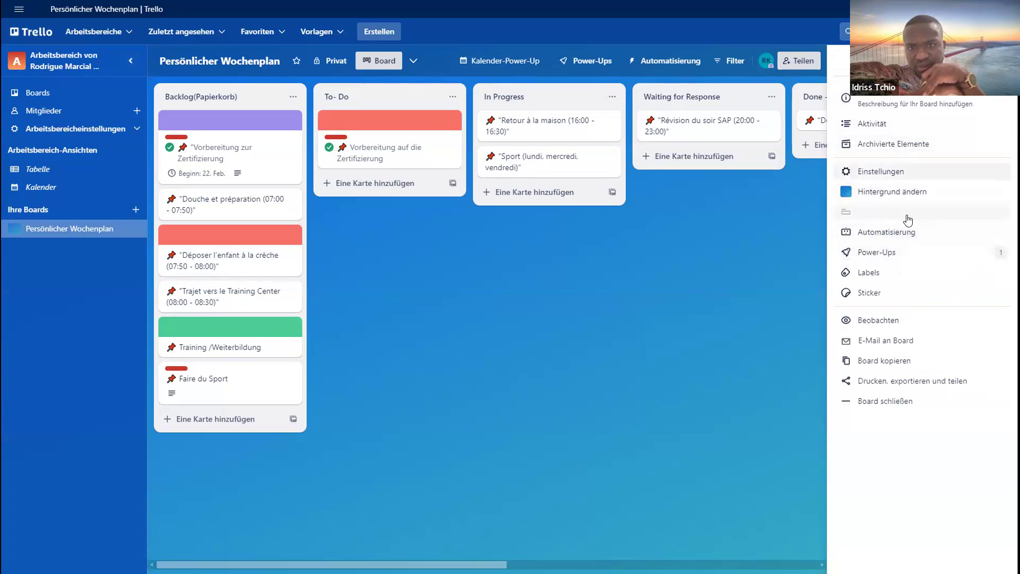
- Open the details of the activated Kalender-Power-Up, read through its description and check the board settings again
left_click(897, 257)
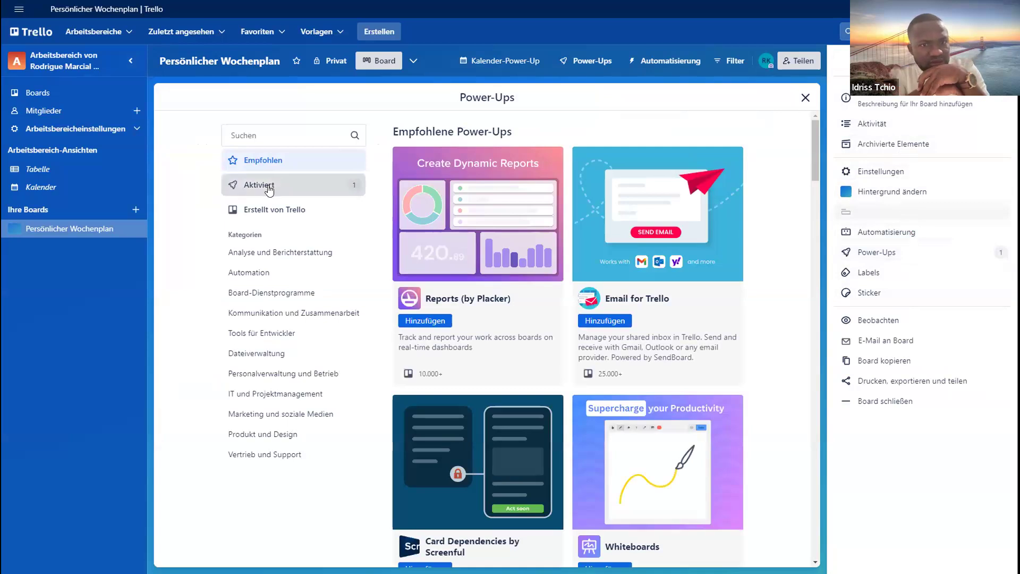
left_click(254, 186)
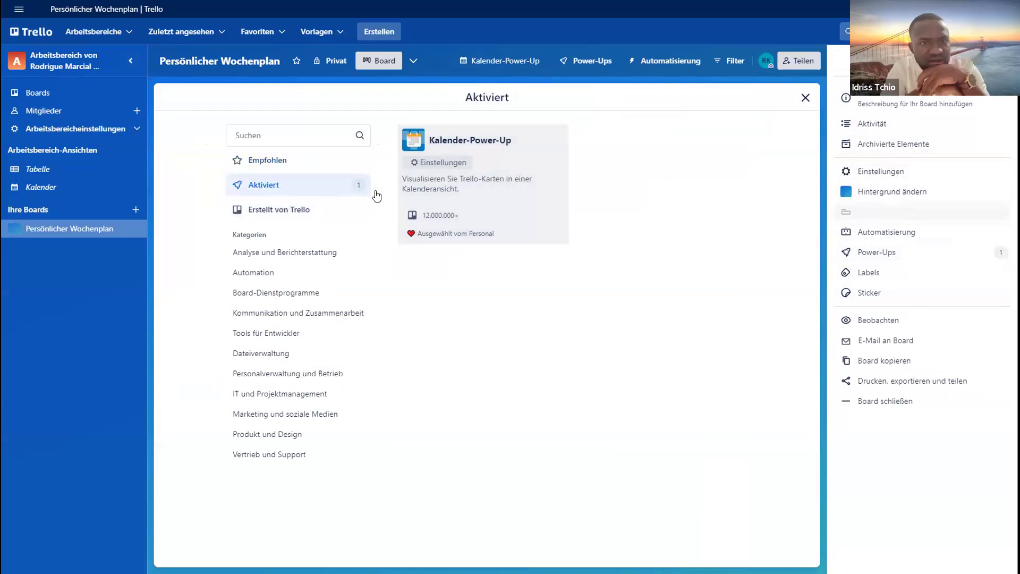
left_click(455, 191)
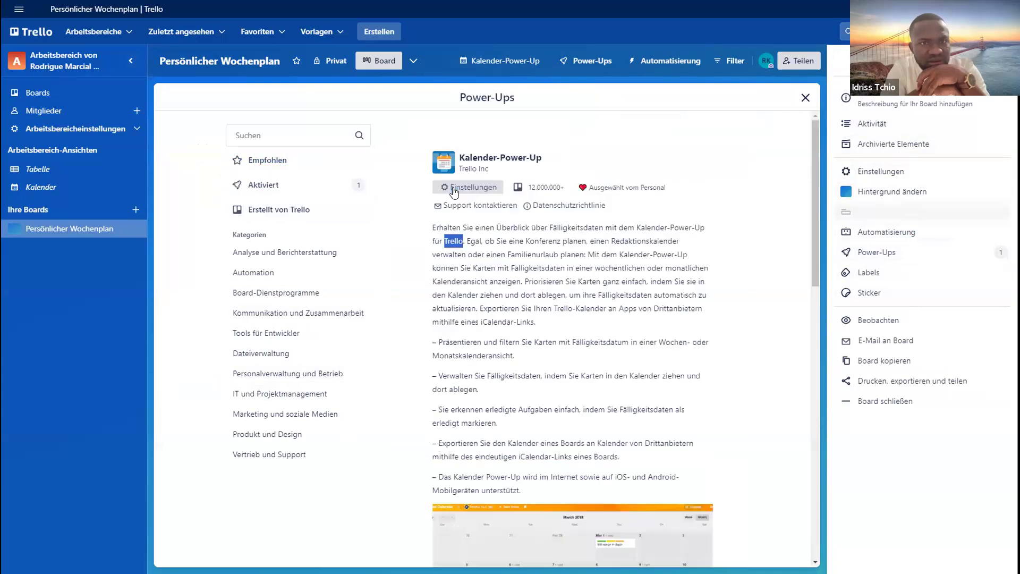
scroll(515, 296, "down", 3)
scroll(515, 296, "down", 4)
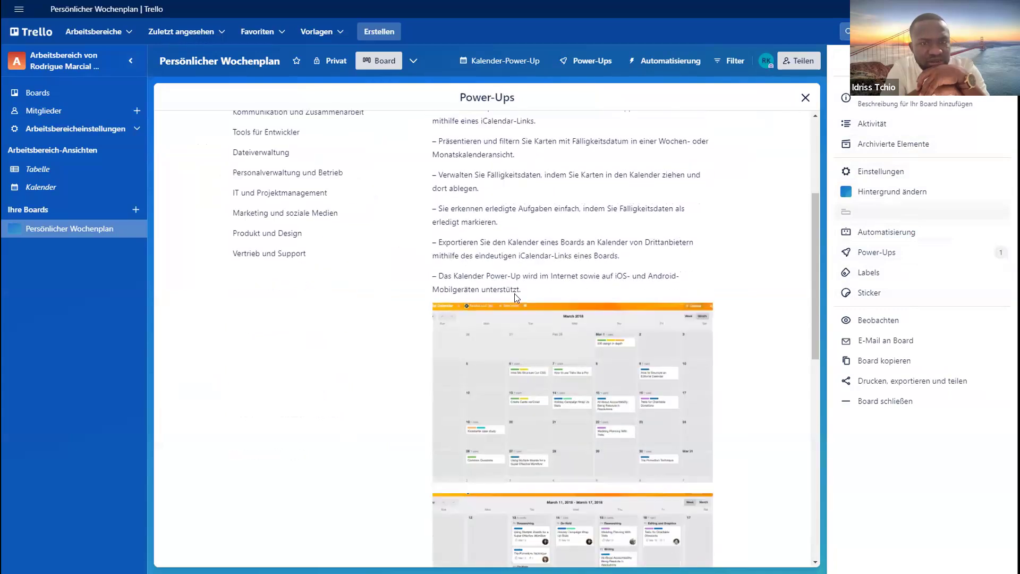
scroll(374, 238, "up", 7)
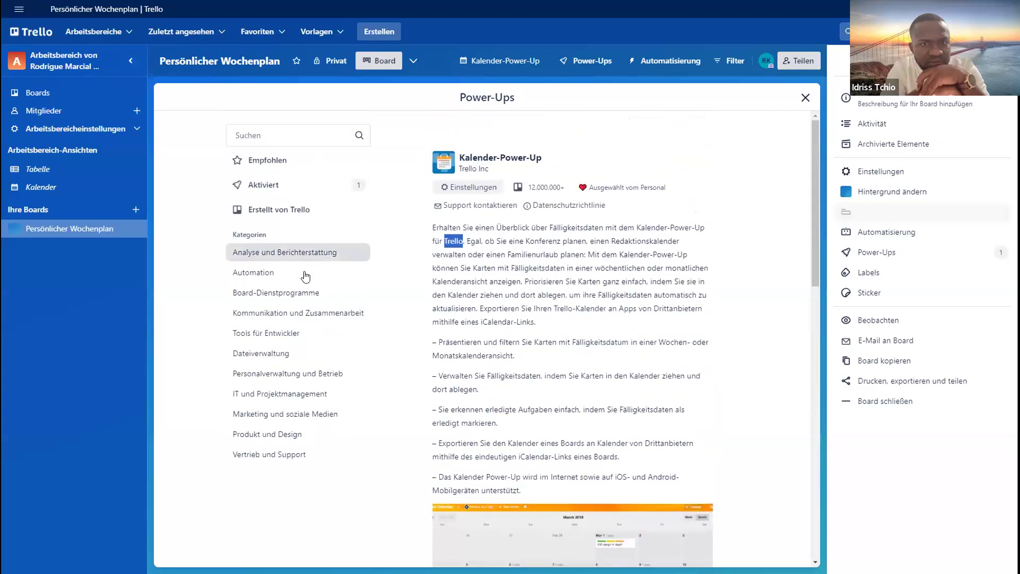
left_click(900, 172)
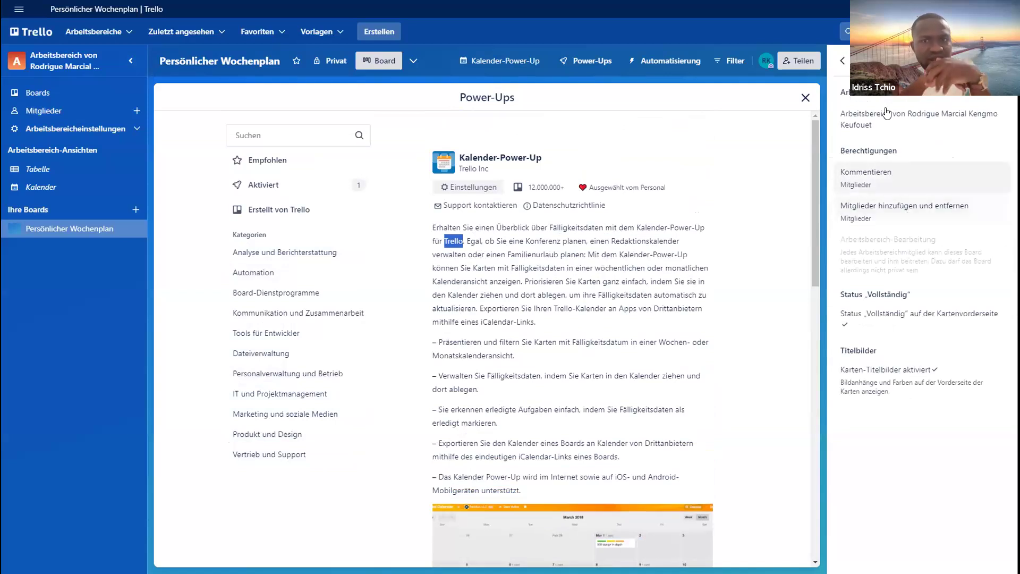
left_click(842, 61)
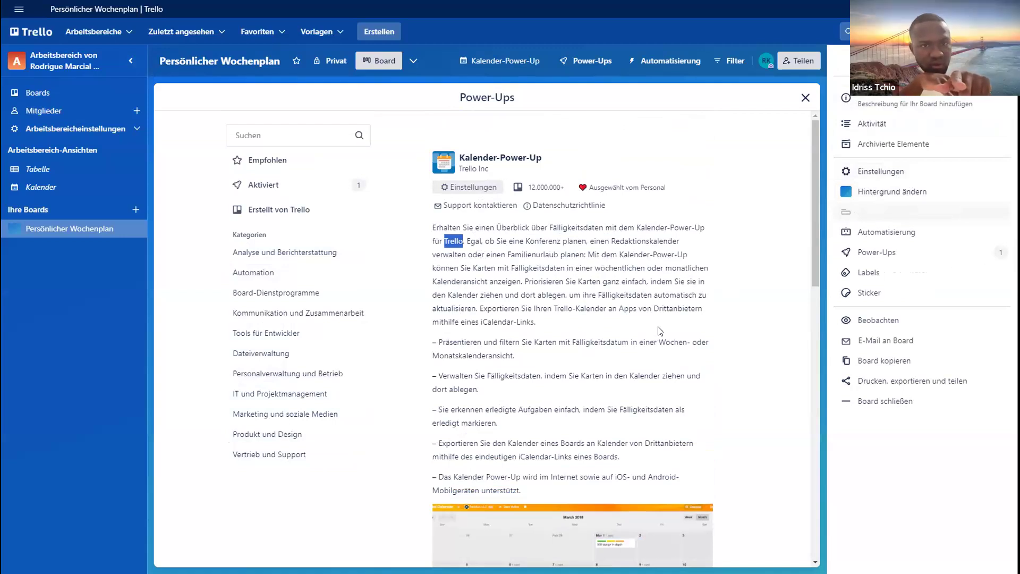
- Activate calendar synchronization in the Kalender-Power-Up settings, regenerate the iCalendar feed link, and close the Power-Ups page and board menu
left_click(466, 190)
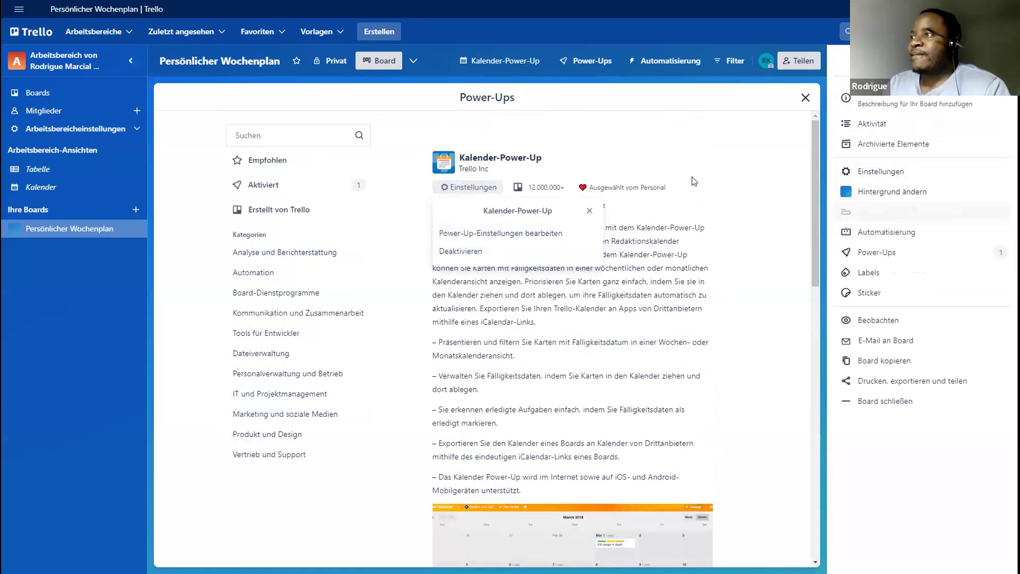
left_click(589, 211)
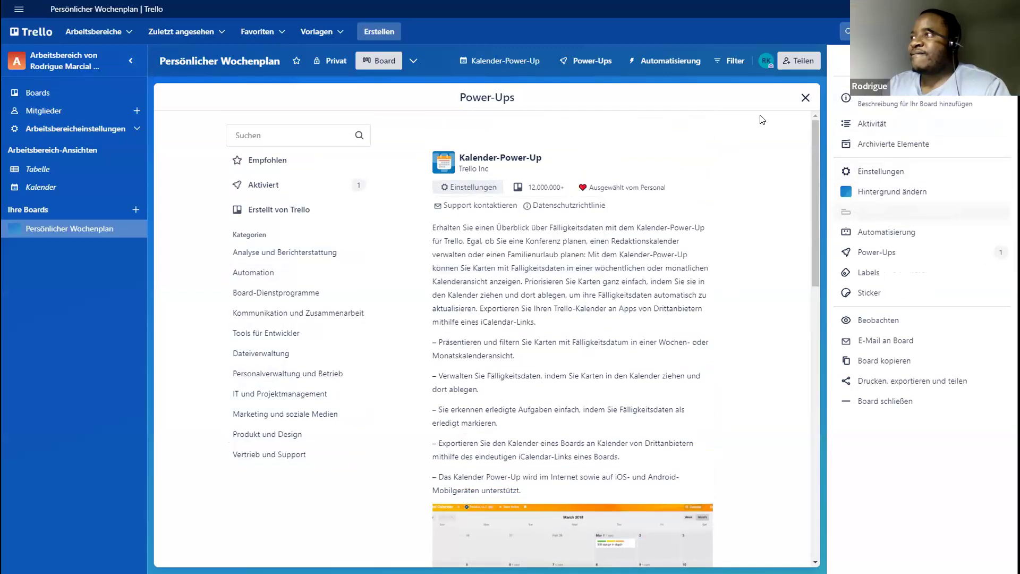
left_click(469, 188)
left_click(482, 234)
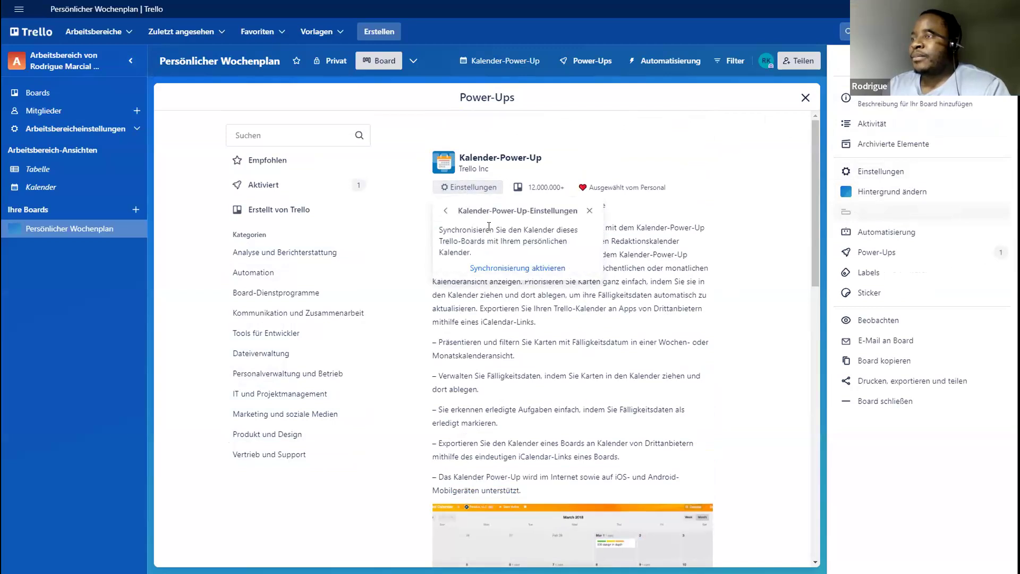
left_click(514, 269)
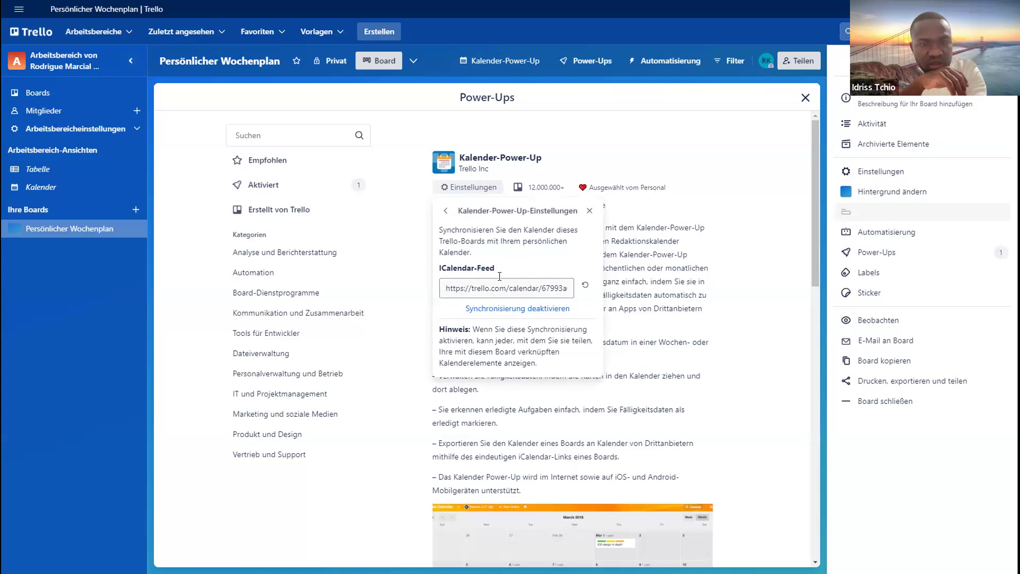
left_click(586, 287)
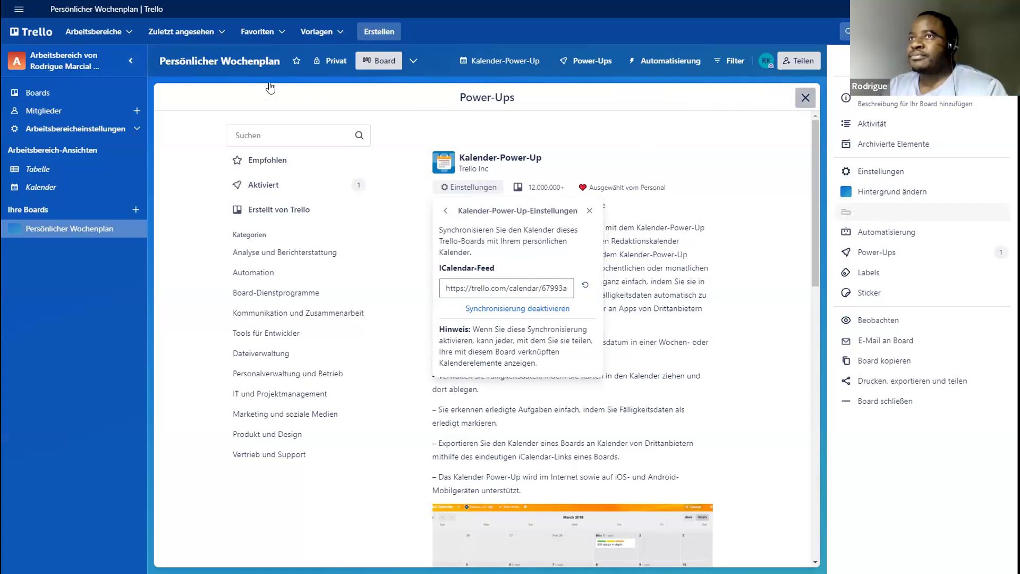
left_click(803, 97)
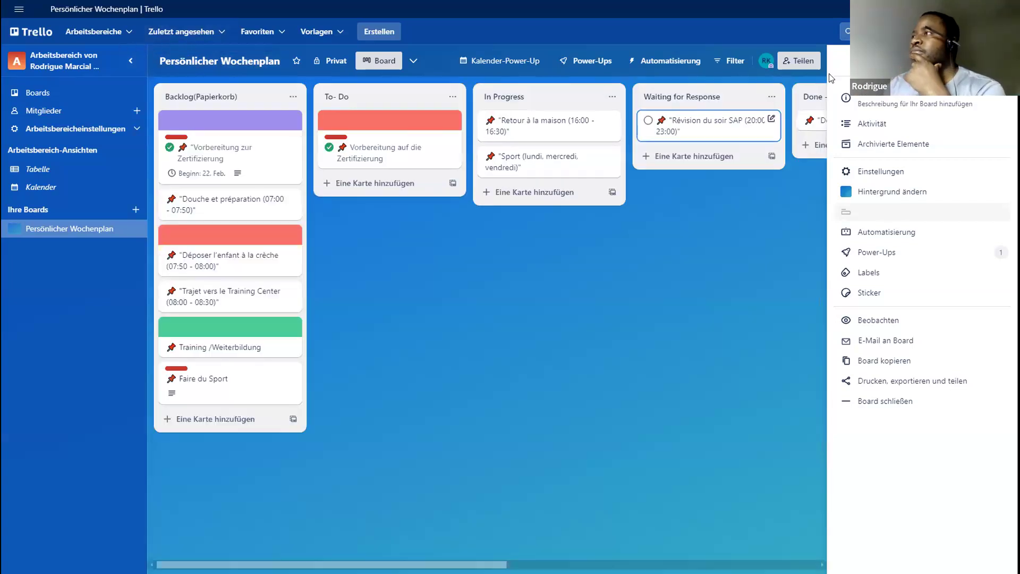
left_click(1001, 60)
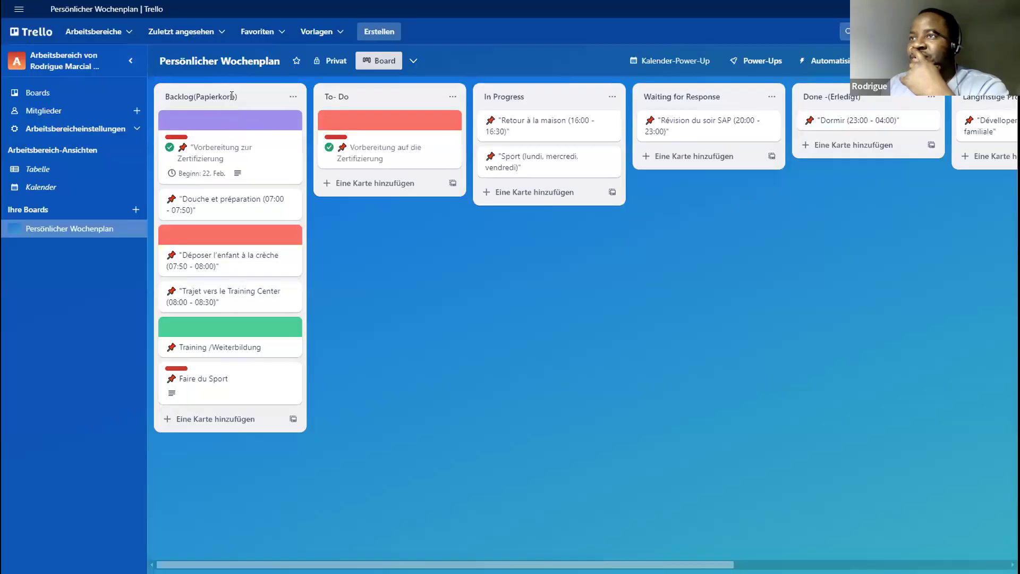
- Open the card "Vorbereitung zur Zertifizierung" in the Backlog(Papierkorb) list and change "zur" to "auf" in its title
left_click(228, 96)
left_click(361, 207)
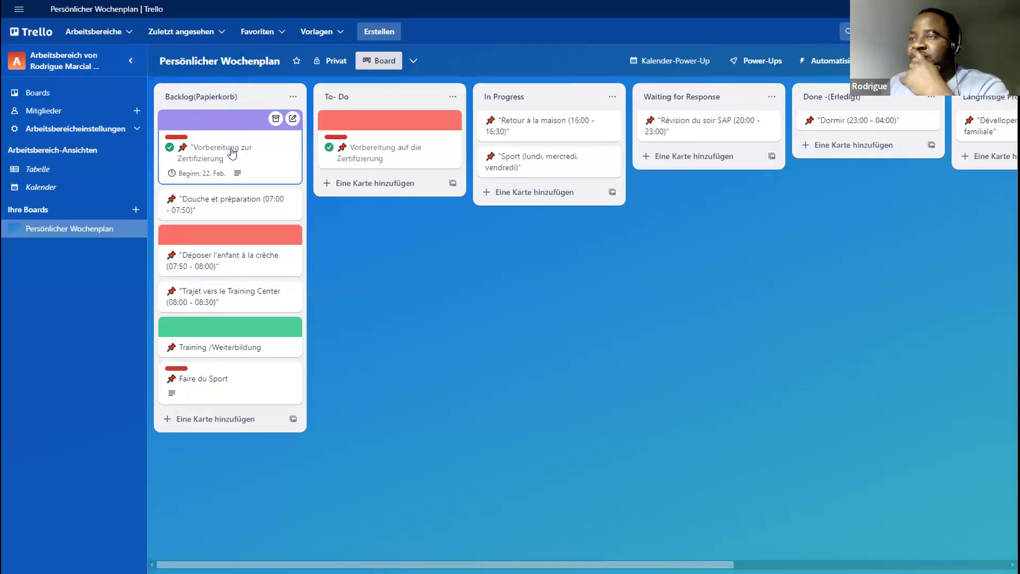
left_click(232, 152)
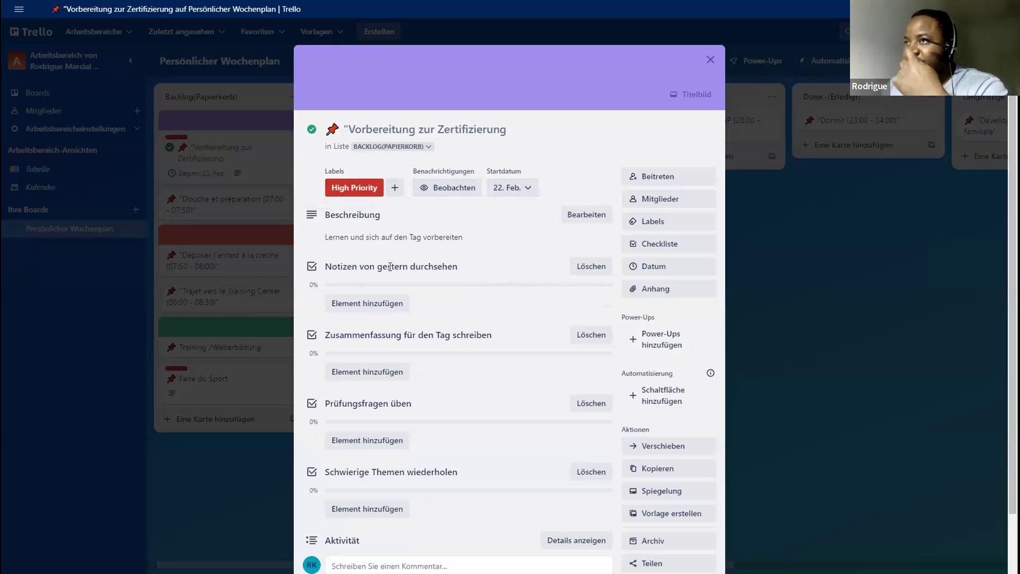
left_click(431, 132)
key("BackSpace")
key("BackSpace")
key("BackSpace")
type("auf")
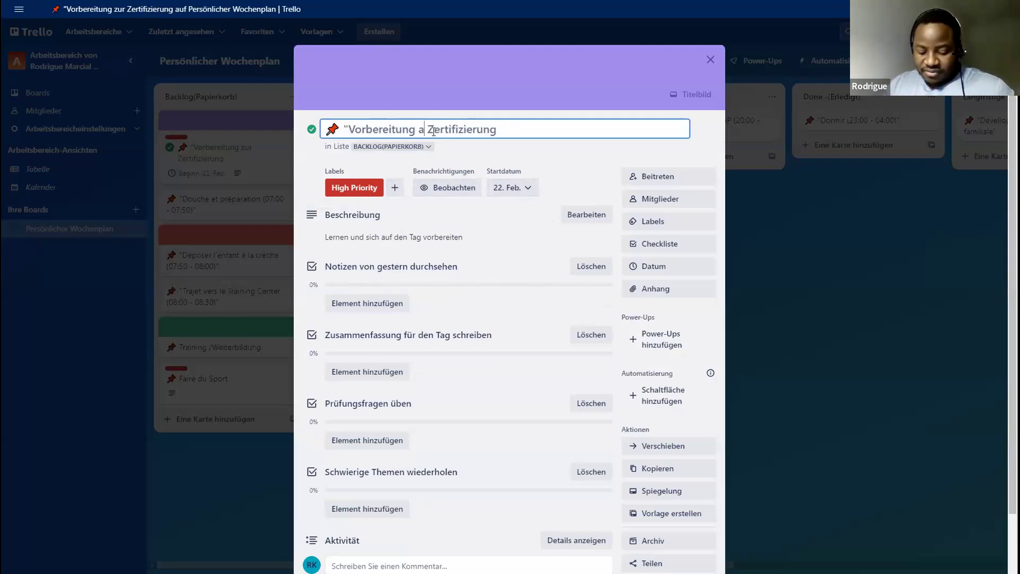
key("Return")
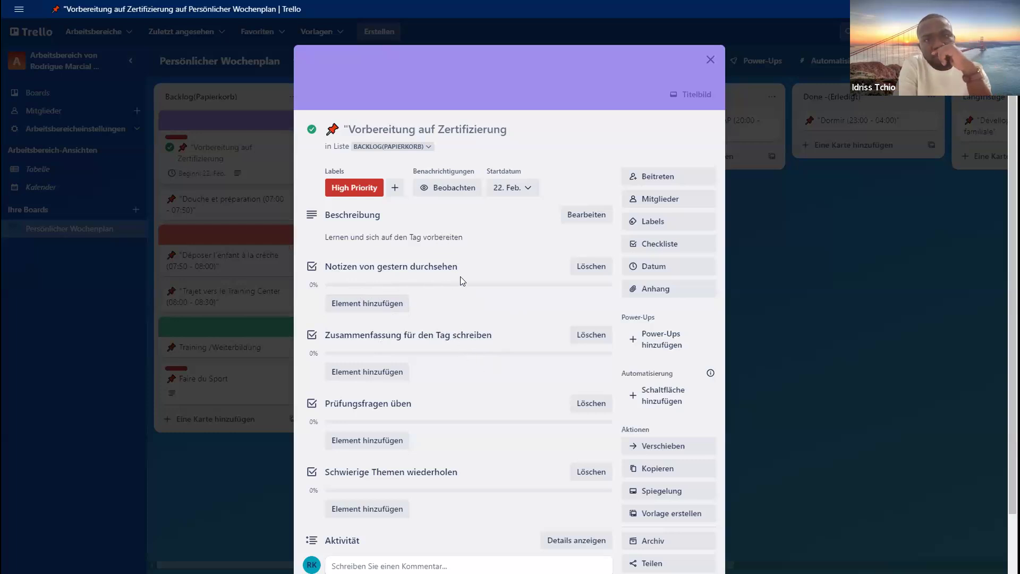
- Add an item to the checklist "Notizen von gestern durchsehen" and name it "Step 1"
scroll(465, 351, "down", 2)
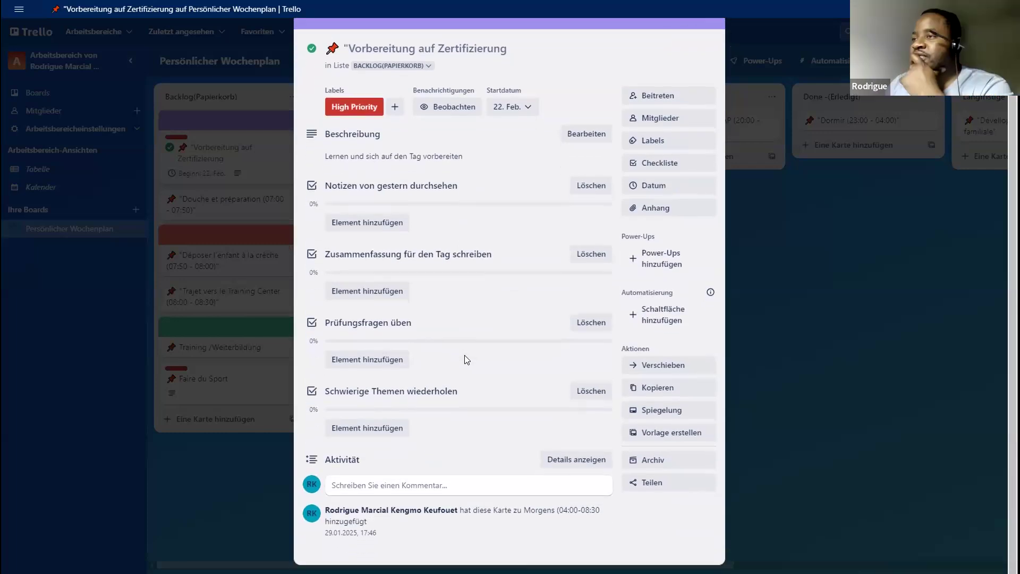
scroll(467, 353, "up", 2)
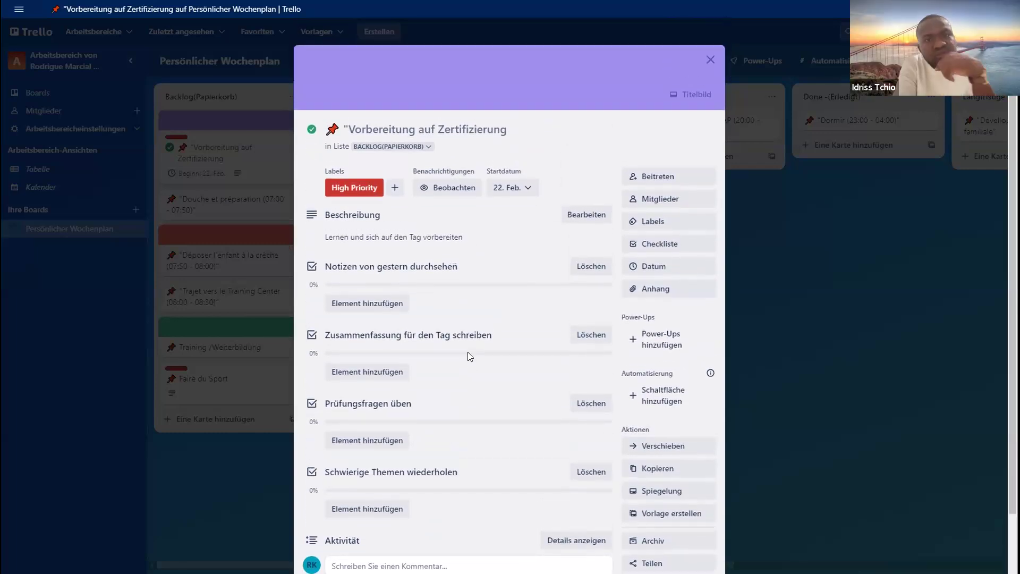
left_click(392, 304)
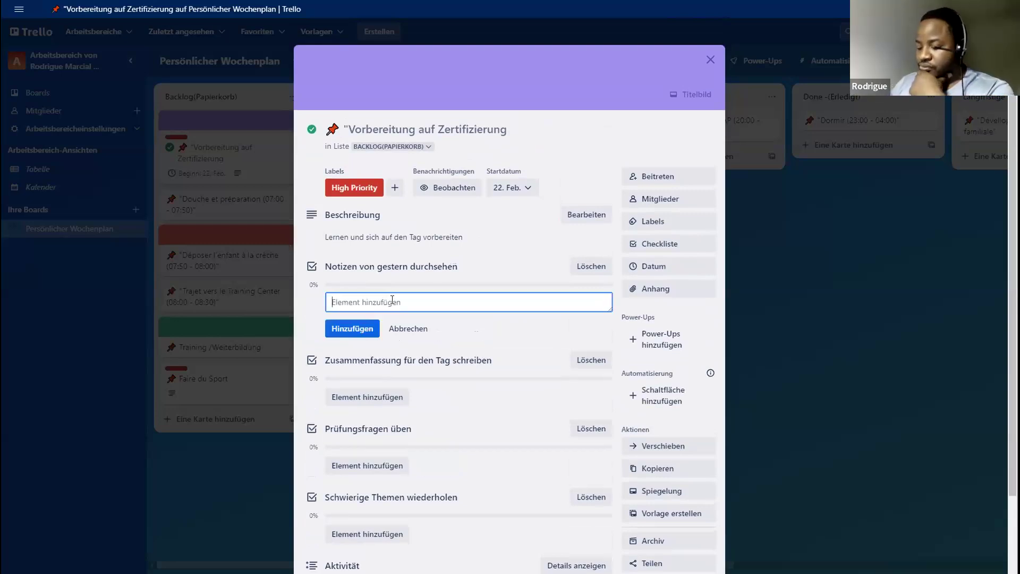
type("1")
key("Return")
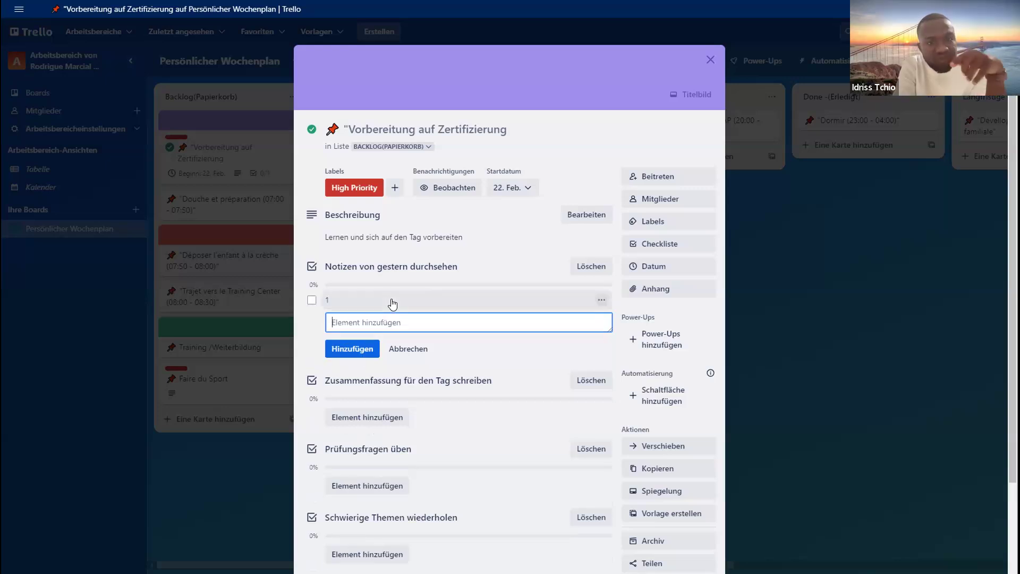
left_click(351, 300)
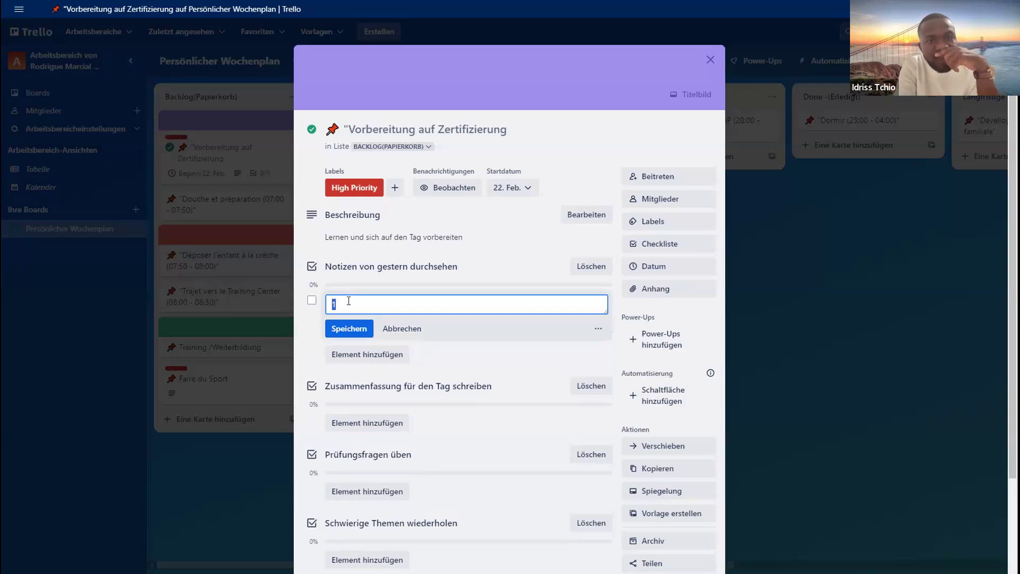
type("Ste")
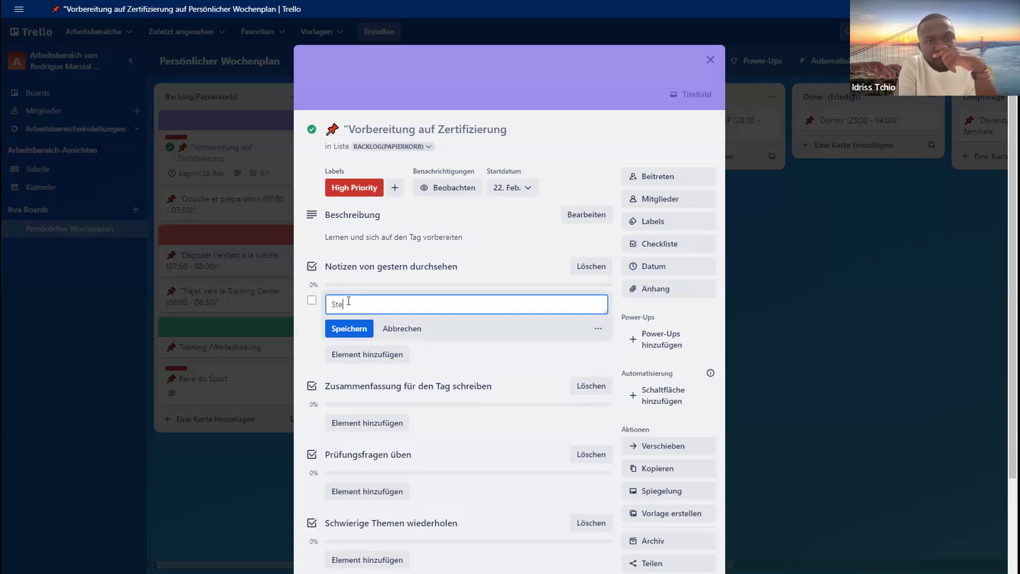
type("p 1")
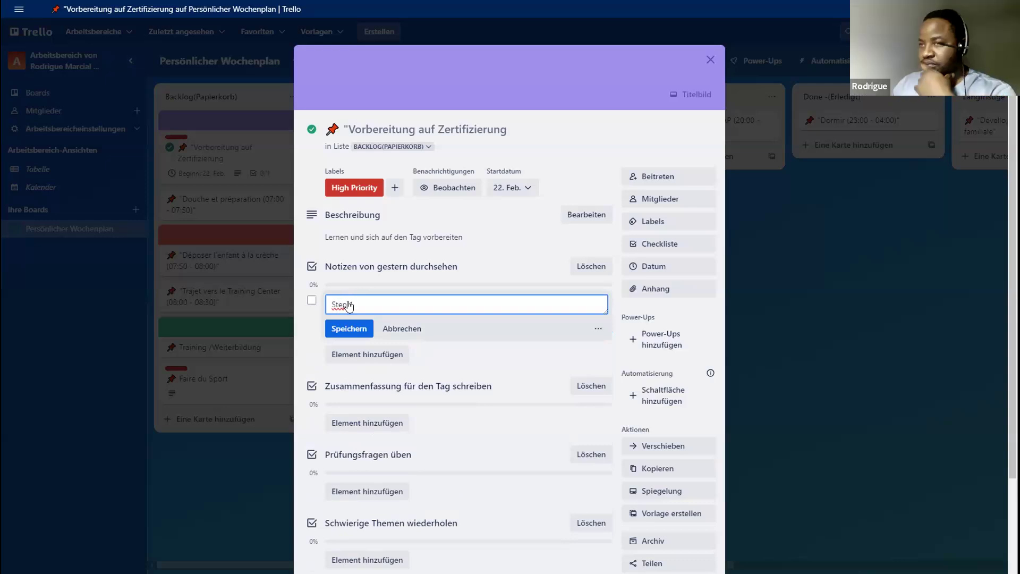
key("Return")
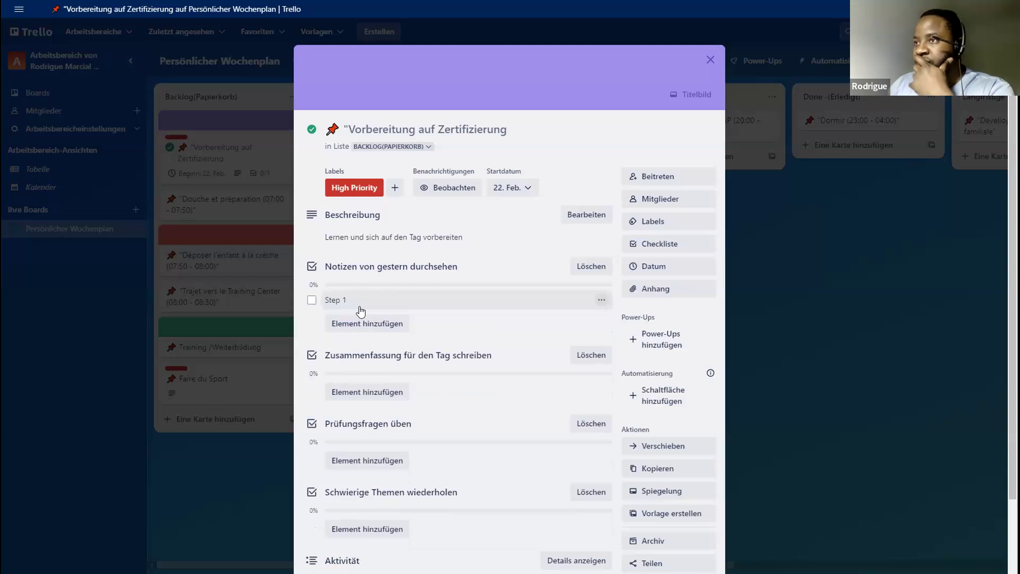
- Add the item "Step2" to the checklist "Notizen von gestern durchsehen", copying the word "Step" for reuse
left_click(366, 321)
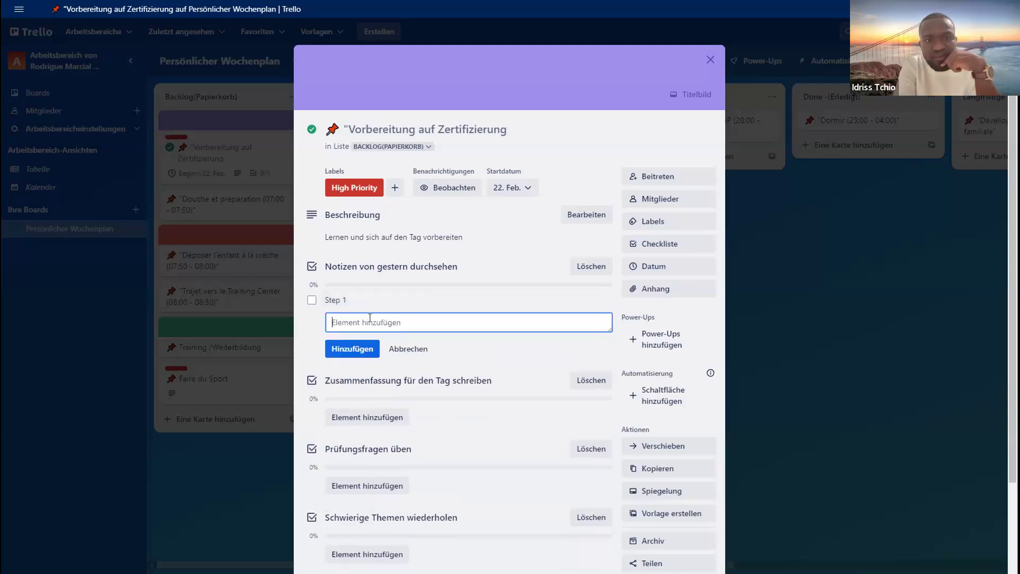
type("S")
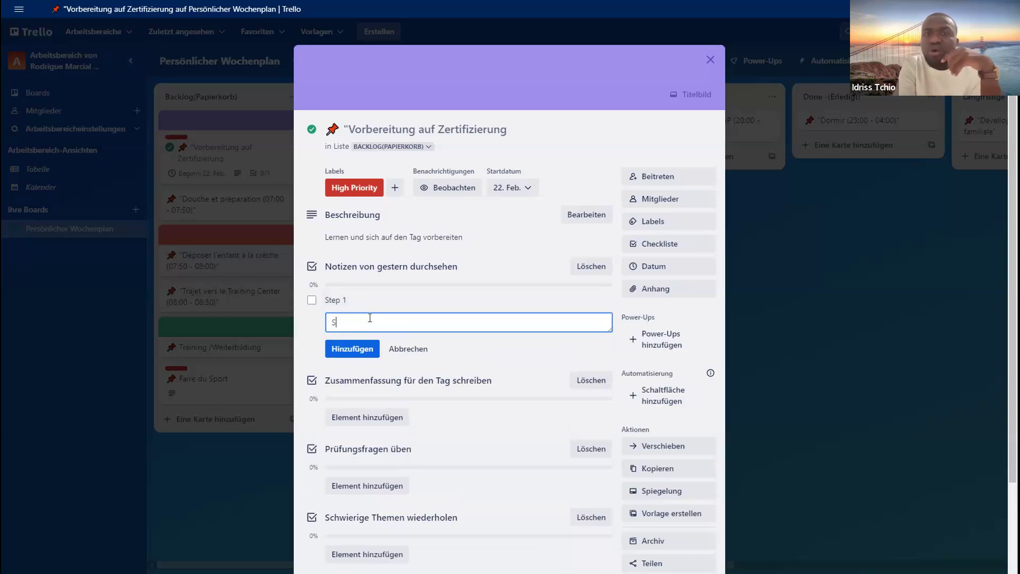
type("tep")
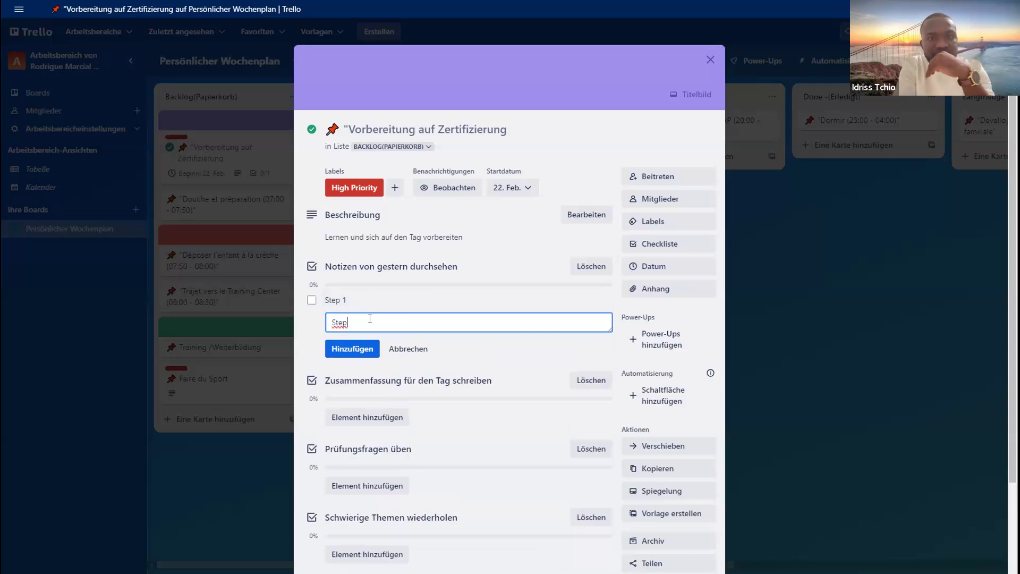
left_click_drag(360, 319, 319, 327)
key("ctrl+c")
left_click(365, 322)
type("2")
key("Return")
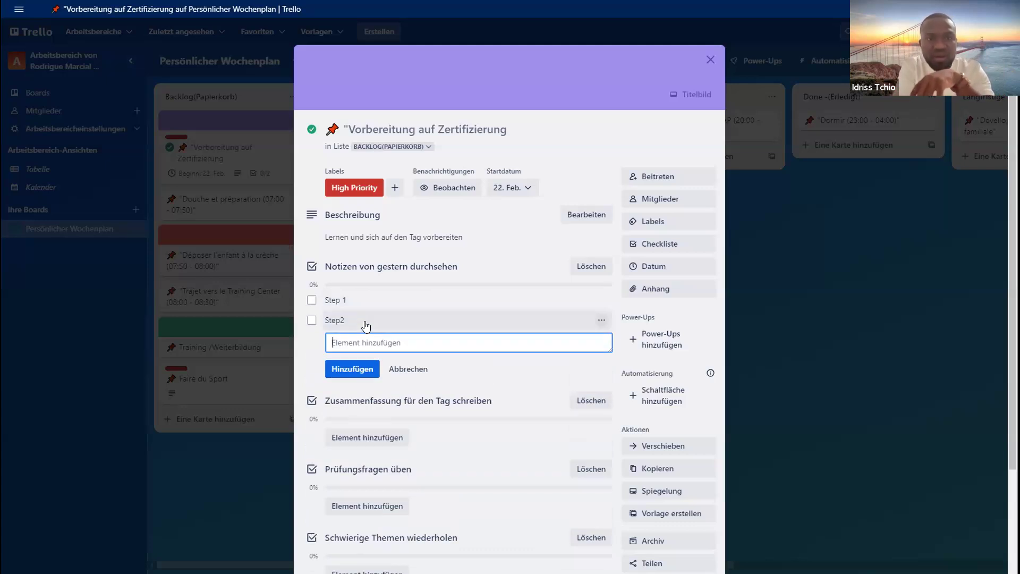
- Add the items "Step3", "Step4" and "Step5" to the checklist "Notizen von gestern durchsehen", reusing the copied word "Step"
key("ctrl+v")
type("3")
key("Return")
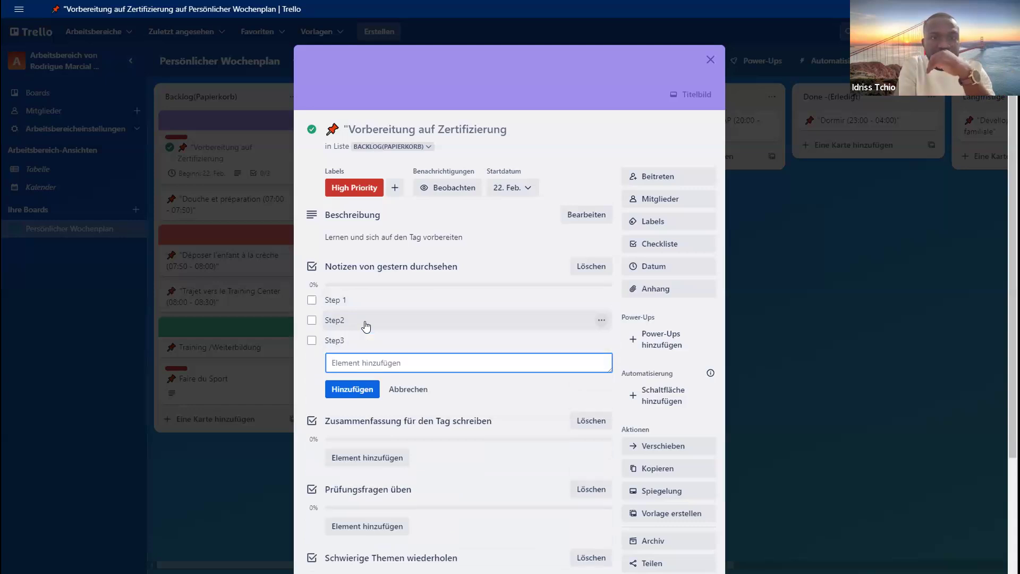
key("ctrl+v")
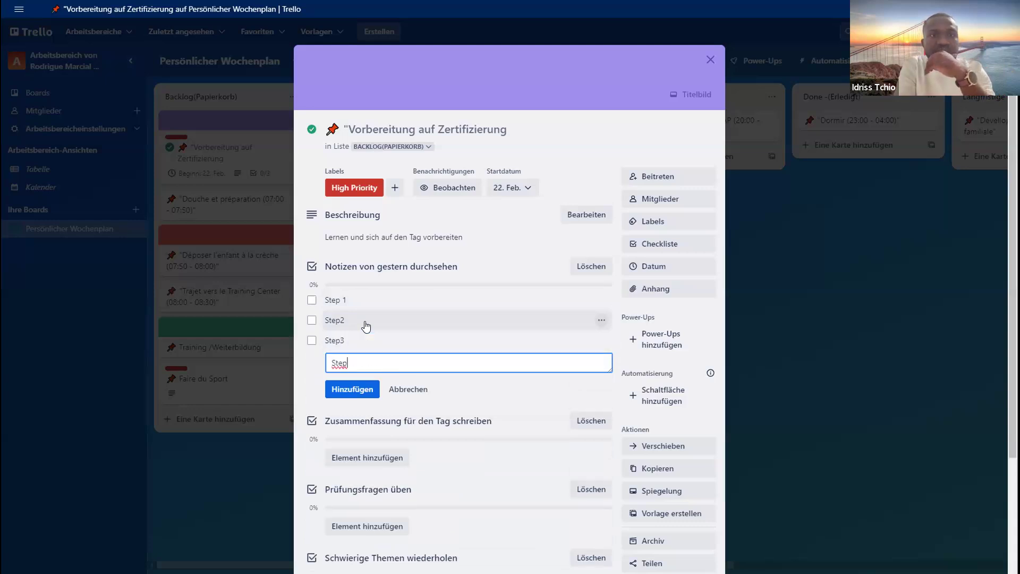
type("4")
key("Return")
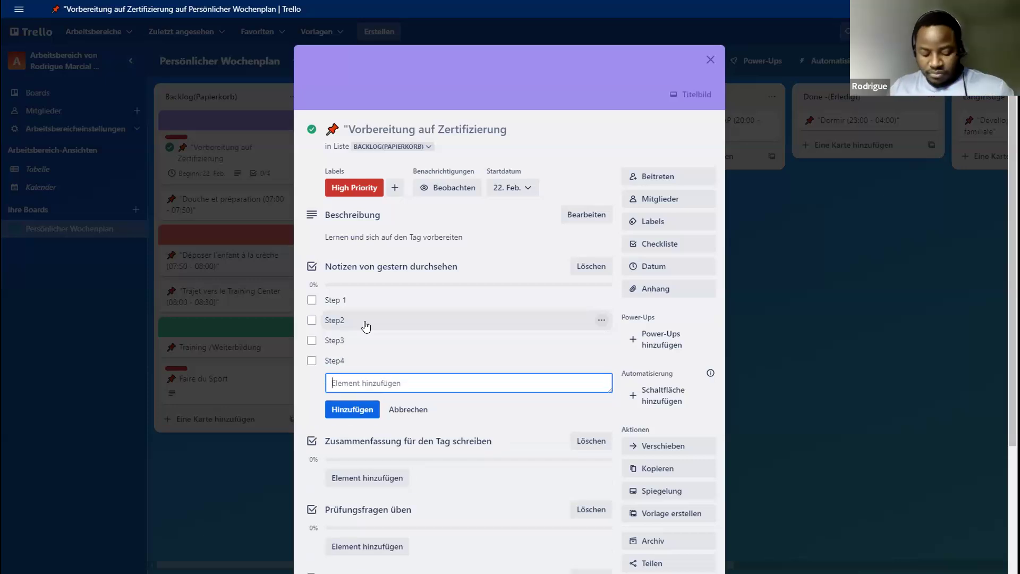
key("ctrl+v")
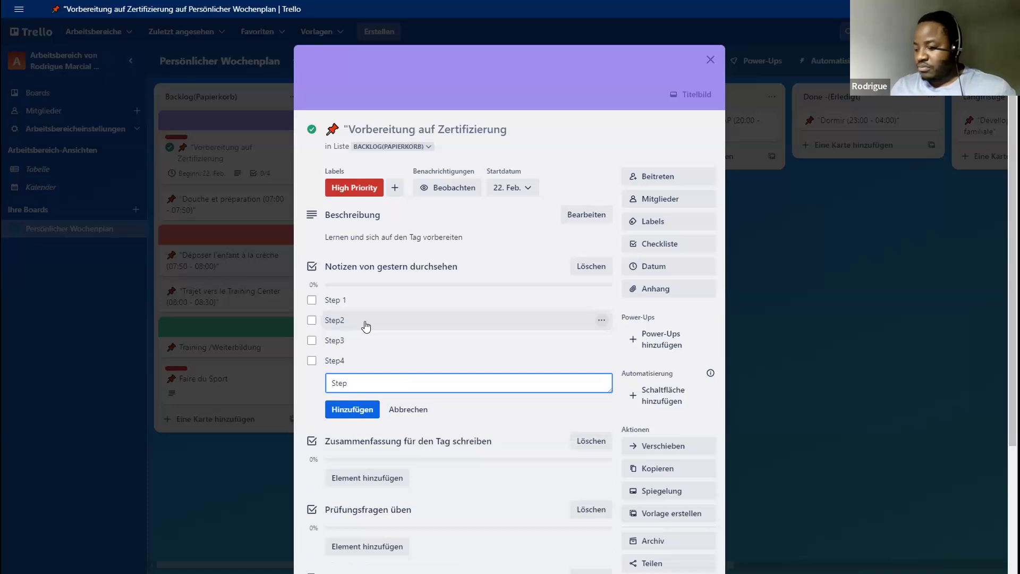
type("5")
key("Return")
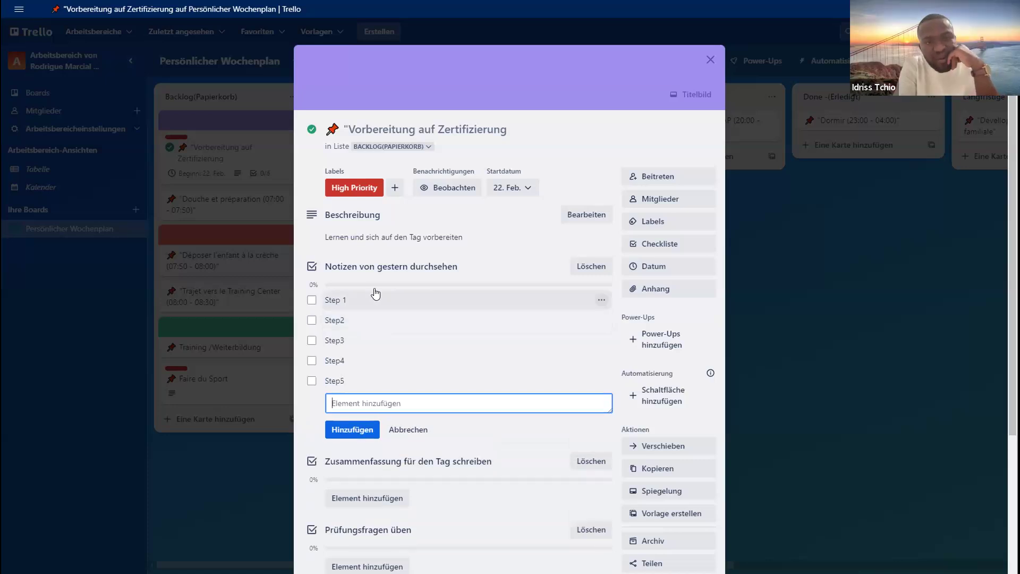
scroll(461, 435, "down", 2)
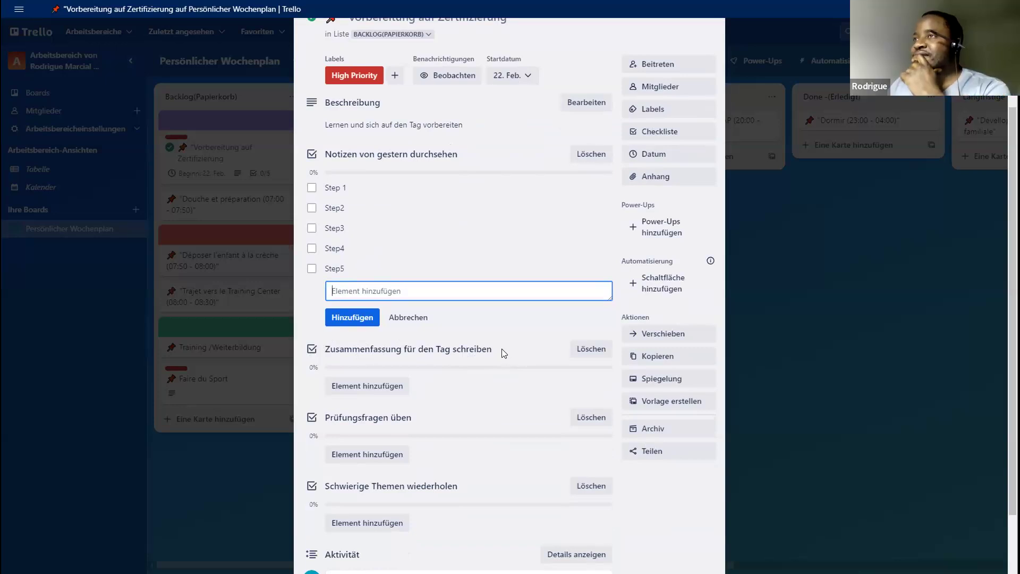
scroll(501, 349, "up", 2)
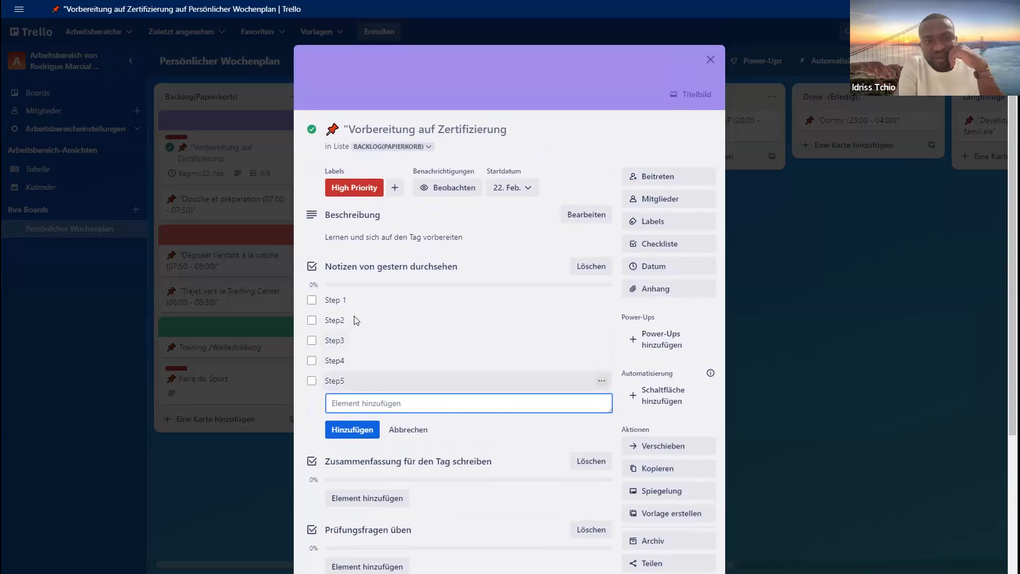
left_click(354, 302)
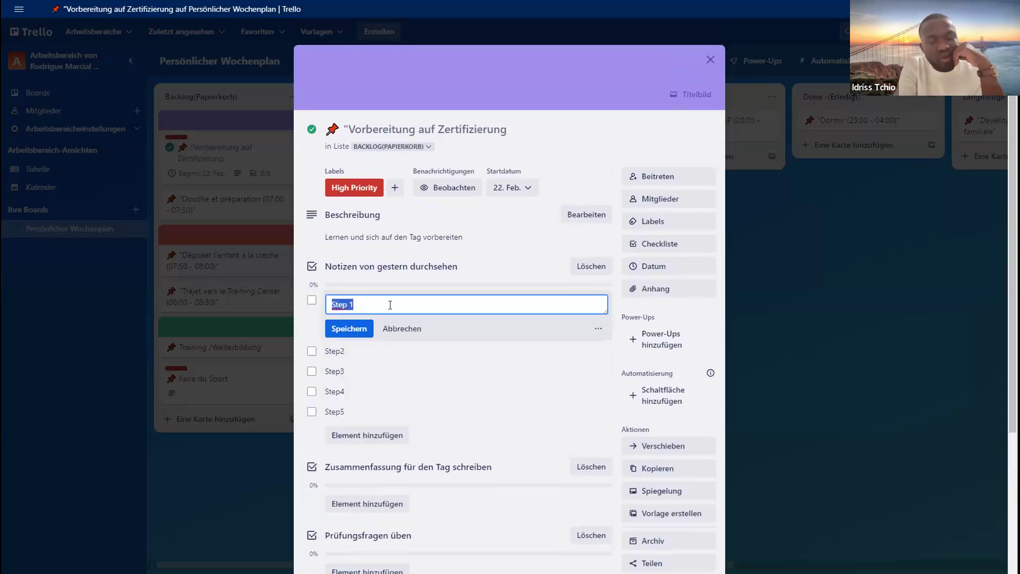
left_click(366, 370)
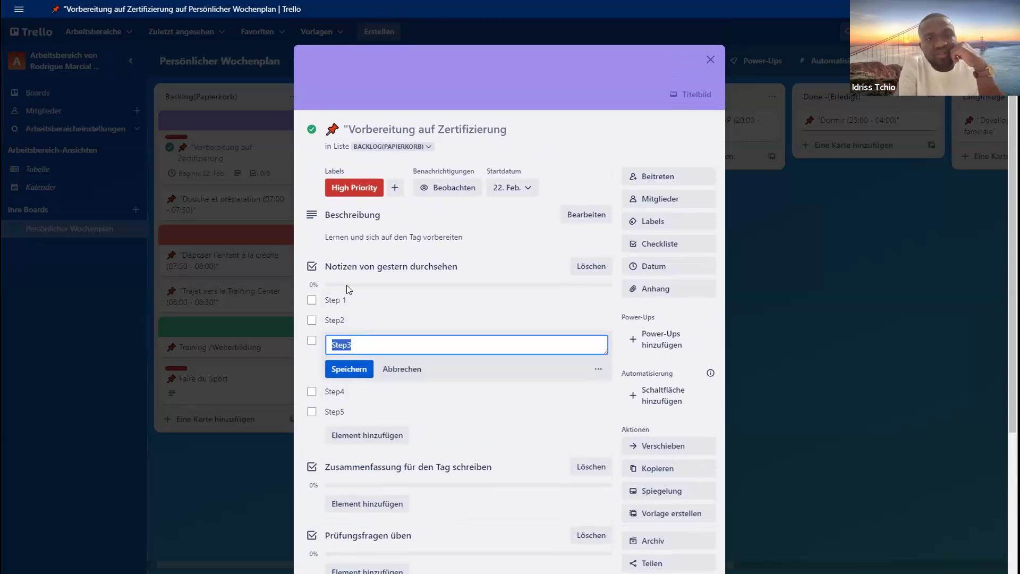
left_click(501, 250)
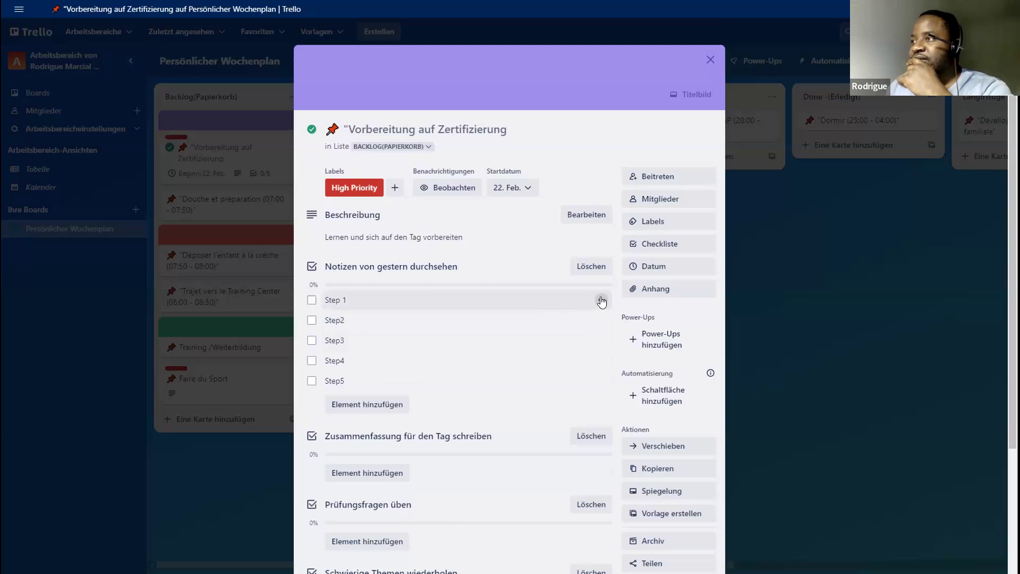
- Mark the items "Step 1", "Step2", "Step3" and "Step4" of the checklist "Notizen von gestern durchsehen" as completed
left_click(311, 299)
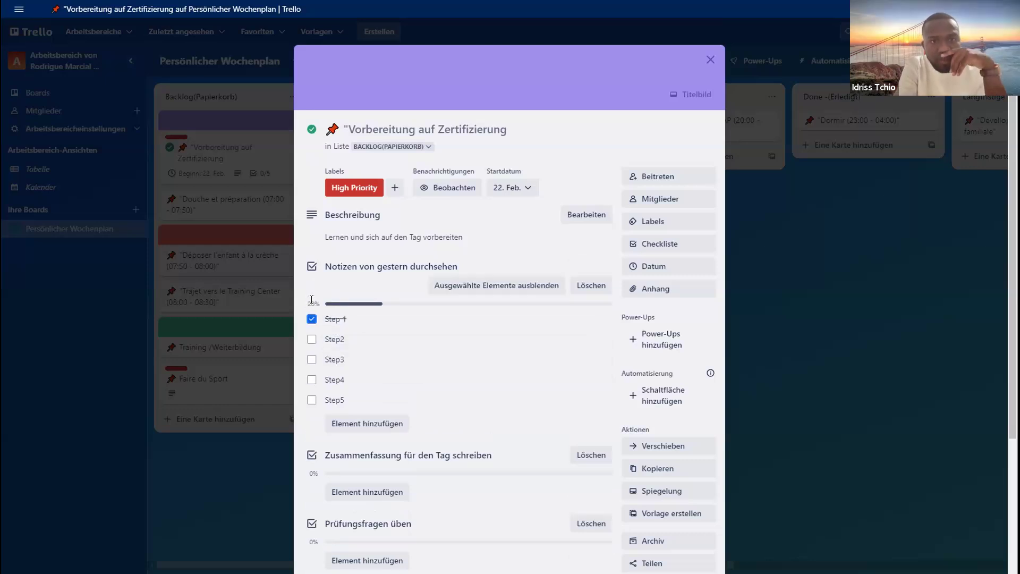
left_click(312, 339)
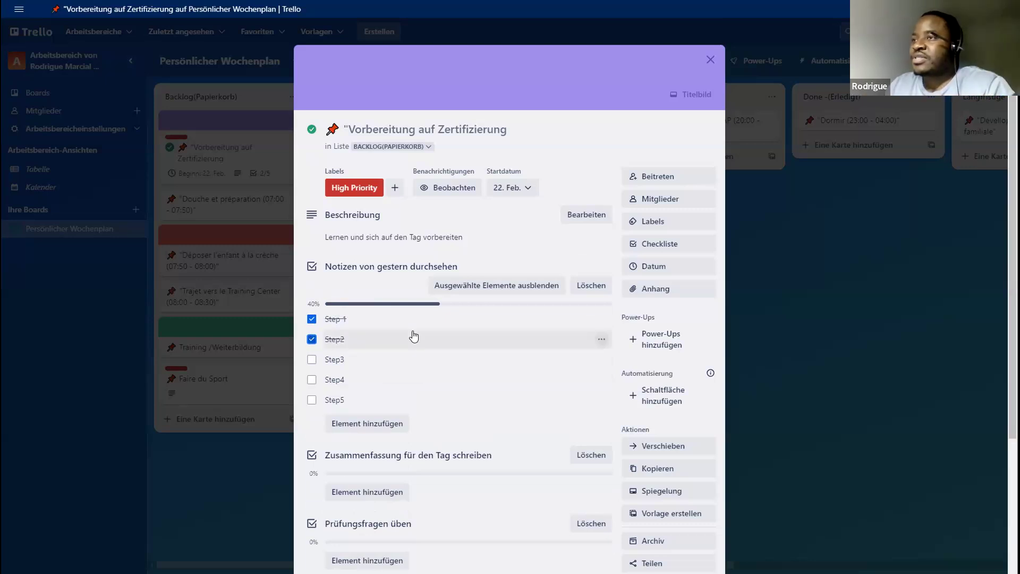
left_click(312, 360)
left_click(312, 380)
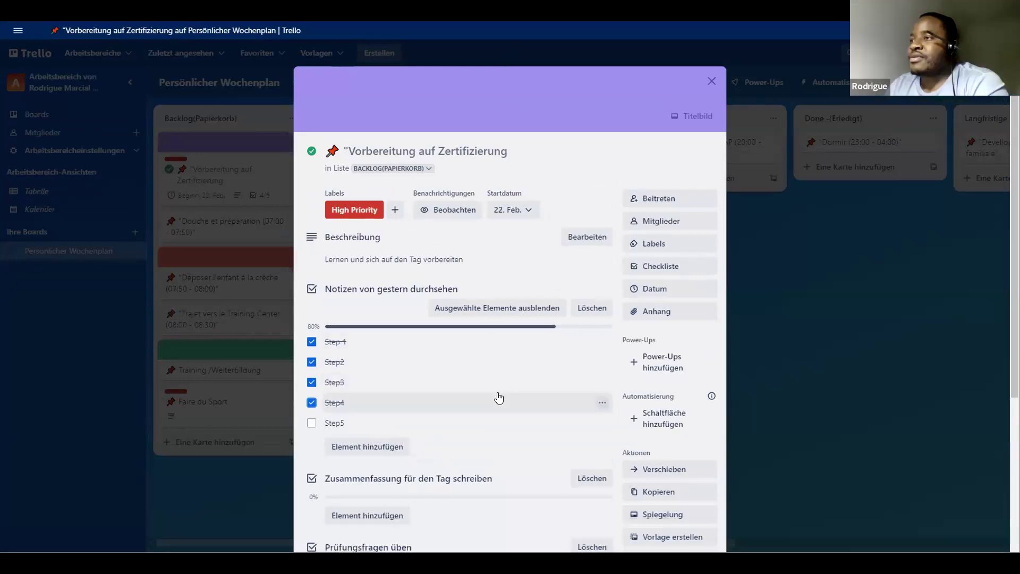
- Copy the title text of the checklist "Zusammenfassung für den Tag schreiben"
scroll(498, 398, "down", 1)
scroll(499, 397, "down", 2)
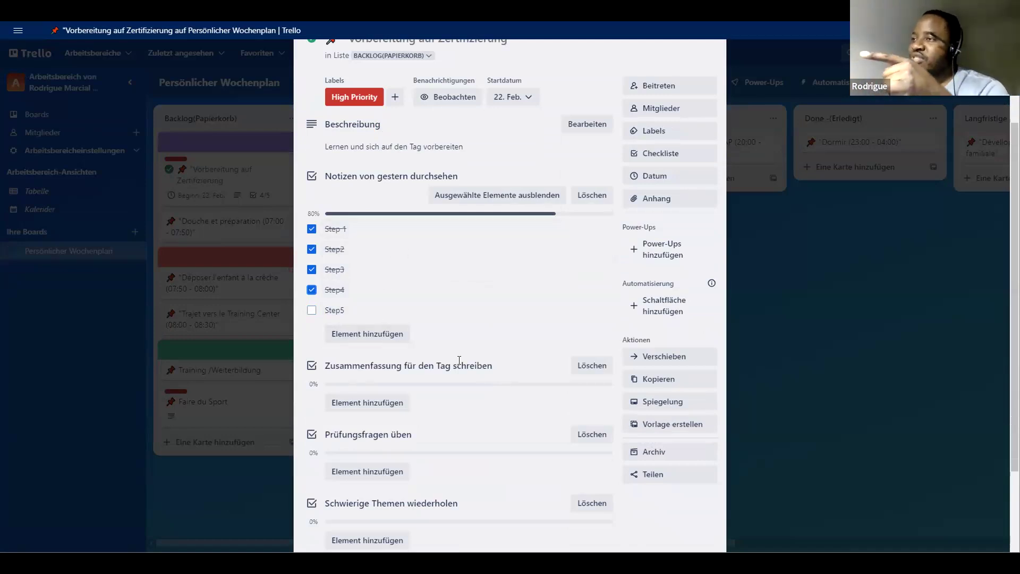
scroll(387, 420, "down", 2)
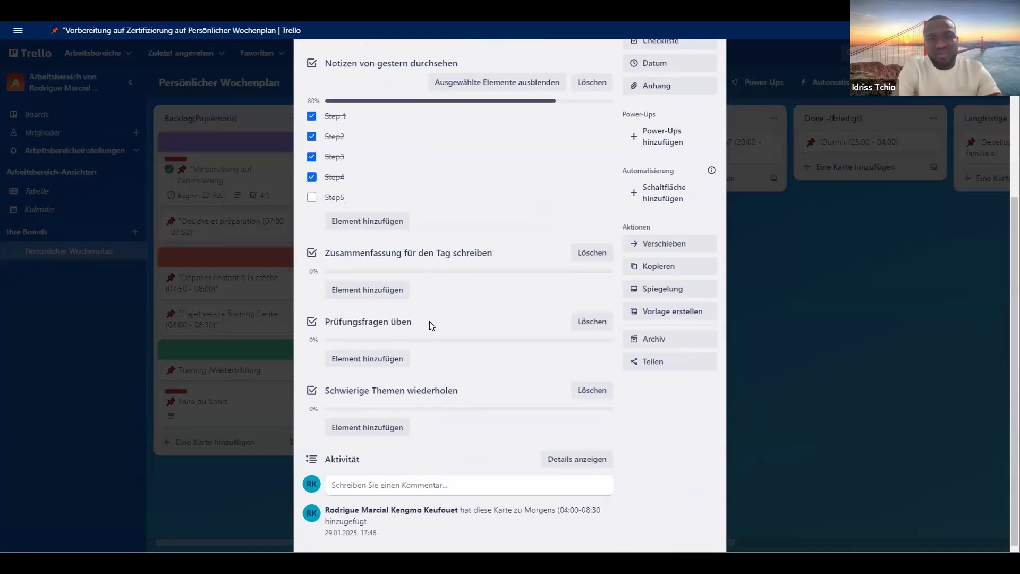
scroll(435, 335, "down", 1)
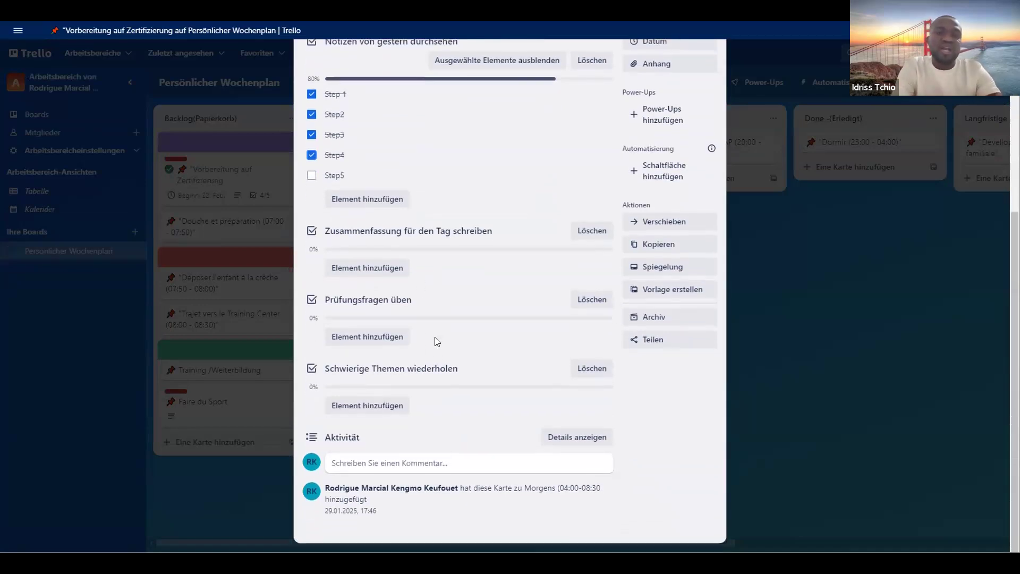
scroll(435, 361, "up", 5)
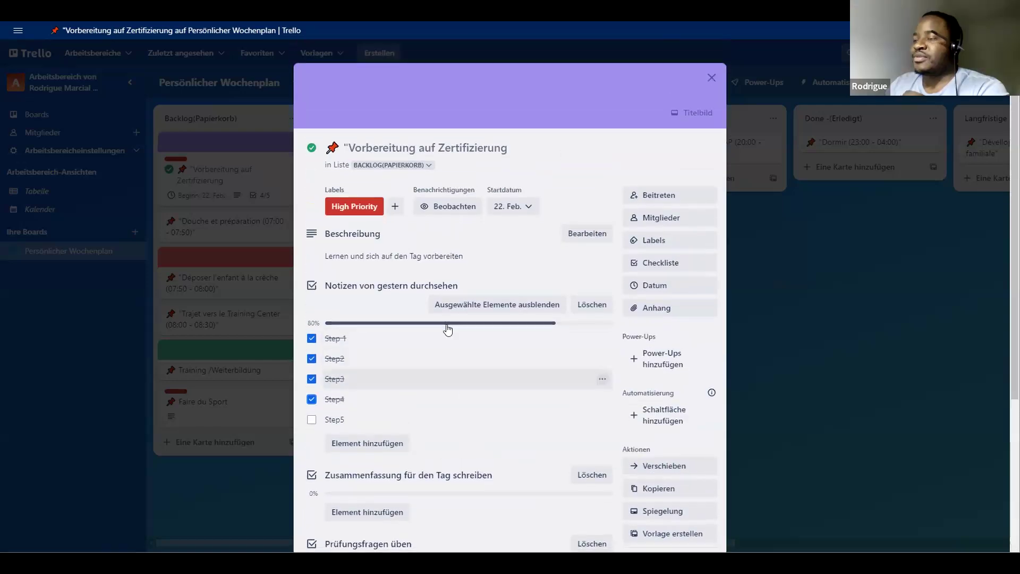
scroll(457, 372, "down", 2)
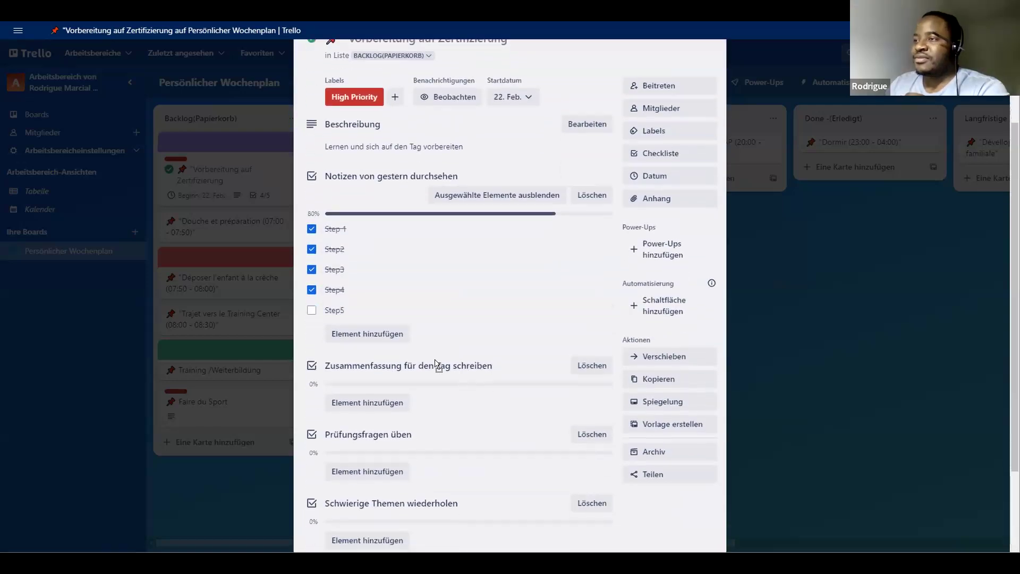
left_click(470, 363)
key("ctrl+c")
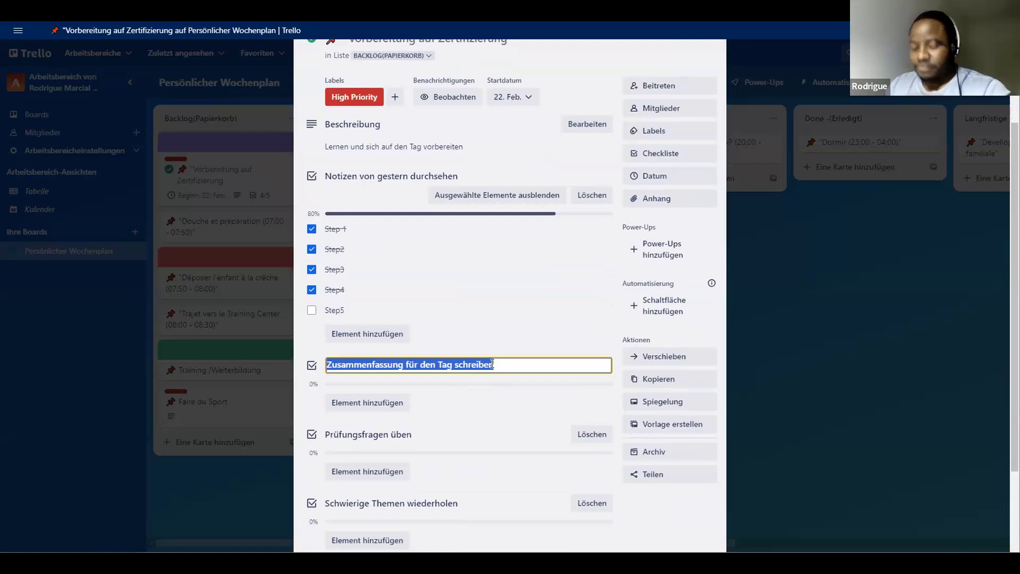
left_click(491, 363)
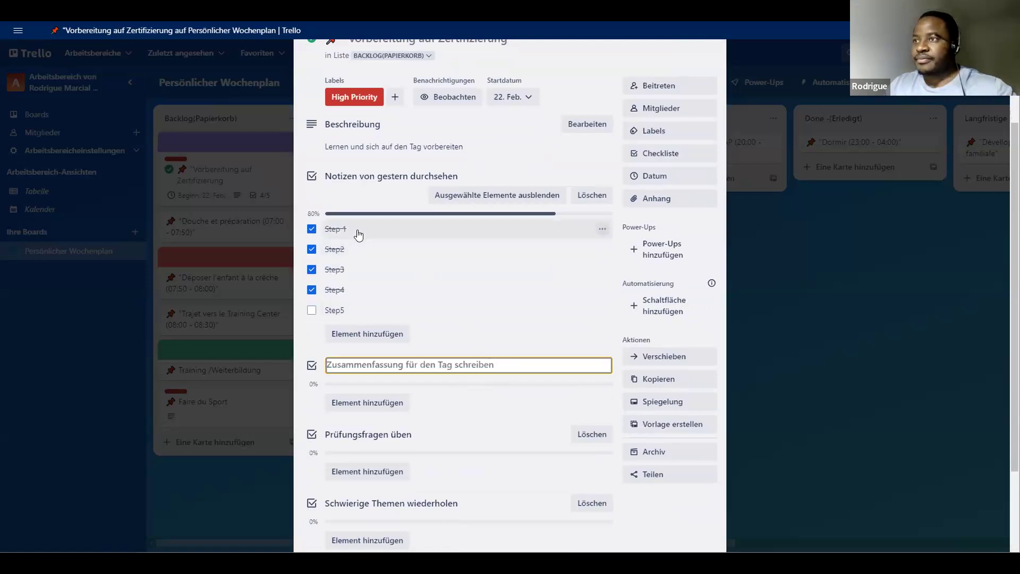
- Replace the text of the item "Step 1" with the copied title "Zusammenfassung für den Tag schreiben" and save it
left_click(358, 227)
left_click(358, 227)
left_click(371, 233)
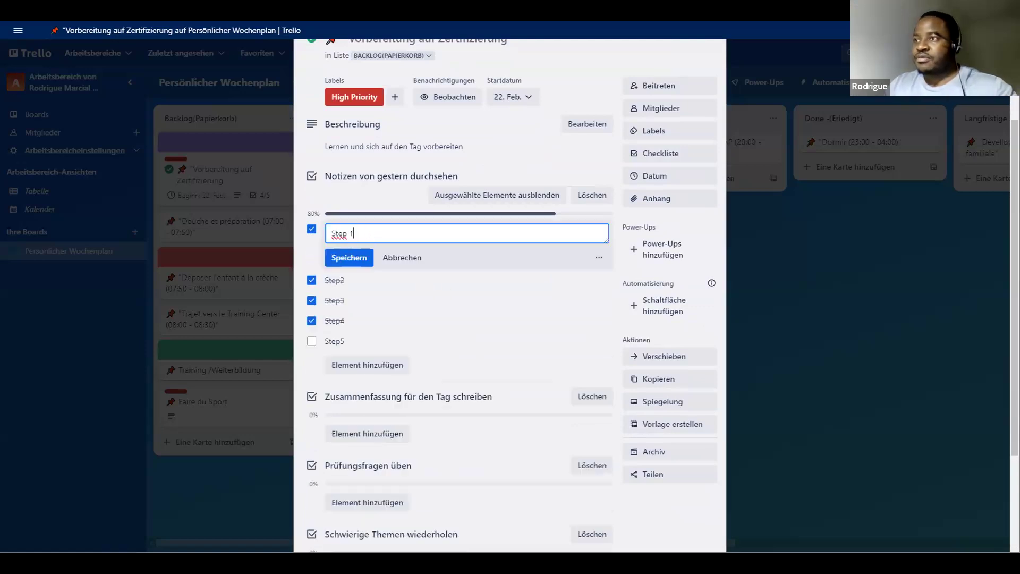
key("ctrl+v")
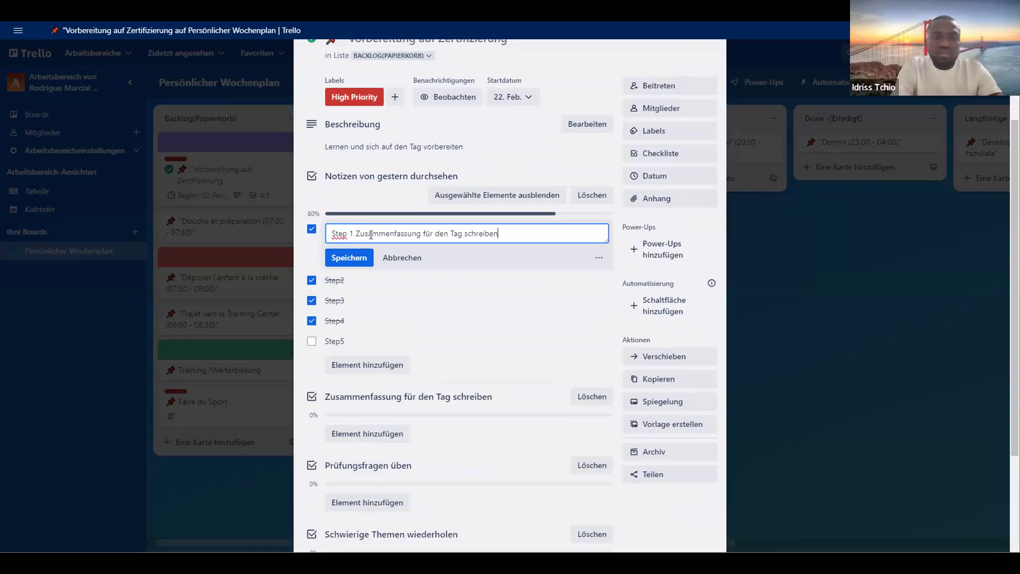
left_click_drag(355, 232, 293, 244)
key("BackSpace")
left_click(352, 258)
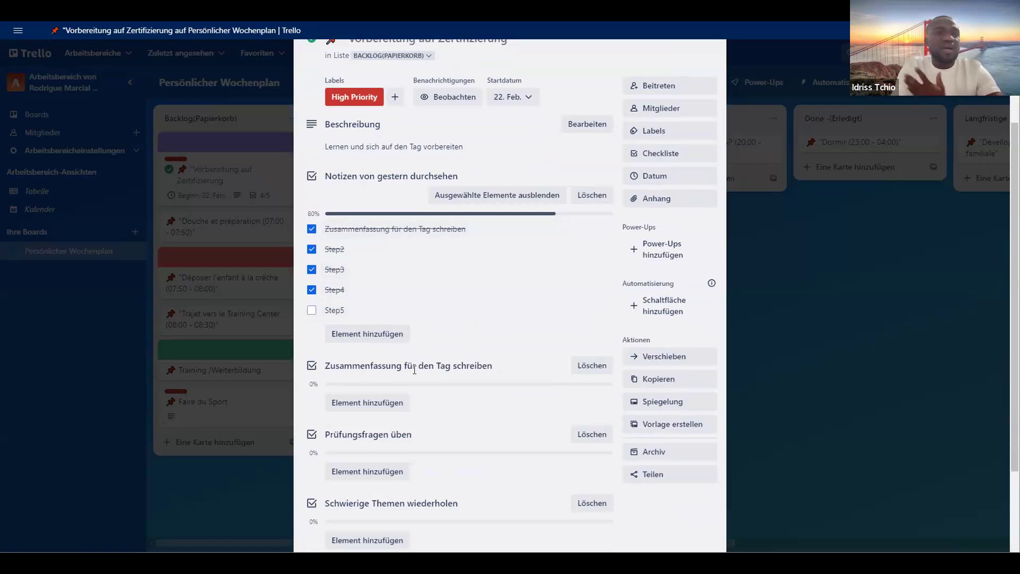
- Mark the first item and "Step2" of the checklist "Notizen von gestern durchsehen" as not completed
left_click(312, 229)
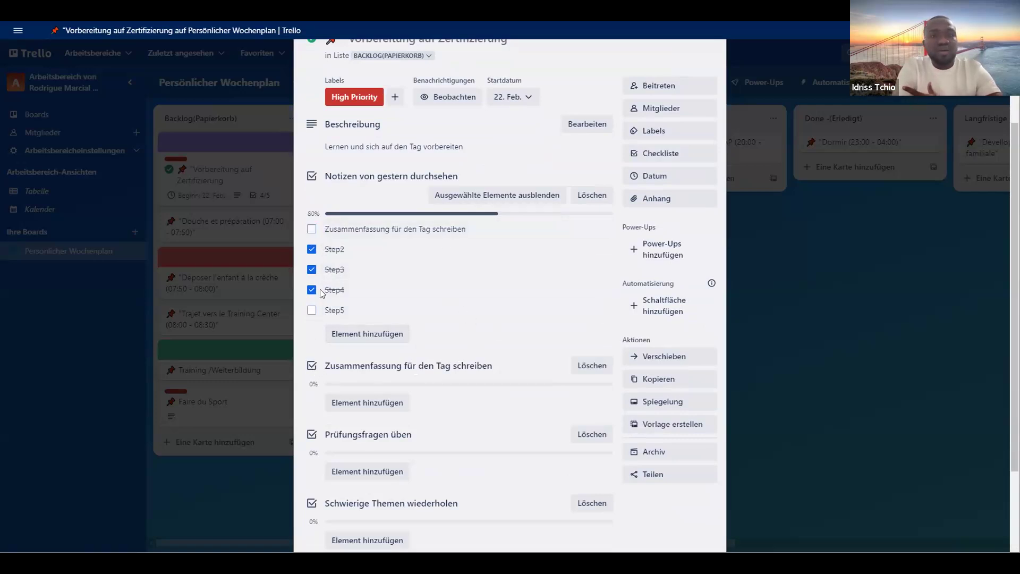
left_click(312, 249)
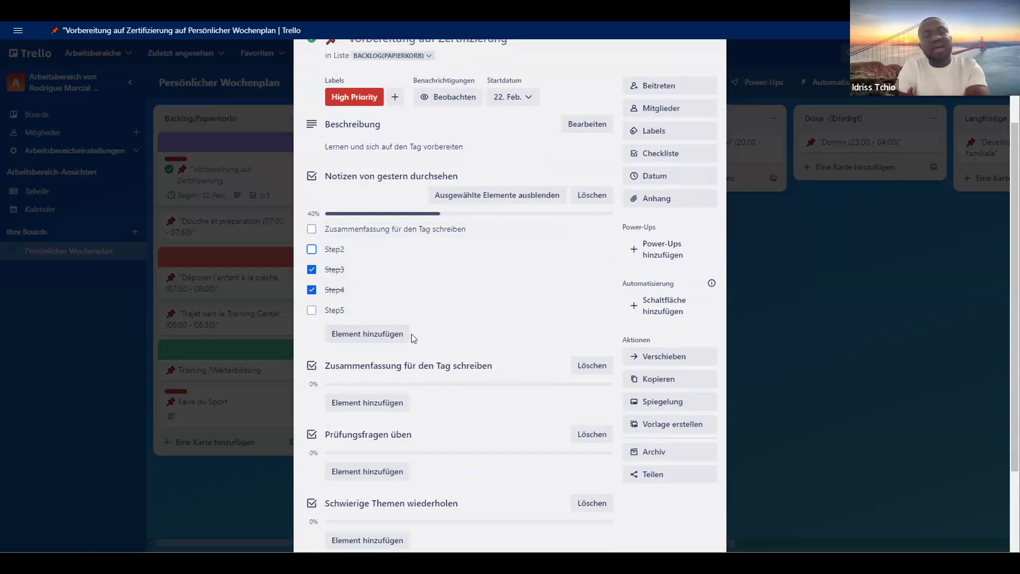
scroll(415, 348, "down", 2)
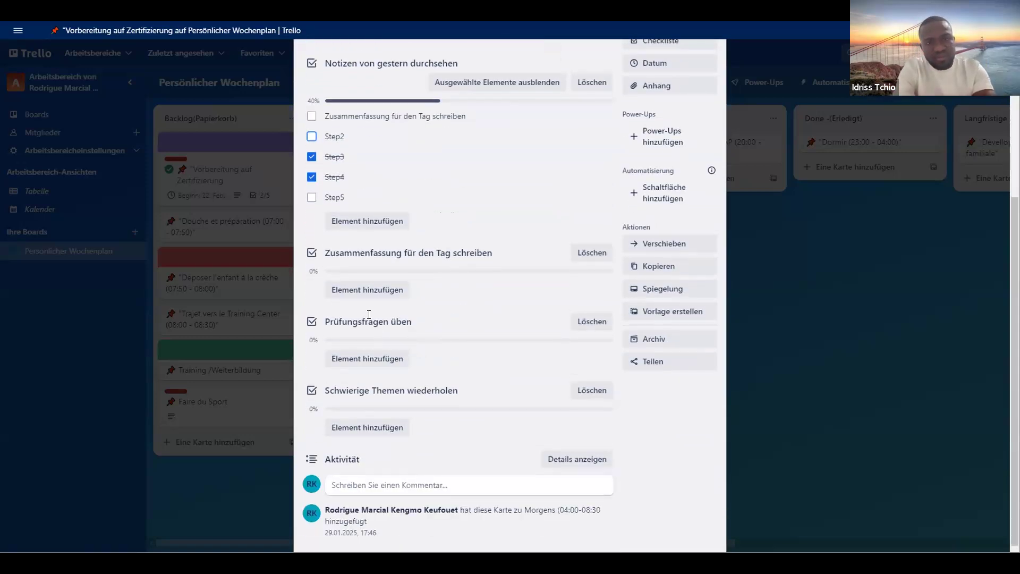
scroll(404, 265, "up", 2)
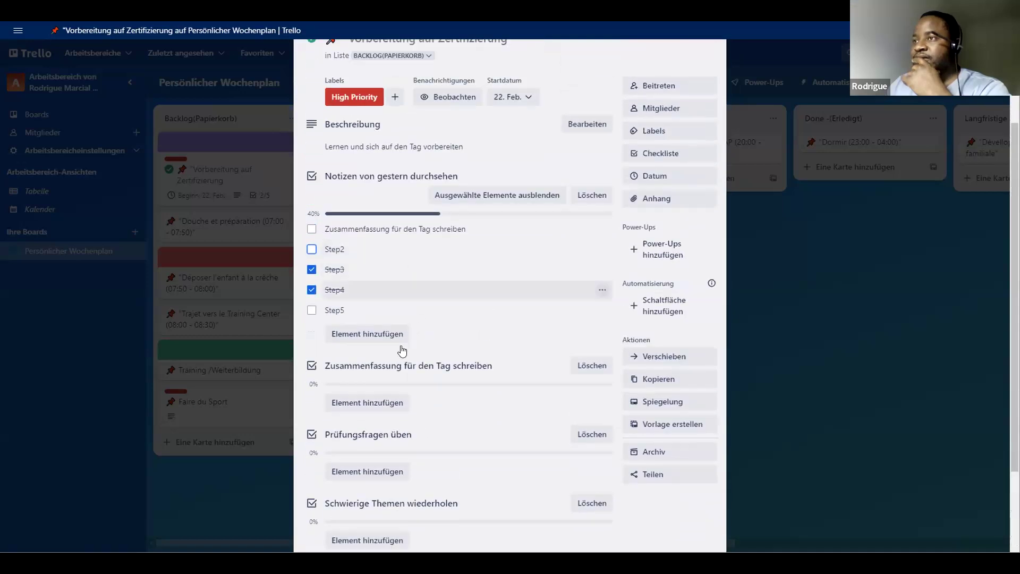
- Select the whole title of the checklist "Zusammenfassung für den Tag schreiben" again and copy it
left_click(487, 366)
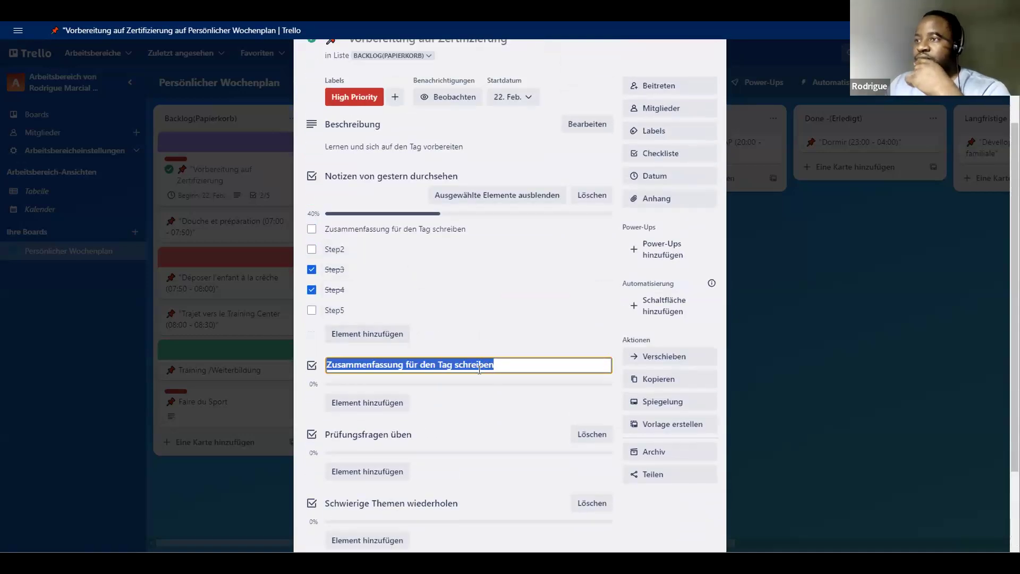
left_click(439, 368)
left_click(372, 366)
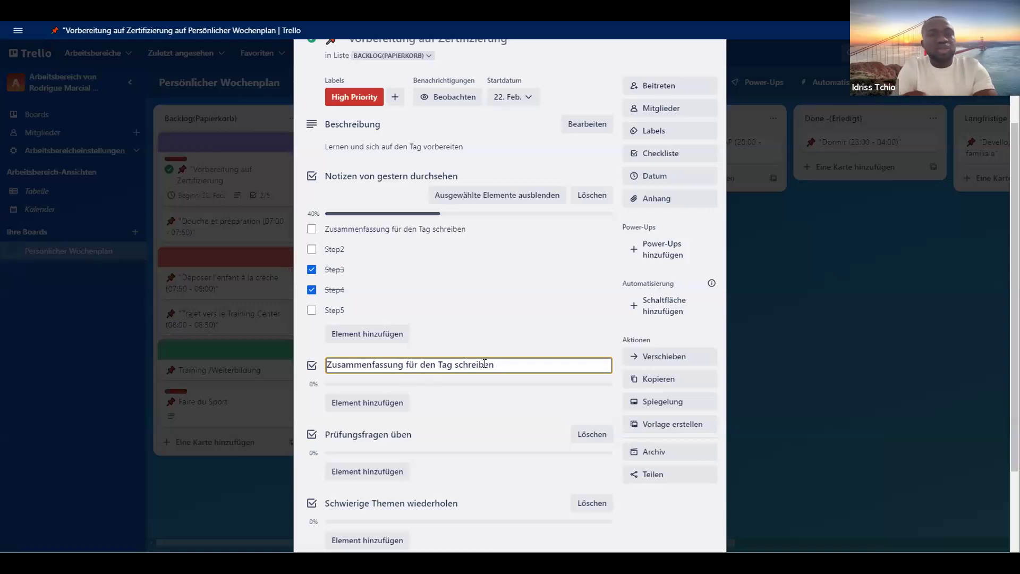
left_click_drag(495, 364, 299, 367)
key("ctrl+c")
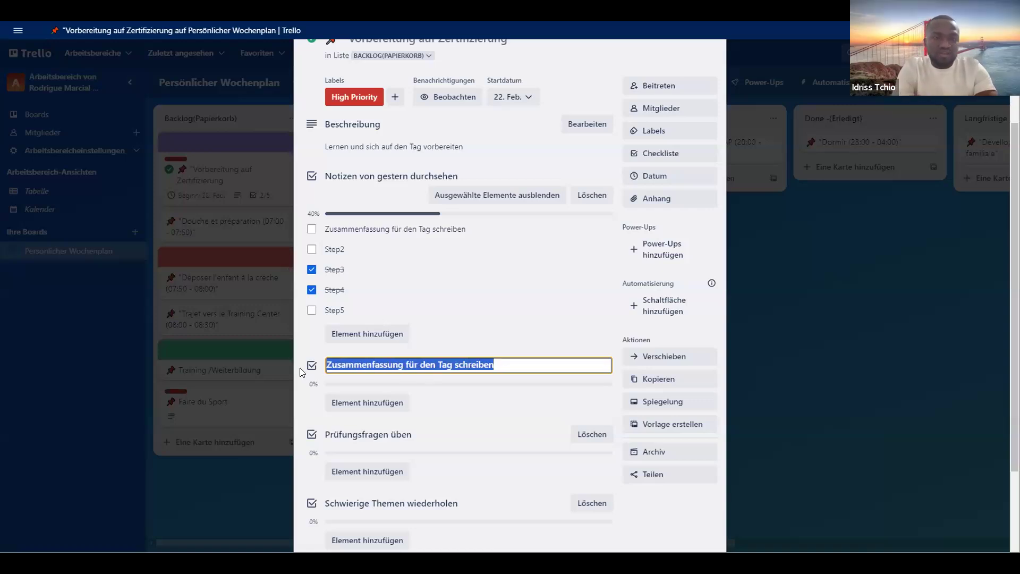
- Replace the text of the item "Step2" with the copied title "Zusammenfassung für den Tag schreiben" and save it
left_click(351, 246)
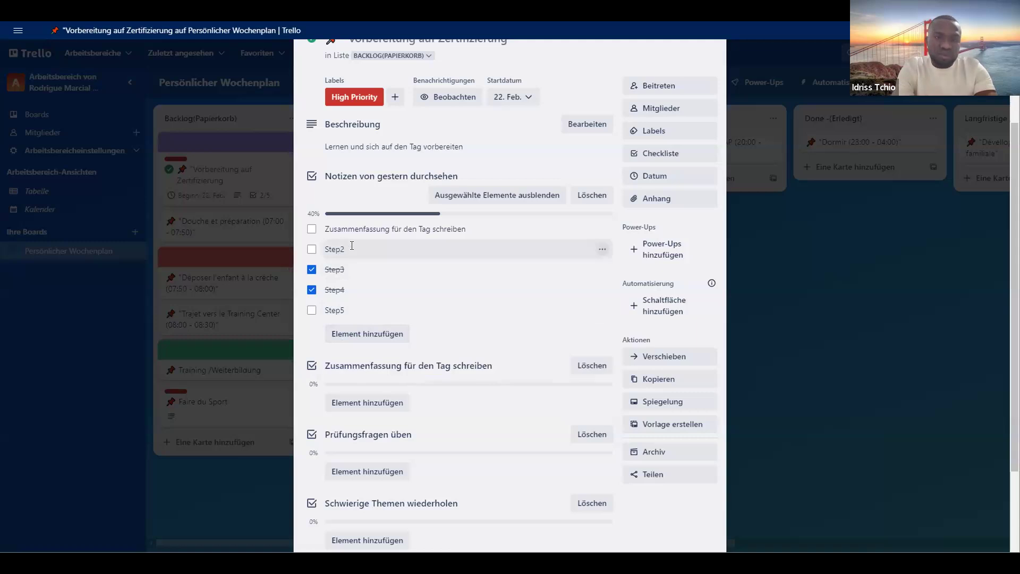
left_click(352, 246)
left_click(375, 250)
key("BackSpace")
key("BackSpace")
key("BackSpace")
key("BackSpace")
key("BackSpace")
key("ctrl+v")
left_click(355, 277)
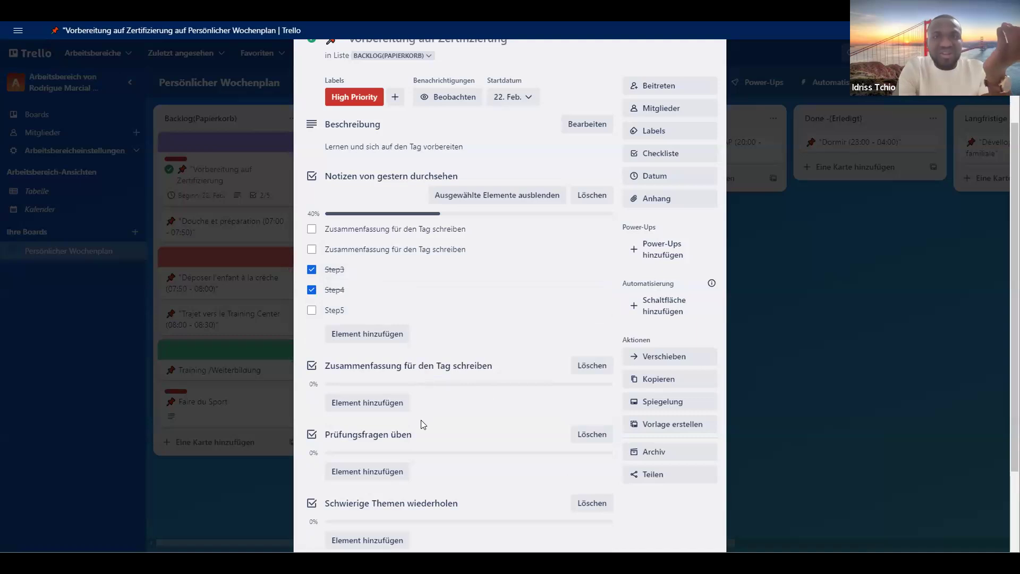
- Replace the text of the item "Step3" with the copied title "Zusammenfassung für den Tag schreiben", save it, and mark the item as not completed
scroll(469, 335, "down", 1)
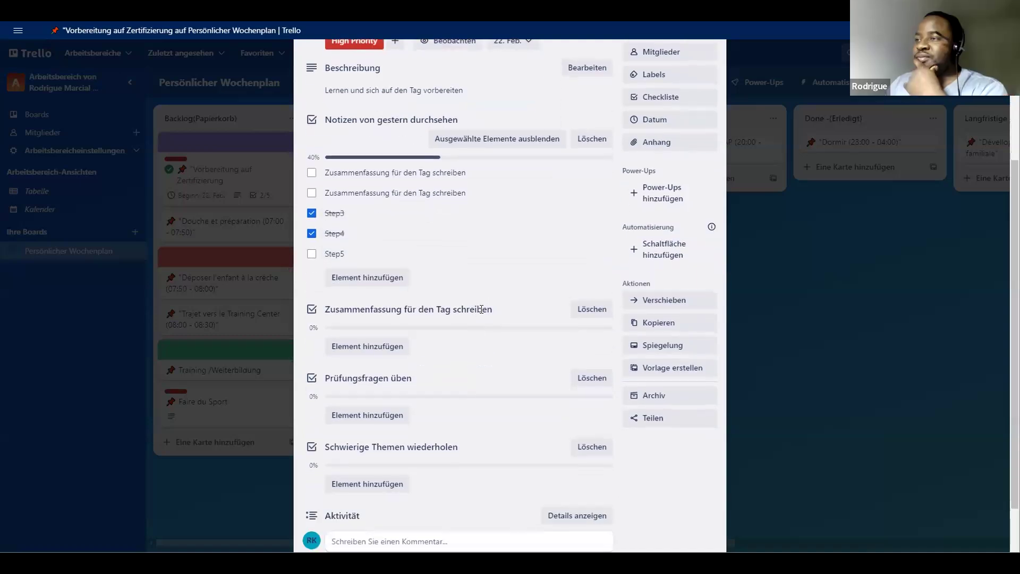
left_click(466, 310)
key("ctrl+c")
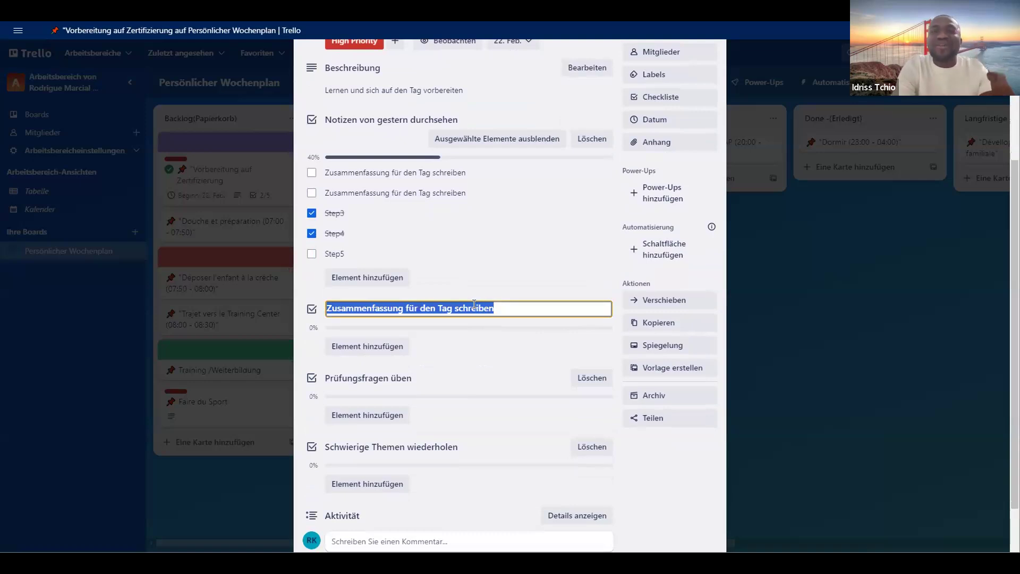
left_click(476, 307)
left_click(350, 214)
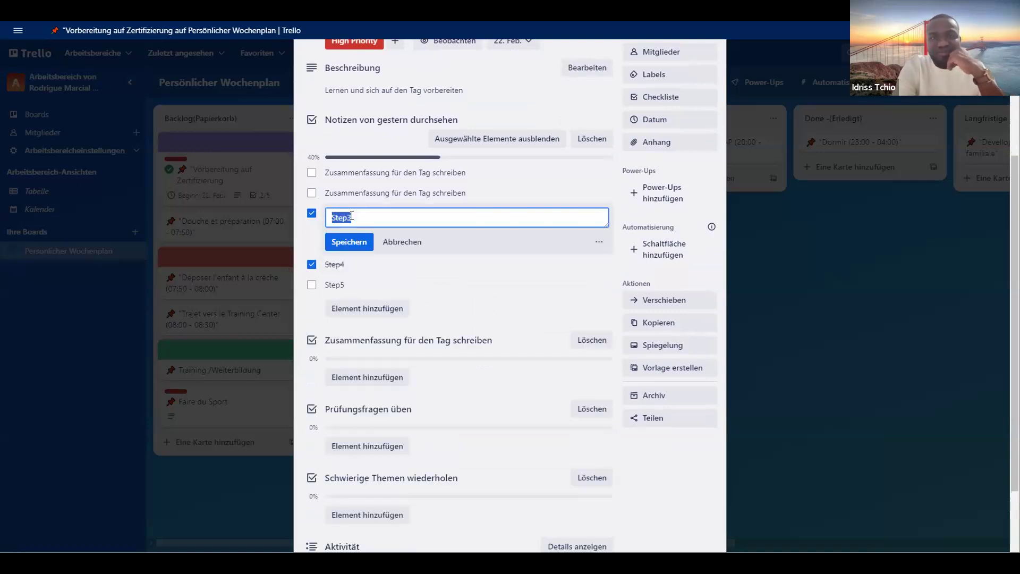
key("BackSpace")
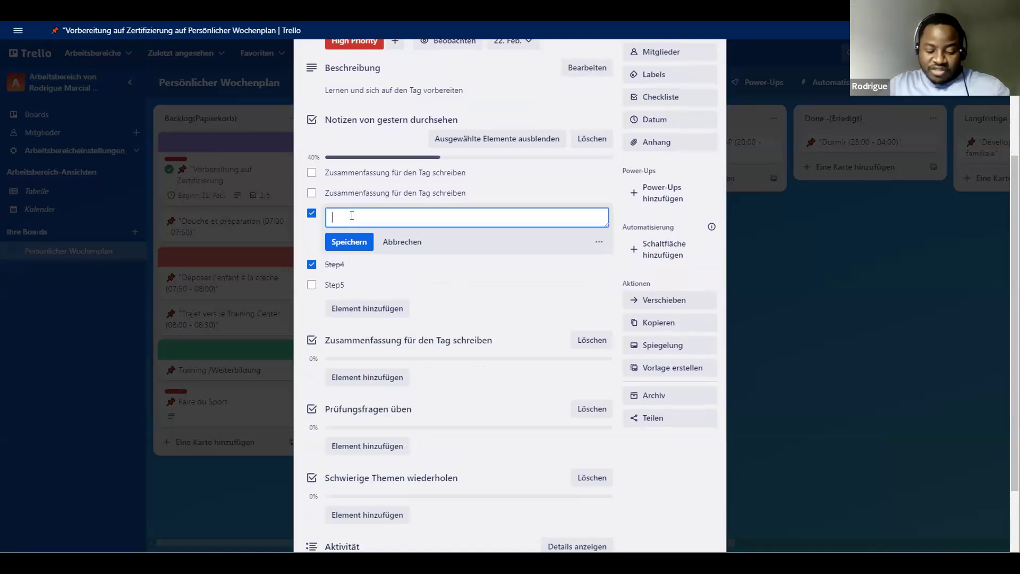
key("ctrl+v")
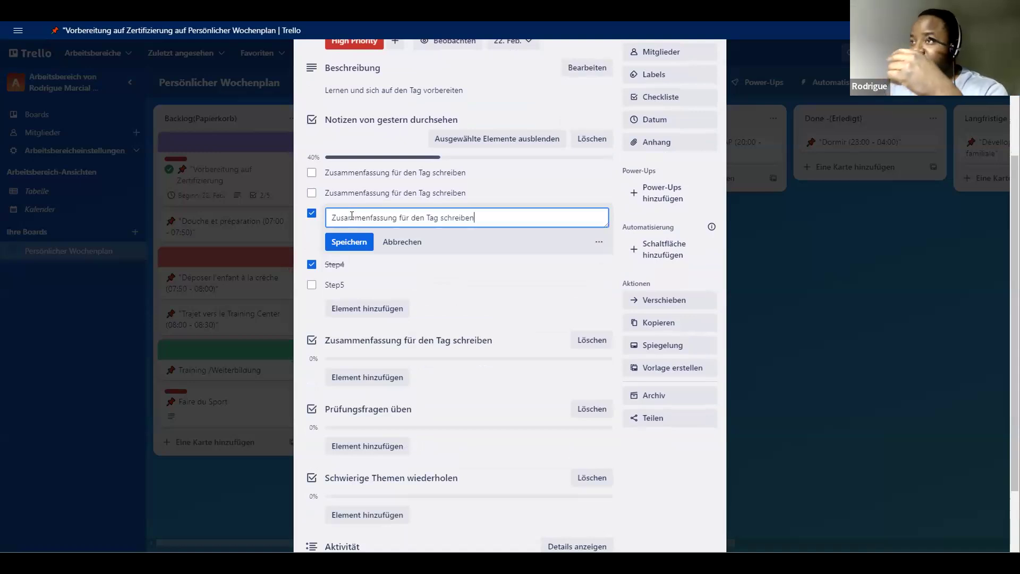
left_click(356, 240)
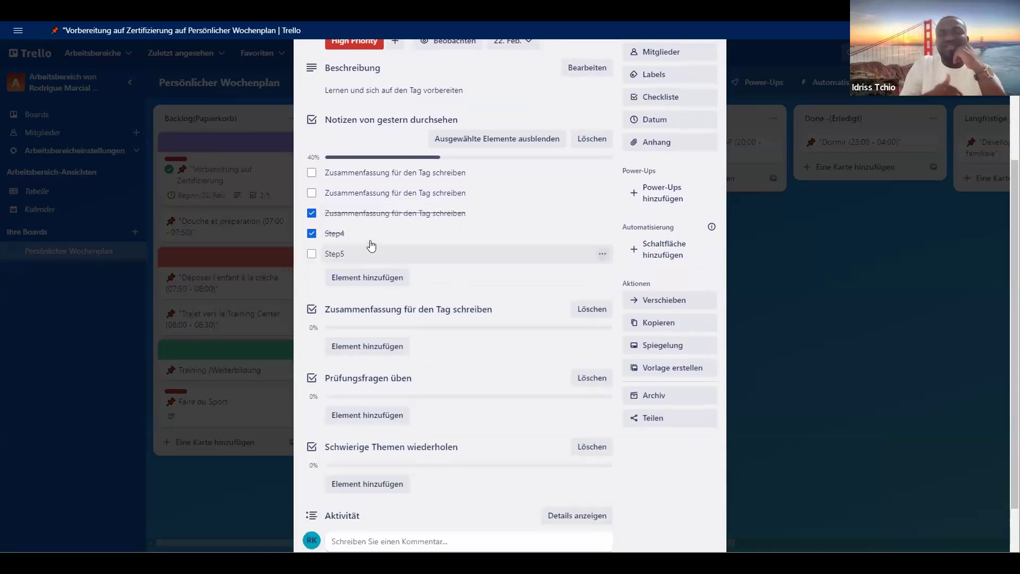
left_click(311, 213)
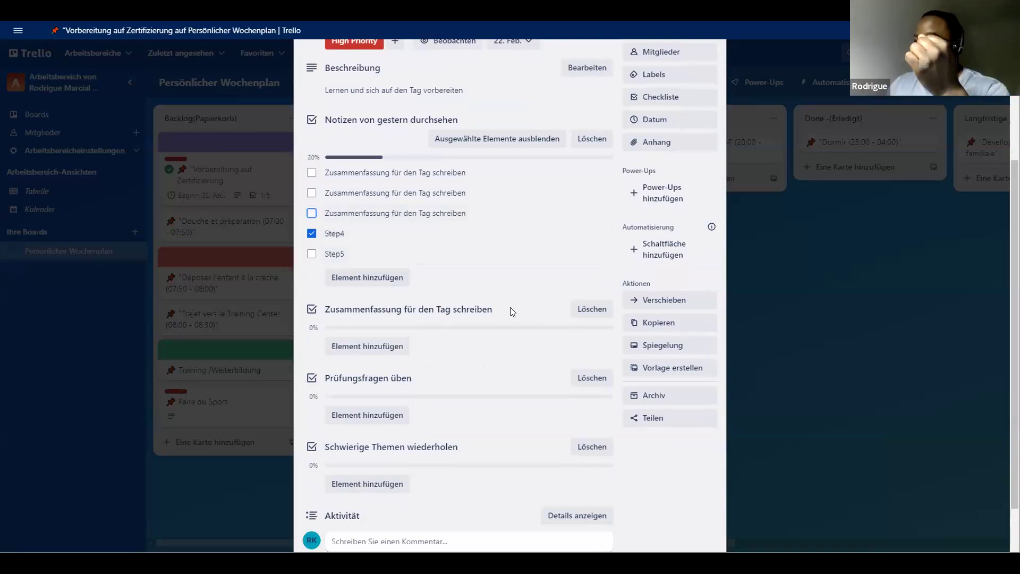
- Select the whole title of the checklist "Schwierige Themen wiederholen" and cut it to the clipboard
left_click_drag(499, 309, 463, 308)
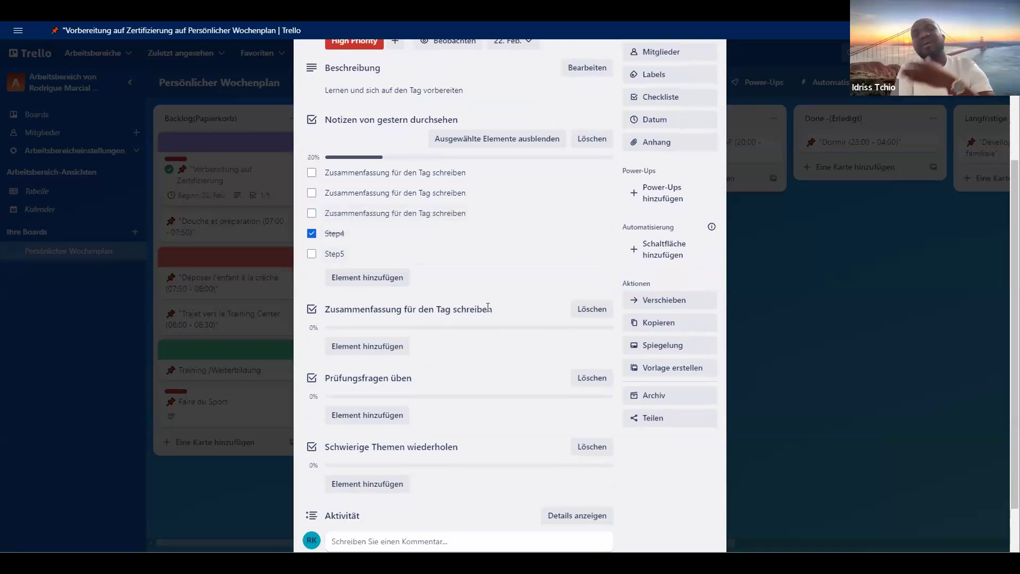
left_click(488, 308)
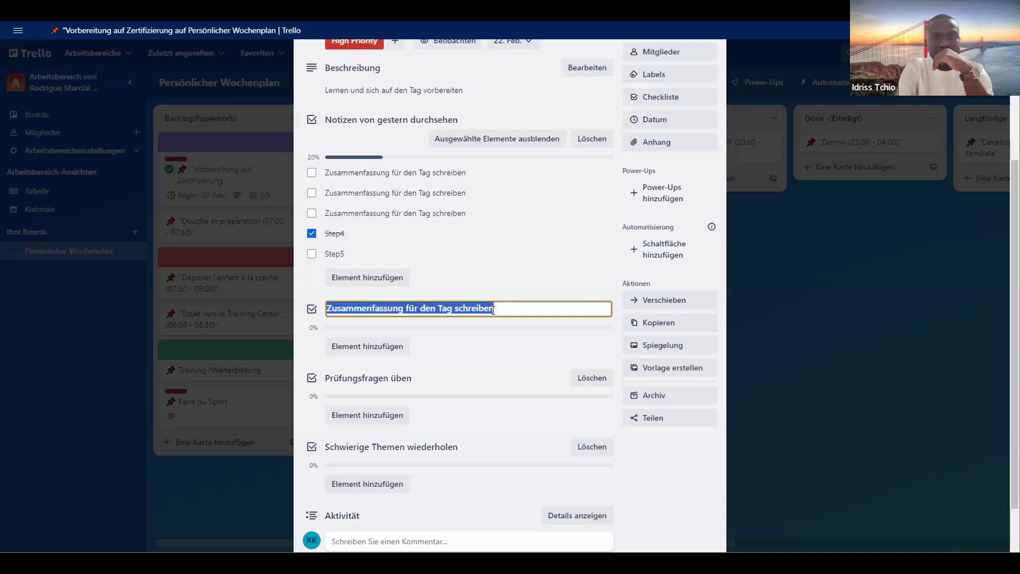
left_click(453, 447)
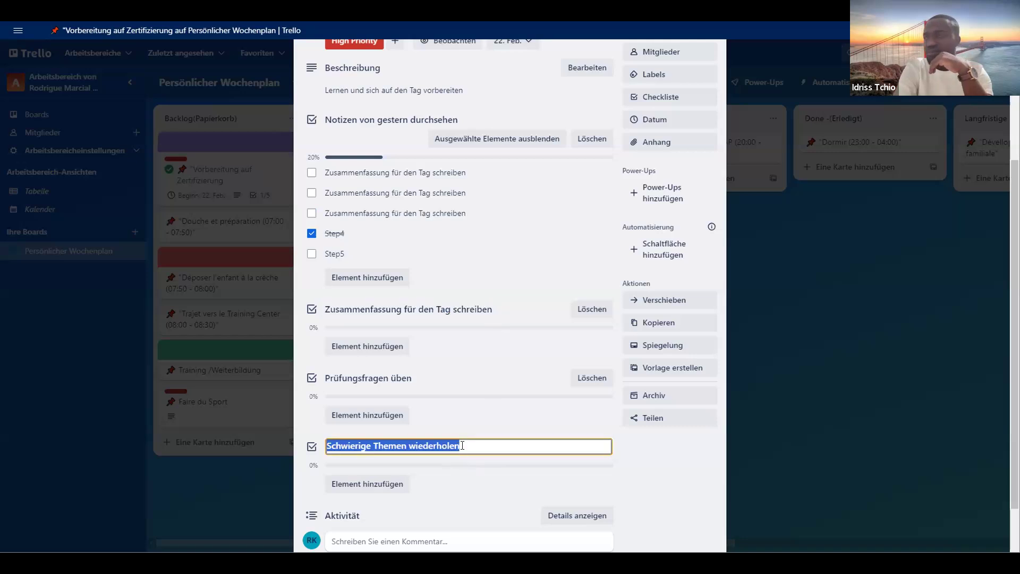
left_click_drag(461, 447, 321, 442)
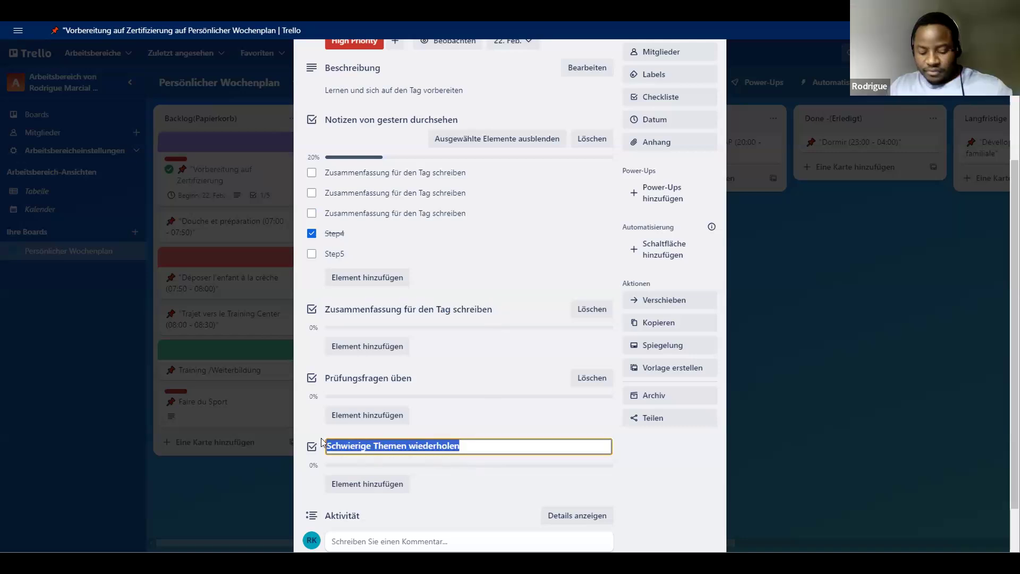
key("ctrl+x")
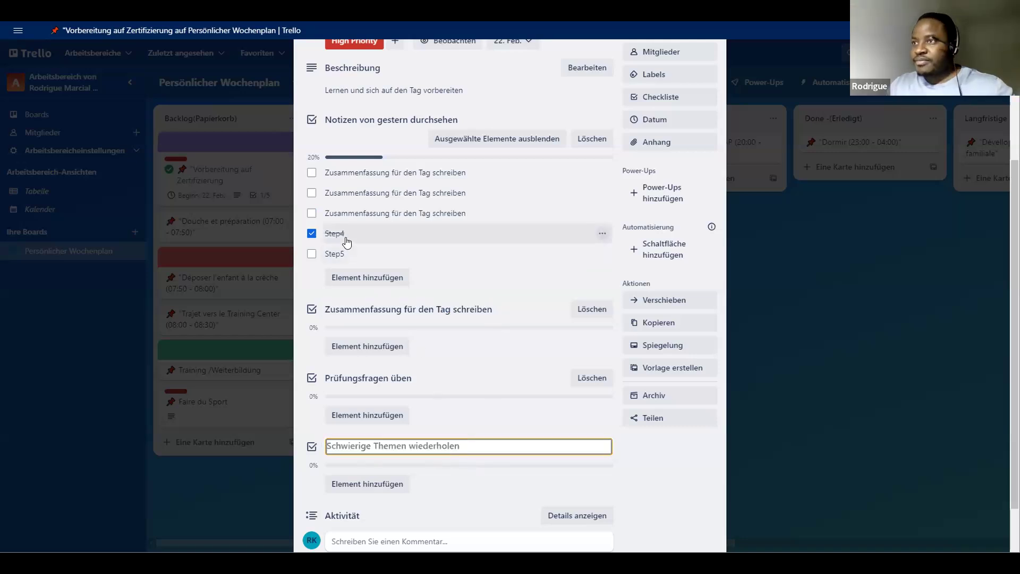
- Replace the text of the item "Step4" with the clipboard title "Schwierige Themen wiederholen" and save it
left_click(344, 234)
key("BackSpace")
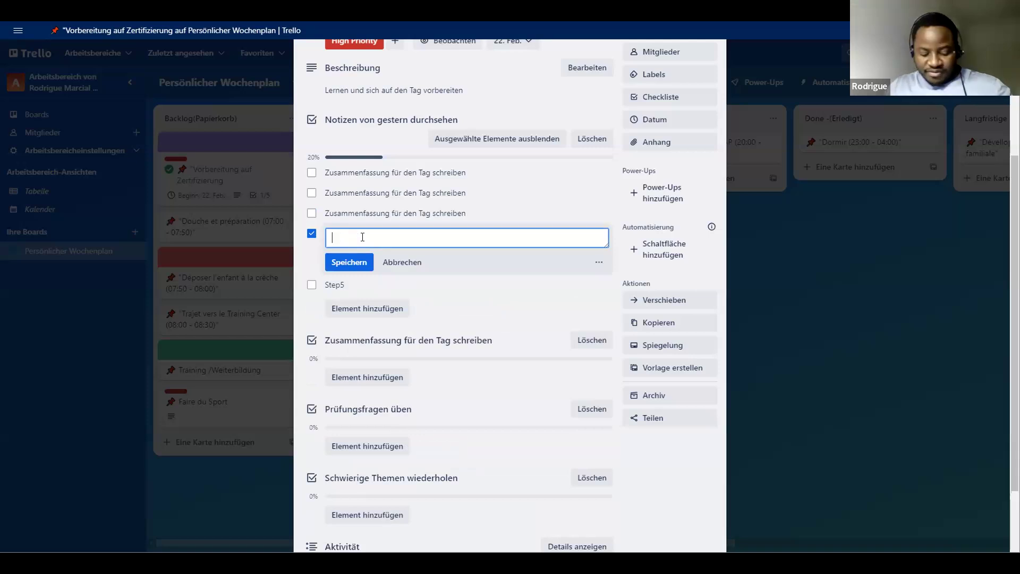
key("ctrl+v")
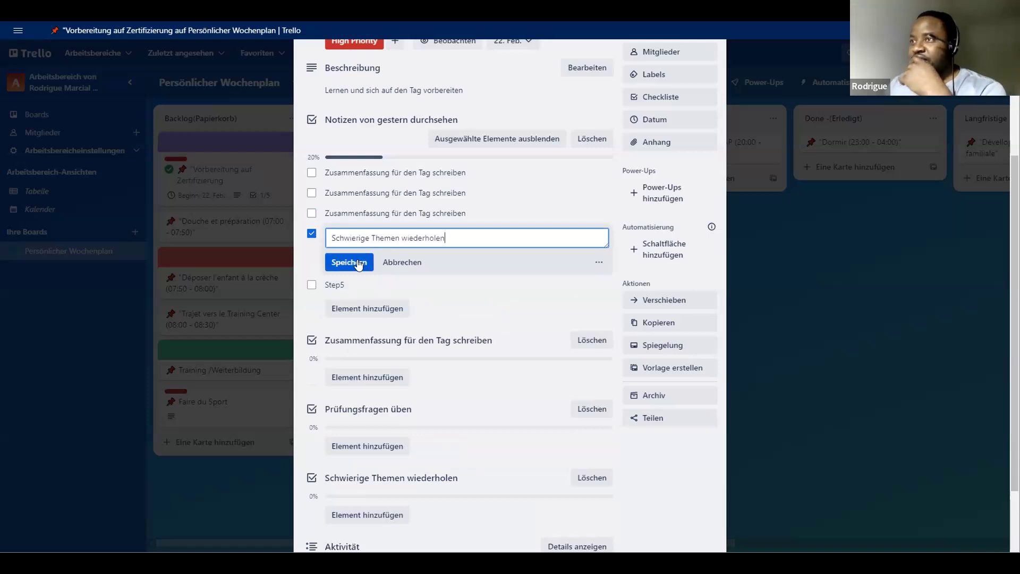
left_click(360, 262)
- Delete the separate checklist "Zusammenfassung für den Tag schreiben" from the card and confirm the deletion
scroll(545, 329, "down", 2)
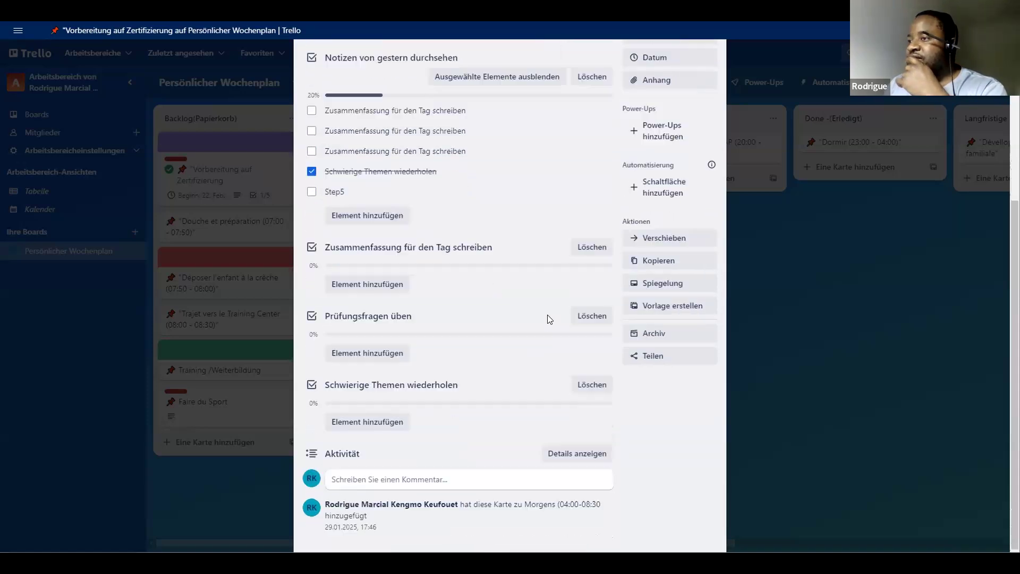
scroll(547, 316, "up", 5)
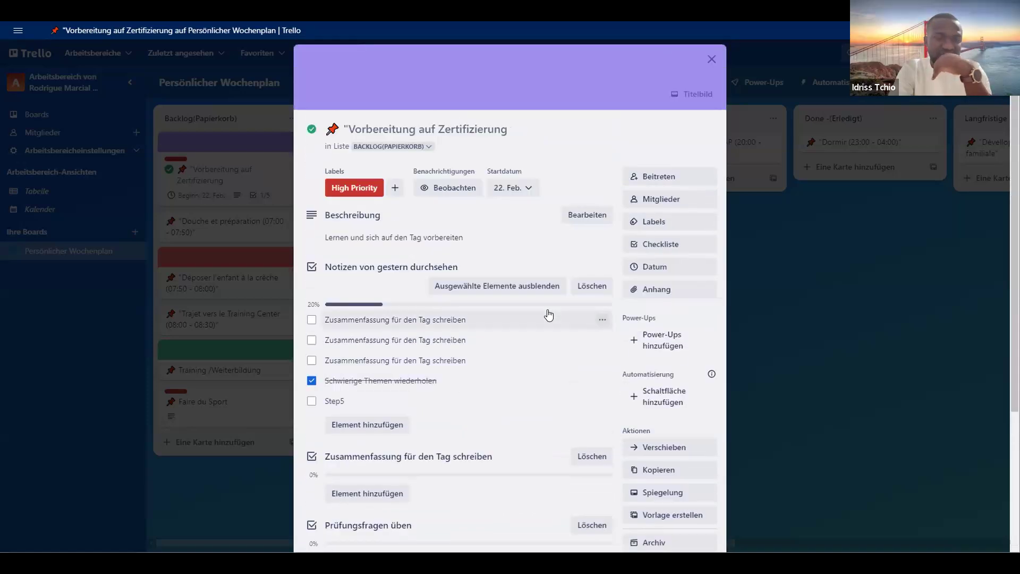
scroll(547, 315, "down", 3)
scroll(493, 361, "down", 1)
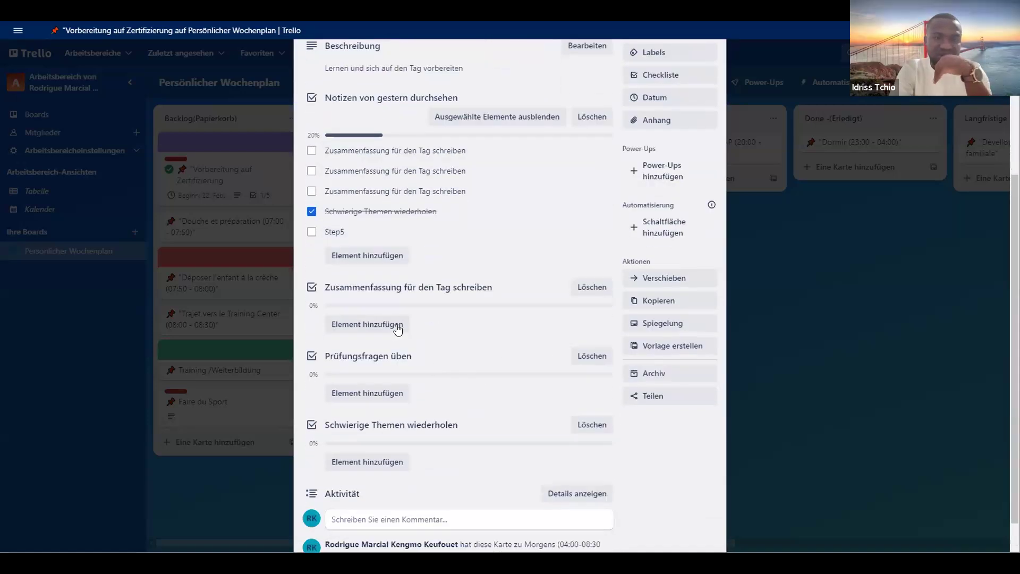
left_click(586, 285)
left_click(660, 373)
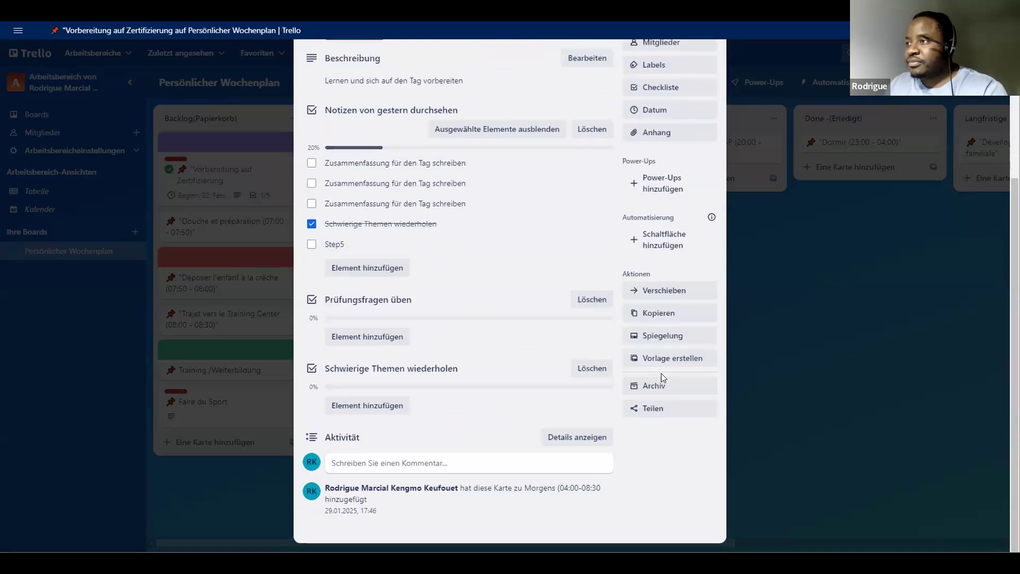
- Delete the separate checklists "Prüfungsfragen üben" and "Schwierige Themen wiederholen" from the card, confirming each deletion
left_click(597, 307)
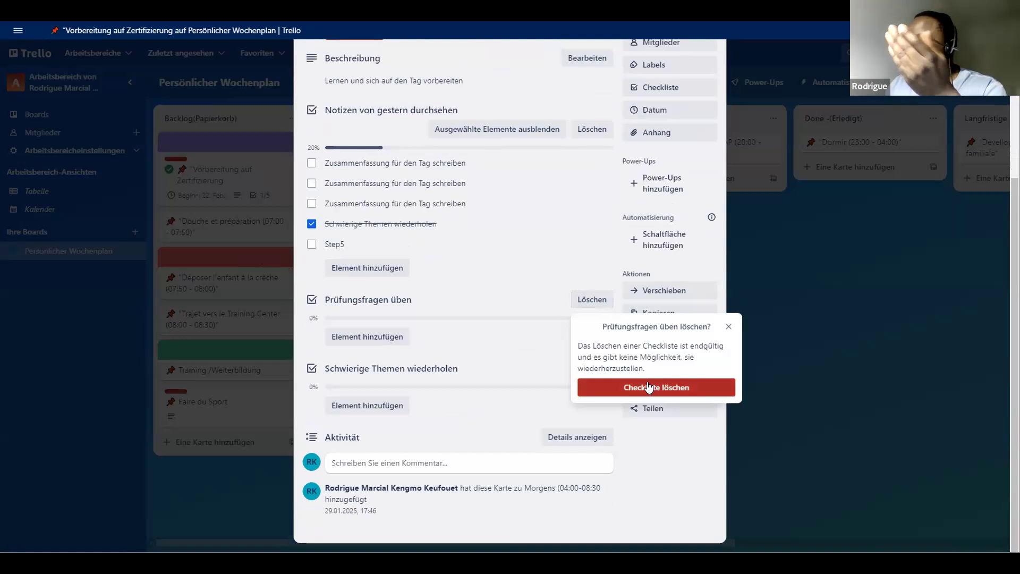
left_click(647, 387)
left_click(592, 370)
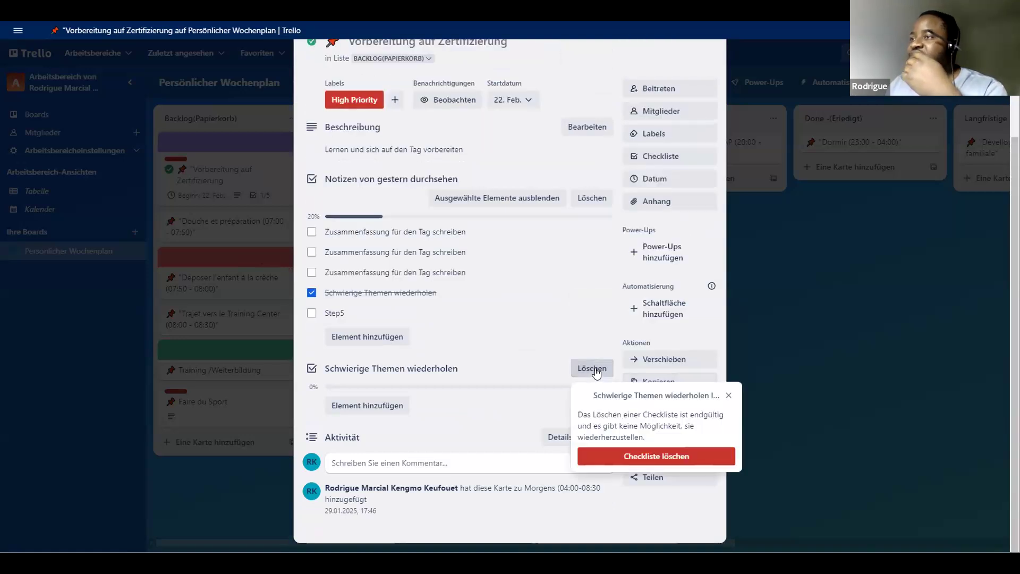
left_click(665, 455)
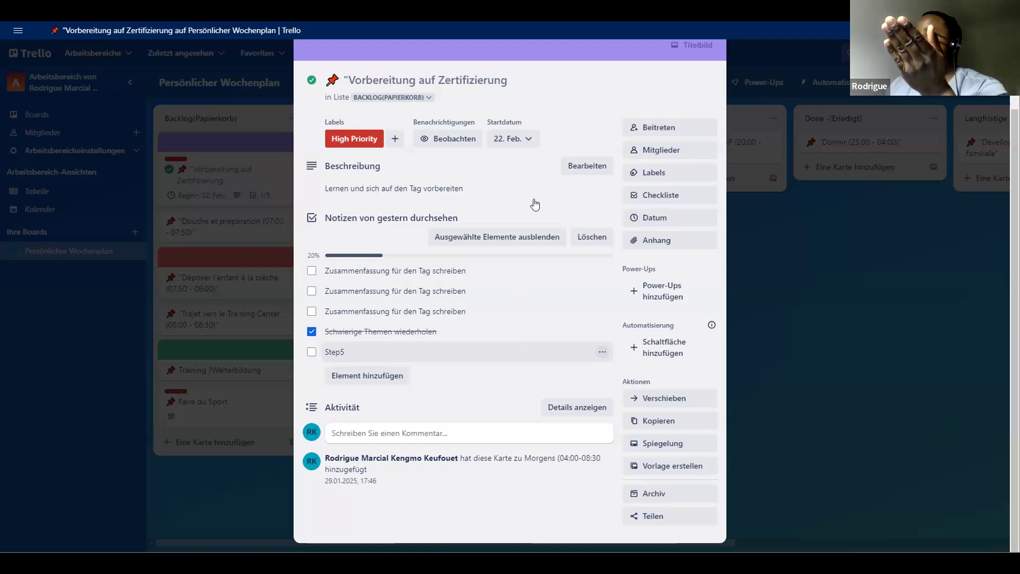
- Mark the item "Schwierige Themen wiederholen" as not completed and close the card
left_click(312, 331)
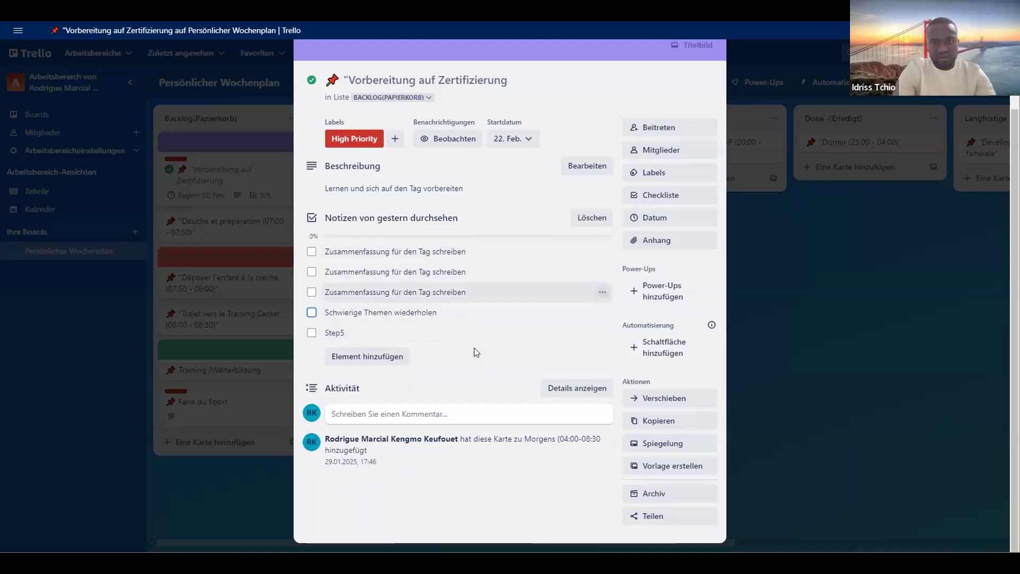
scroll(706, 74, "up", 2)
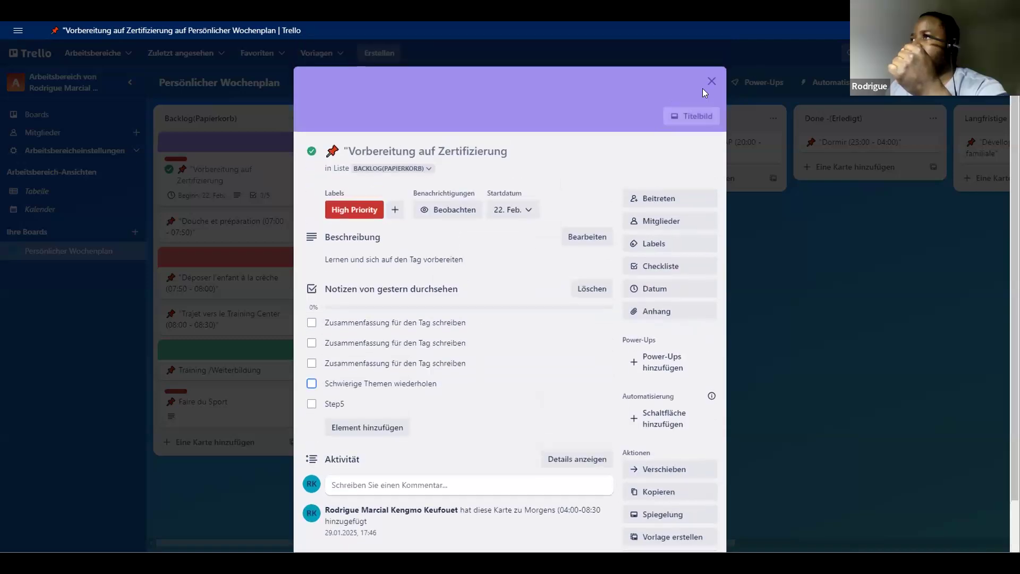
left_click(711, 81)
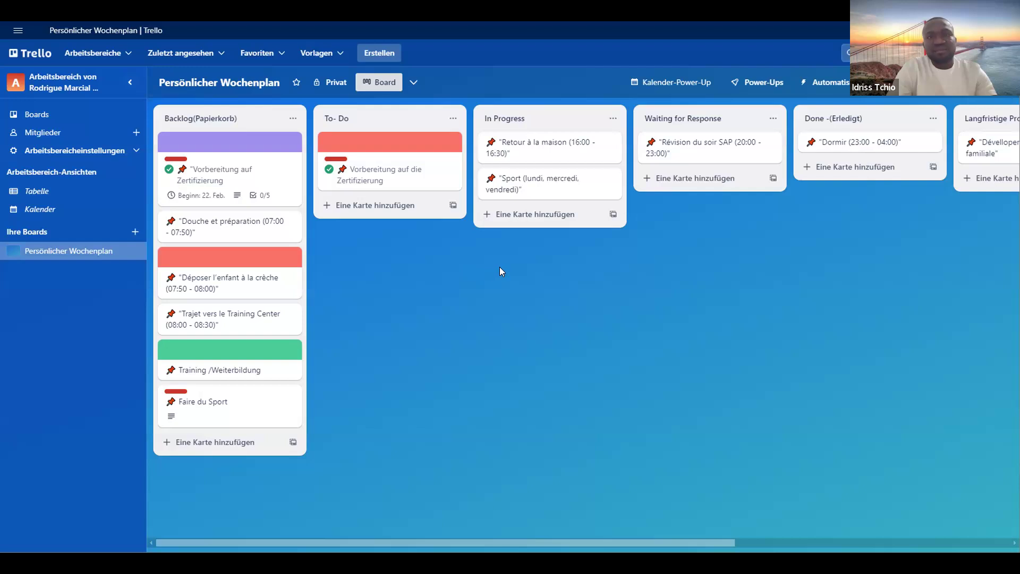
mouse_move(104, 255)
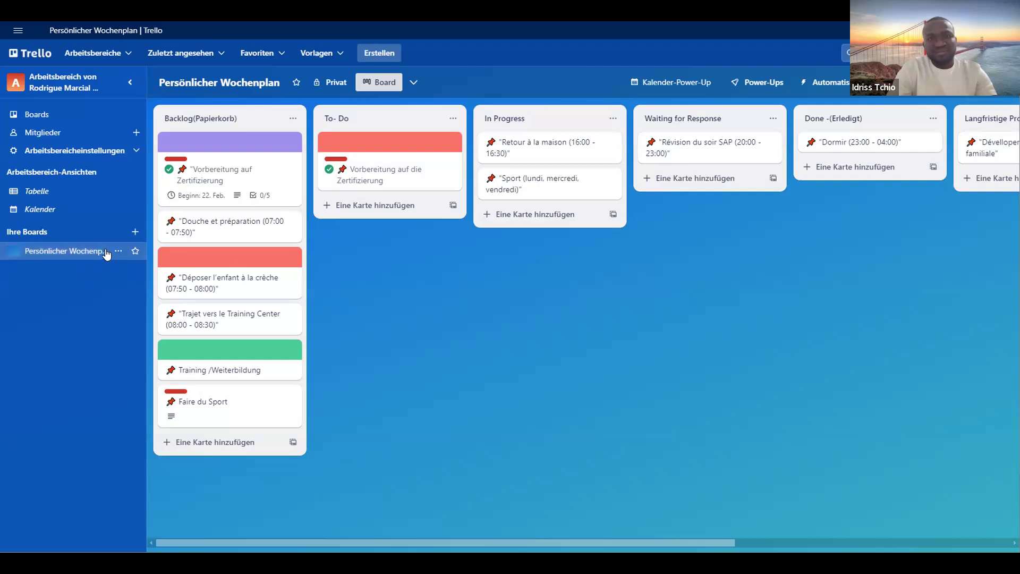
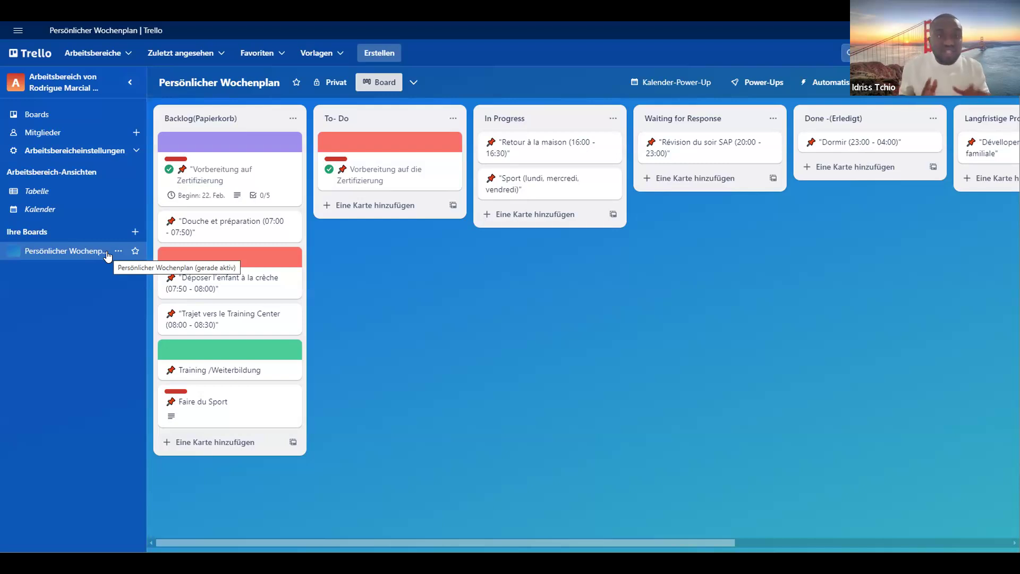
- Add a card titled "Zertifizierung 2" to the Backlog(Papierkorb) list, correcting the misspelled word with the spelling suggestion
left_click(197, 444)
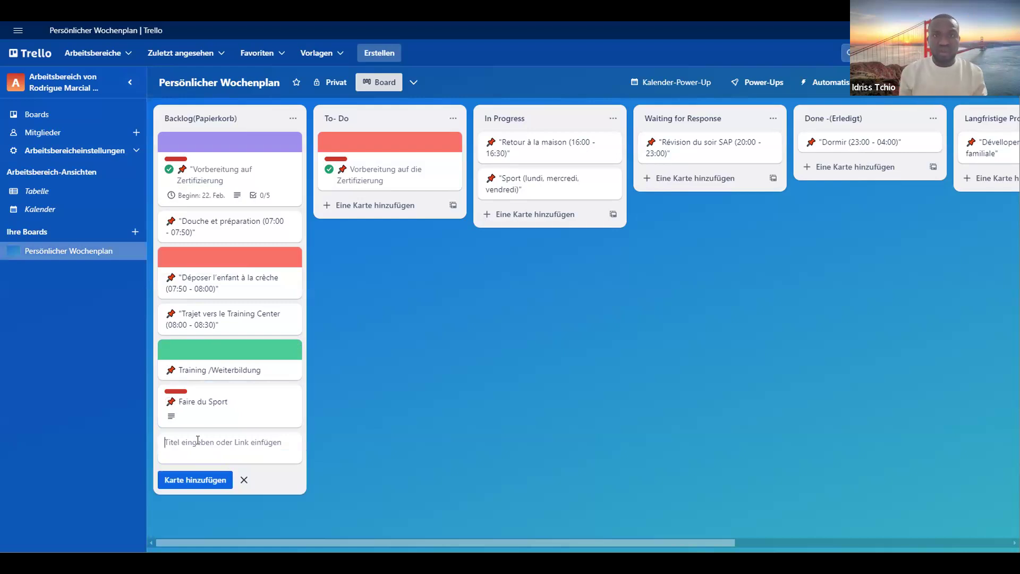
type("Ze")
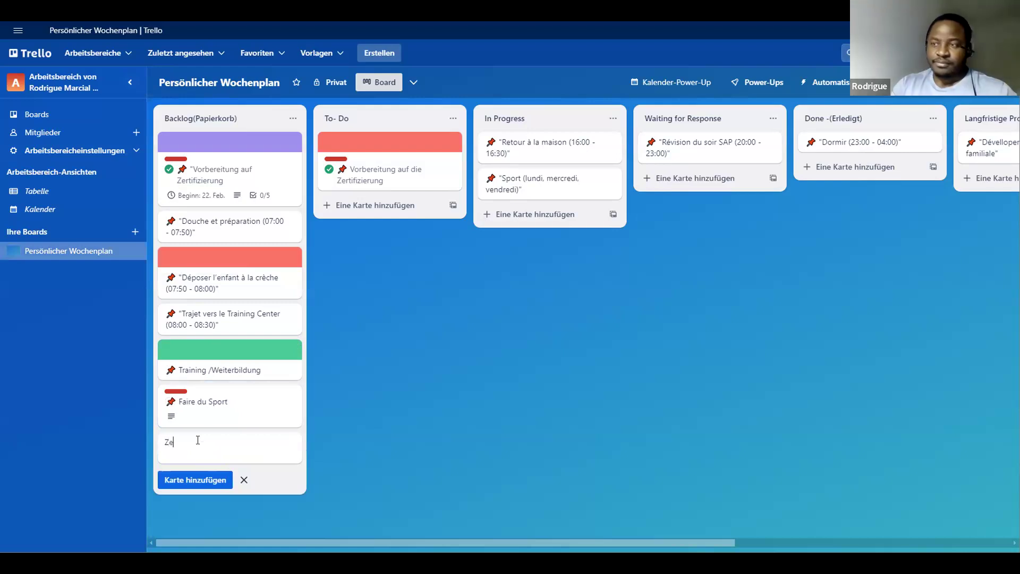
type("rti")
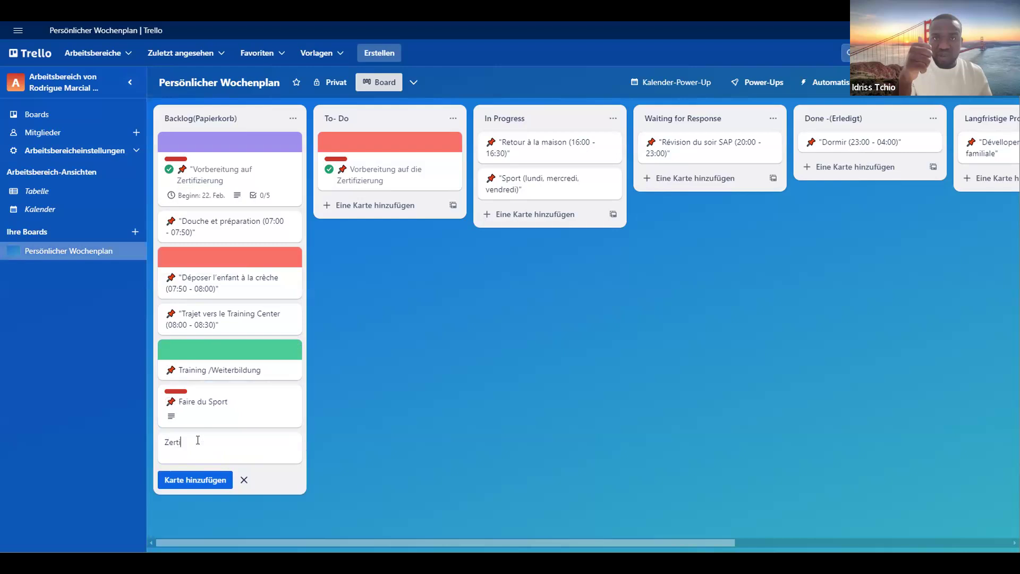
type("fi")
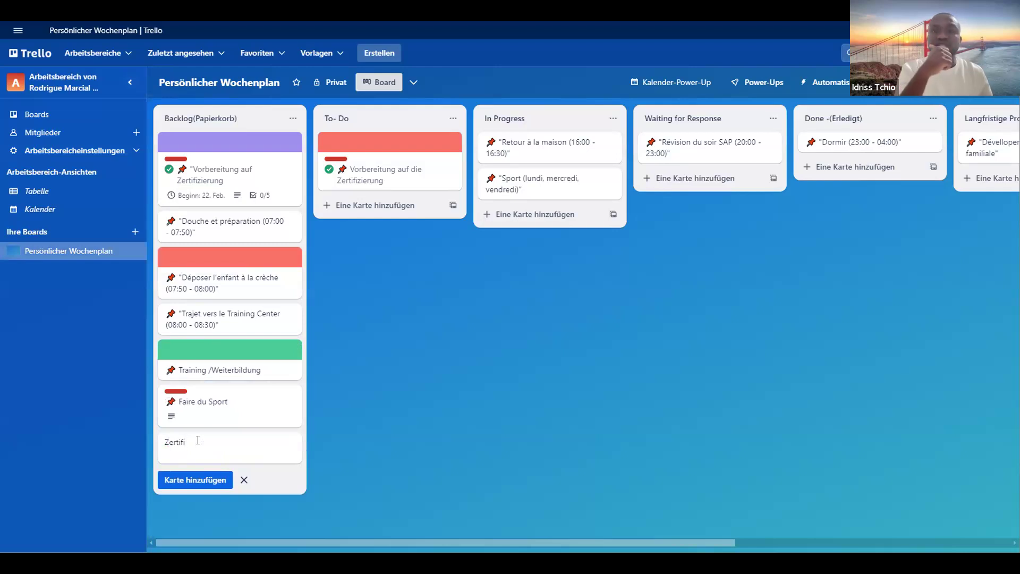
type("zierung")
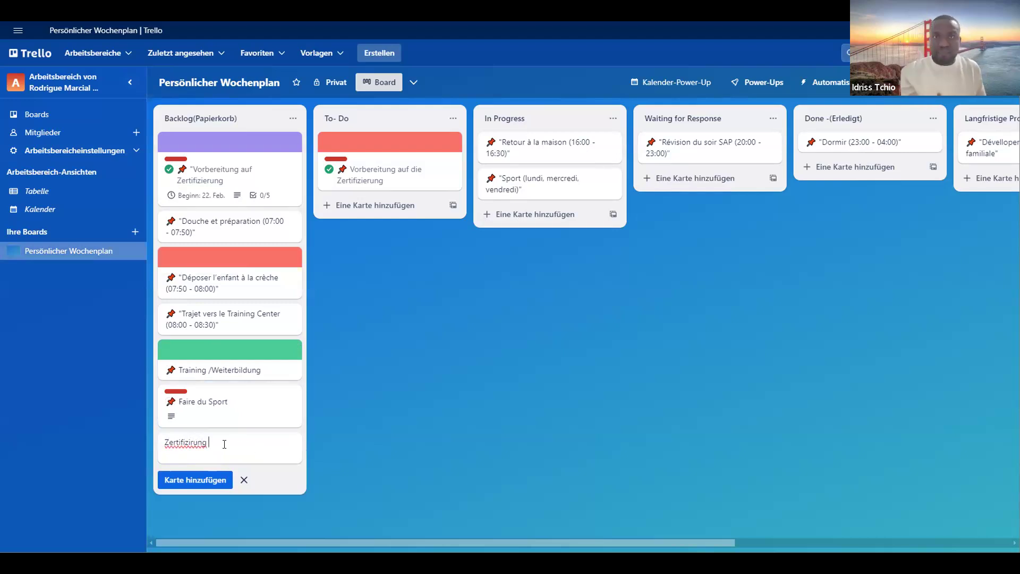
right_click(196, 448)
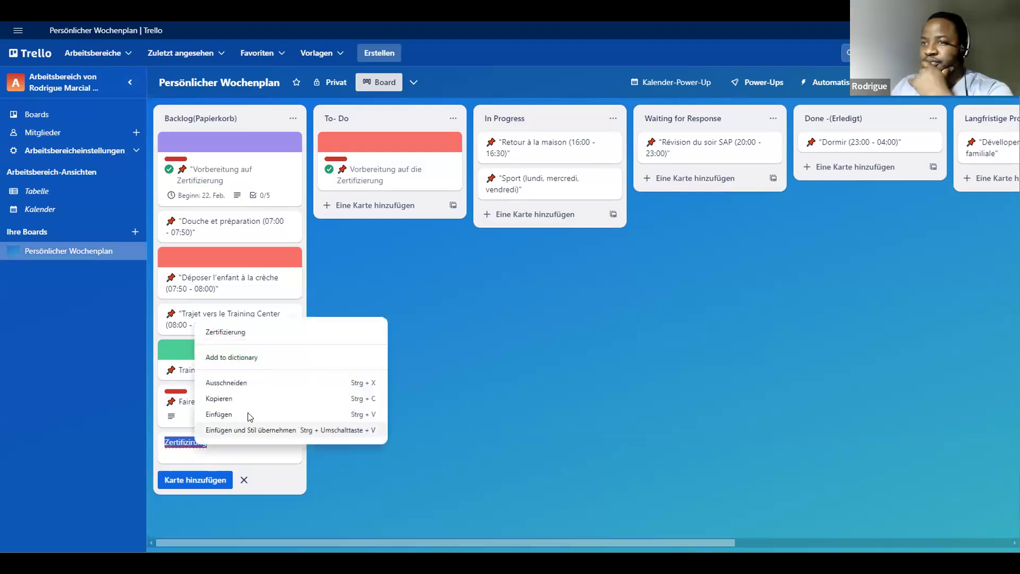
left_click(259, 335)
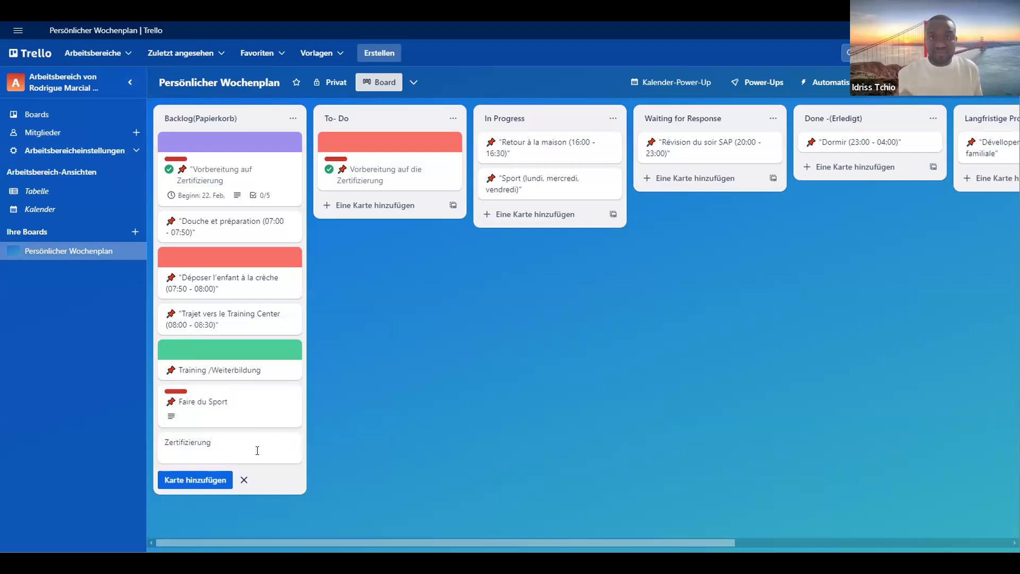
type("2")
left_click(207, 481)
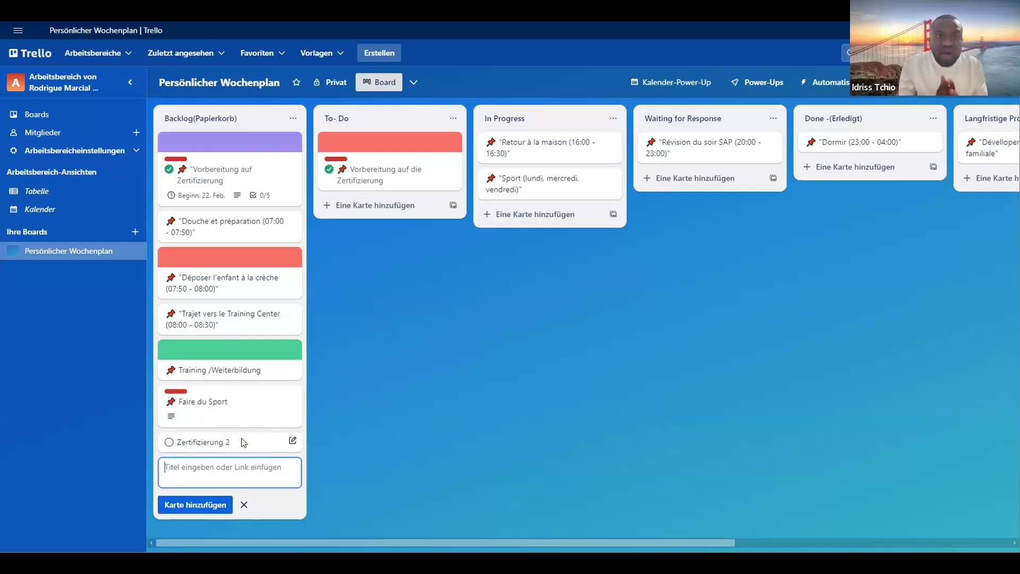
left_click(240, 441)
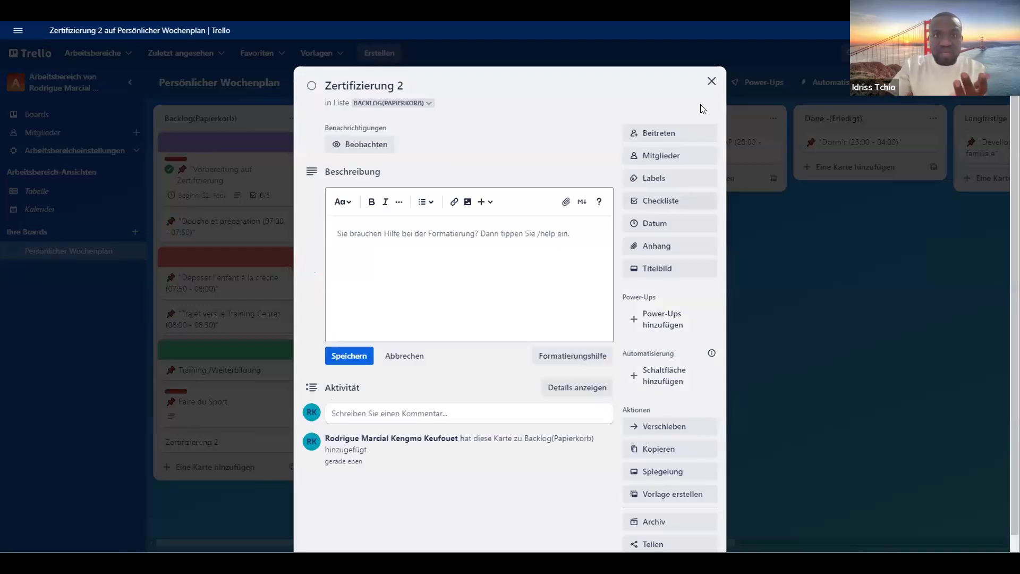
left_click(711, 81)
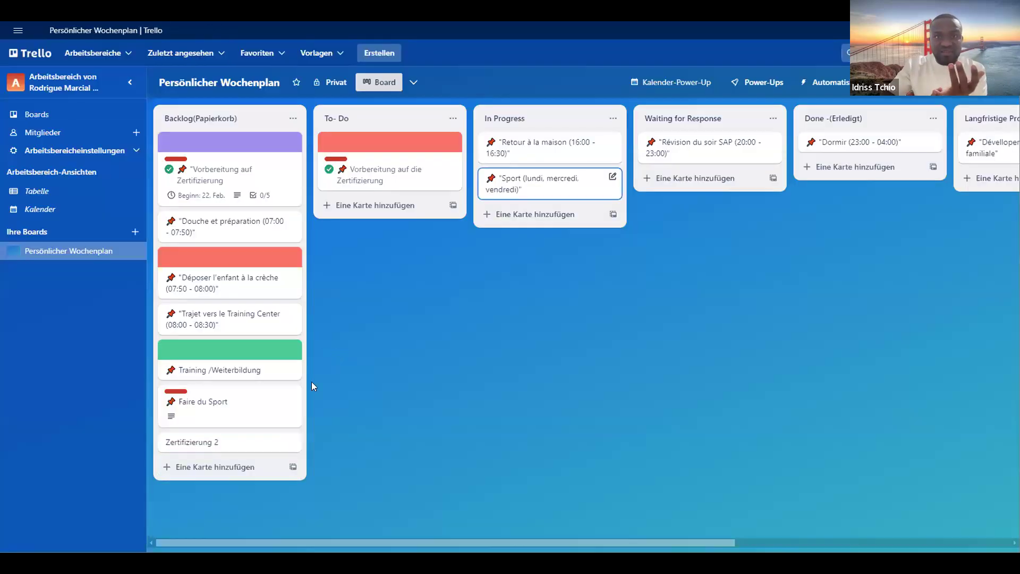
left_click(216, 441)
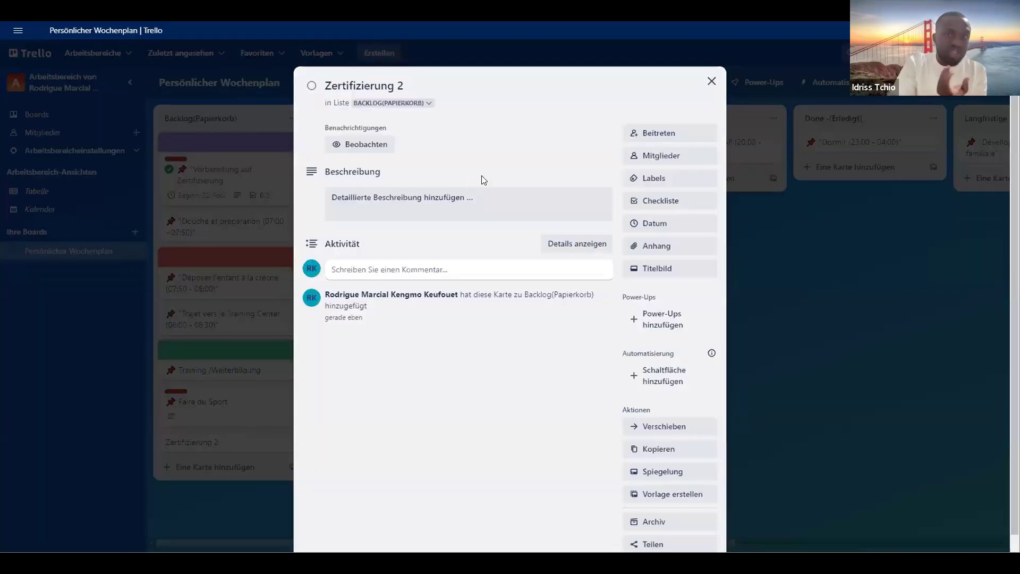
left_click(711, 83)
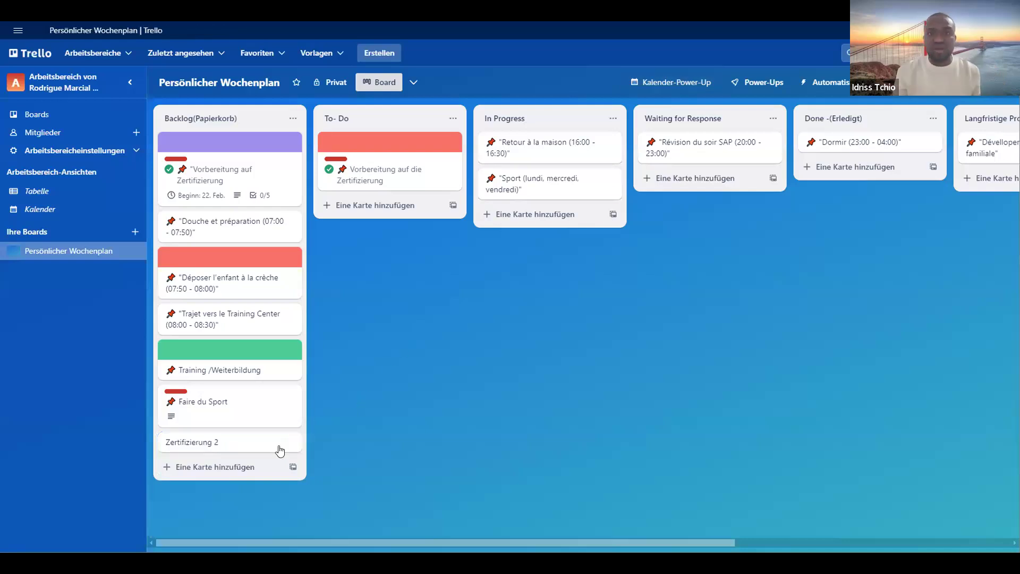
- Copy the full title text of the card "Zertifizierung 2" from its quick edit view and close that view
right_click(260, 440)
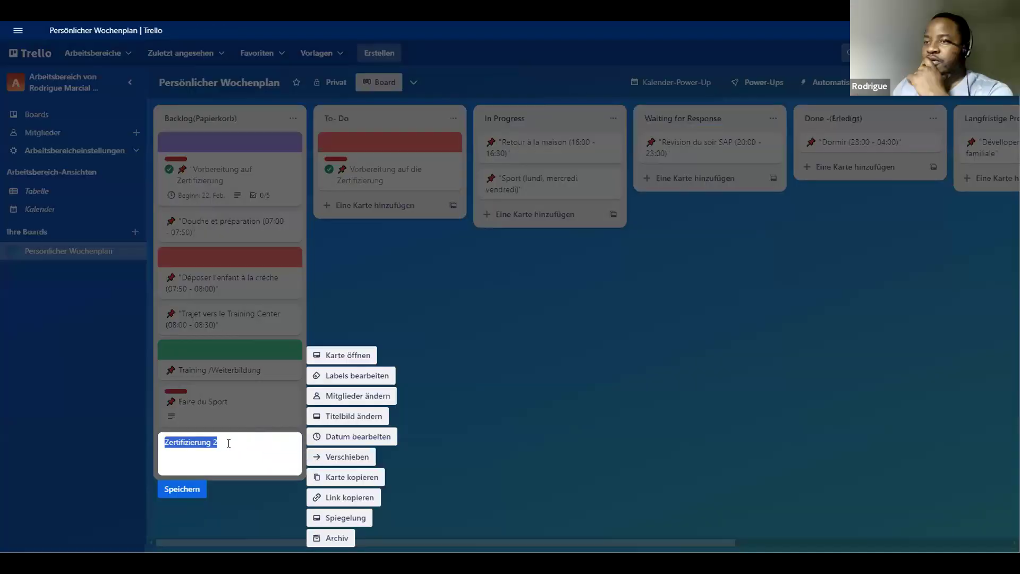
left_click(229, 443)
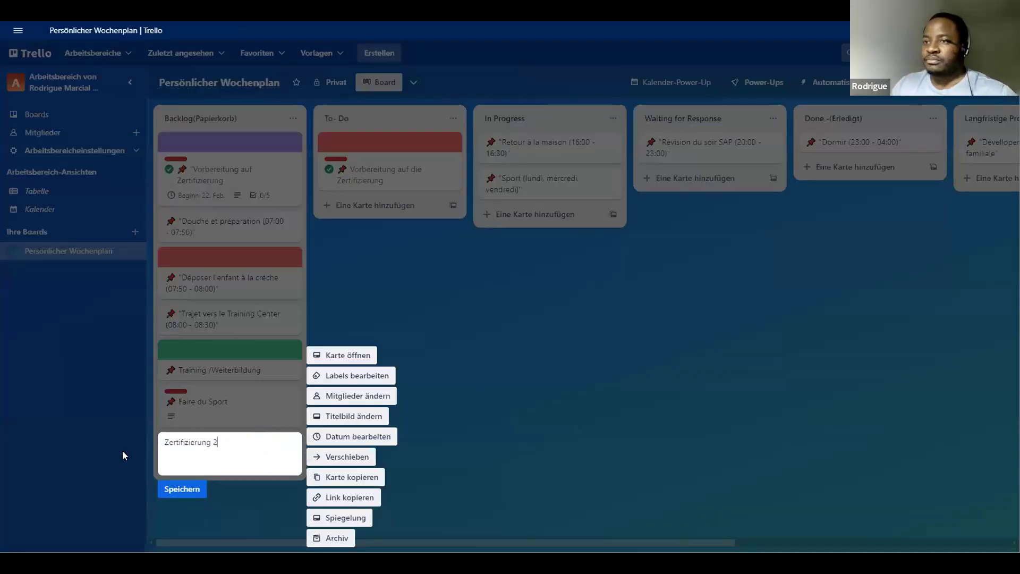
left_click_drag(218, 444, 165, 447)
key("ctrl+c")
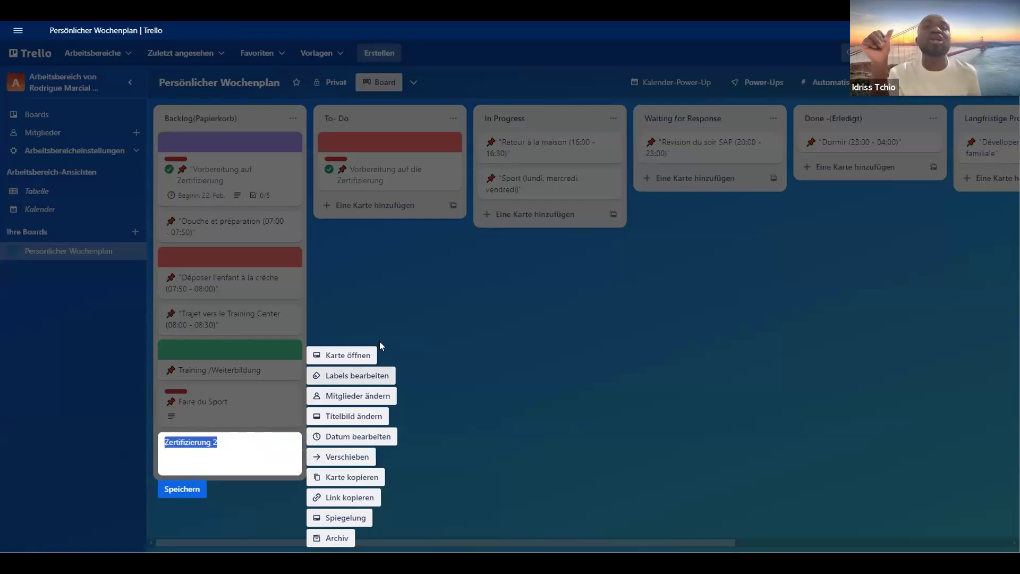
left_click(185, 485)
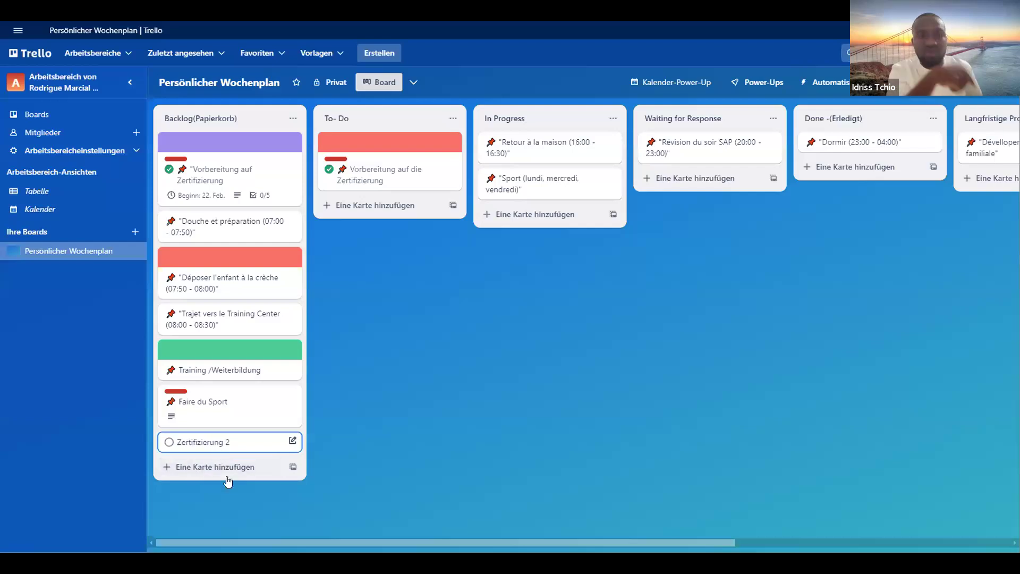
- Add another card to the Backlog(Papierkorb) list from the copied title, changed to "Zertifizierung 3", and close the card entry
left_click(213, 468)
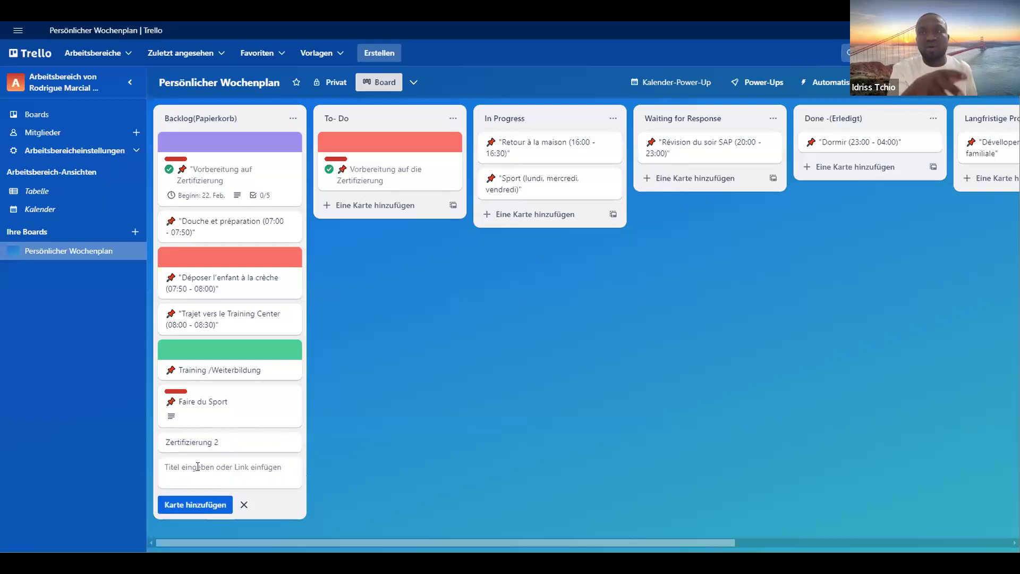
key("ctrl+v")
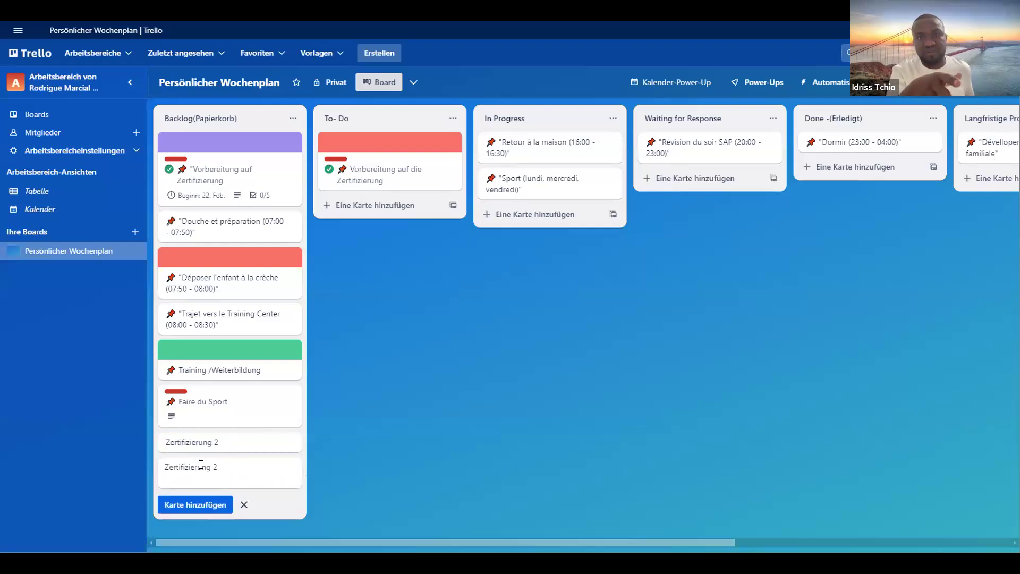
key("BackSpace")
type("3")
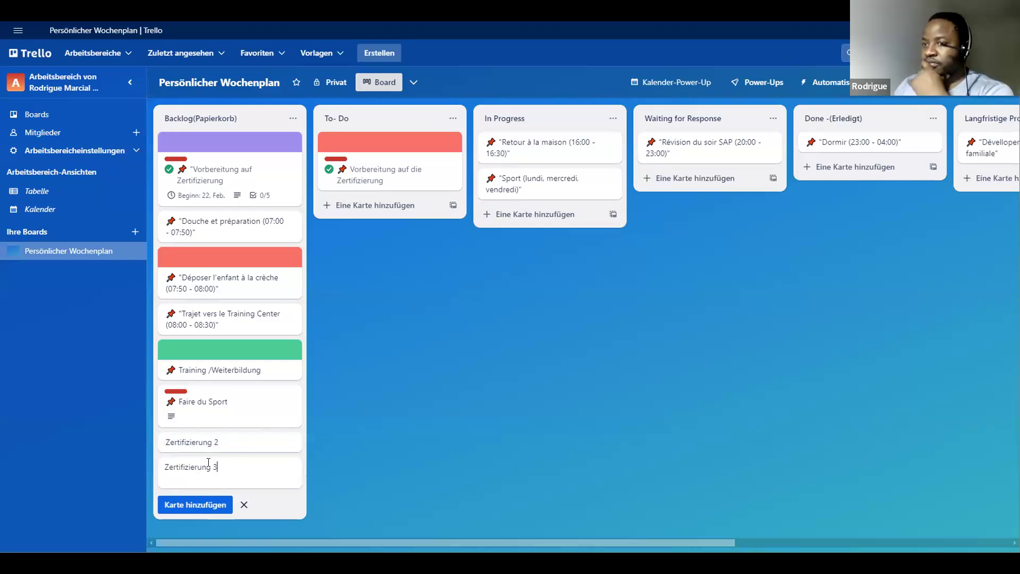
left_click(189, 507)
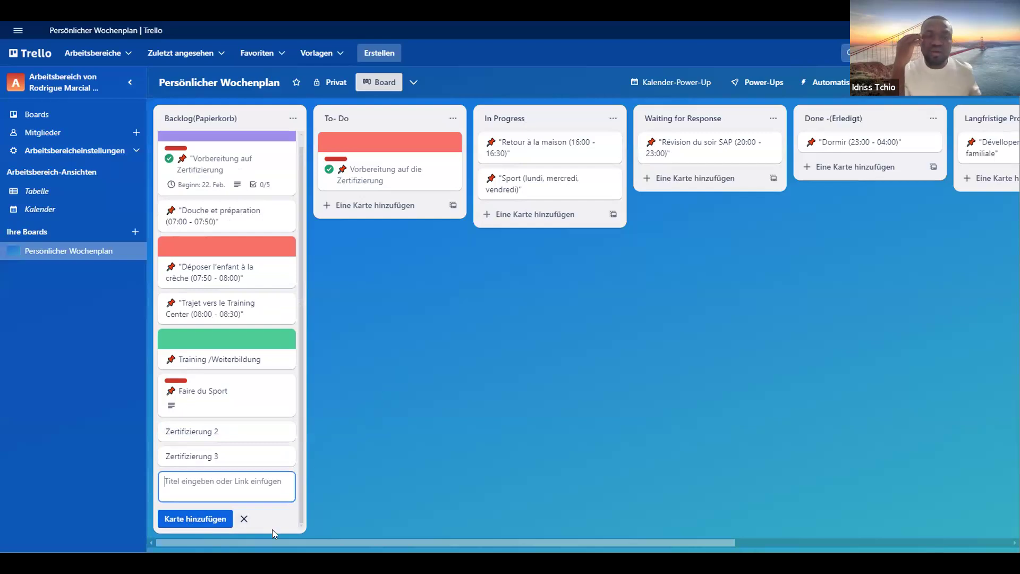
left_click(245, 521)
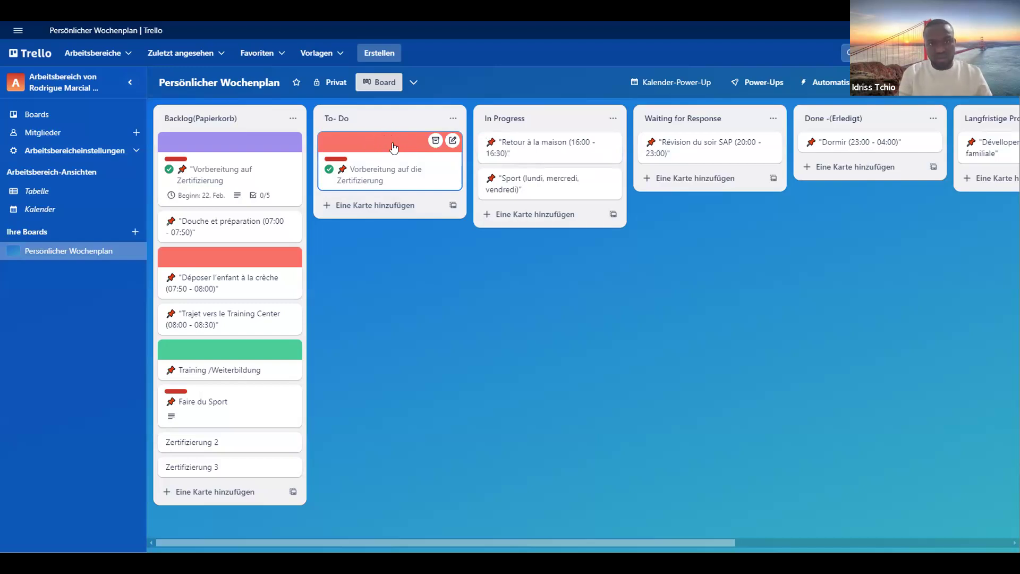
- Move the card "Vorbereitung auf die Zertifizierung" from the To- Do list to the start of the In Progress list
left_click_drag(393, 146, 530, 166)
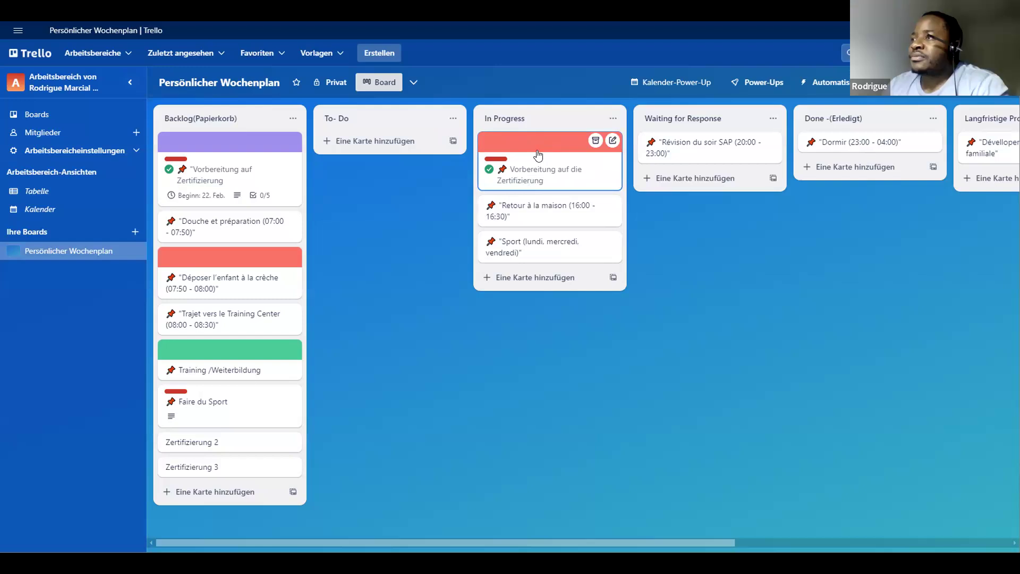
right_click(538, 155)
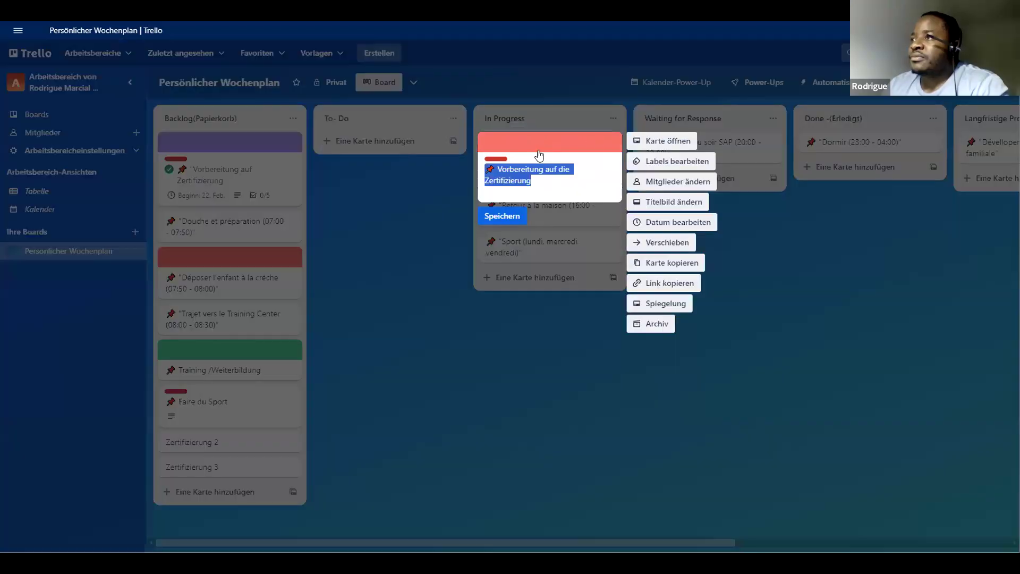
left_click(554, 289)
- Examine the destination lists offered for moving the card "Vorbereitung auf die Zertifizierung", then close the card without moving it
mouse_move(582, 146)
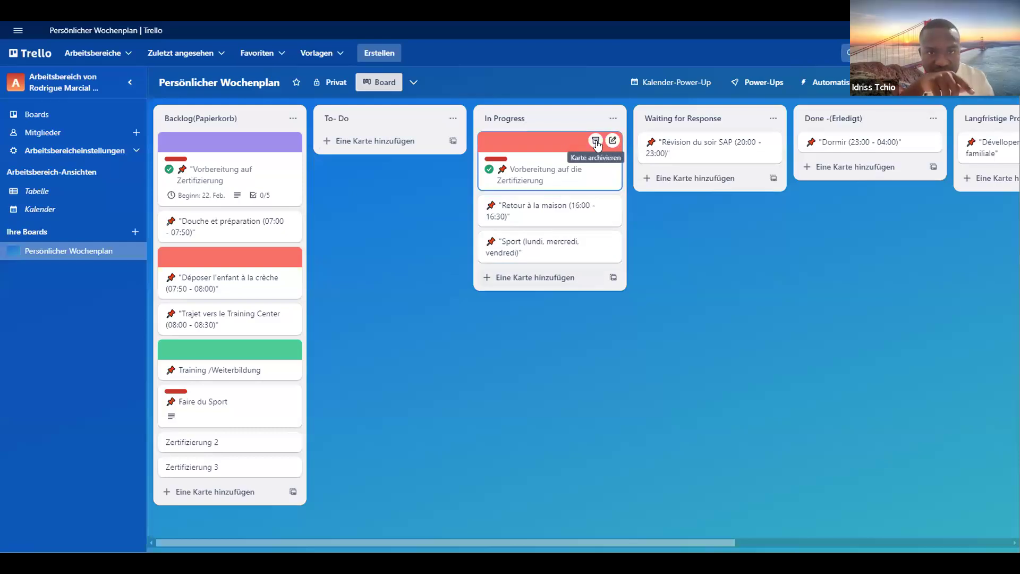
left_click(591, 183)
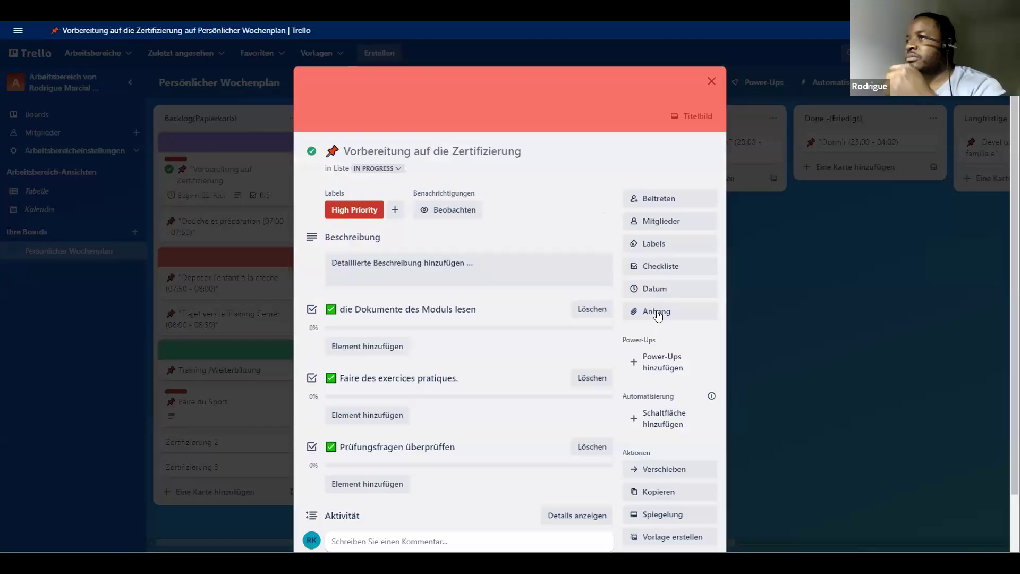
scroll(670, 420, "down", 2)
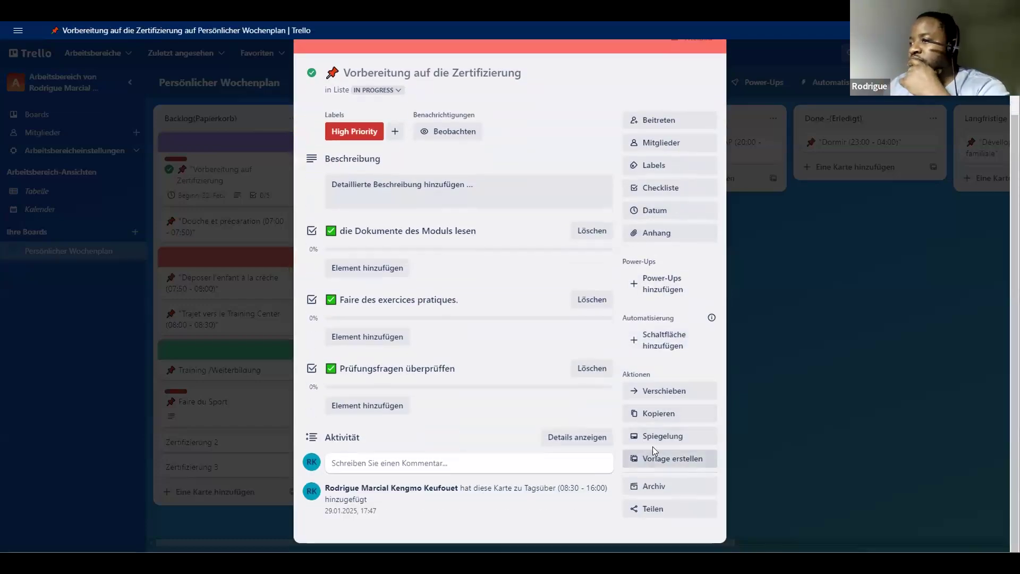
left_click(668, 394)
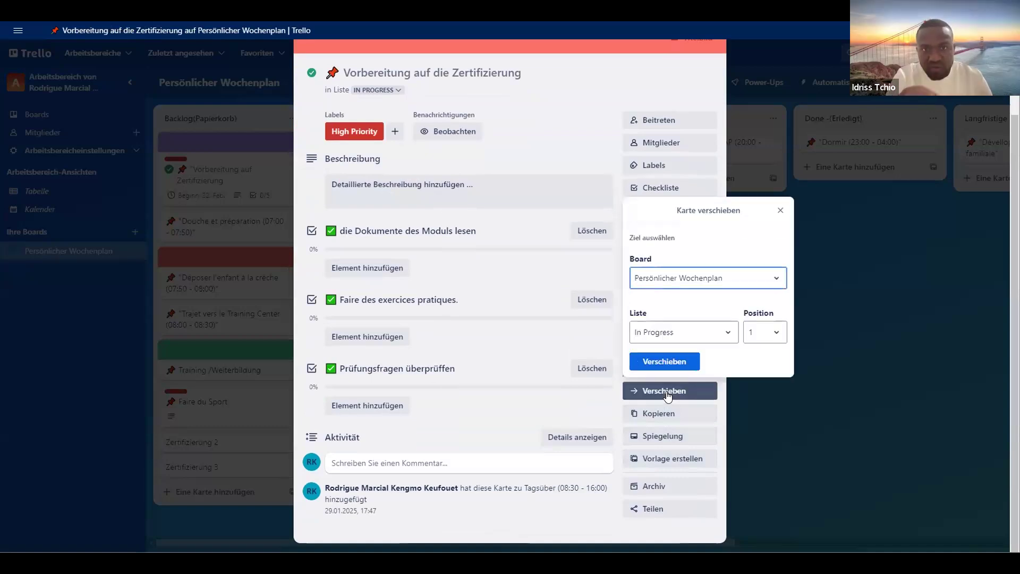
left_click(727, 336)
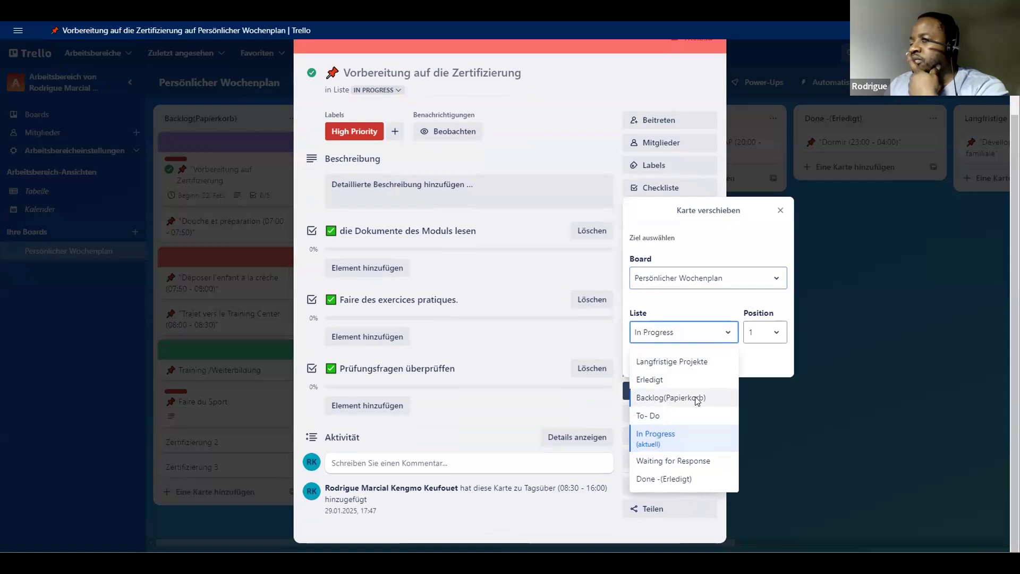
left_click(779, 214)
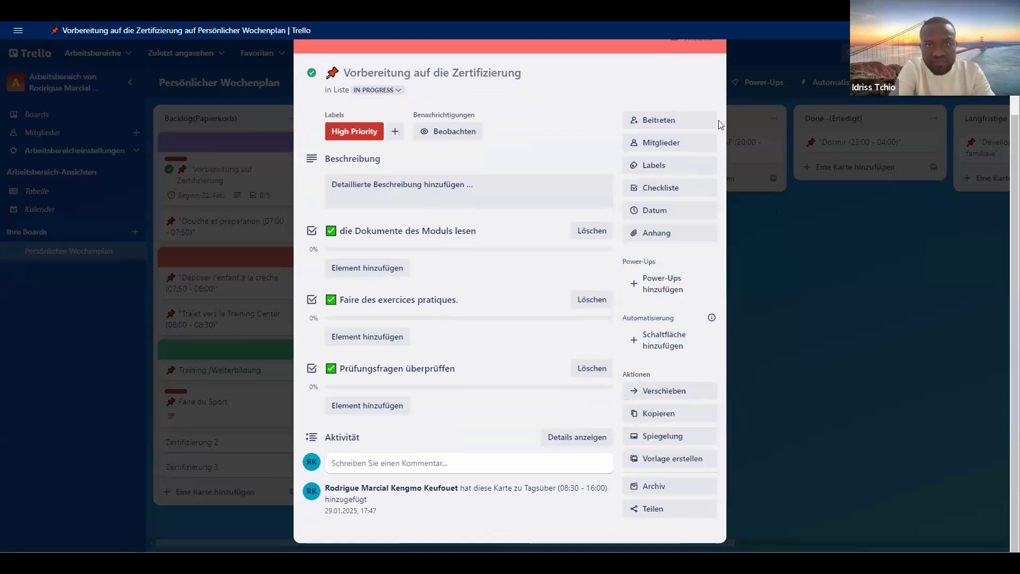
scroll(694, 103, "up", 2)
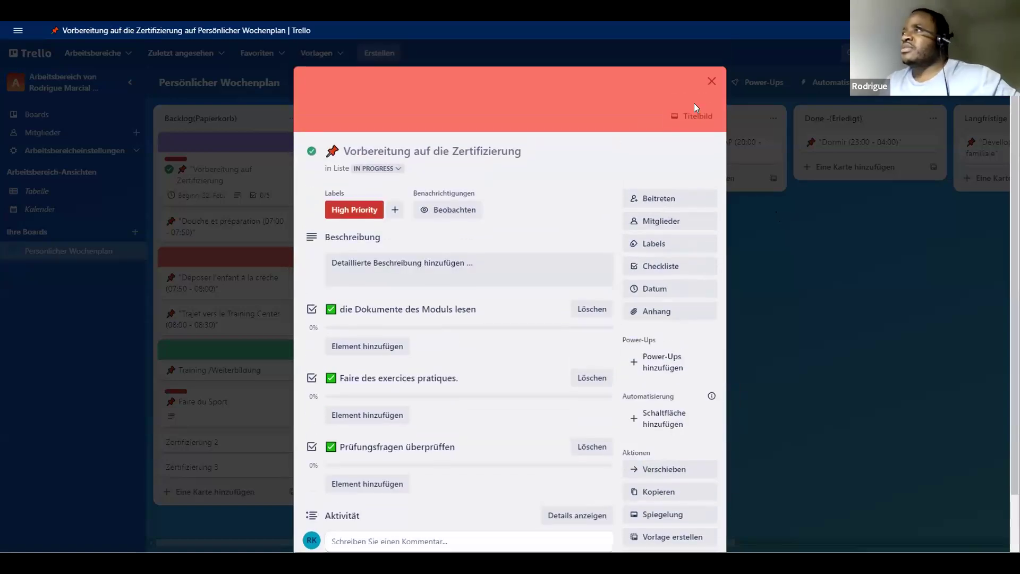
left_click(711, 81)
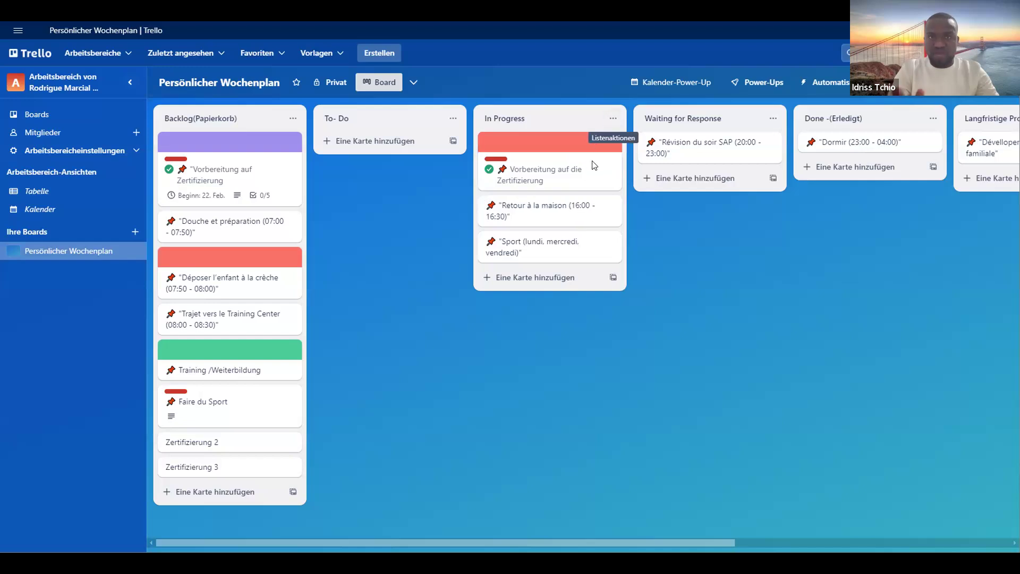
- Review the details, checklists and available actions of the card "Vorbereitung auf die Zertifizierung" and close it
left_click(578, 174)
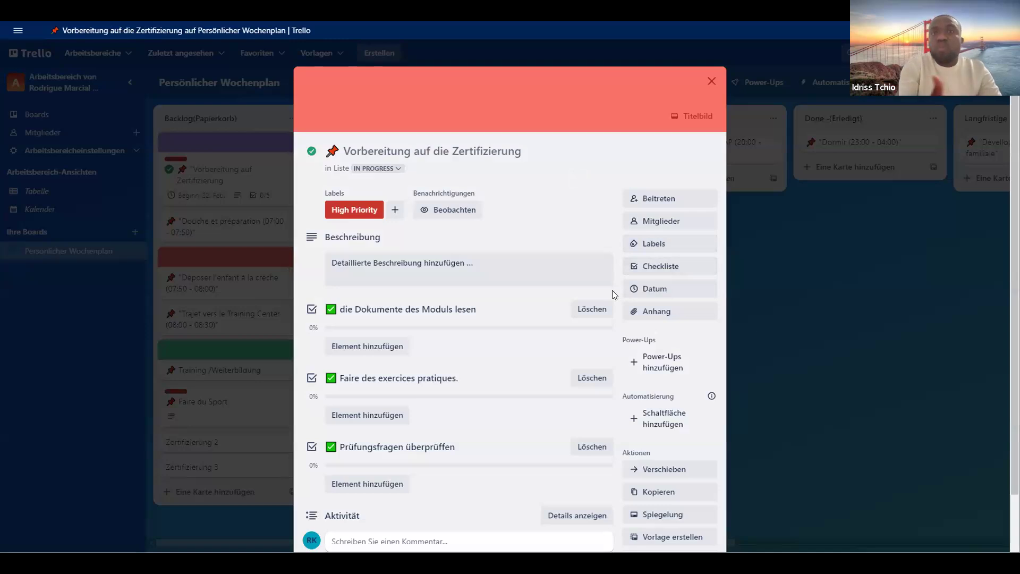
scroll(614, 295, "down", 2)
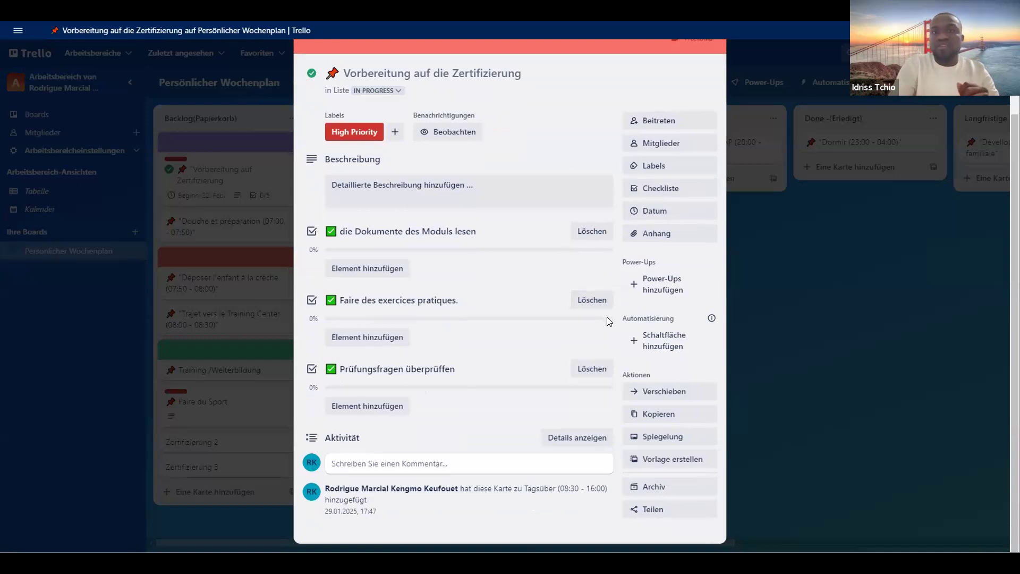
scroll(606, 316, "up", 2)
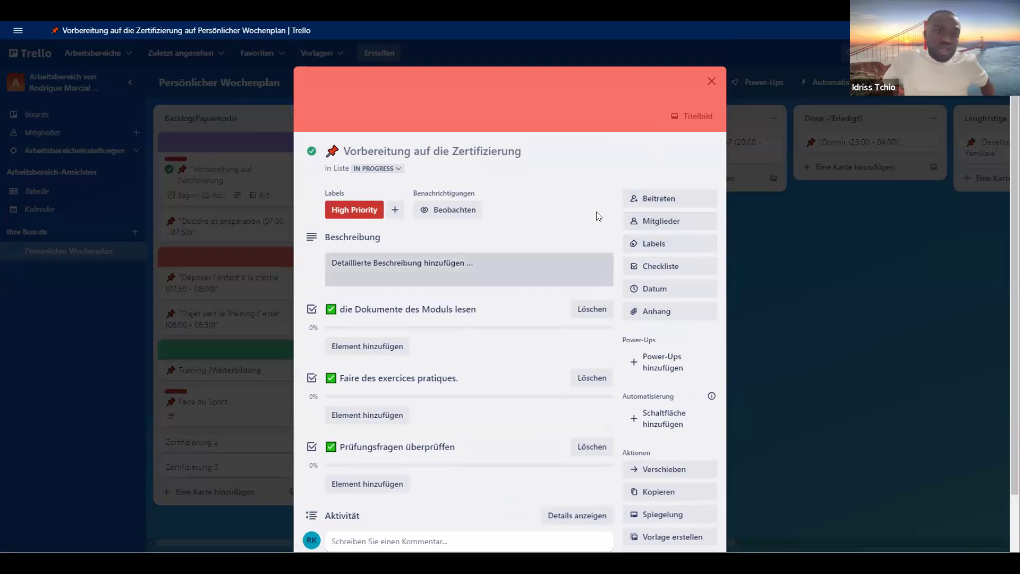
scroll(598, 212, "down", 2)
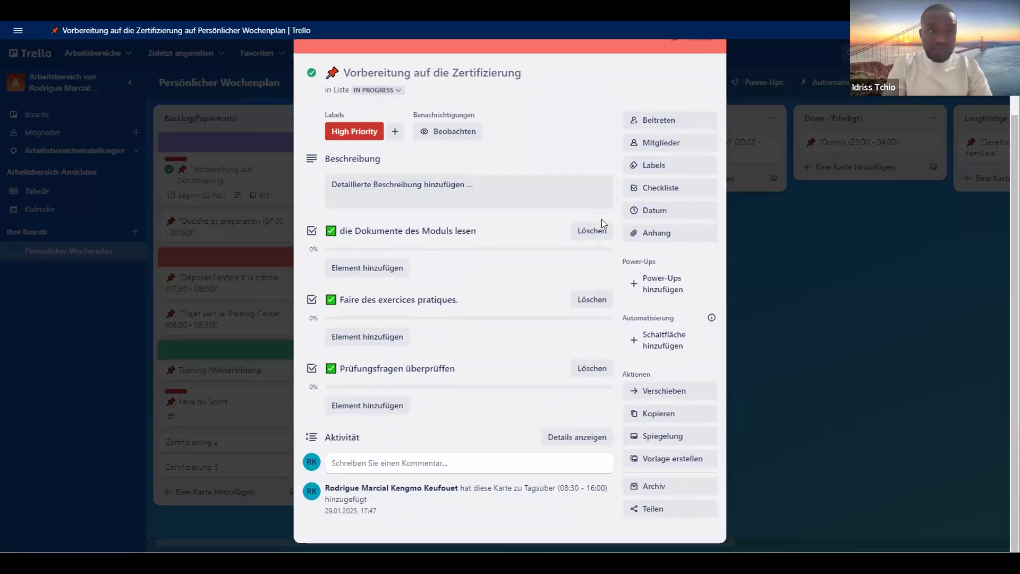
scroll(609, 252, "up", 2)
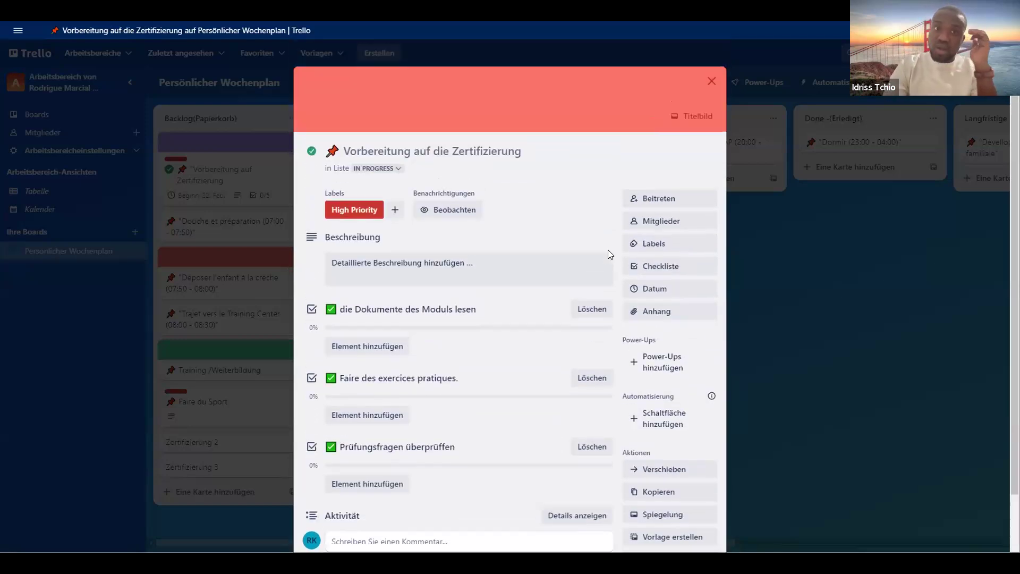
left_click(712, 83)
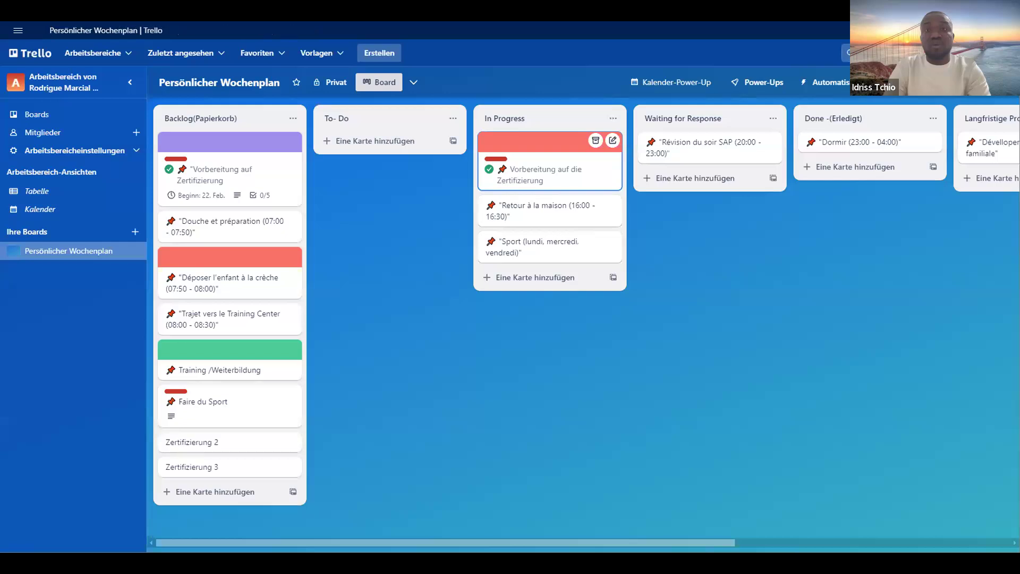